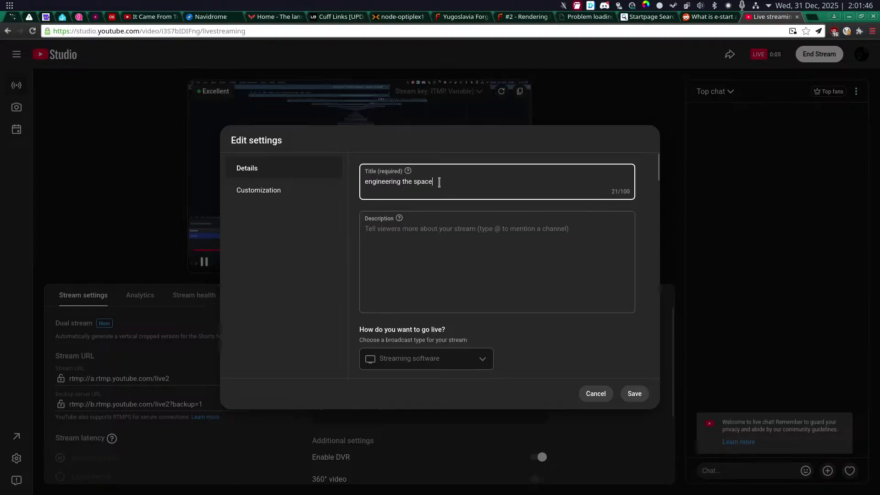
Replace the stream title with "poking at some software crystaldiskinfo bundles now".
key("ctrl+a")
type("pk")
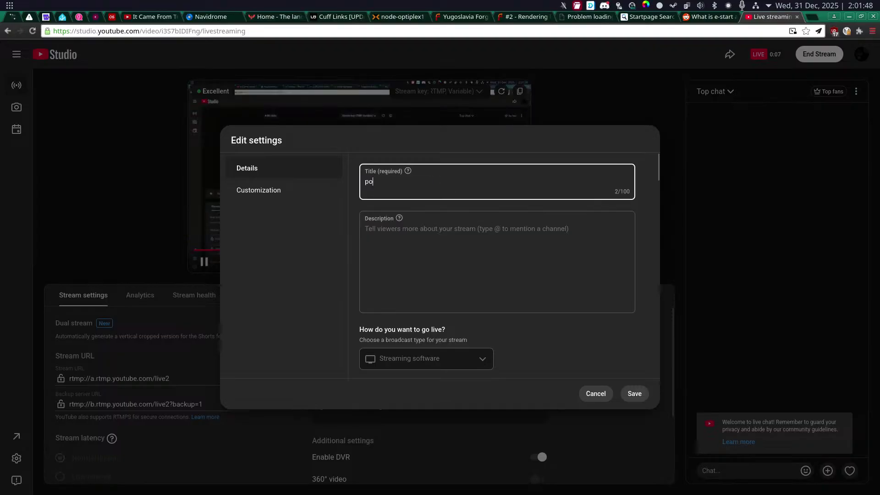
type("king at some sof")
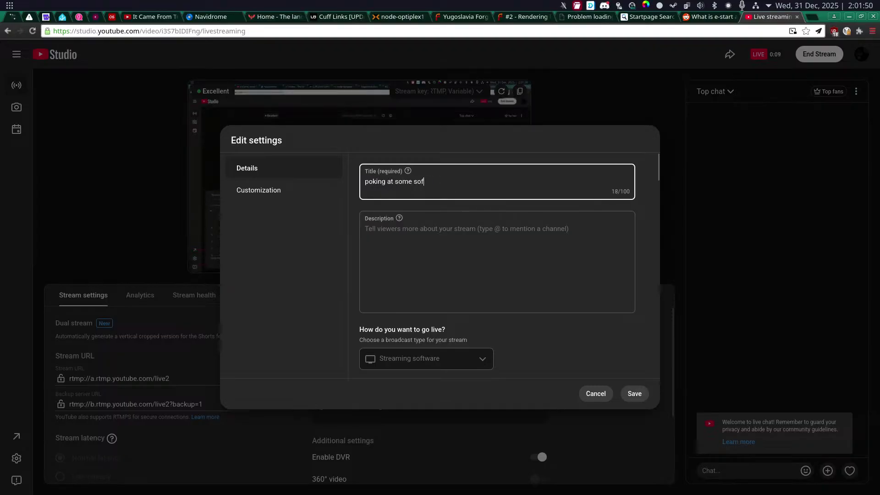
type("tware crystaldi")
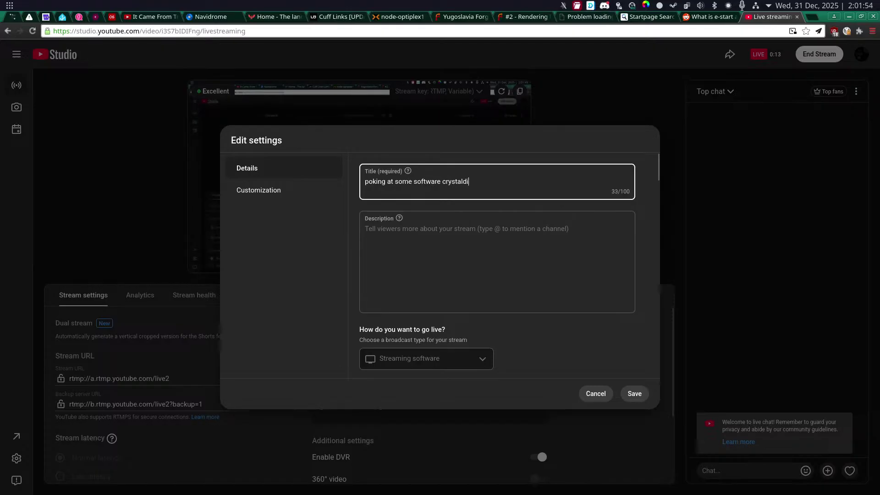
type("skinfo bundles now")
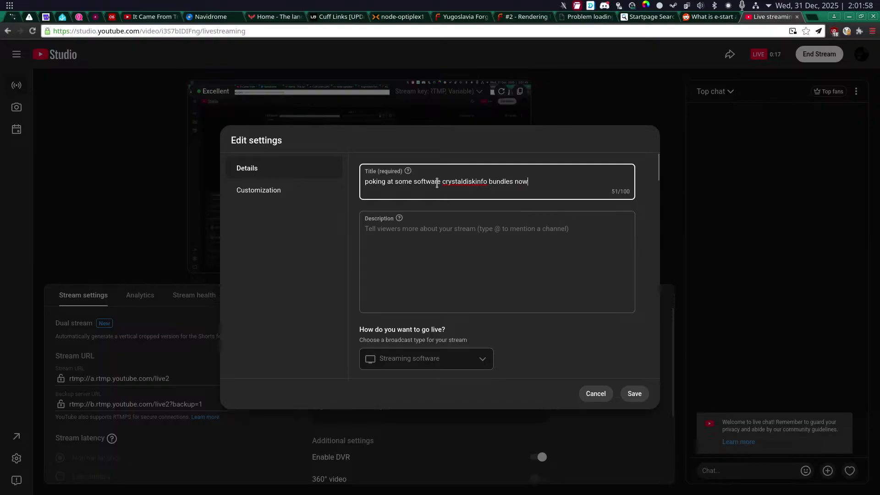
Enter the description "since when was this bundled? no fucking idea" and, after a blank line, "am i gonna poke it in a vm? absolutely".
left_click(413, 234)
type("si")
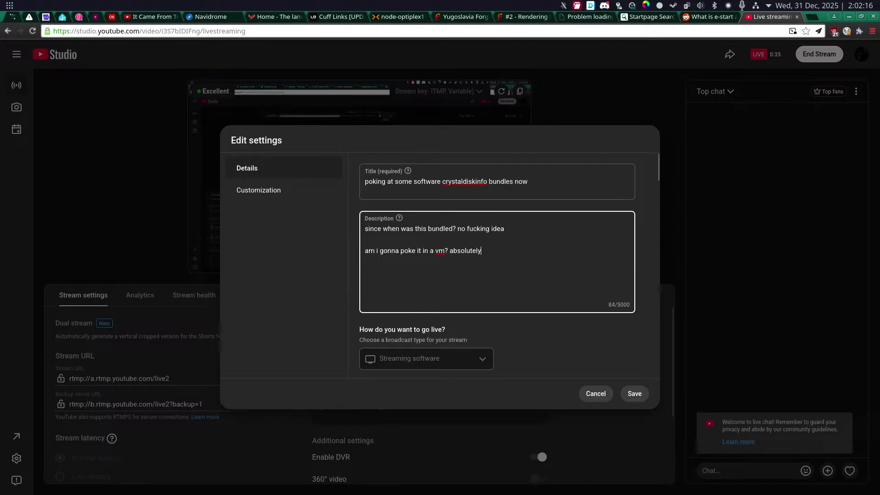
Change the stream's category to Science & Technology.
scroll(444, 310, "down", 5)
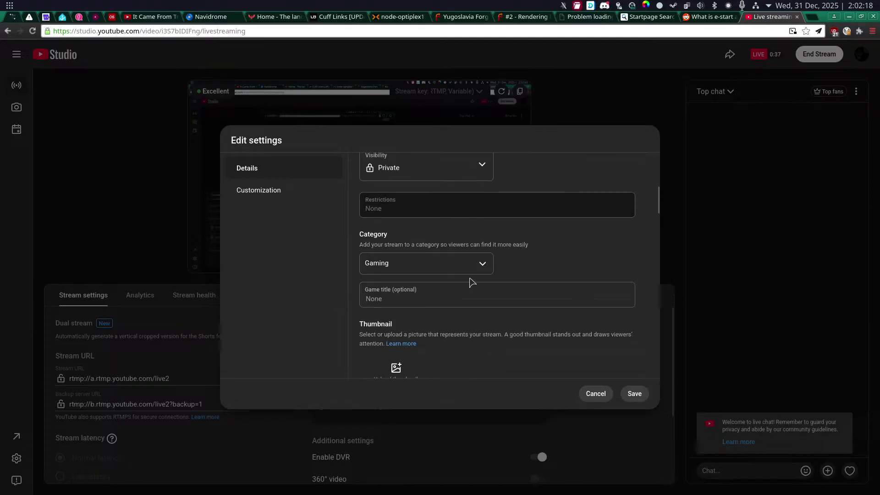
left_click(474, 271)
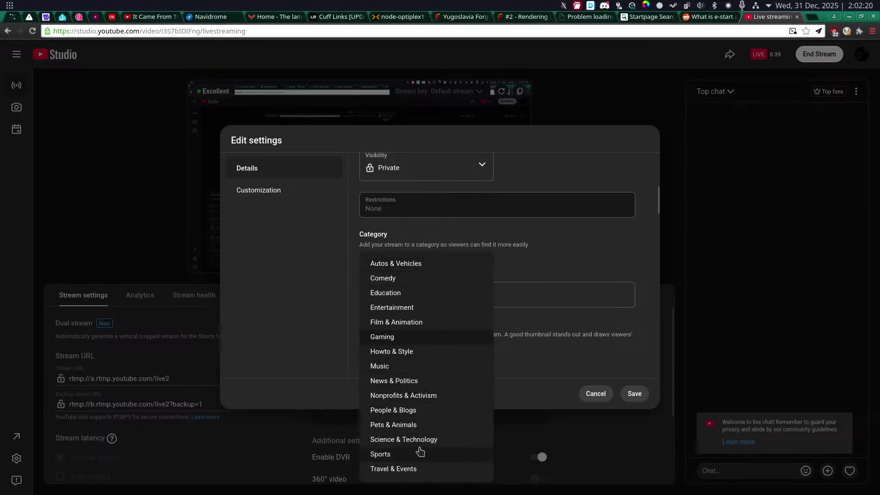
left_click(417, 440)
Answer No to the altered content question in the stream details.
scroll(523, 278, "down", 6)
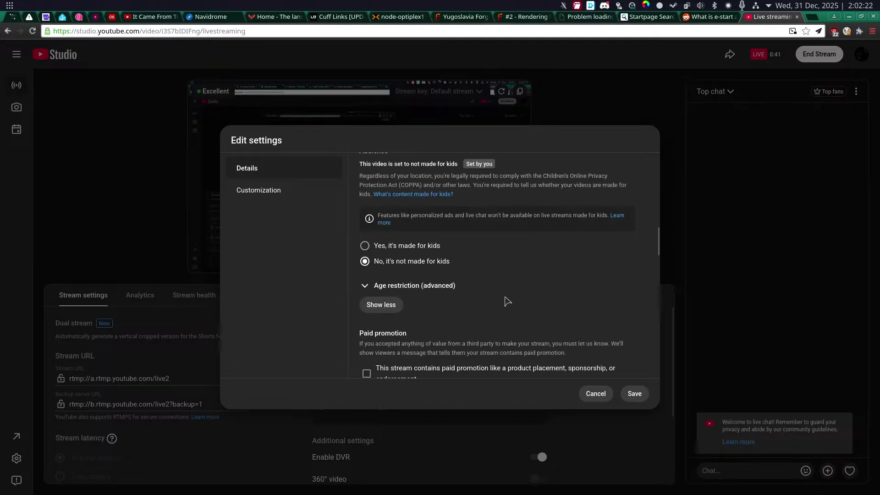
scroll(499, 320, "down", 3)
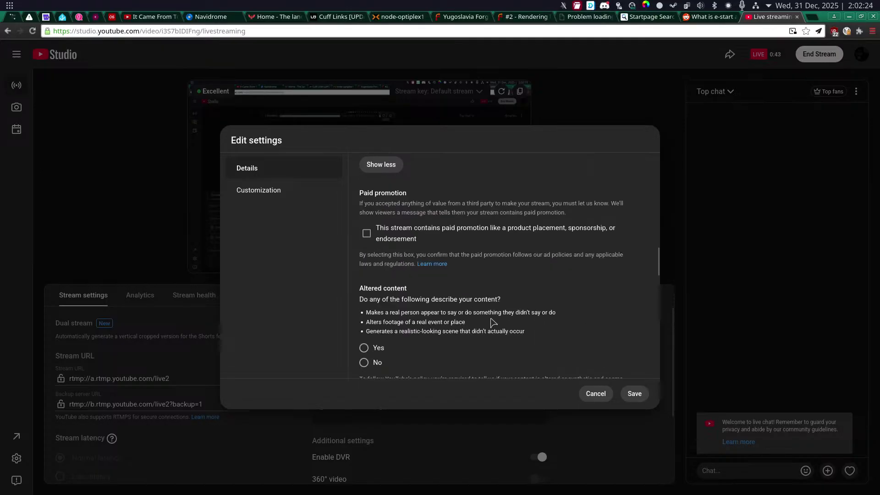
scroll(493, 323, "down", 1)
left_click(364, 316)
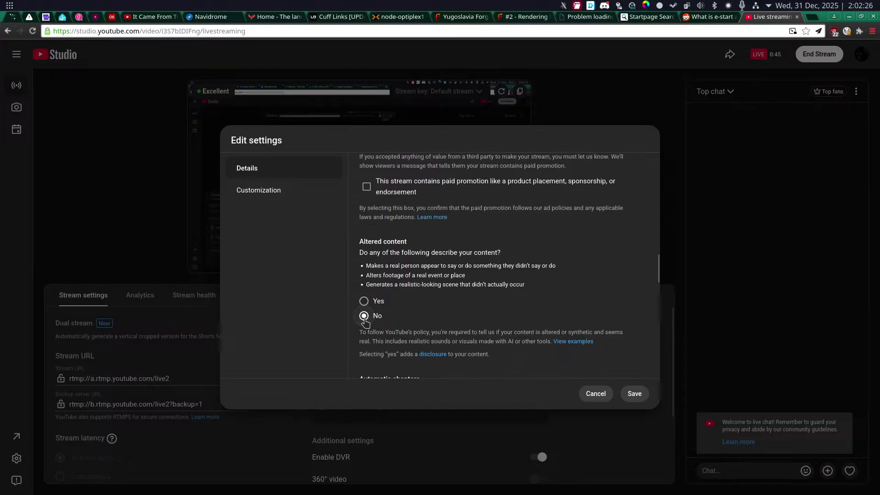
Disallow automatic concepts, automatic places, and automatic chapters and key moments for the stream.
scroll(366, 322, "down", 3)
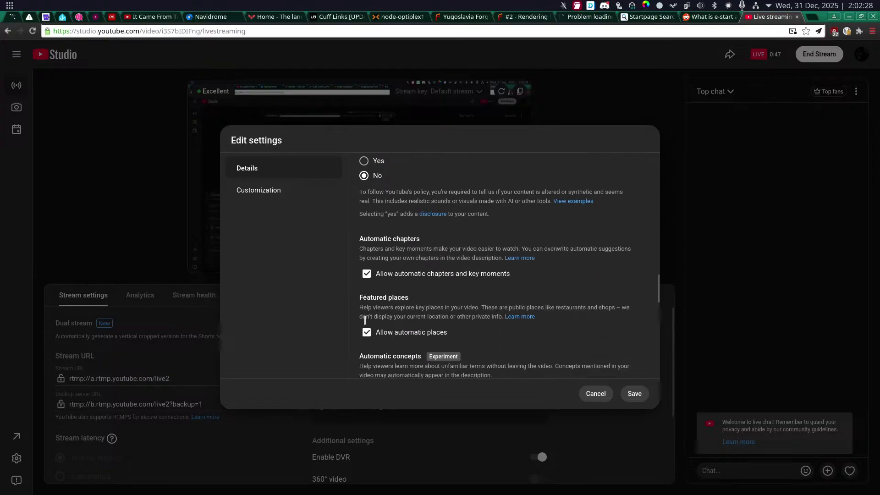
scroll(365, 321, "down", 4)
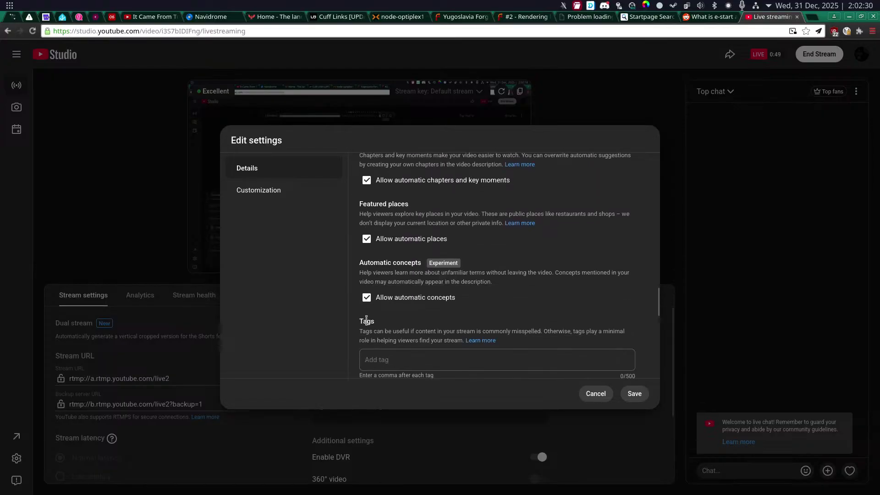
scroll(370, 324, "up", 2)
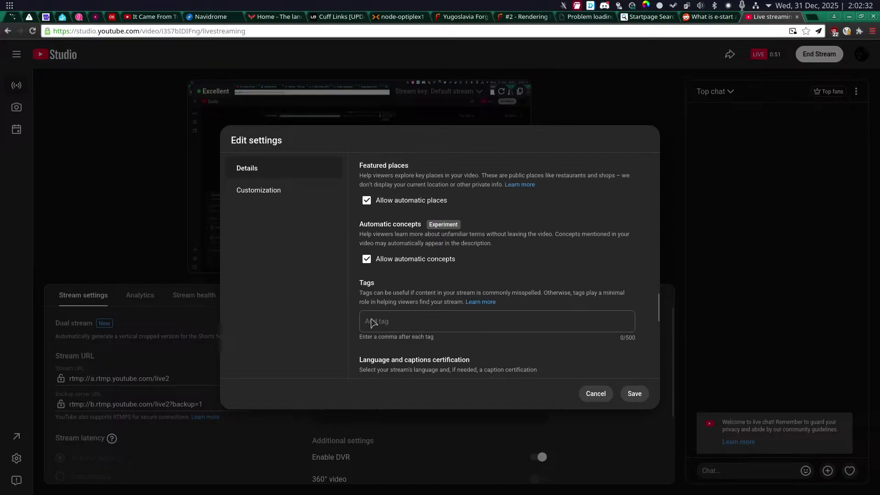
left_click(367, 298)
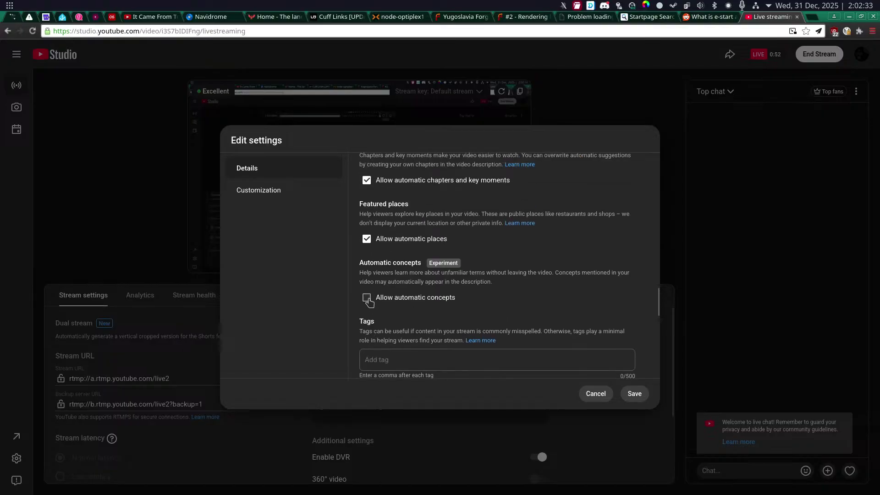
left_click(367, 239)
scroll(370, 247, "up", 1)
left_click(370, 229)
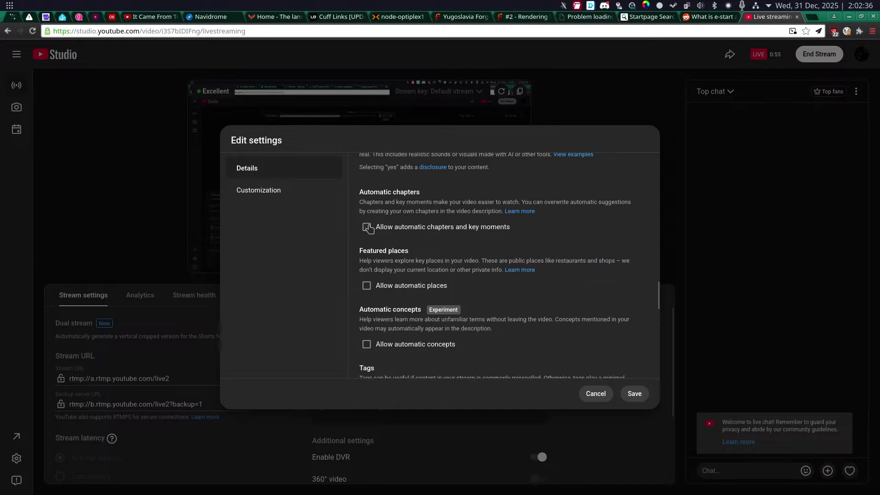
scroll(369, 229, "down", 9)
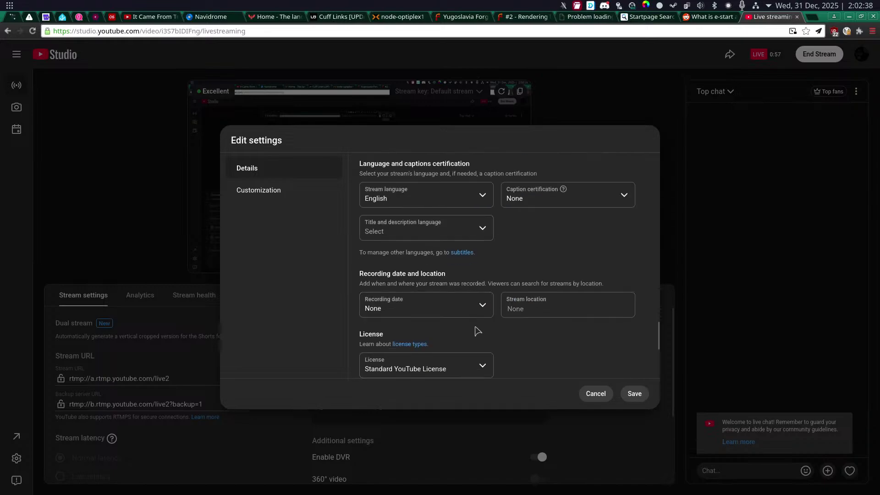
scroll(471, 296, "down", 1)
left_click(461, 229)
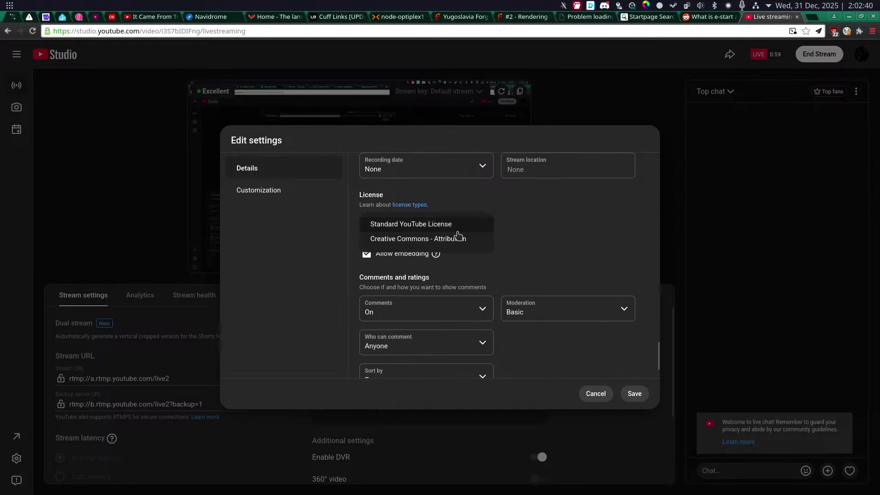
left_click(517, 229)
scroll(528, 239, "down", 1)
scroll(521, 348, "up", 15)
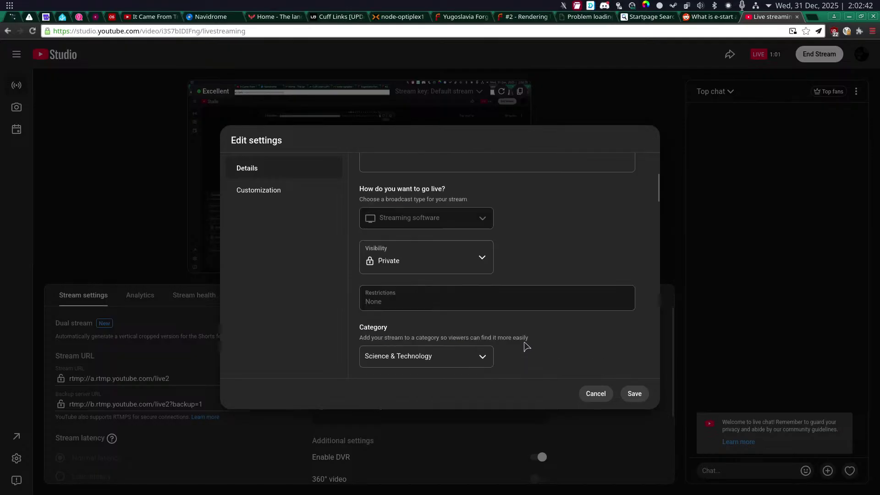
Review the visibility options without changing them and save the edited stream settings.
scroll(526, 346, "down", 3)
left_click(471, 262)
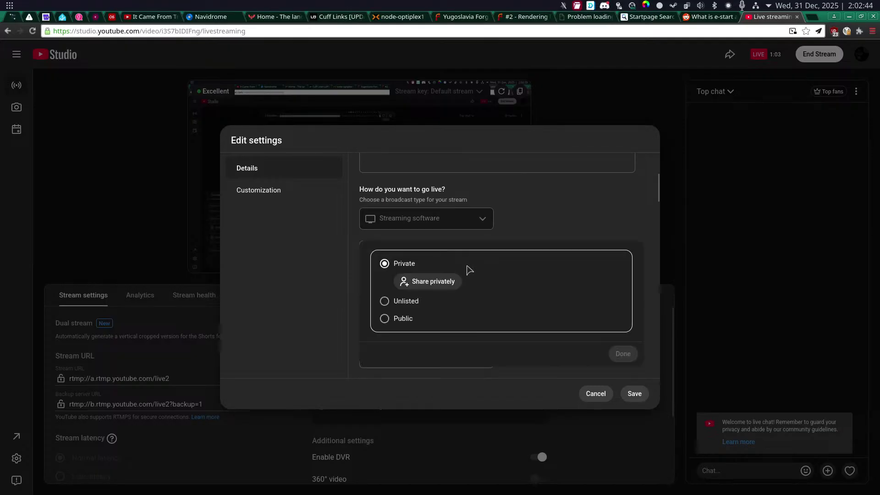
left_click(626, 223)
left_click(635, 393)
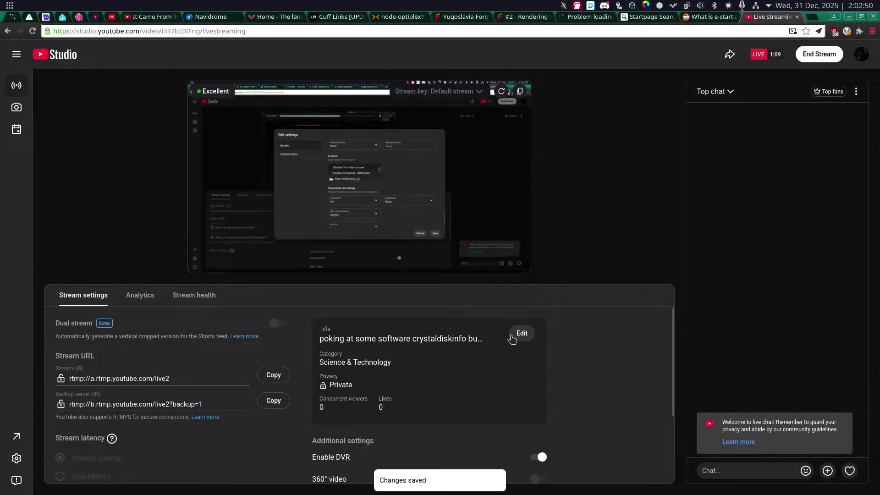
Reopen the stream settings, set the visibility to Public and save the change.
left_click(512, 339)
left_click(426, 264)
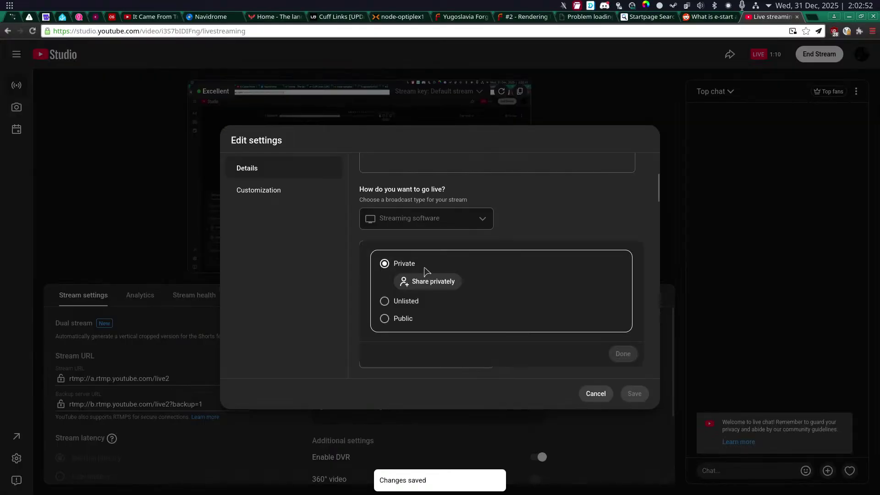
left_click(387, 319)
left_click(623, 335)
left_click(634, 394)
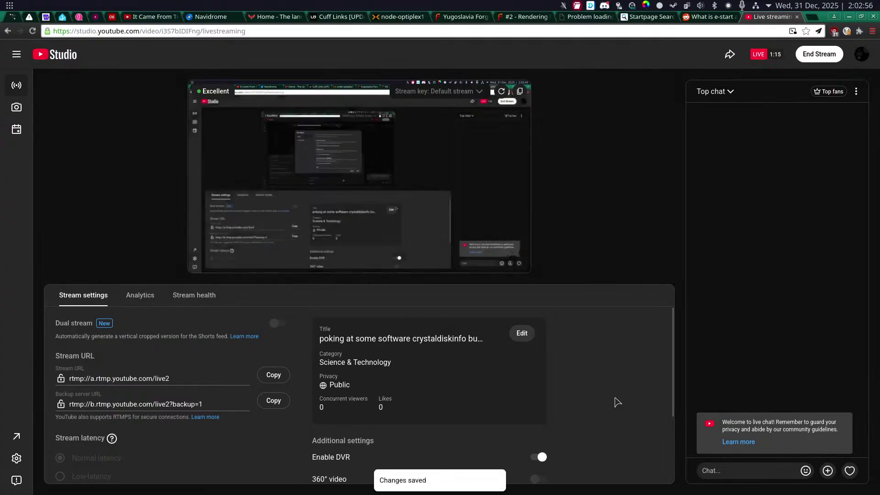
Switch the chat view from Top chat to Live chat.
left_click(714, 91)
left_click(715, 133)
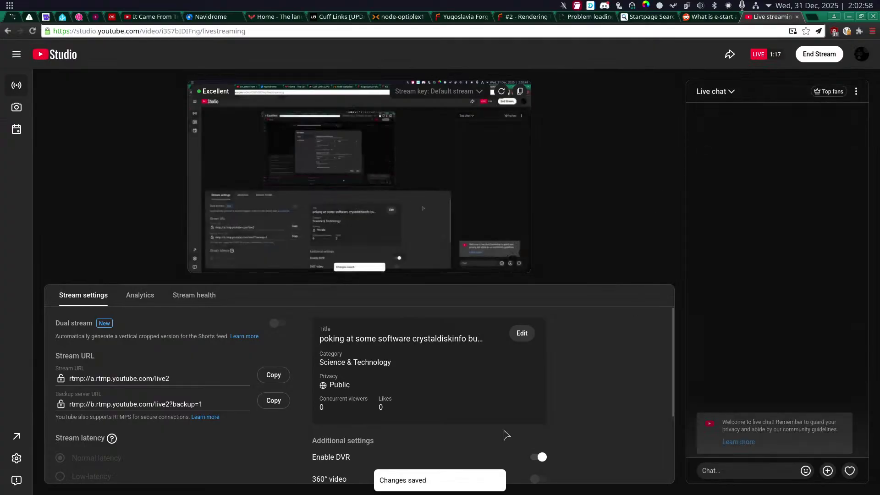
Switch to the win10-temp virtual machine and choose Domain join instead of signing in with a Microsoft account.
mouse_move(453, 494)
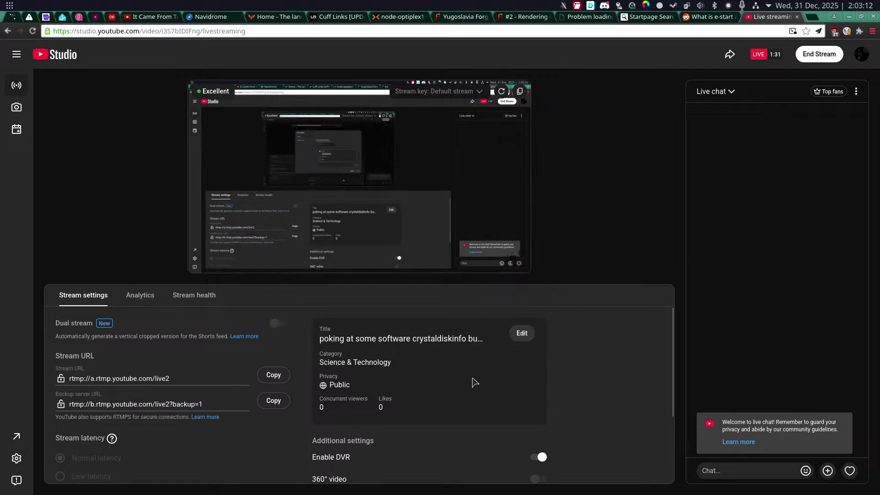
mouse_move(514, 493)
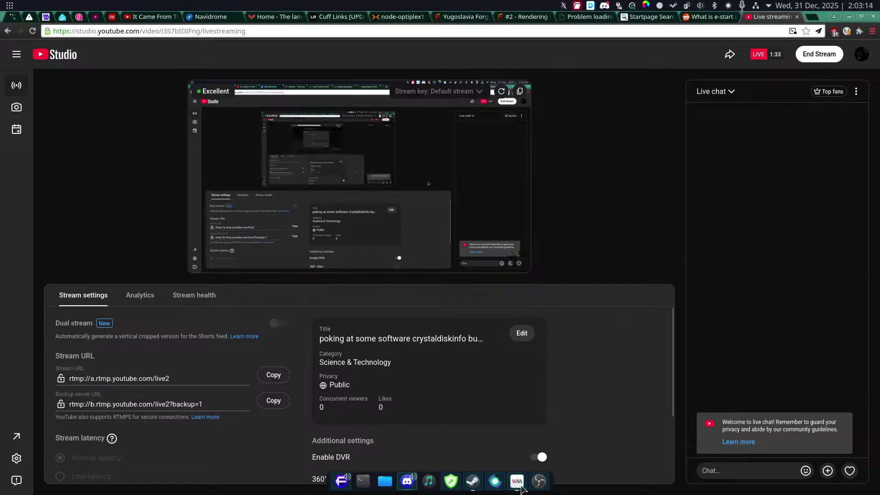
left_click(513, 432)
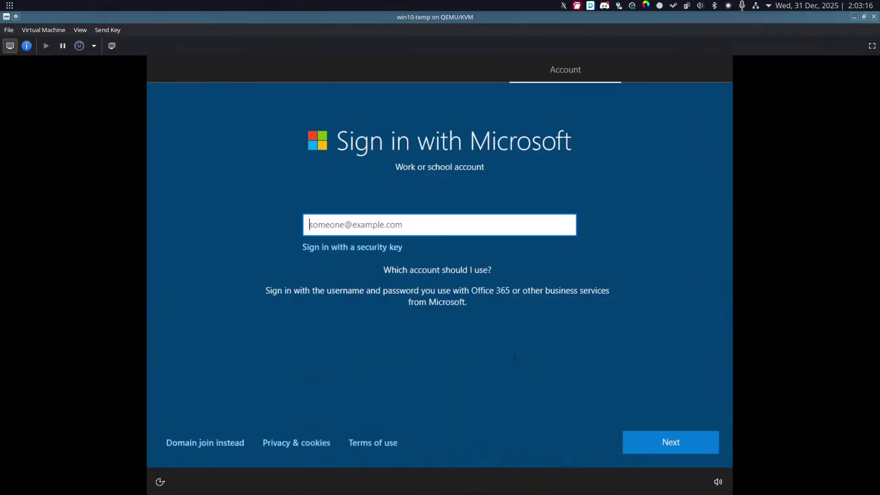
left_click(225, 440)
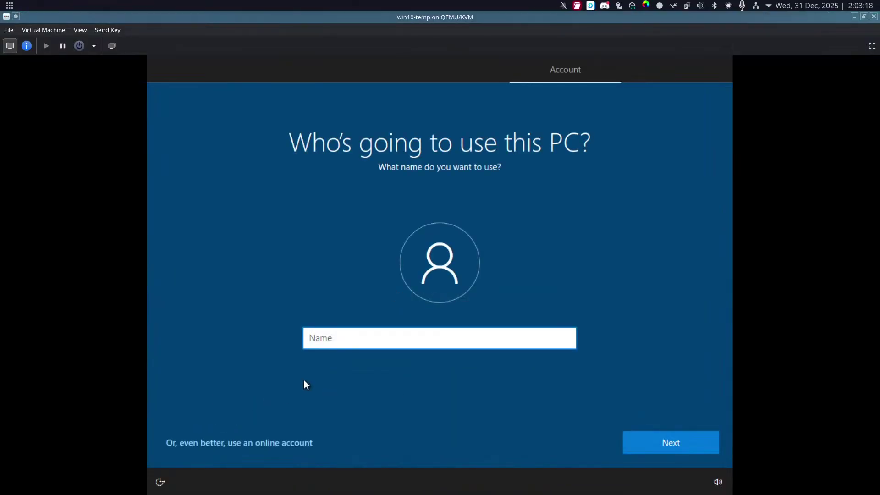
Name the local Windows account "random" and continue with a blank password.
type("random")
key("Return")
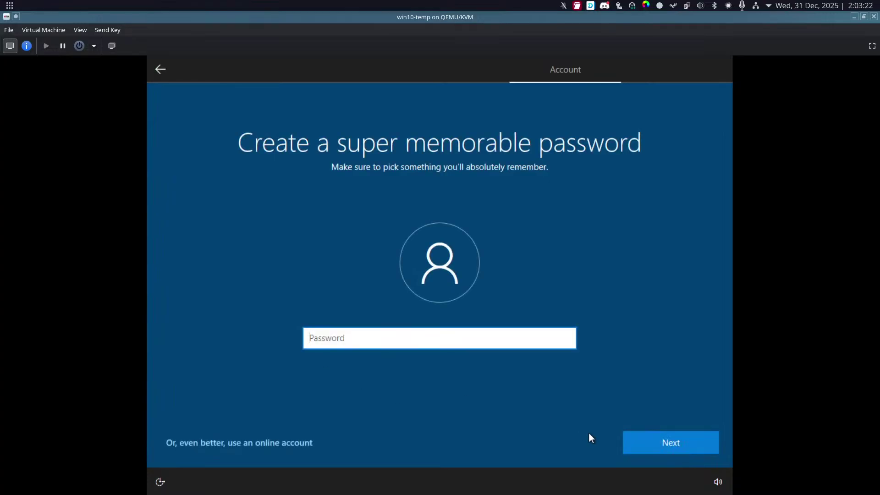
left_click(628, 439)
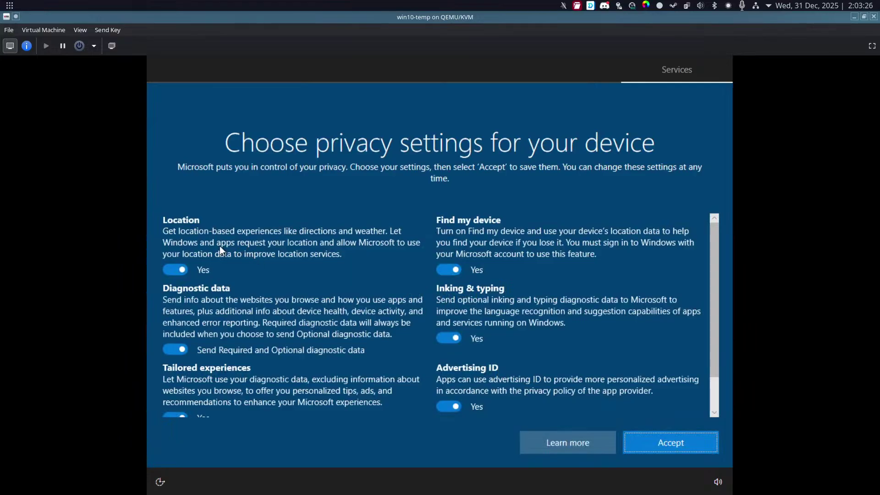
Turn off location, optional diagnostic data, tailored experiences, advertising ID, inking and typing, and Find my device, and accept the privacy settings.
left_click(174, 272)
left_click(173, 349)
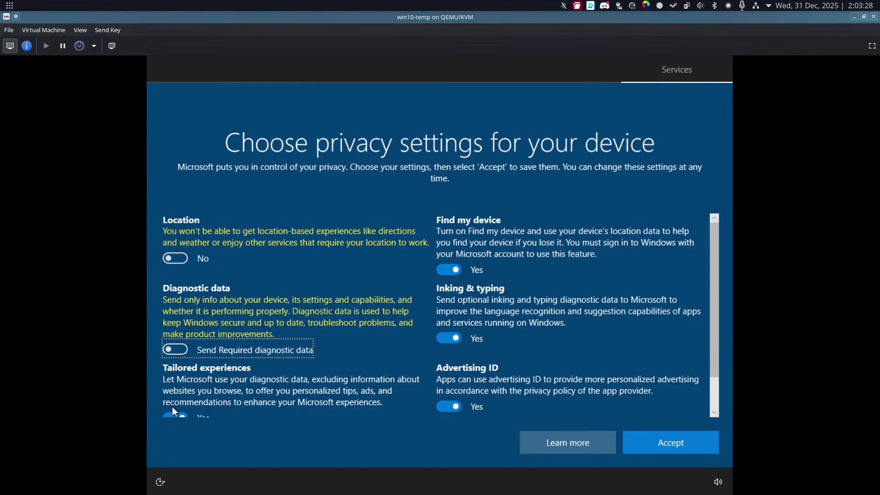
left_click(174, 414)
left_click(452, 407)
left_click(447, 338)
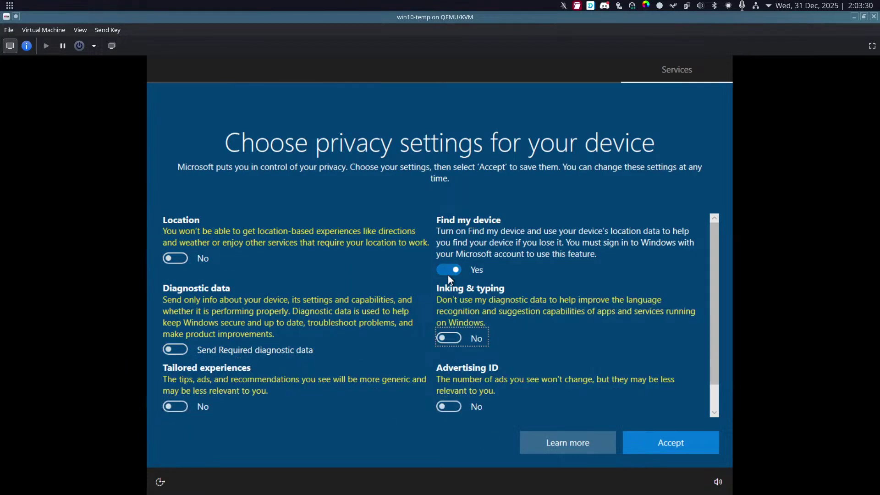
left_click(448, 271)
scroll(426, 275, "down", 1)
left_click(682, 450)
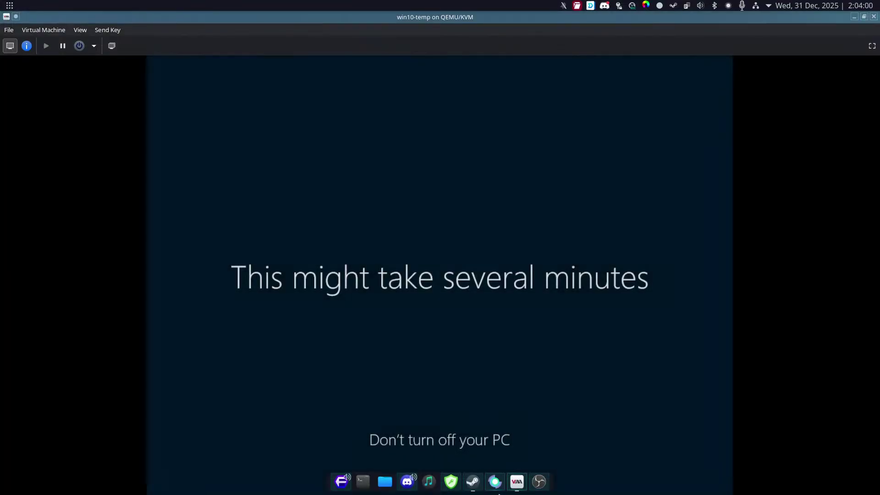
Switch back to YouTube Studio in the browser and examine the live stream's analytics.
left_click(341, 480)
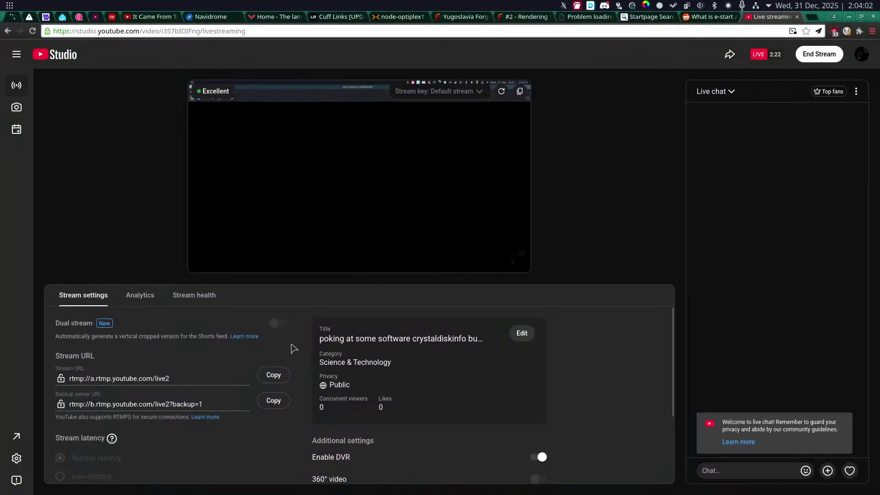
left_click(140, 298)
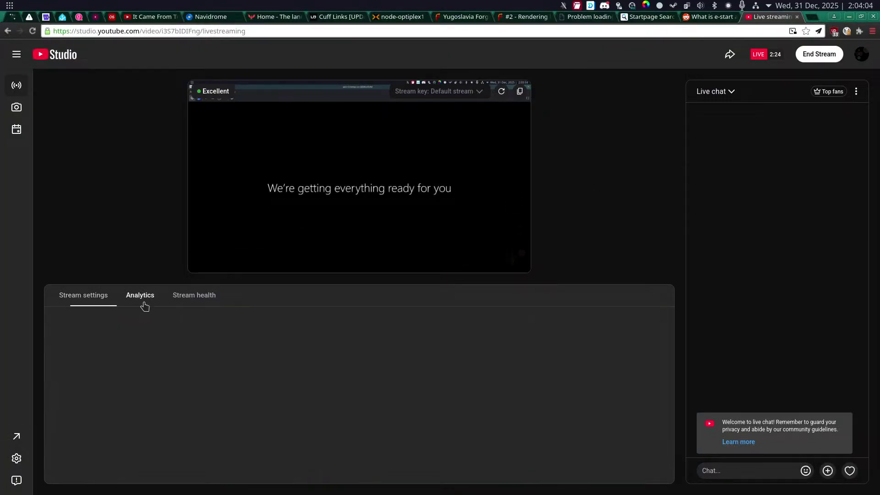
left_click(177, 301)
left_click(142, 298)
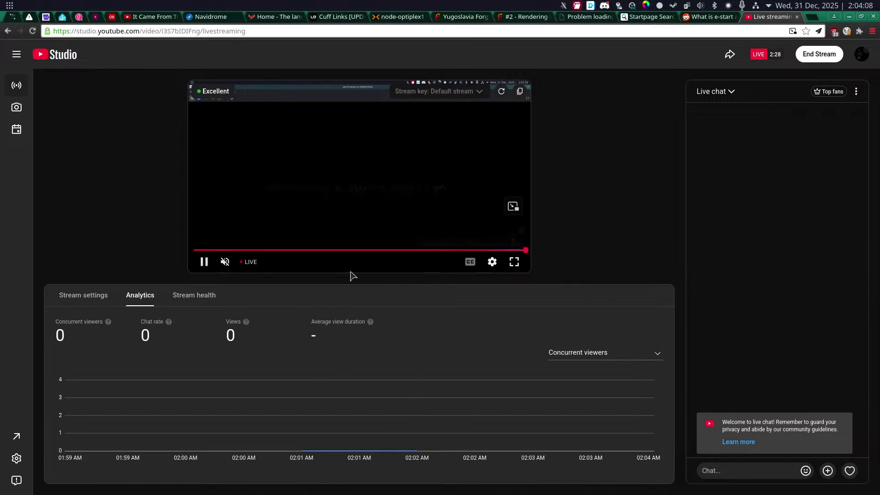
Check how the live stream "poking at some software crystaldiskinfo bundles now" is listed on the YouTube home page, and close that page.
left_click(812, 17)
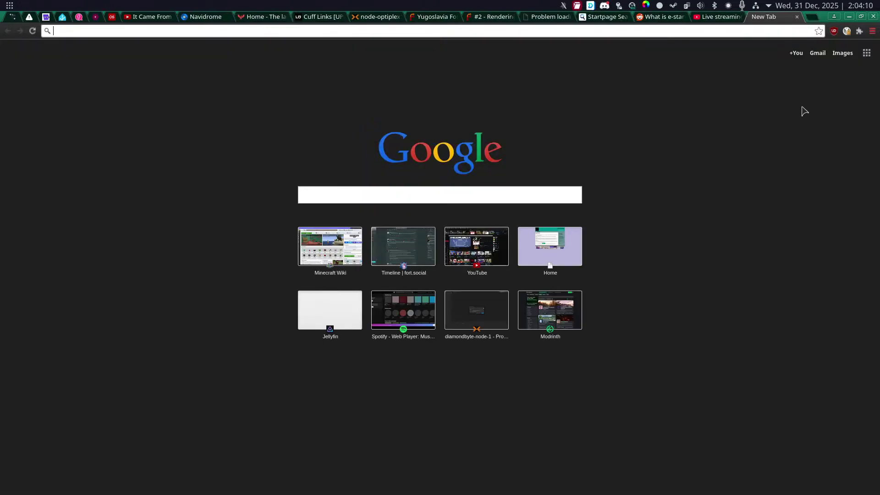
type("you")
key("Return")
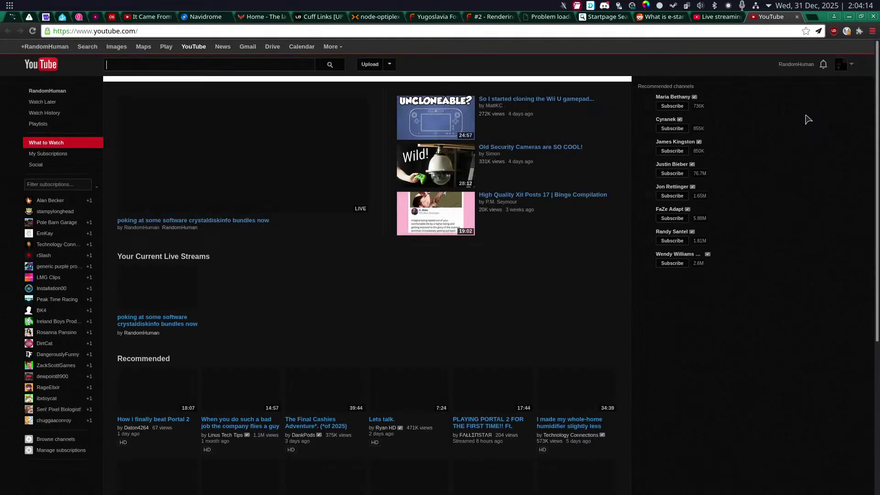
right_click(214, 224)
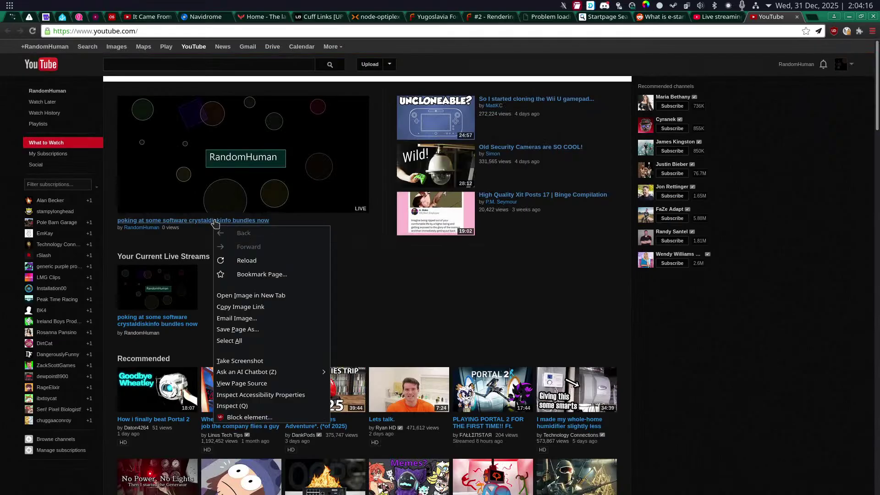
key("Escape")
right_click(209, 221)
key("Escape")
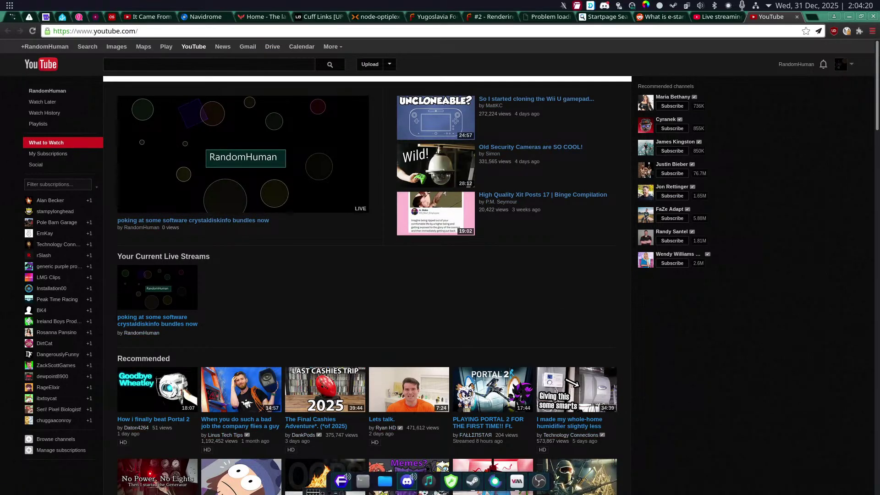
mouse_move(527, 488)
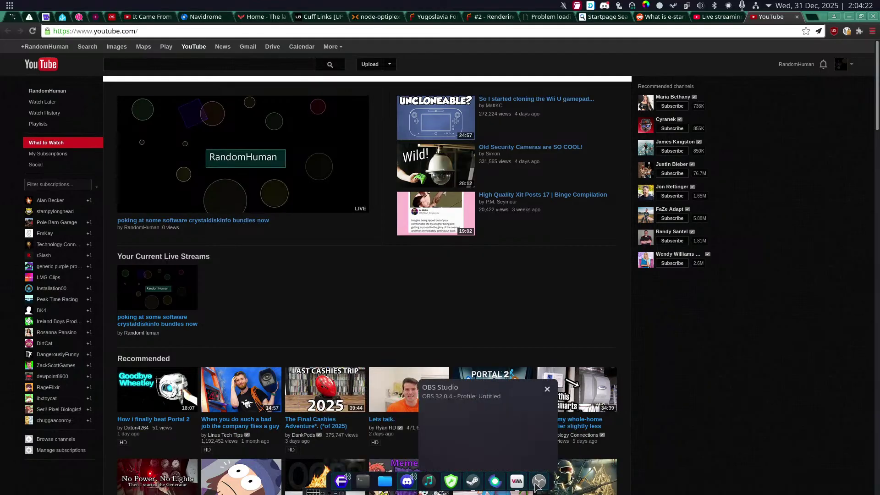
key("ctrl+w")
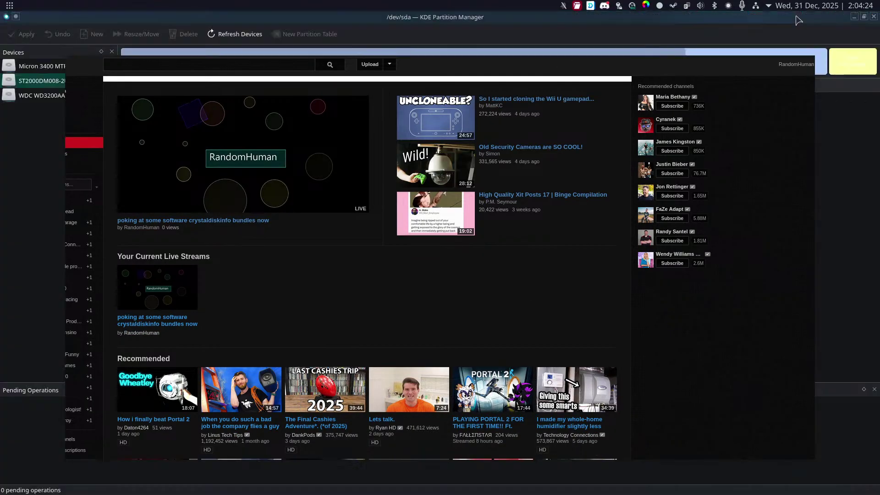
Pop out the stream's live chat into its own window and move it off the main screen.
left_click(857, 91)
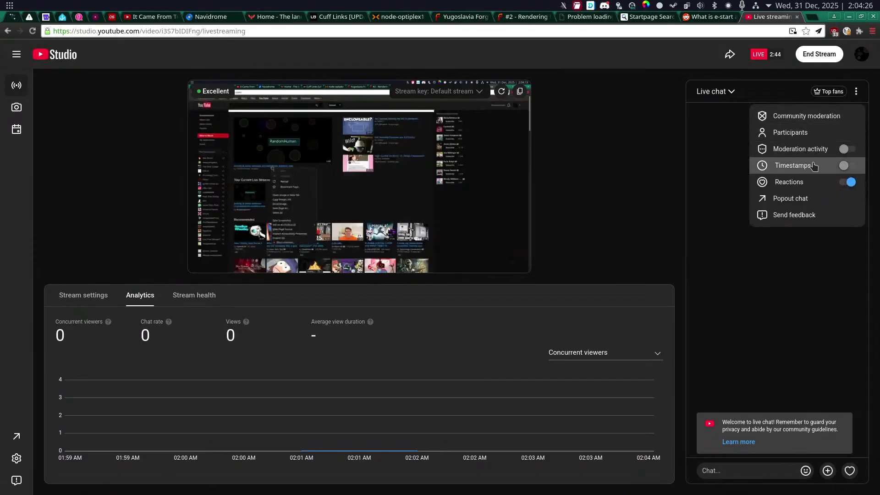
left_click(745, 195)
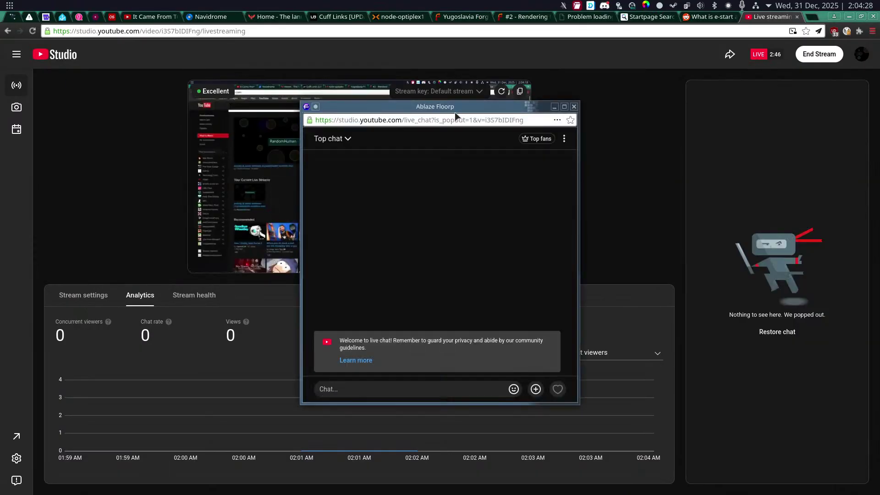
left_click_drag(490, 106, 879, 321)
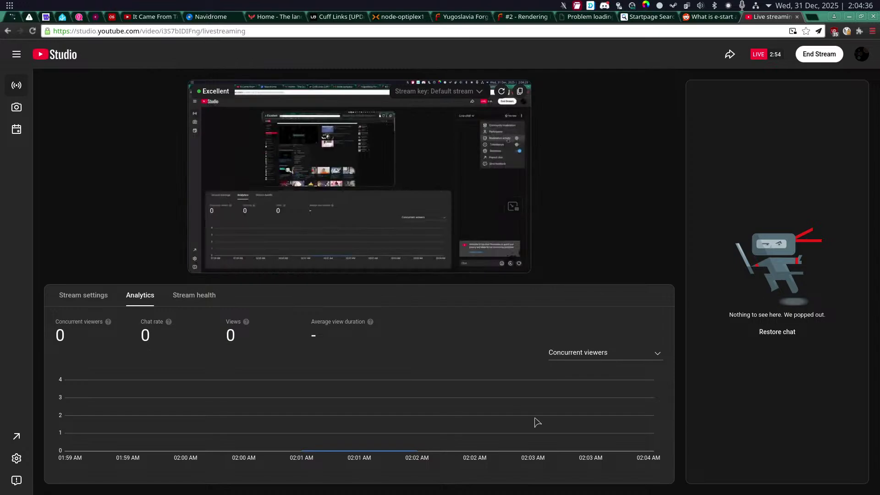
Switch to the win10-temp virtual machine, complete Microsoft Edge's first-run setup with the Focused layout, and leave only a blank new tab open.
left_click(517, 481)
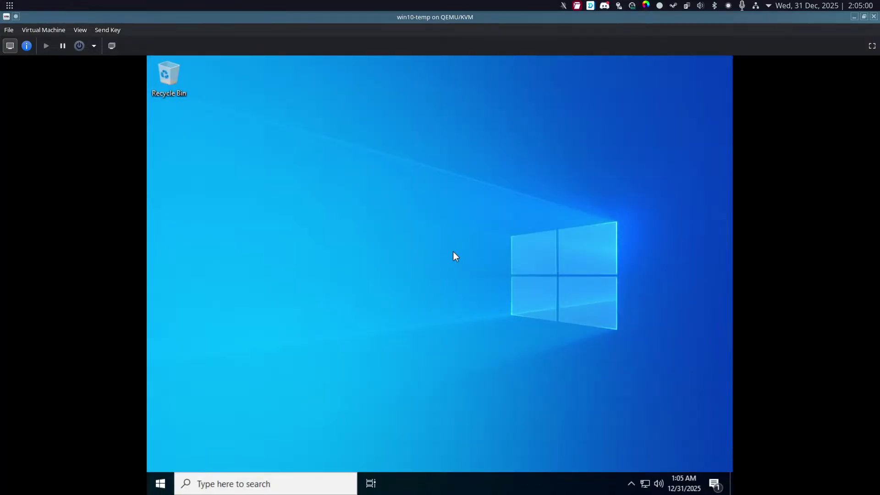
left_click(168, 478)
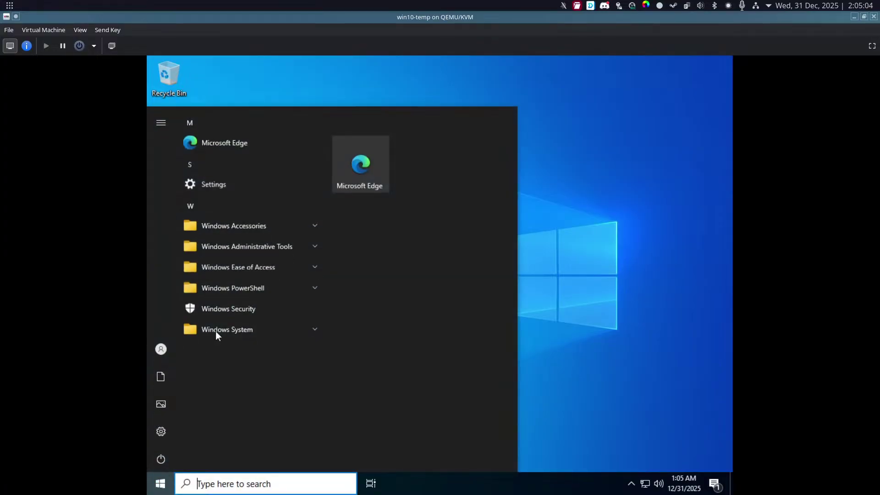
left_click(260, 143)
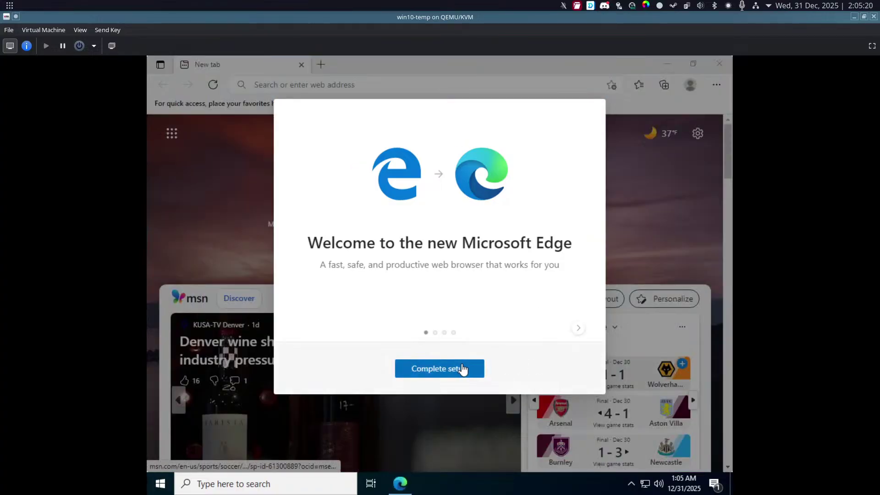
left_click(461, 368)
left_click(508, 312)
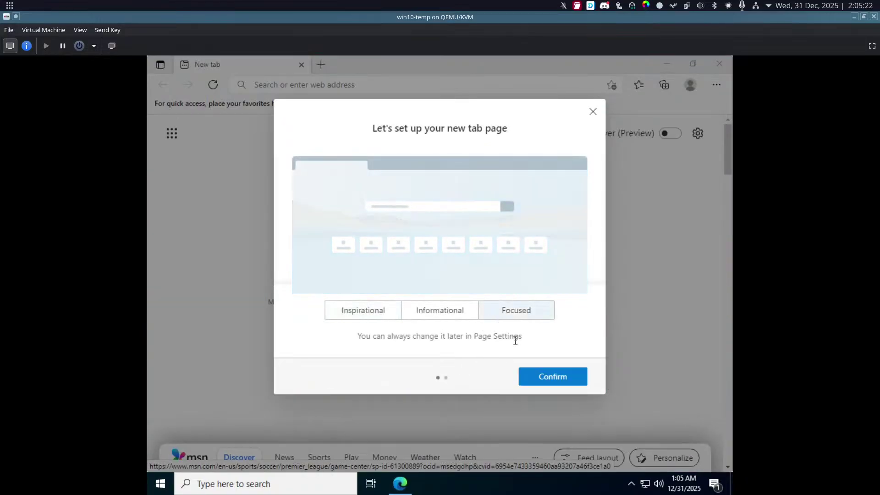
left_click(550, 375)
left_click(477, 339)
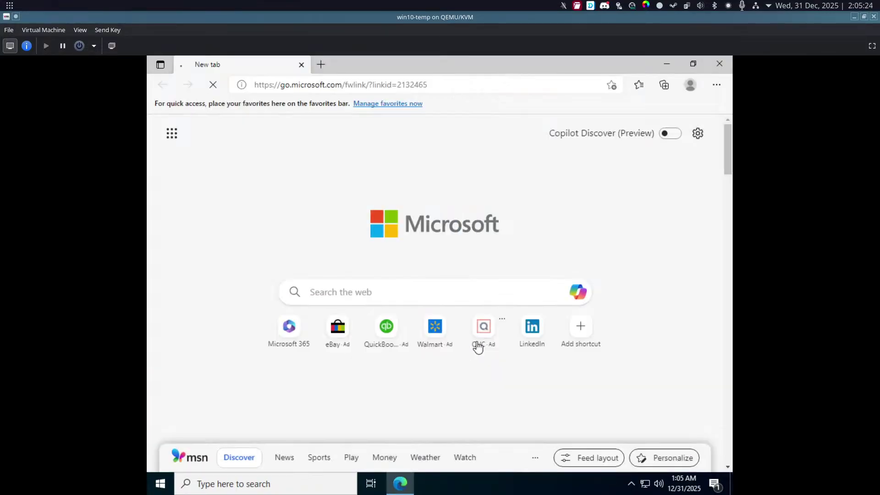
left_click(321, 64)
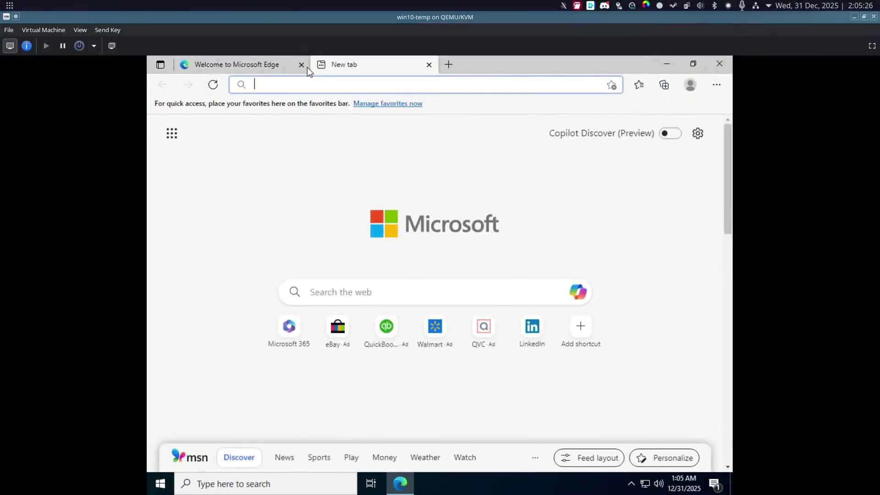
left_click(298, 64)
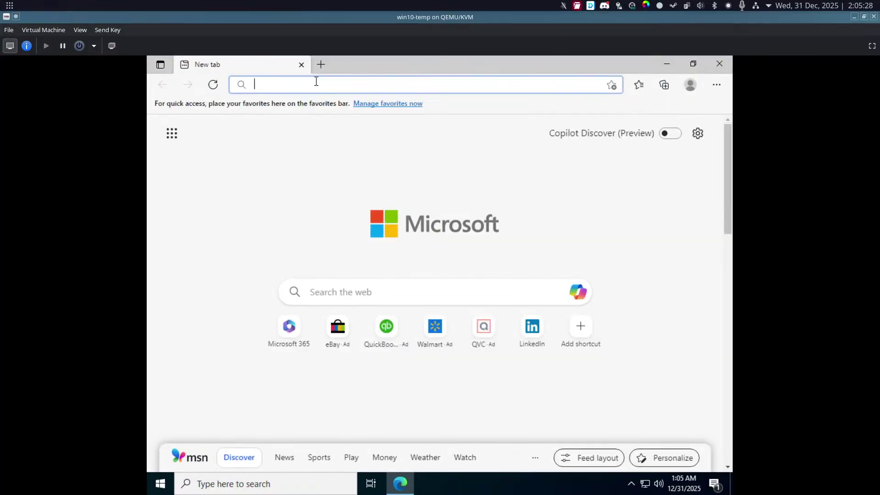
Search the web for crystaldiskinfo and open the Crystal Dew World download page, closing the search results.
type("crystald")
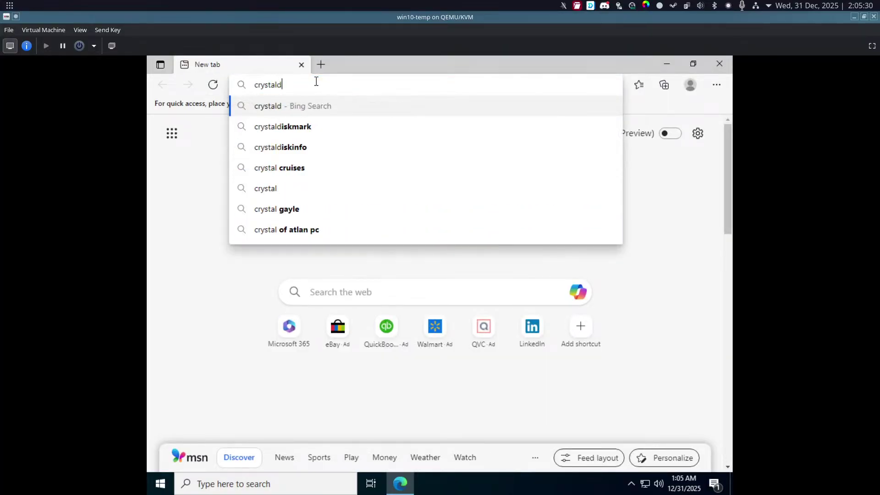
type("iskinfo")
key("Return")
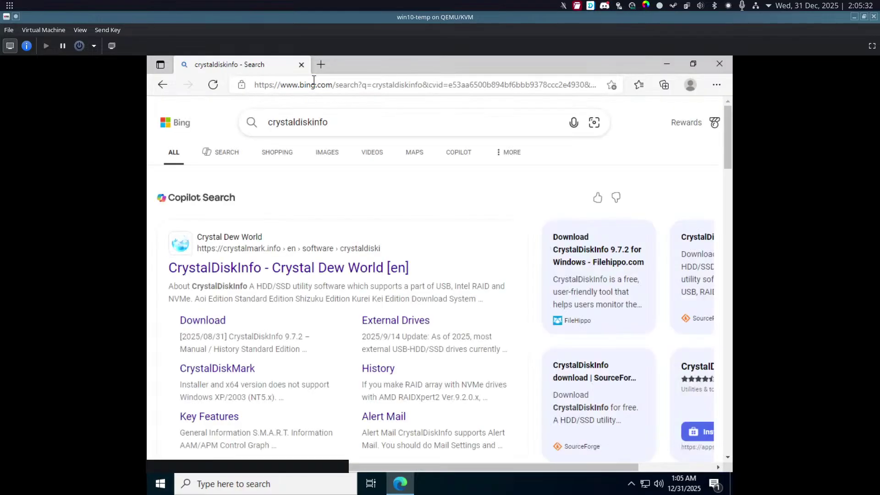
scroll(270, 281, "down", 8)
scroll(269, 270, "up", 5)
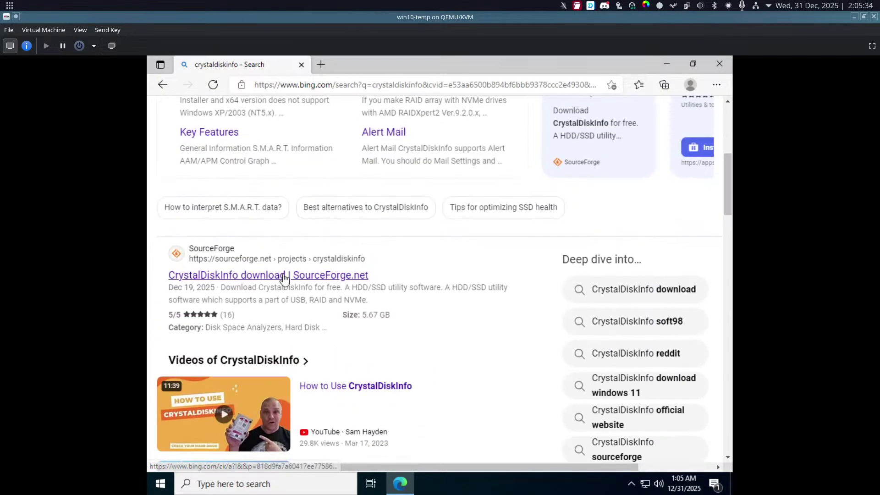
left_click(221, 157)
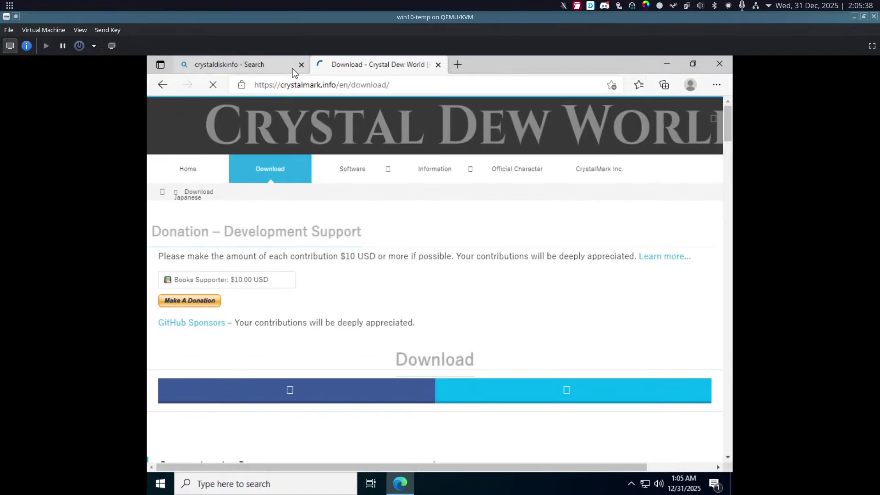
left_click(302, 65)
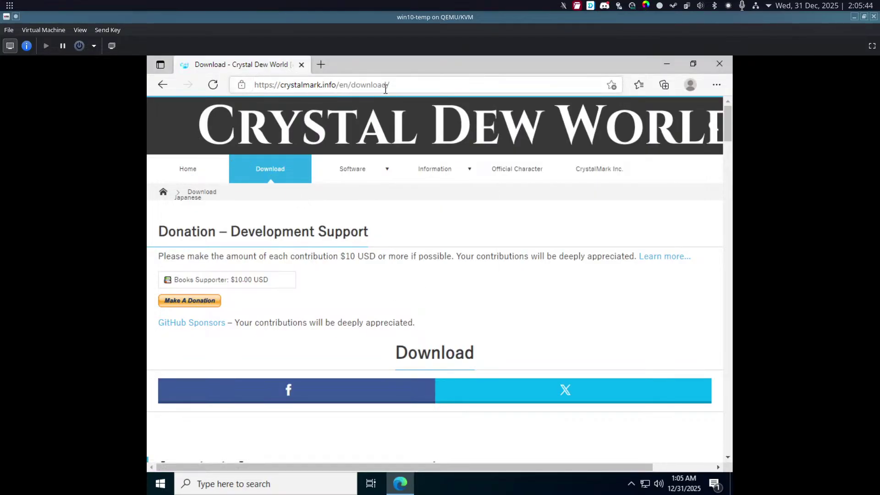
Compare the installer options, with and without ads, for the CrystalDiskInfo 9.7.2 editions on the download page.
scroll(363, 189, "down", 4)
mouse_move(362, 189)
scroll(337, 326, "down", 20)
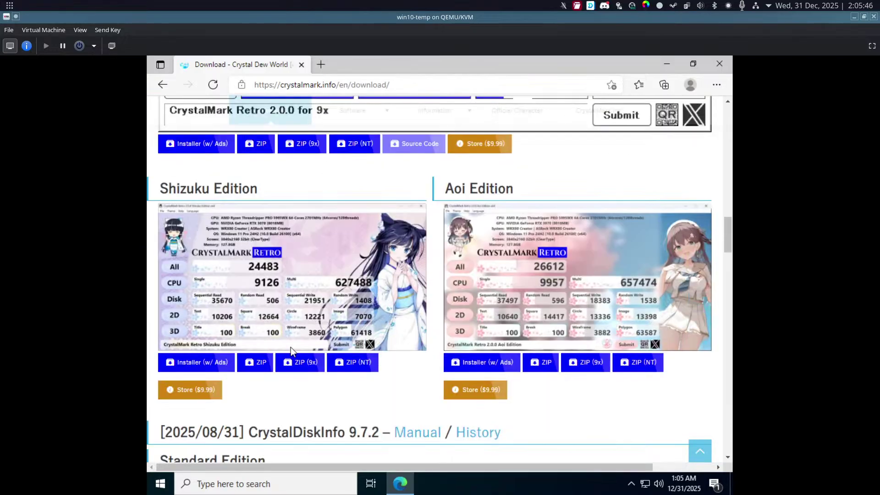
scroll(290, 347, "down", 8)
scroll(284, 348, "up", 3)
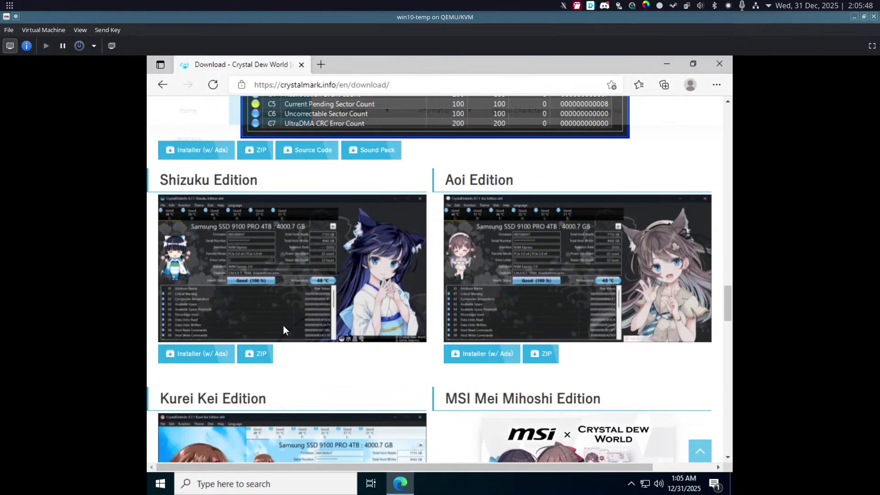
scroll(272, 282, "down", 6)
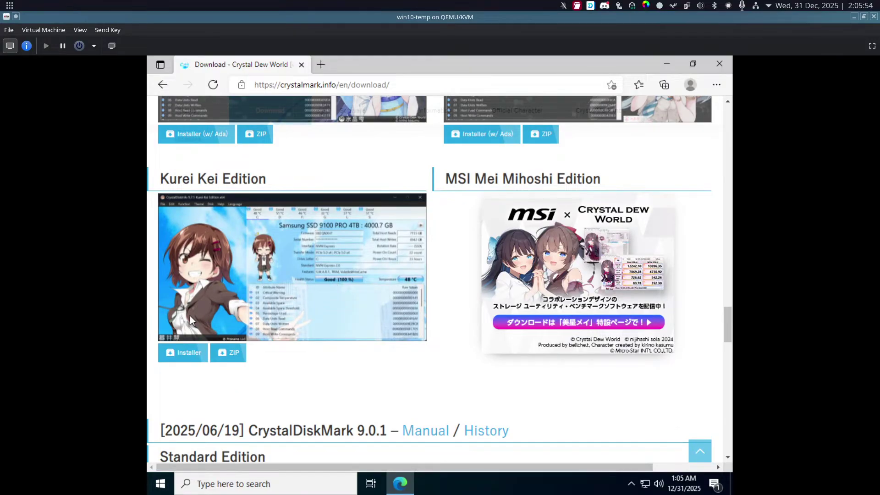
scroll(190, 315, "up", 6)
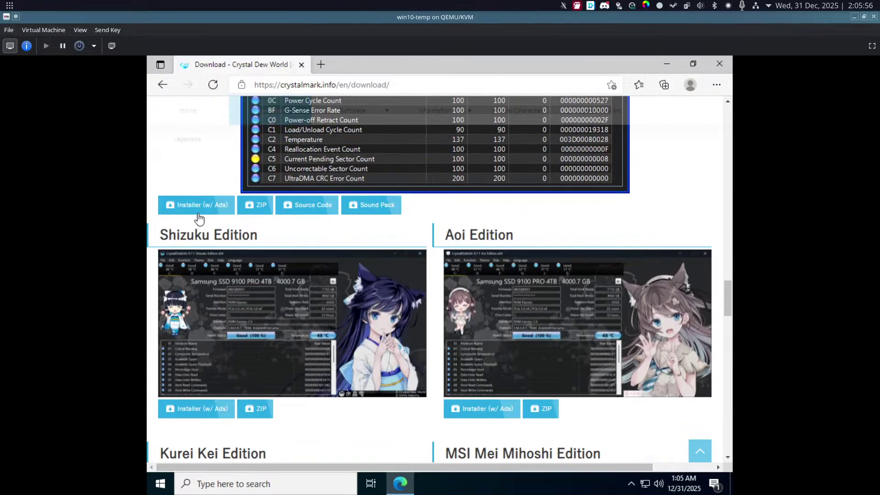
scroll(197, 213, "down", 5)
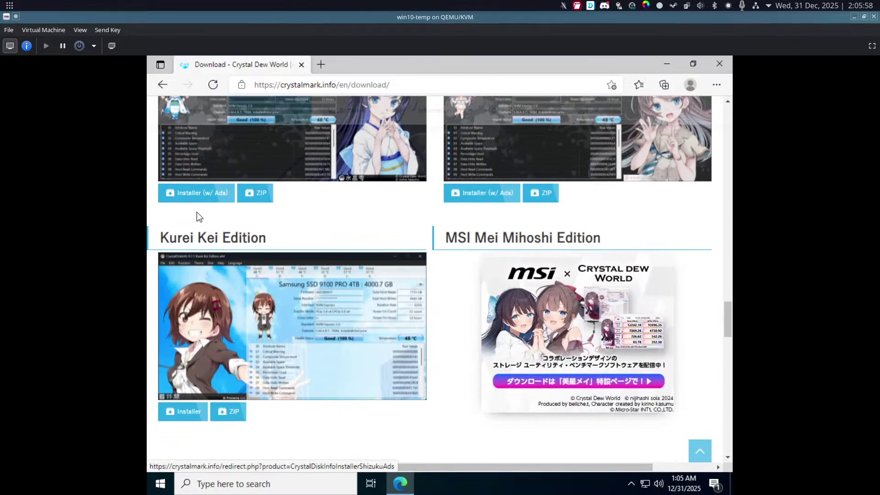
scroll(210, 380, "up", 5)
scroll(213, 357, "up", 9)
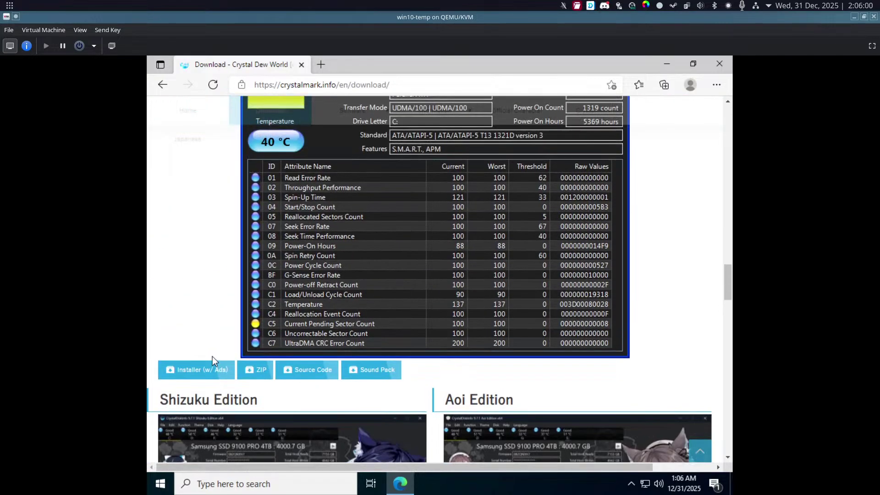
Request the CrystalDiskInfo 9.7.2 Standard Edition installer with ads.
scroll(213, 356, "down", 3)
scroll(212, 356, "down", 3)
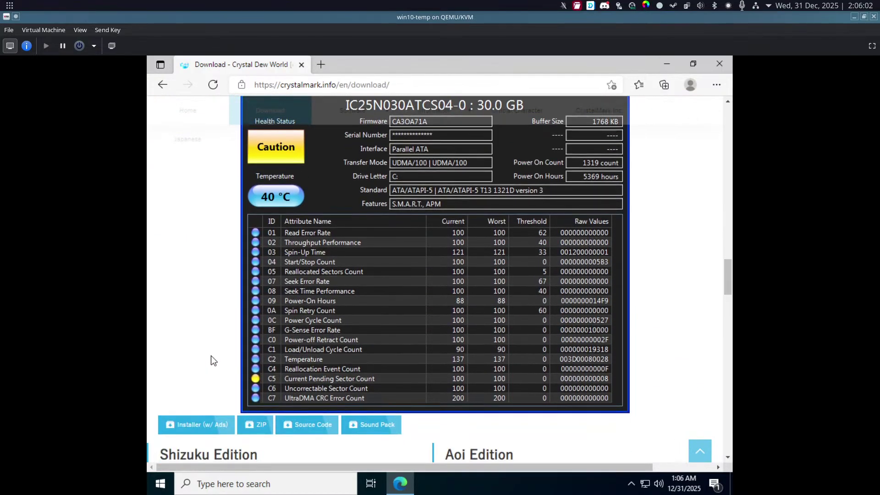
left_click(203, 317)
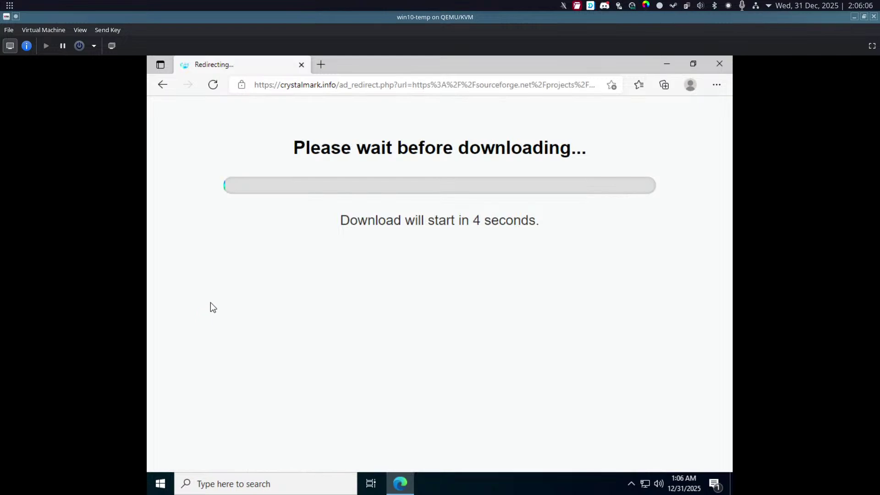
Highlight ad_redirect.php in the redirect address, pass SourceForge's human verification, and dismiss the MongoDB ad while CrystalDiskInfo9_7_2Ads.exe downloads.
left_click_drag(339, 85, 394, 92)
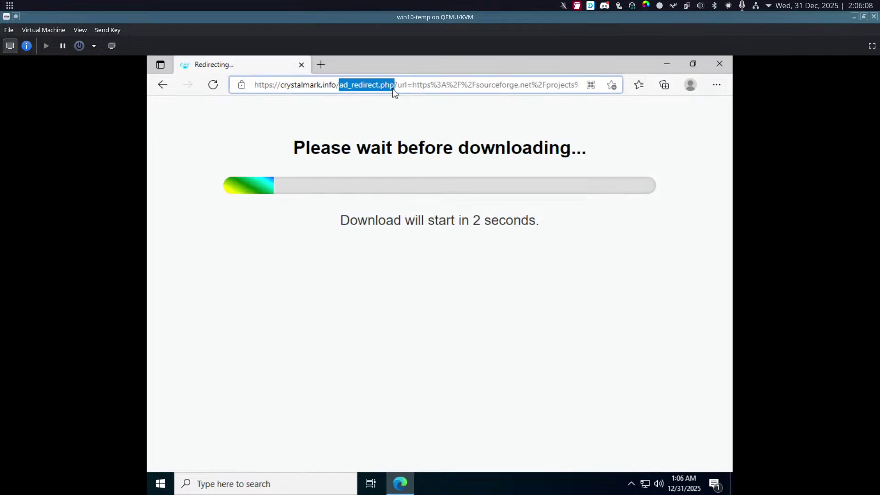
left_click(395, 91)
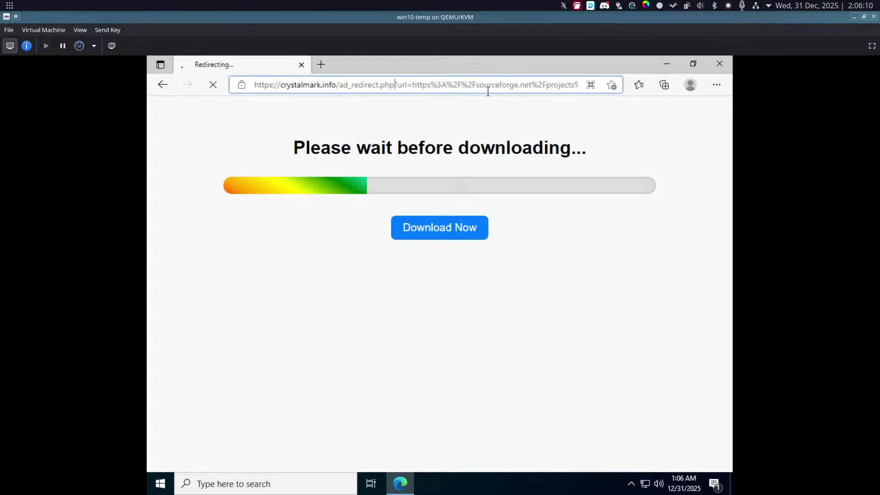
left_click(422, 183)
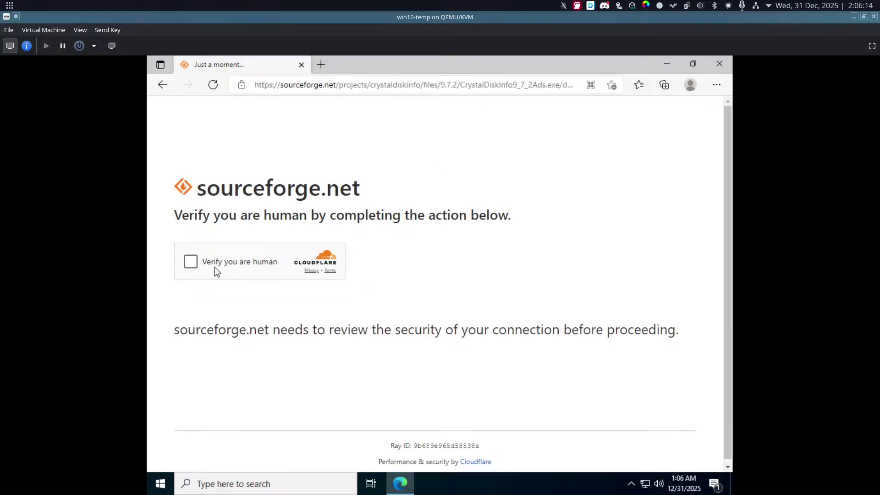
left_click(191, 262)
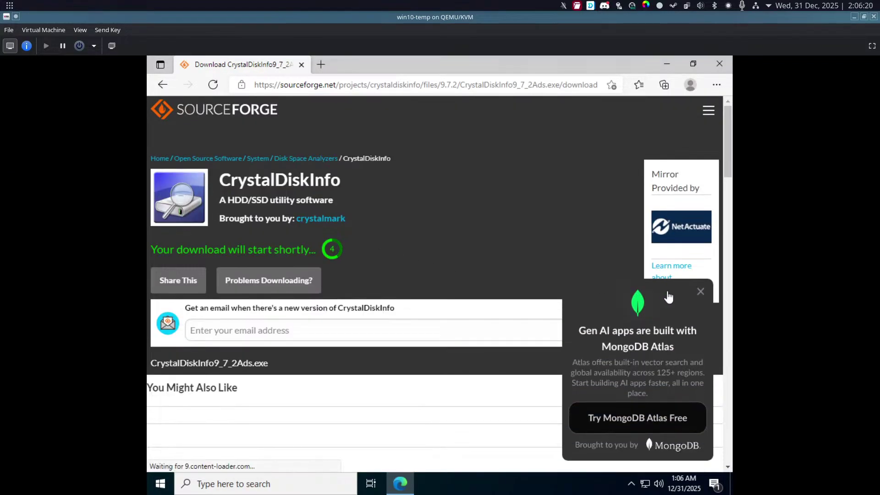
left_click(701, 292)
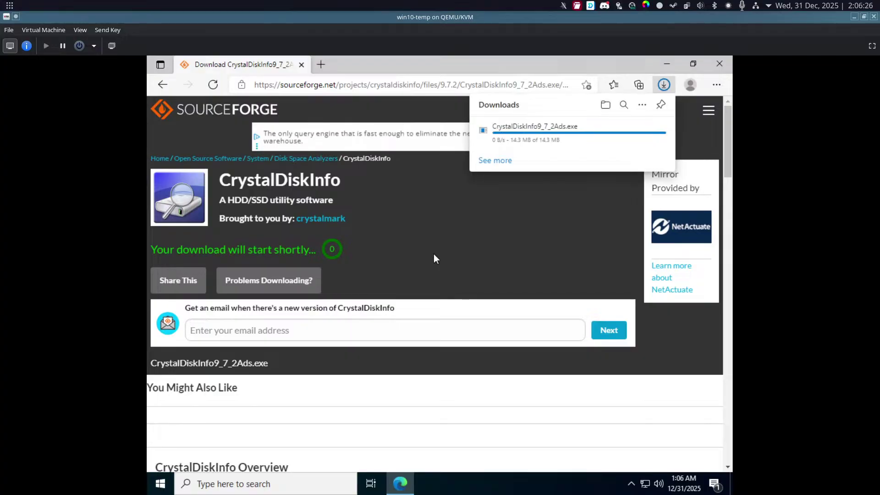
mouse_move(338, 485)
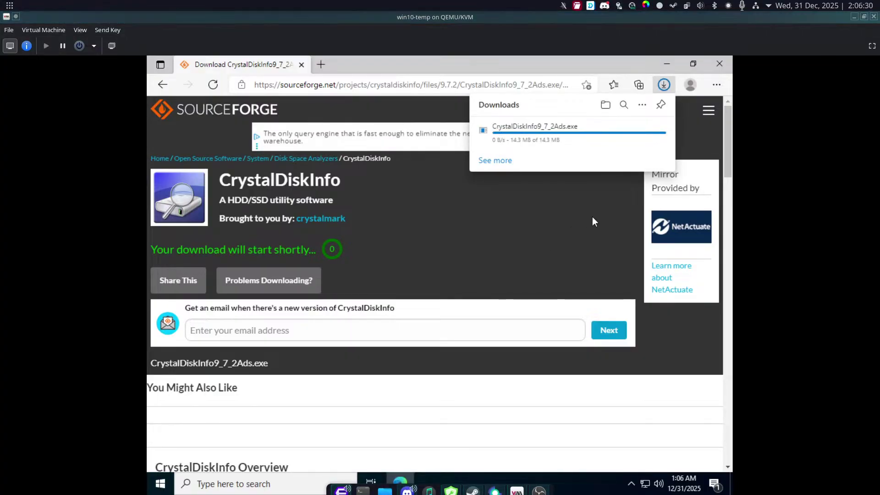
Run the downloaded CrystalDiskInfo9_7_2Ads.exe with permission to change the device, close the browser, and accept the MIT License agreement.
left_click(504, 137)
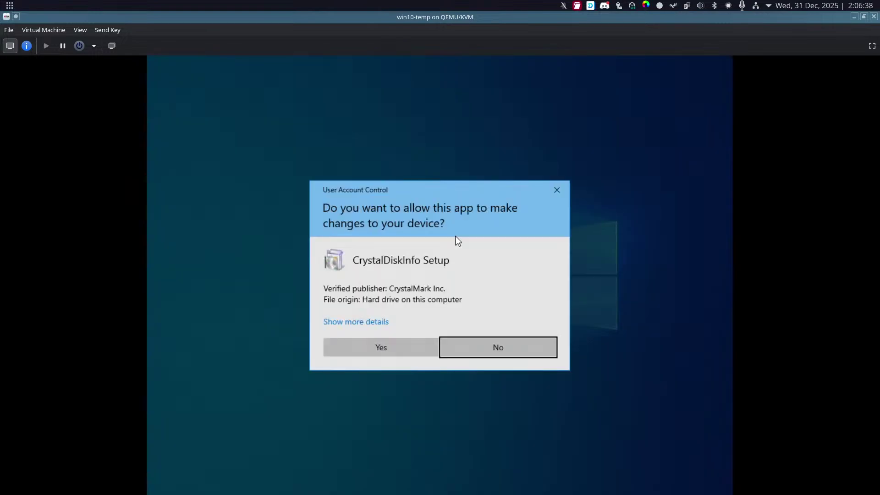
left_click(413, 348)
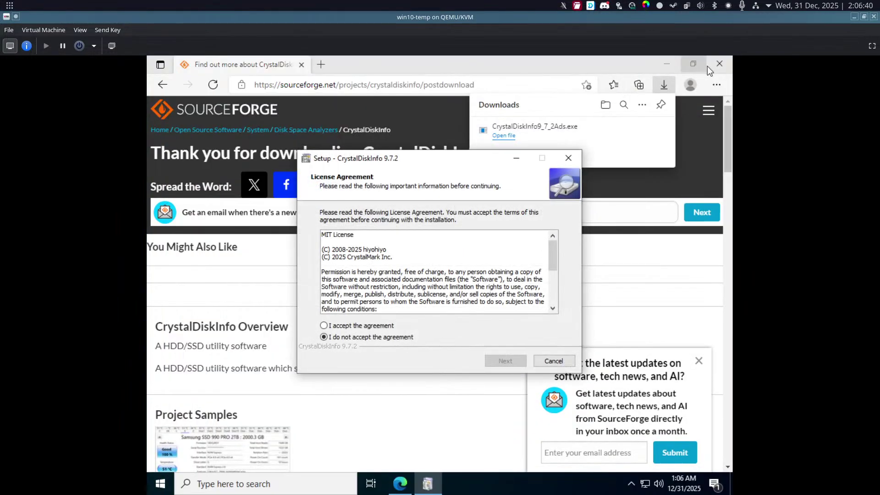
left_click(719, 64)
left_click(392, 325)
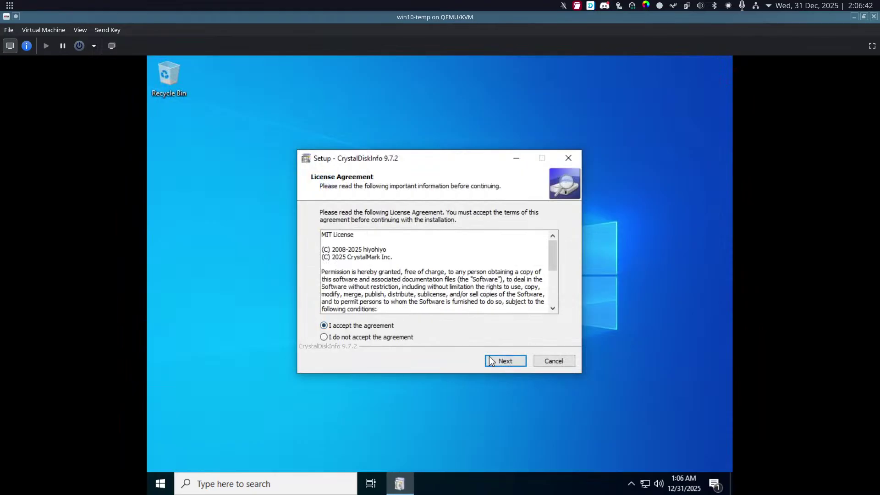
Keep the destination C:\Program Files\CrystalDiskInfo, the CrystalDiskInfo Start Menu folder and the desktop shortcut, and proceed with the installation.
left_click(494, 358)
left_click(478, 361)
left_click(510, 357)
left_click(510, 358)
left_click(510, 359)
left_click(510, 359)
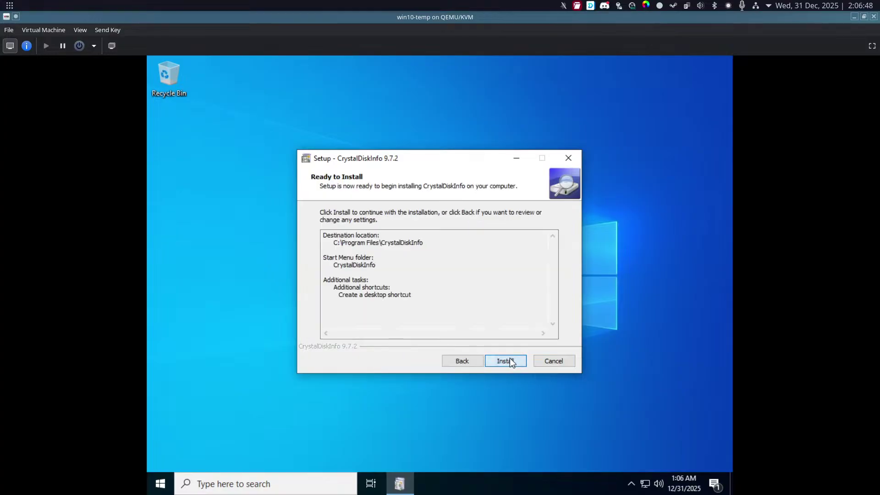
left_click(504, 361)
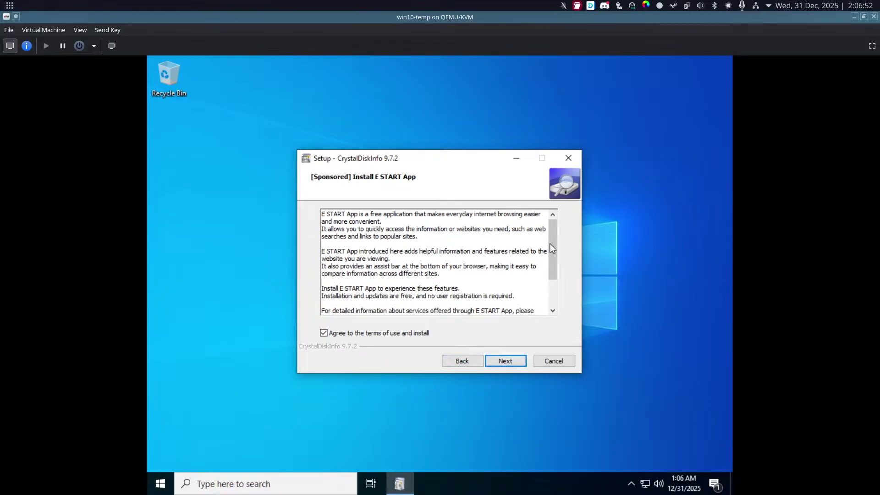
Open the E START App information link from the sponsored offer, declining Internet Explorer's recommended settings and closing the extra tab.
left_click_drag(551, 243, 544, 269)
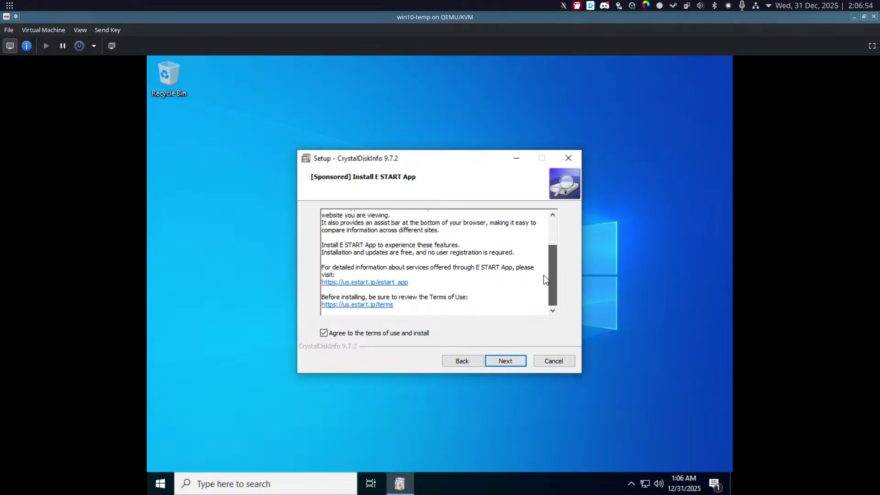
left_click(371, 282)
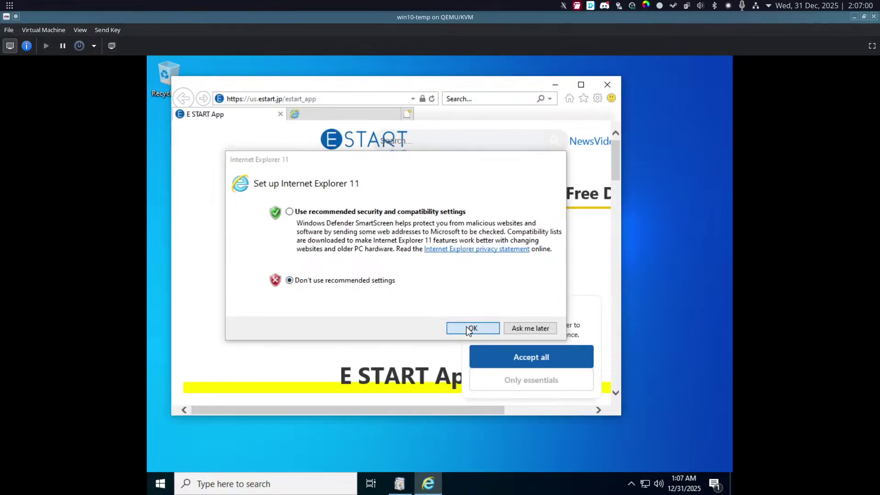
left_click(472, 328)
left_click(395, 114)
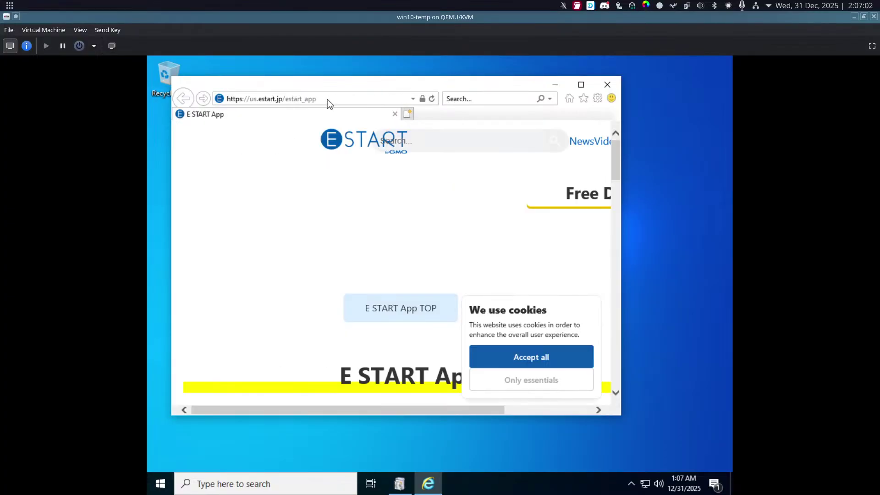
Copy the E START App page address from Internet Explorer.
right_click(328, 100)
left_click(355, 136)
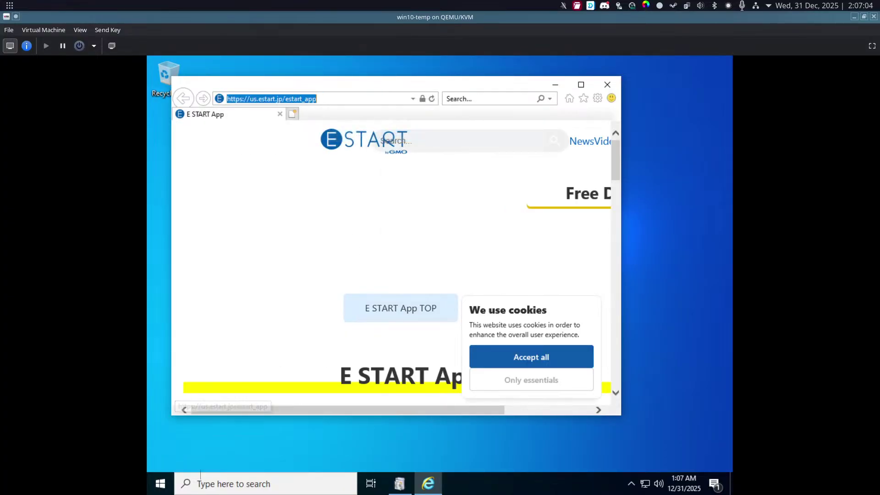
left_click(160, 484)
left_click(160, 484)
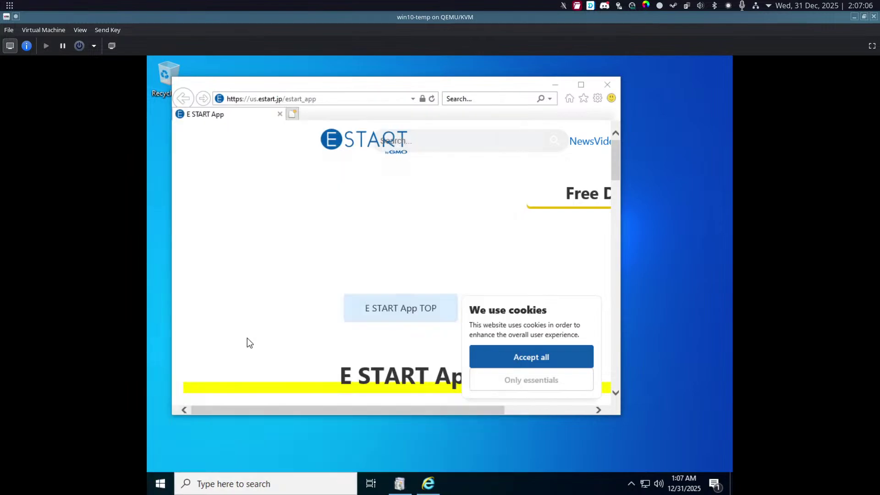
left_click(160, 484)
left_click(362, 97)
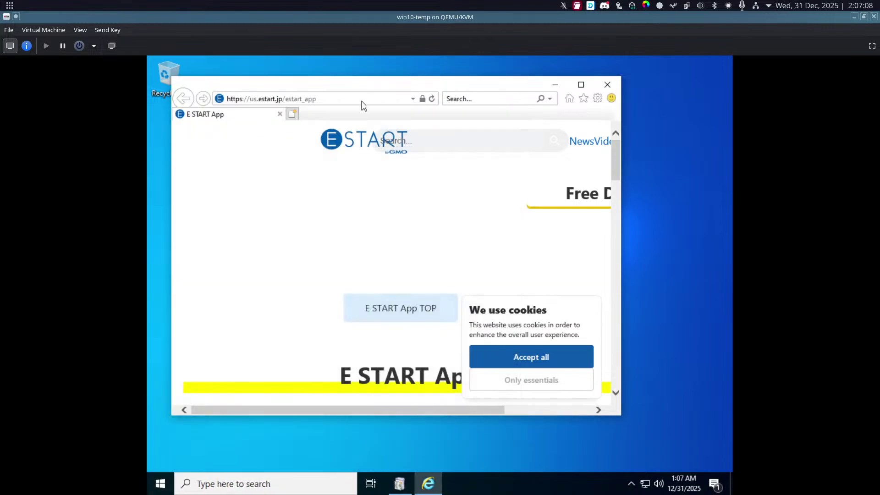
Switch to the host's web browser and open us.estart.jp/estart_app in a new tab with the window maximized.
left_click(339, 488)
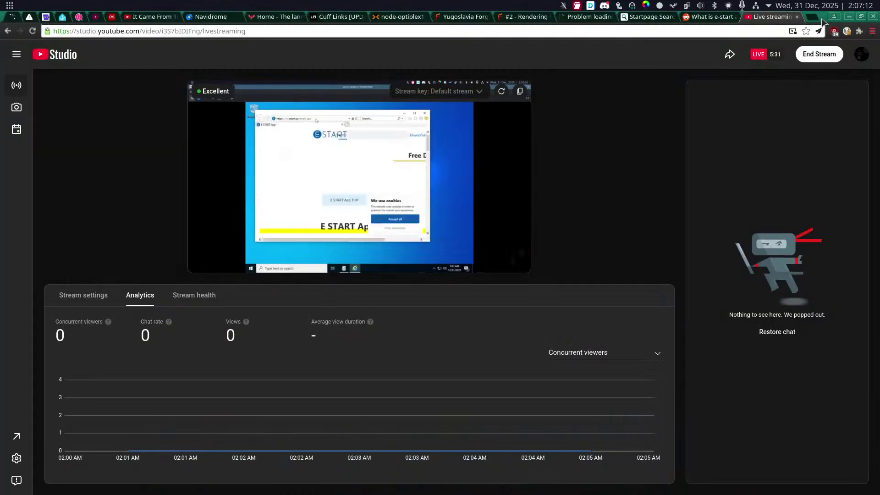
left_click(861, 17)
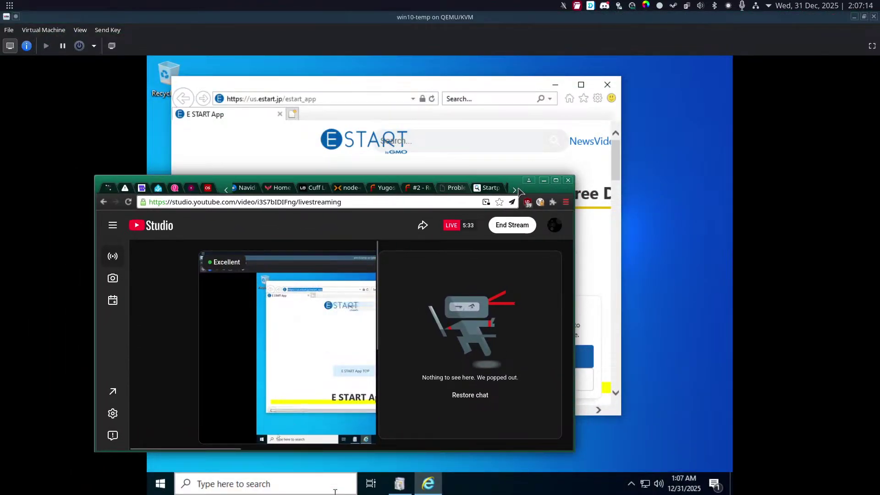
left_click(505, 187)
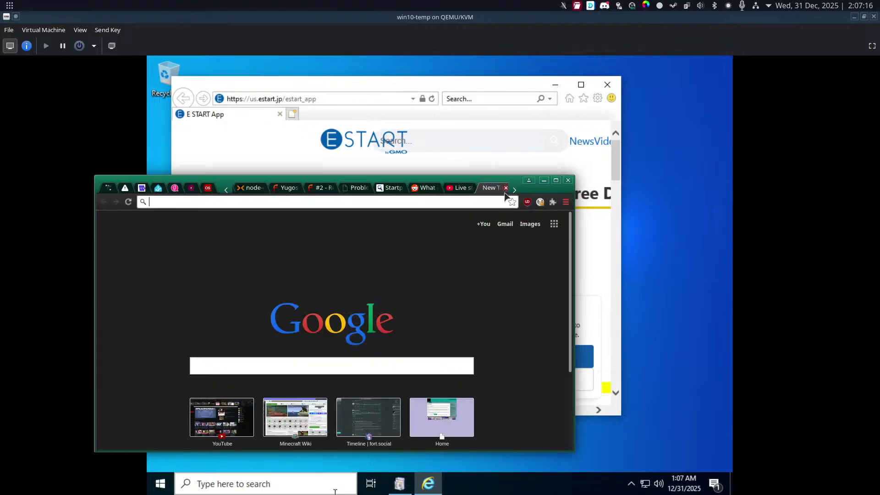
type("us.")
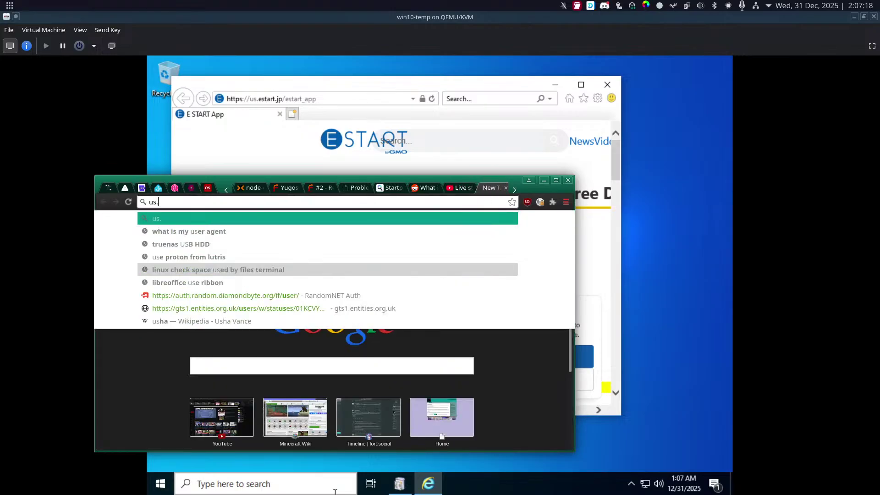
type("estart.")
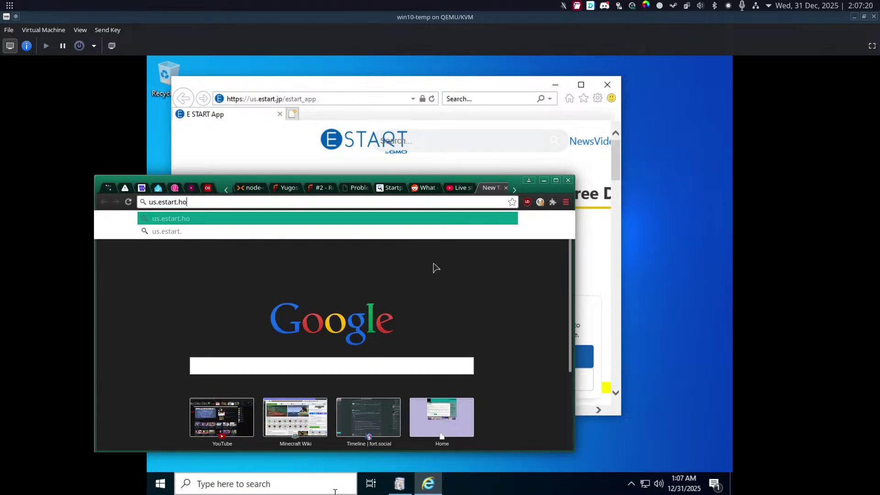
type("jp/estart_app")
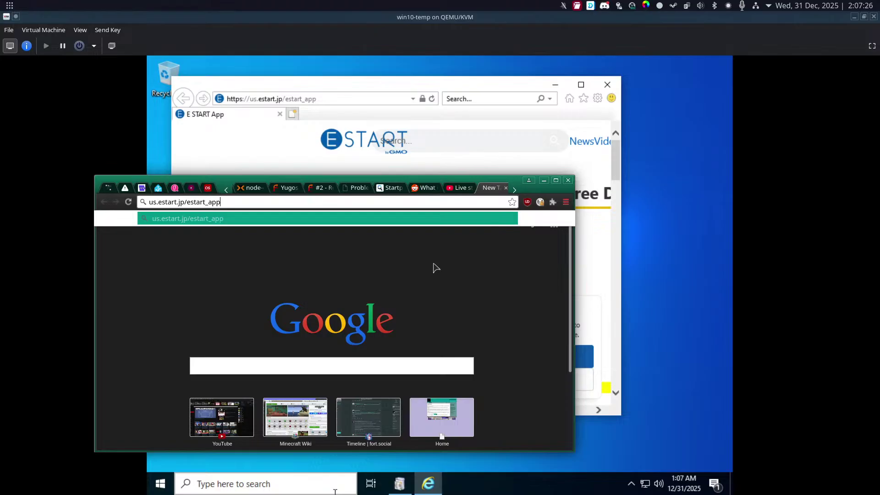
key("Return")
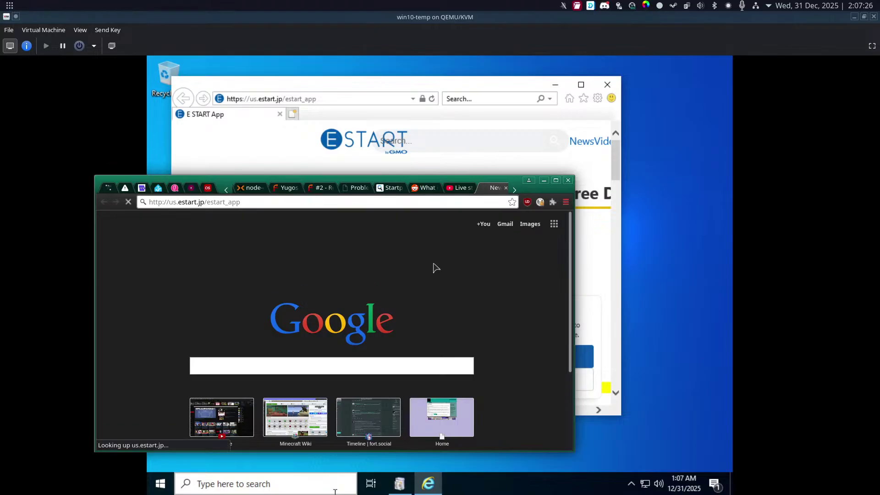
left_click(556, 180)
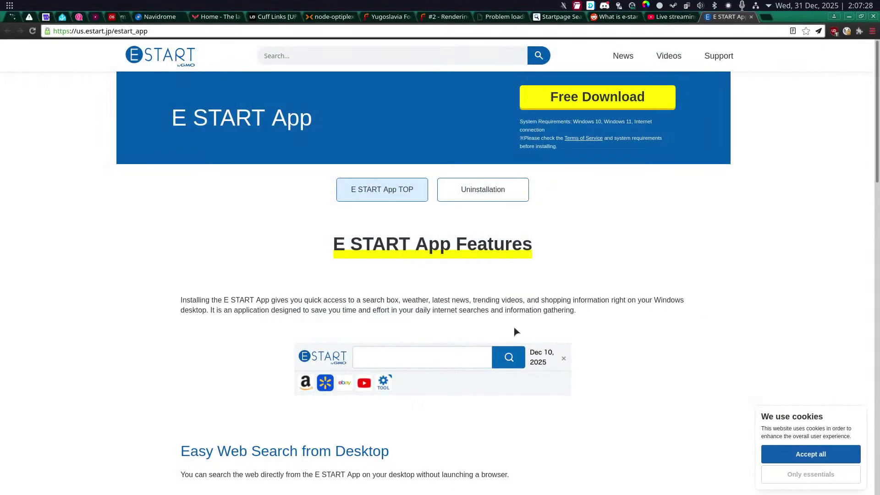
Examine the E START App page's feature descriptions, tool list, download section and system requirements.
scroll(588, 219, "down", 2)
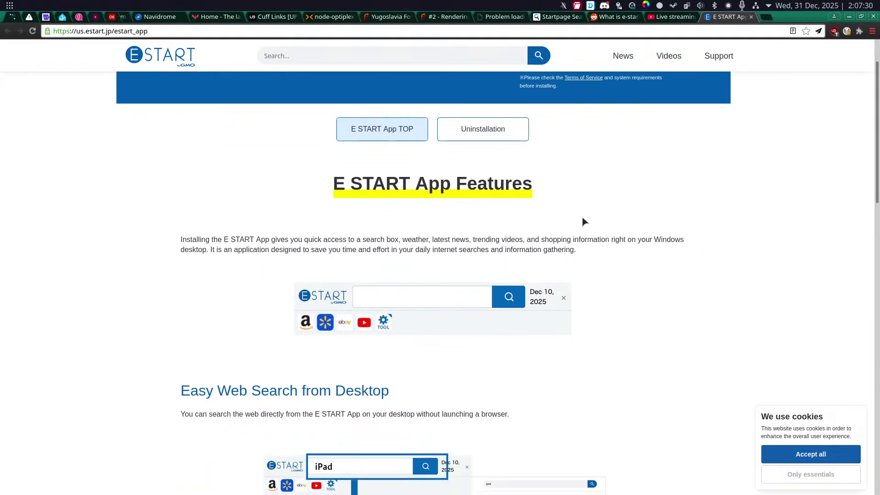
scroll(474, 317, "down", 5)
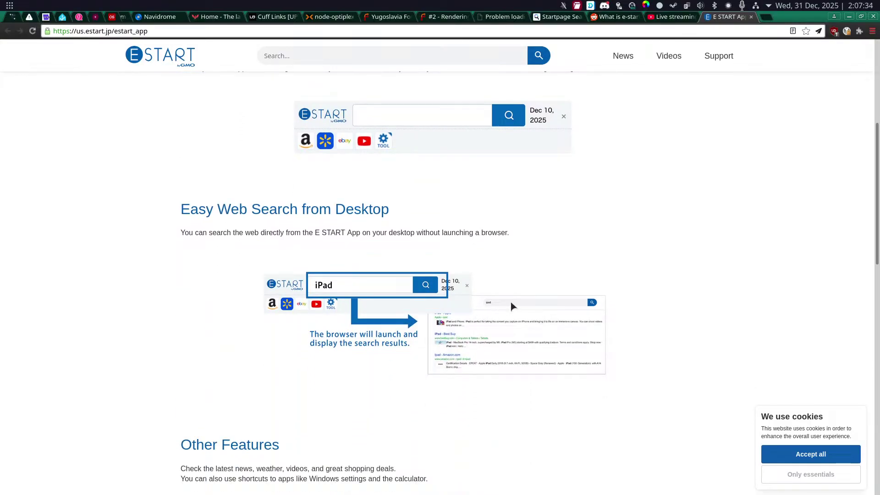
scroll(511, 301, "down", 7)
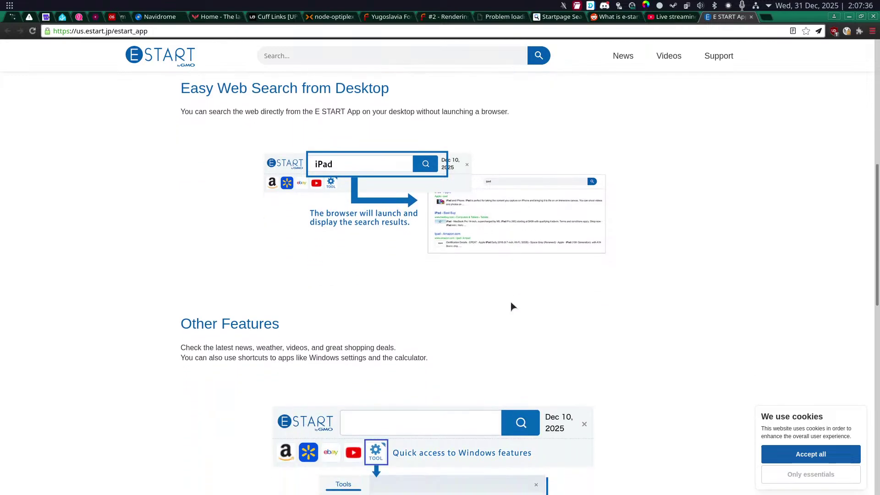
scroll(510, 301, "down", 7)
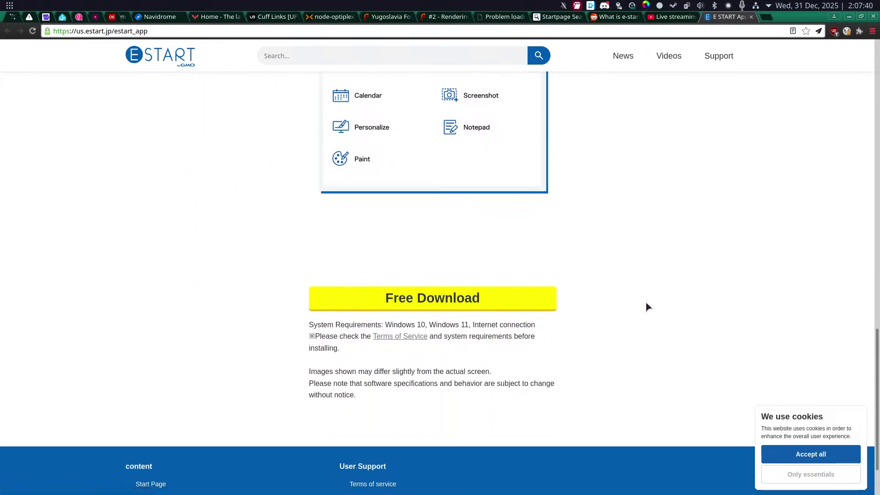
scroll(651, 298, "up", 20)
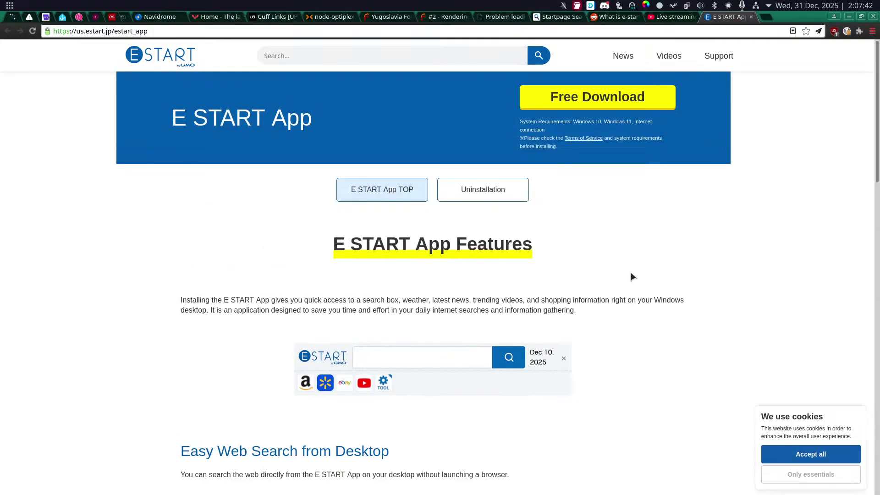
scroll(534, 261, "down", 20)
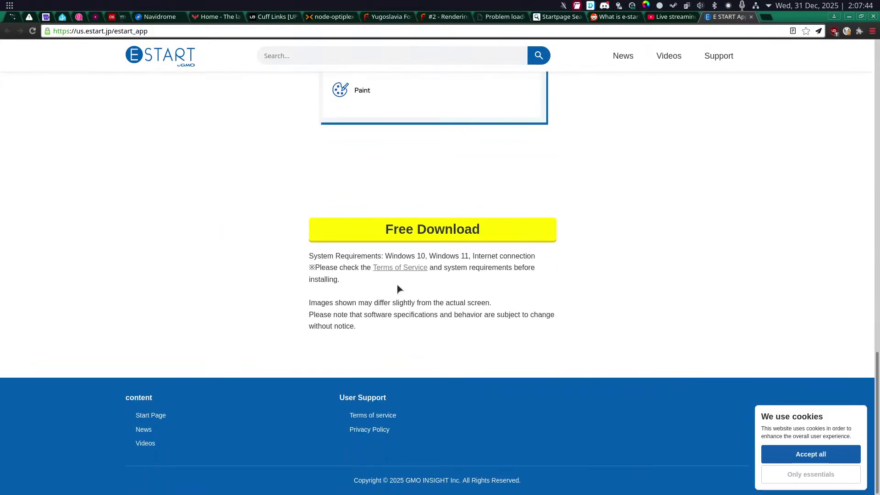
Open the E START Terms of Service and read through the clauses down to content transmitted to the company.
left_click(399, 272)
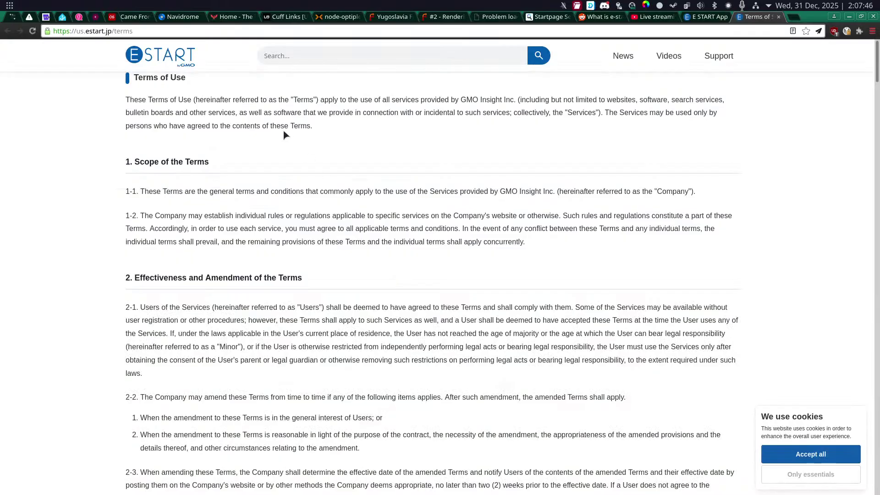
scroll(284, 133, "down", 3)
scroll(284, 170, "down", 8)
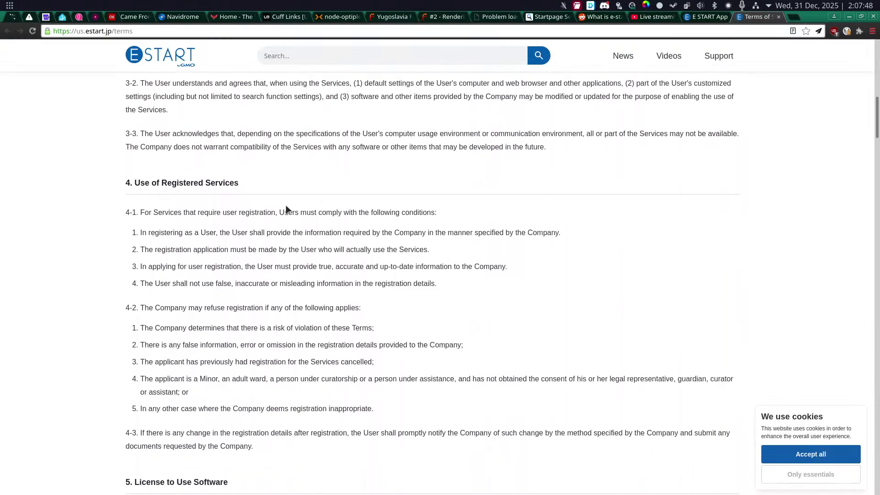
scroll(653, 200, "down", 5)
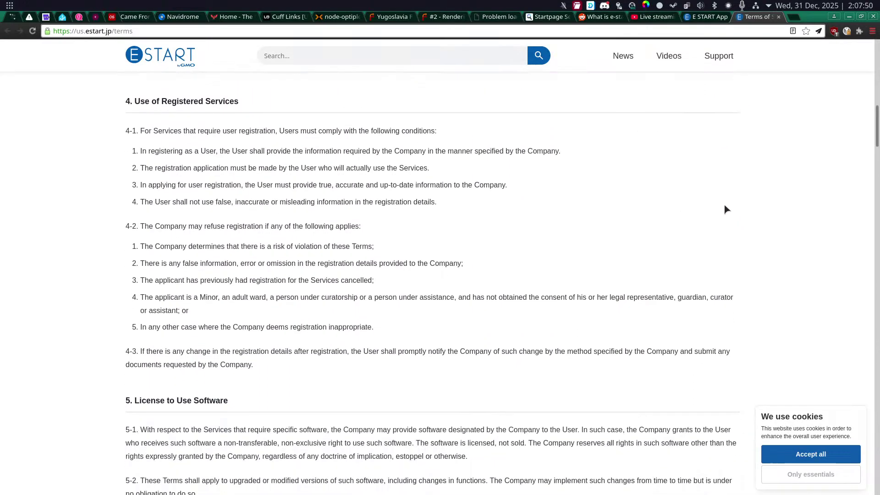
scroll(751, 224, "down", 9)
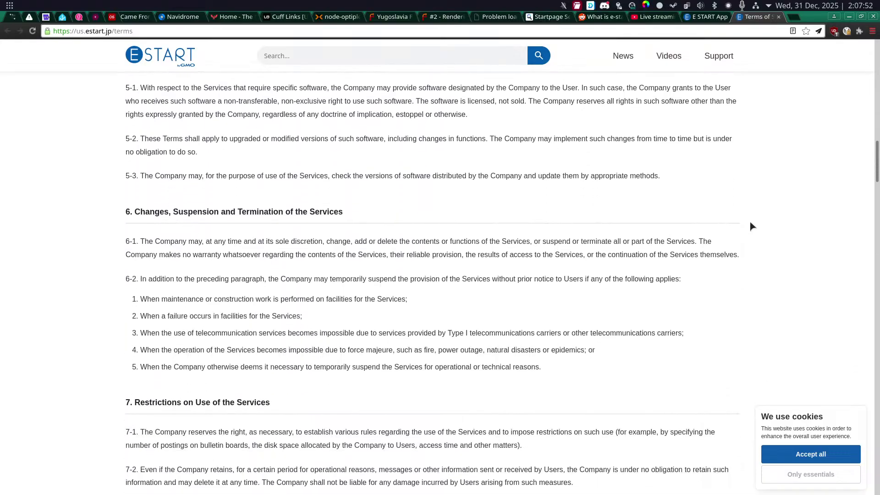
scroll(751, 225, "down", 11)
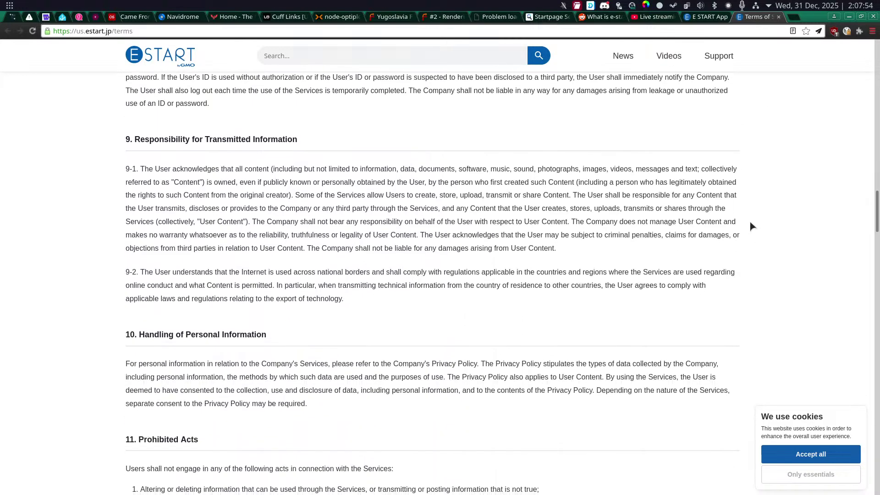
scroll(750, 223, "down", 4)
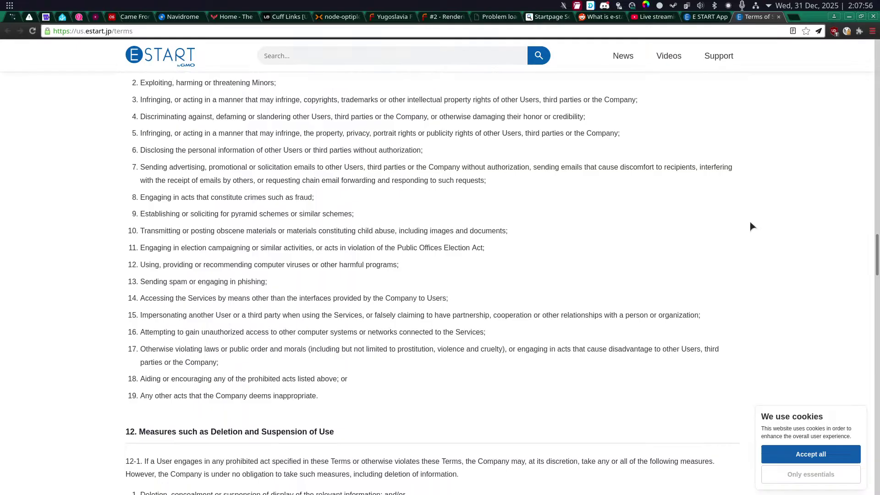
scroll(751, 226, "down", 8)
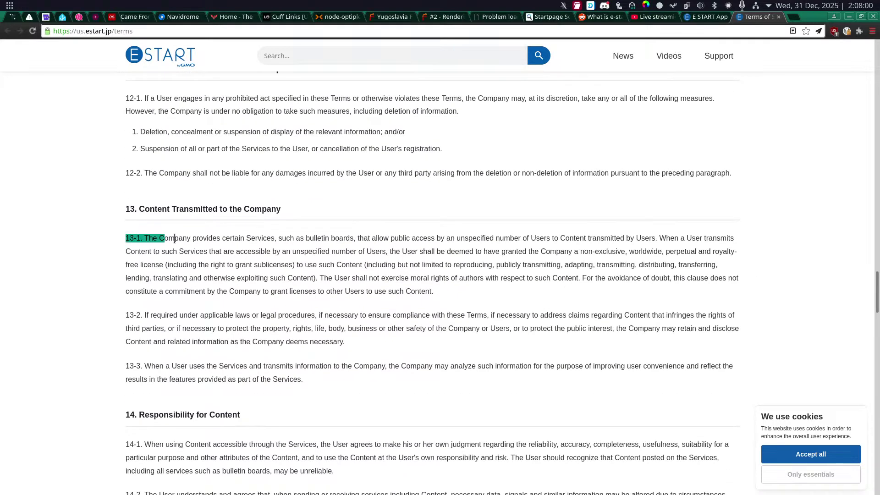
Highlight clause 13-1 on transmitted content and section 18 on indemnification while reading the E START terms.
left_click_drag(174, 238, 488, 288)
left_click(488, 298)
scroll(489, 301, "down", 13)
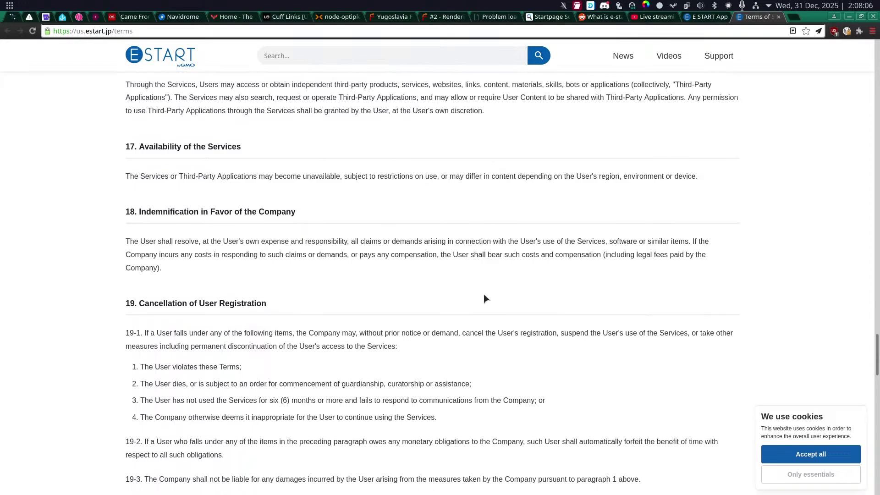
left_click_drag(116, 247, 271, 238)
left_click_drag(374, 240, 551, 266)
left_click(640, 270)
Close both E START browser tabs on the host, switch back to the win10-temp virtual machine and close its E START App web page.
key("ctrl+w")
key("ctrl+w")
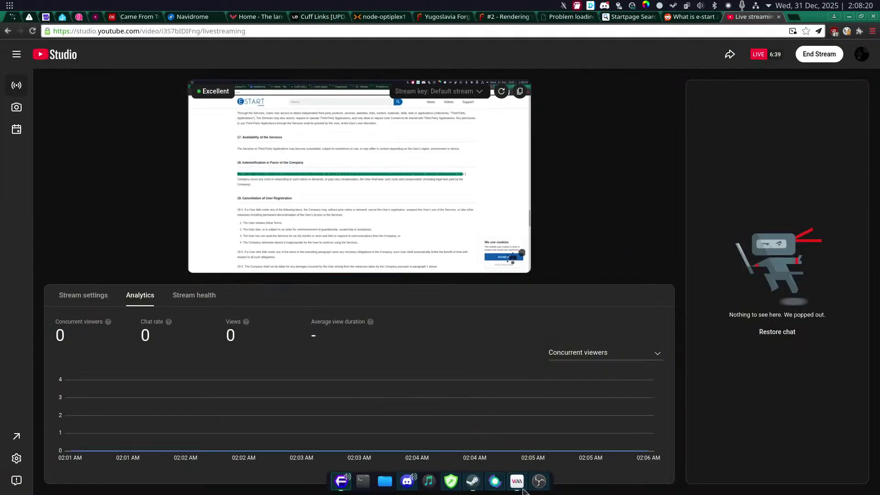
mouse_move(527, 491)
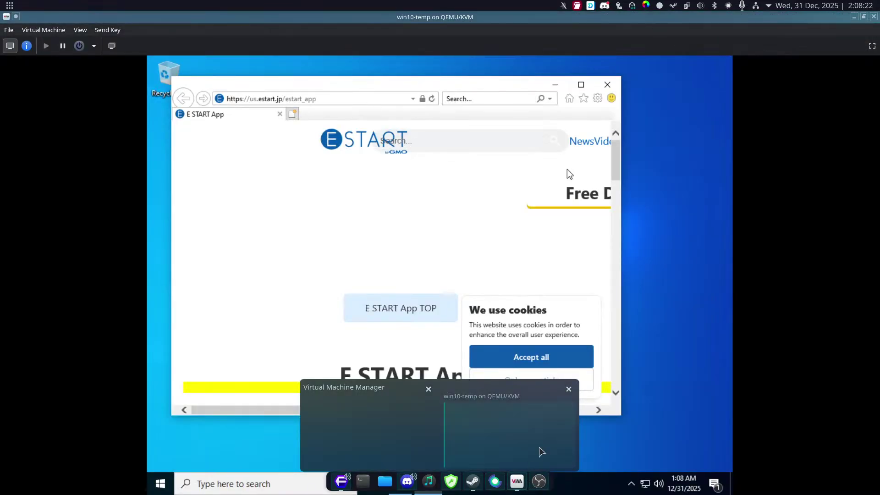
left_click(541, 452)
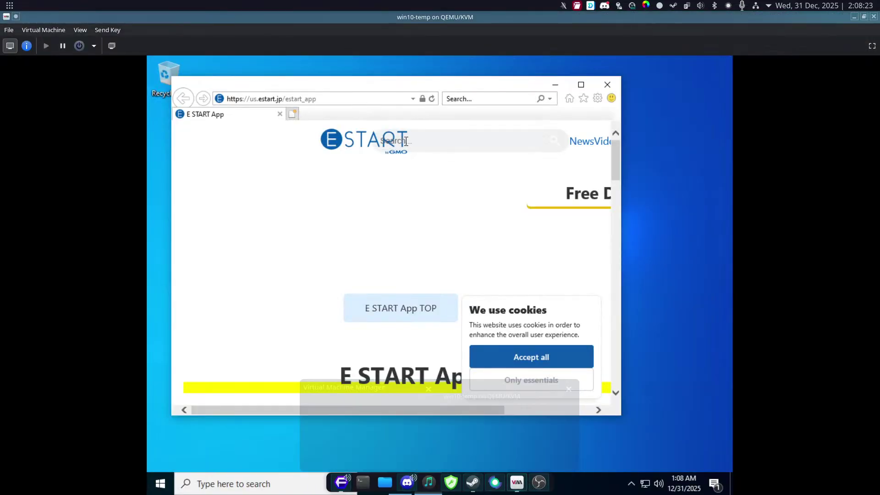
left_click(605, 83)
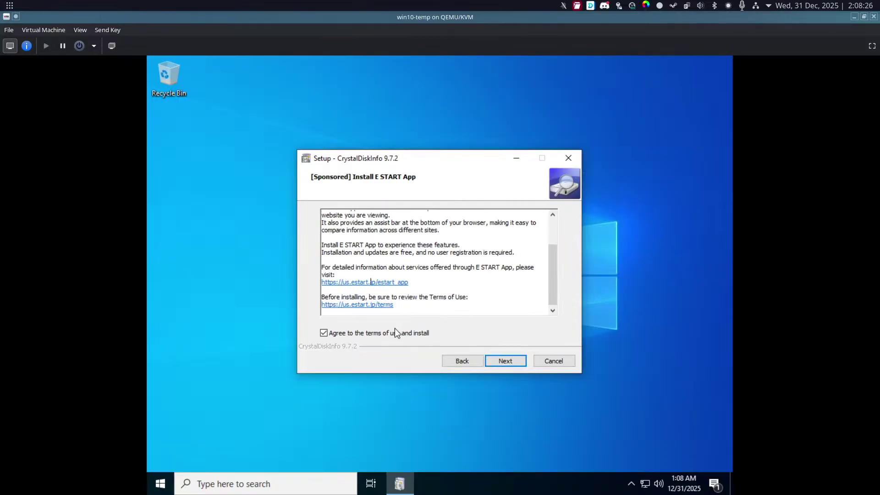
Run the CrystalDiskInfo 9.7.2 installation with the sponsored E START App included, checking the Windows notifications meanwhile.
left_click(500, 360)
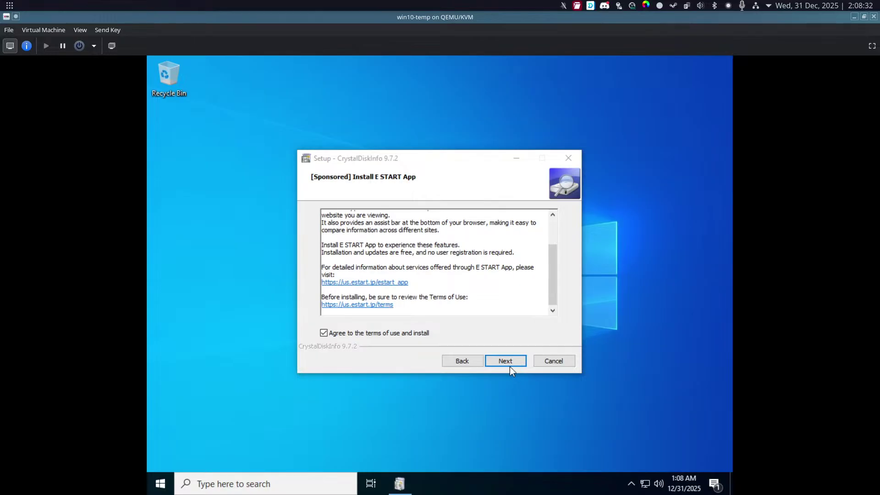
left_click(714, 484)
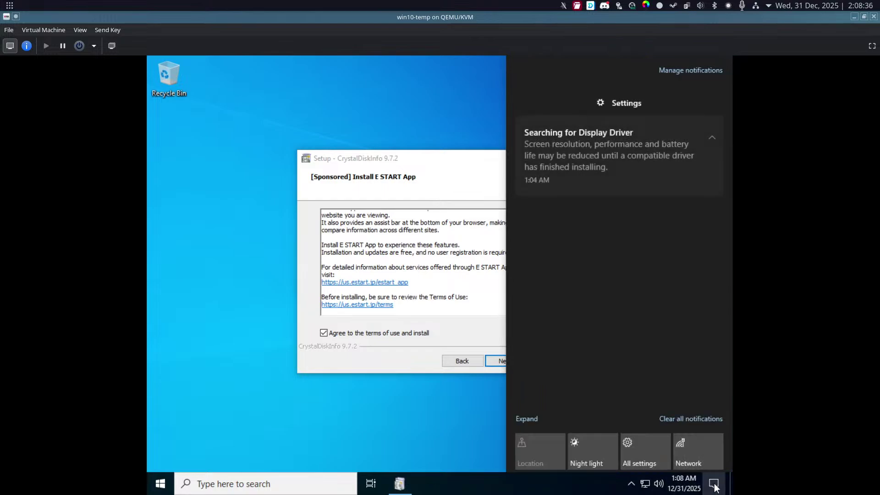
left_click(714, 485)
key("Return")
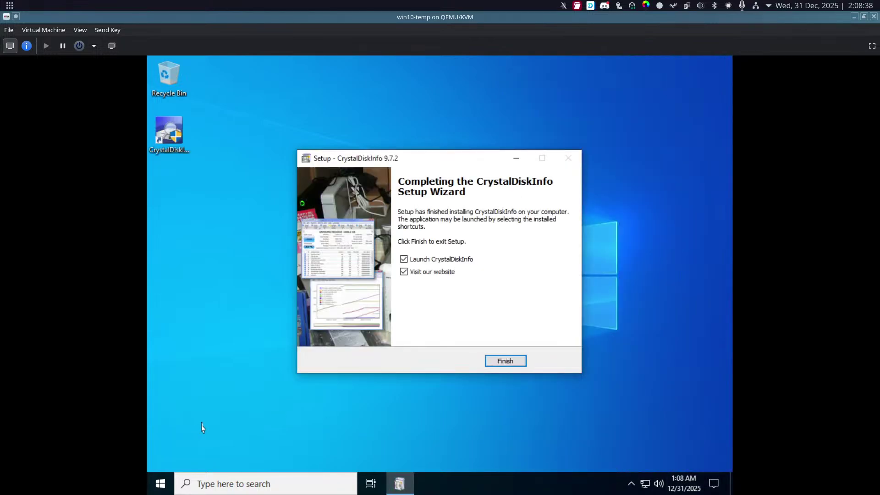
Finish the CrystalDiskInfo setup with both launching the program and visiting the website turned off.
left_click(419, 274)
left_click(414, 261)
left_click(513, 365)
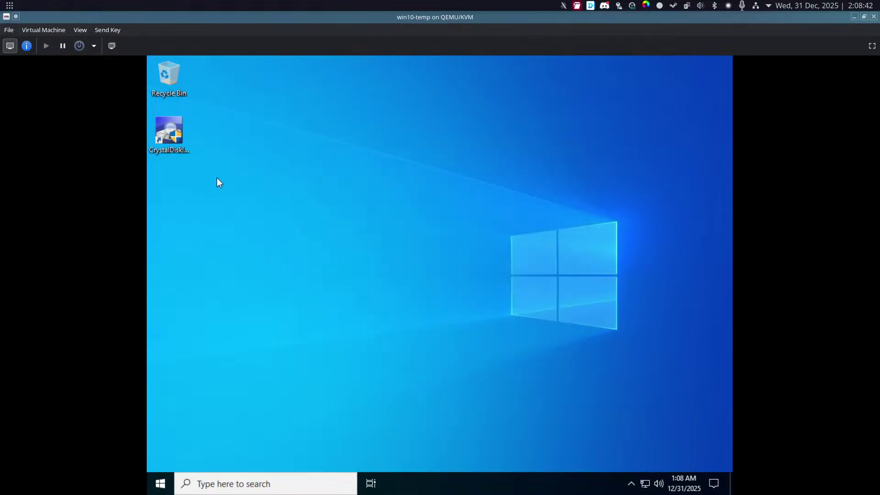
Launch CrystalDiskInfo from the desktop, look over the drive's health data and close the program.
double_click(186, 142)
left_click(420, 348)
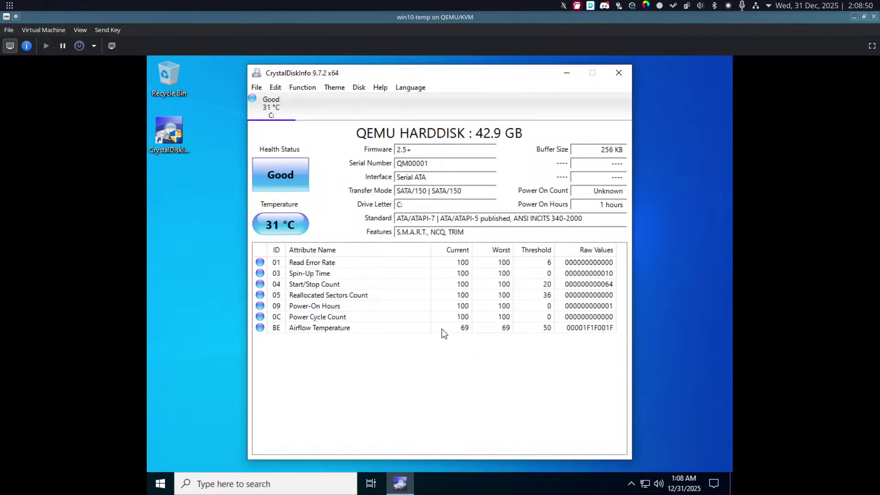
left_click(618, 73)
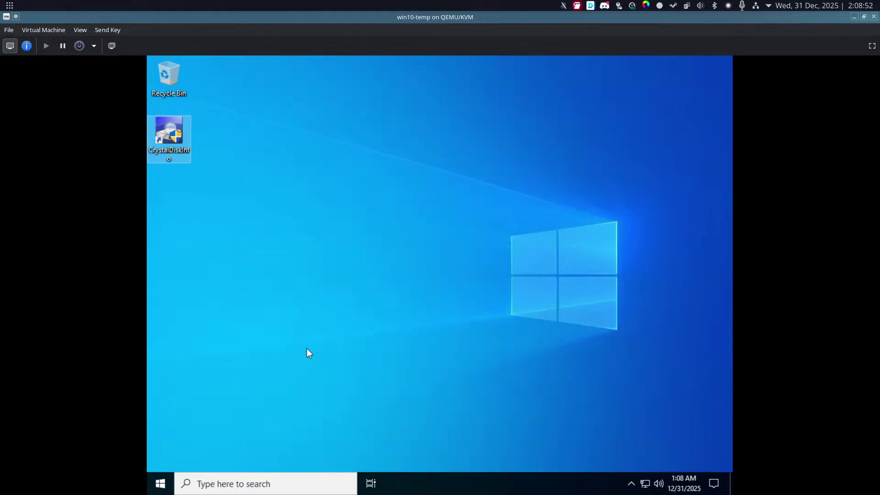
Expand the ESTART program group, launch E START App and check the hidden tray icons for it.
left_click(169, 478)
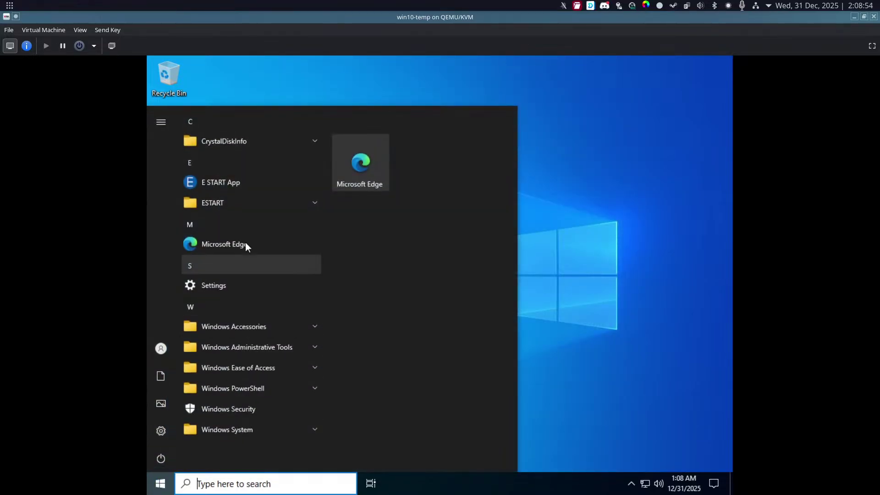
left_click(251, 197)
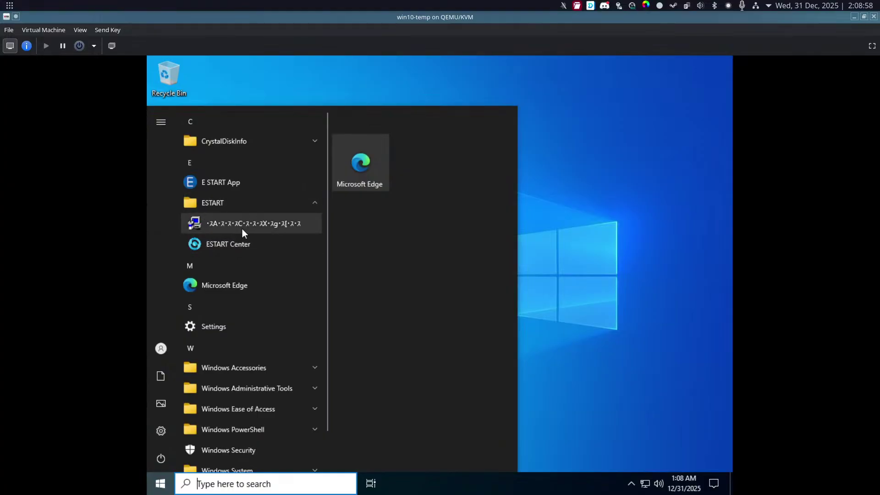
left_click(245, 191)
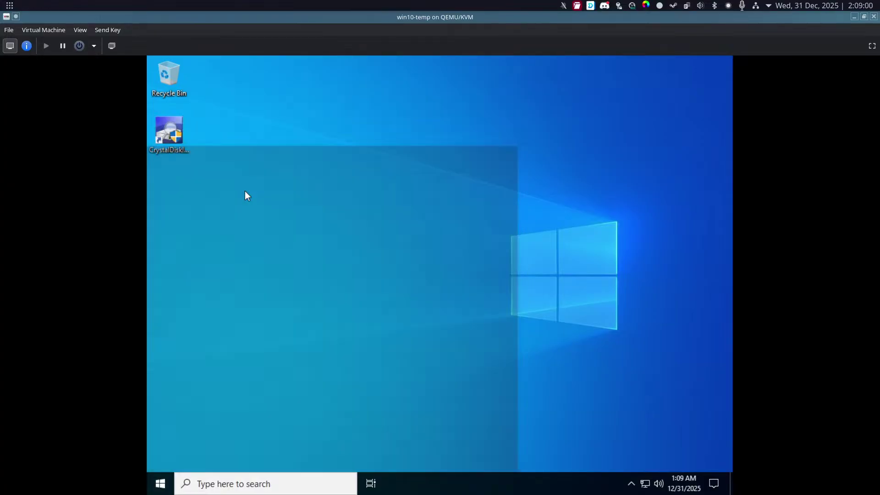
left_click(631, 484)
left_click(632, 483)
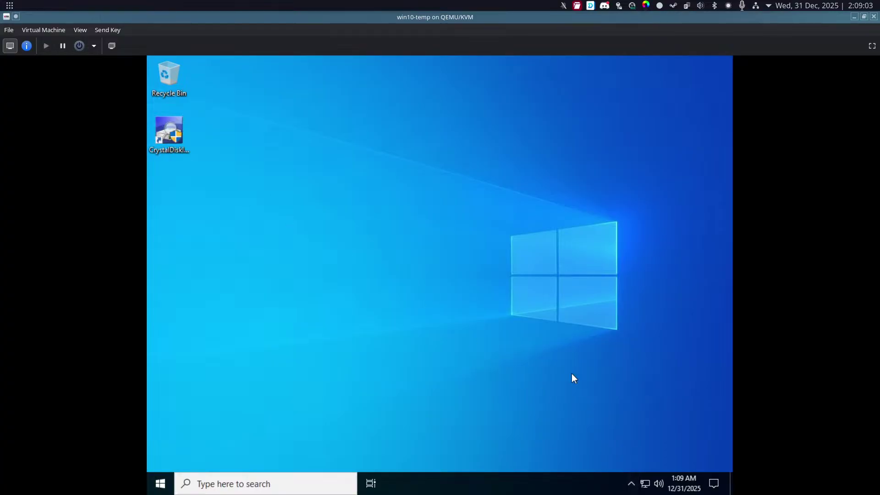
Open Task Manager in the detailed view and reposition its window on the desktop.
right_click(317, 306)
right_click(441, 485)
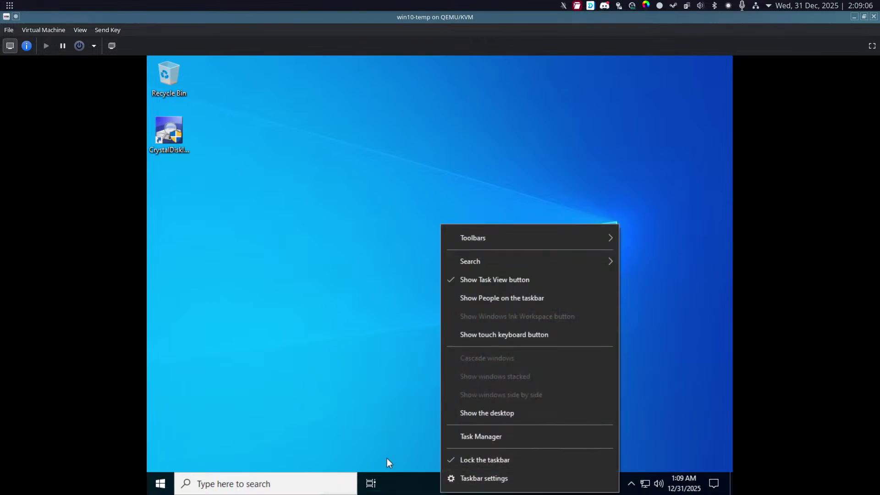
left_click(462, 436)
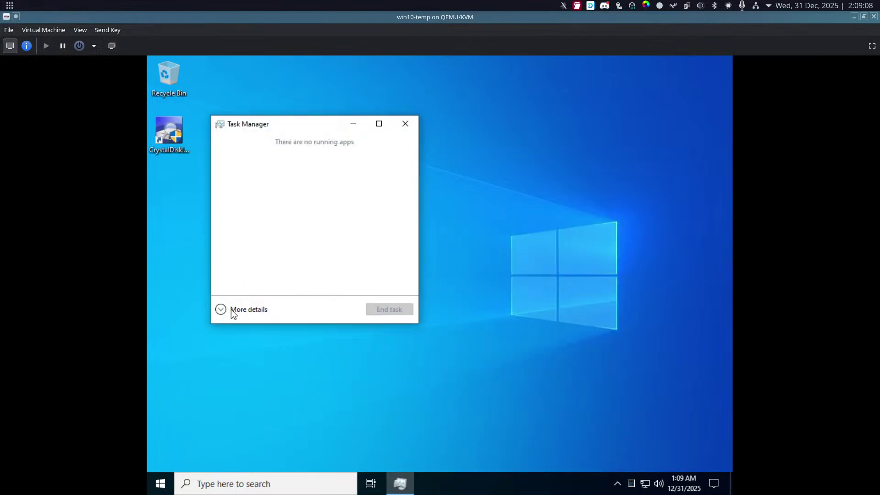
left_click(231, 310)
left_click_drag(432, 126, 371, 140)
Look through the running processes and the CPU and memory performance graphs in Task Manager.
scroll(304, 298, "down", 8)
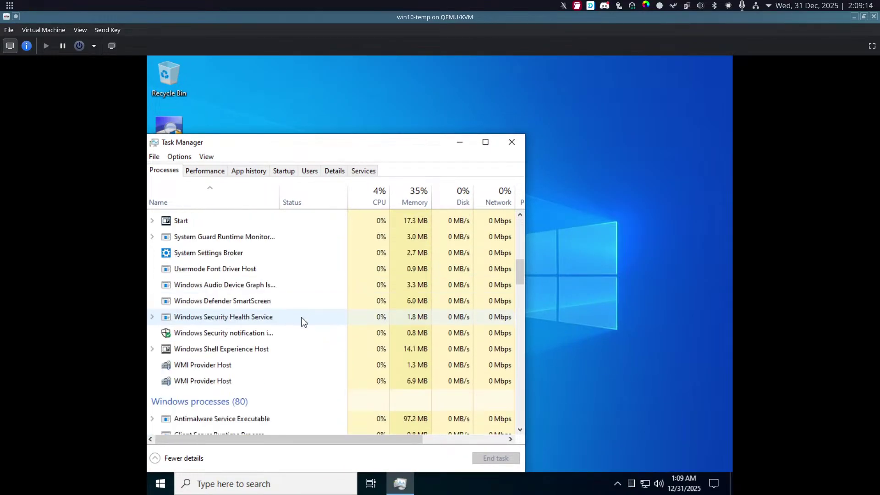
scroll(300, 321, "down", 7)
left_click(202, 172)
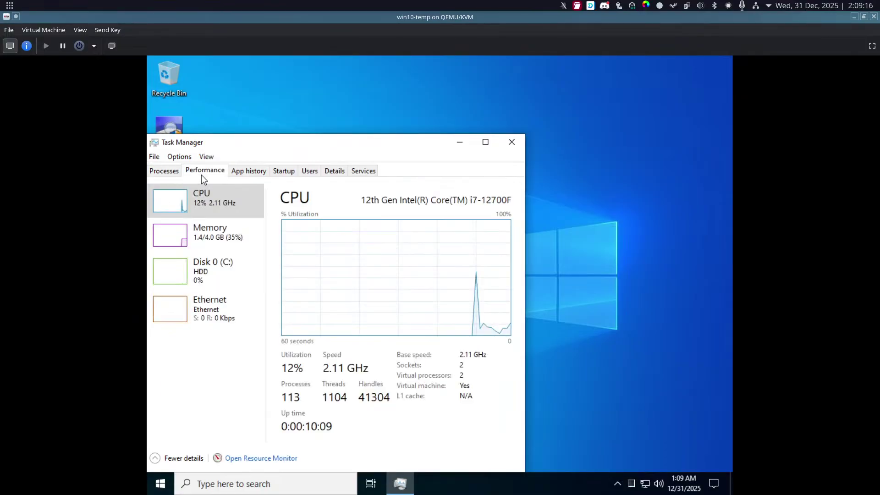
left_click(206, 232)
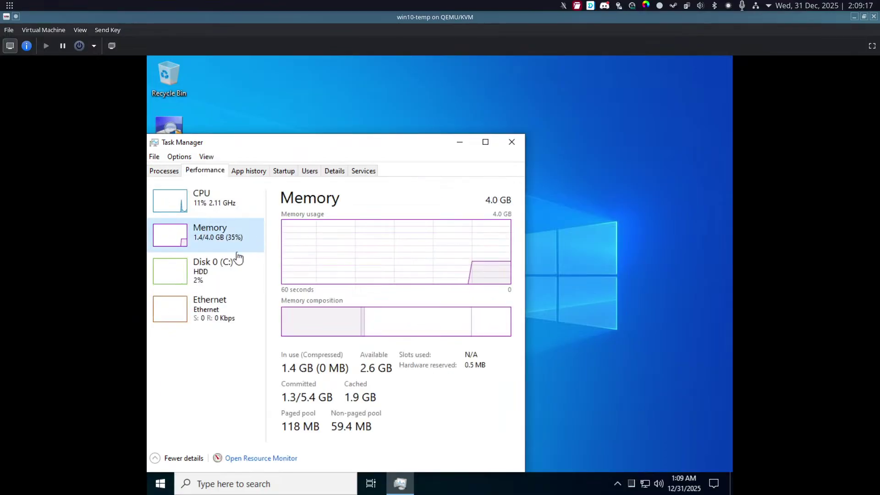
left_click(207, 207)
Examine the background and Windows processes in Task Manager and the hidden tray icons for signs of E START.
left_click(160, 484)
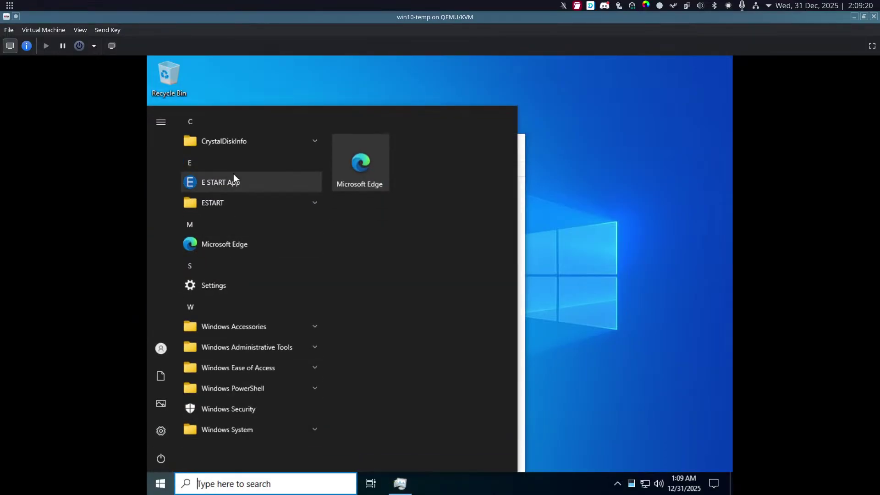
key("Escape")
left_click(165, 170)
scroll(237, 295, "down", 3)
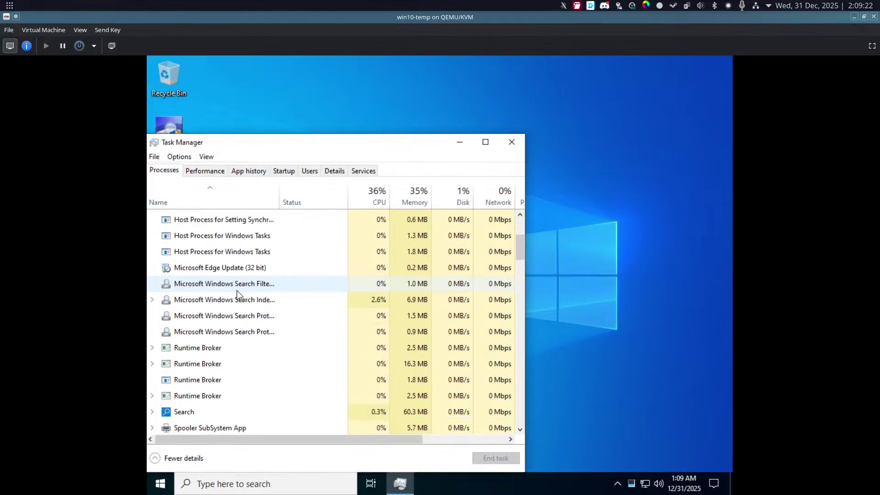
scroll(238, 293, "down", 5)
scroll(240, 295, "up", 6)
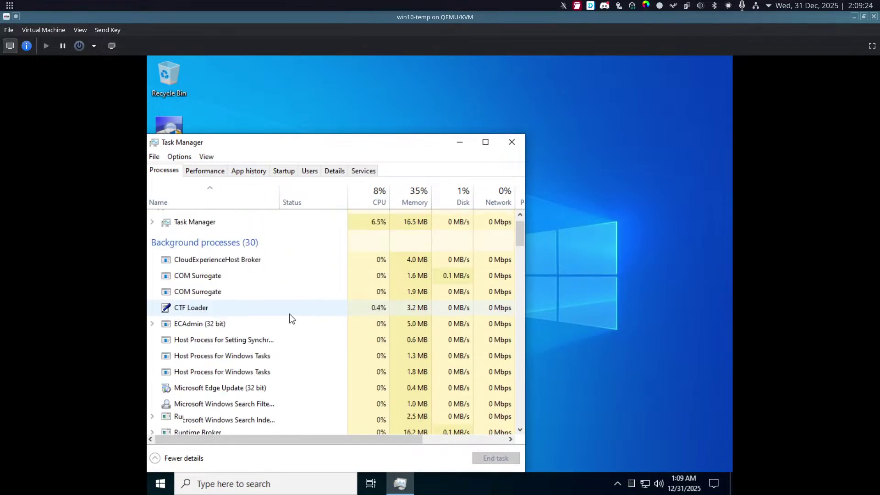
scroll(295, 318, "up", 1)
scroll(301, 319, "down", 14)
scroll(330, 326, "up", 4)
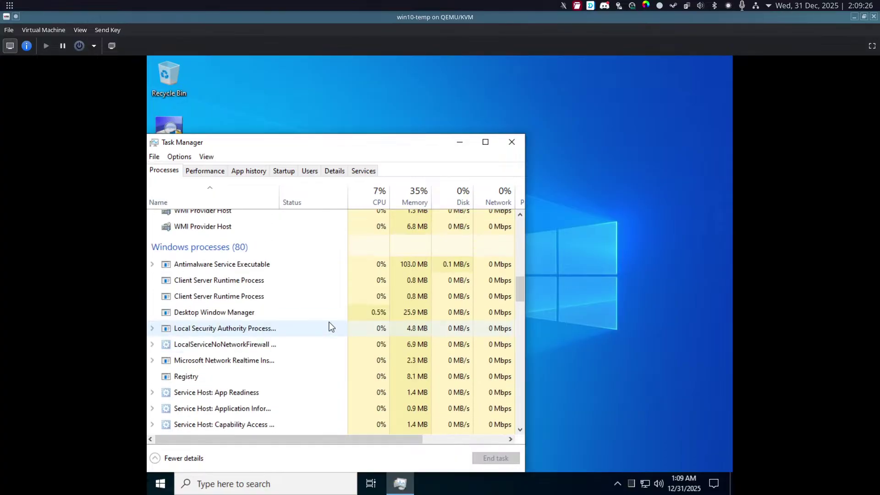
scroll(328, 323, "up", 12)
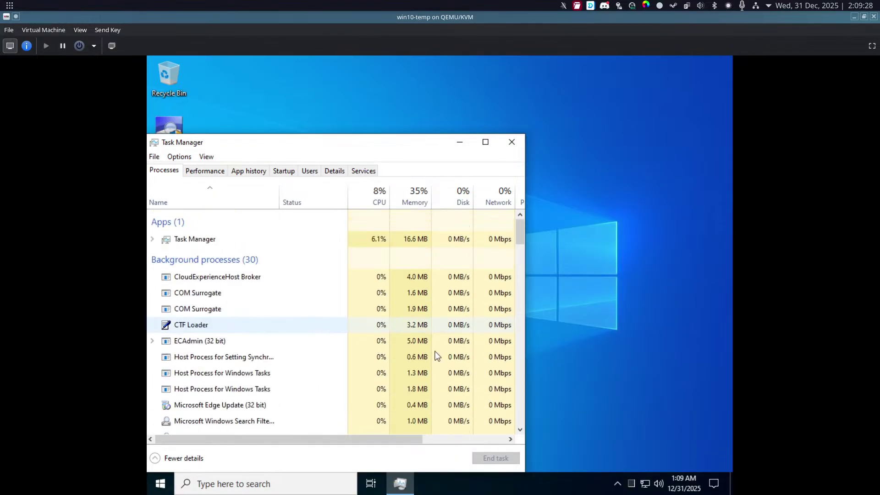
left_click(631, 484)
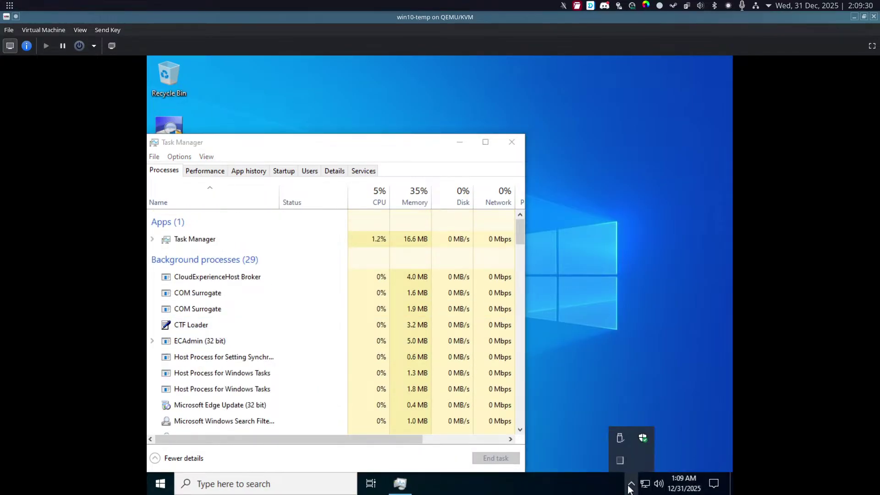
left_click(631, 486)
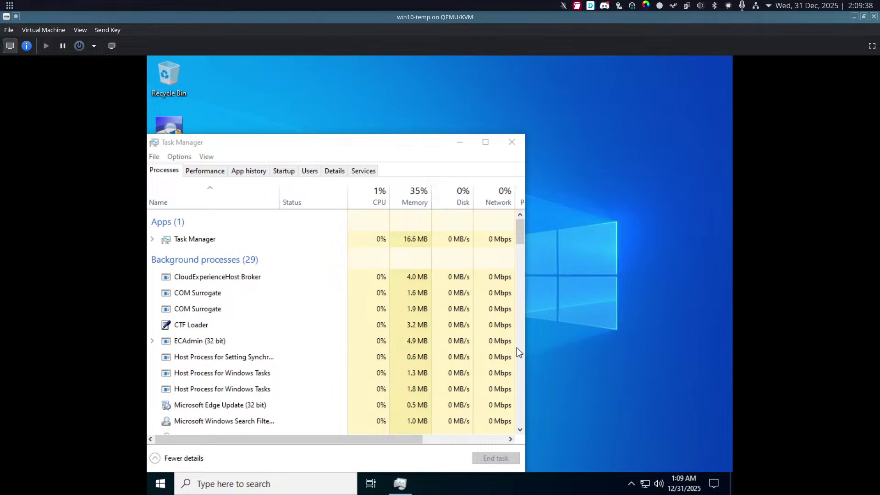
Display the CPU performance graph in Task Manager and launch E START App while watching it.
left_click(205, 172)
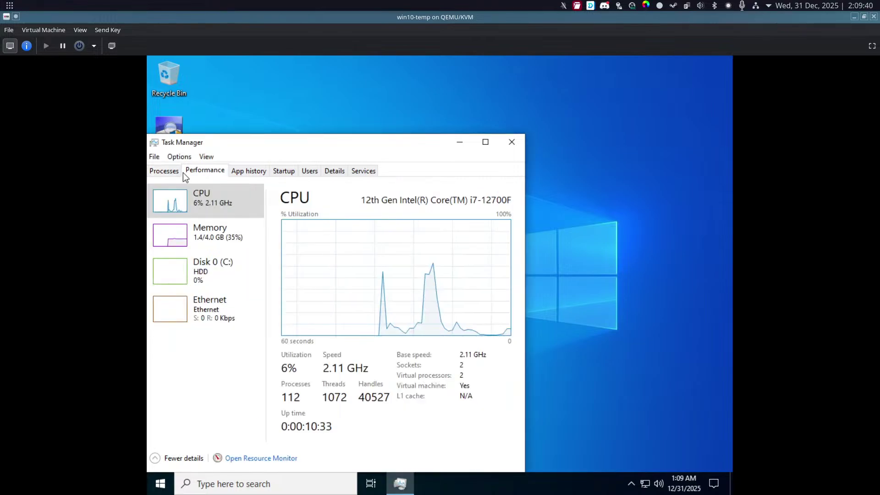
left_click(160, 484)
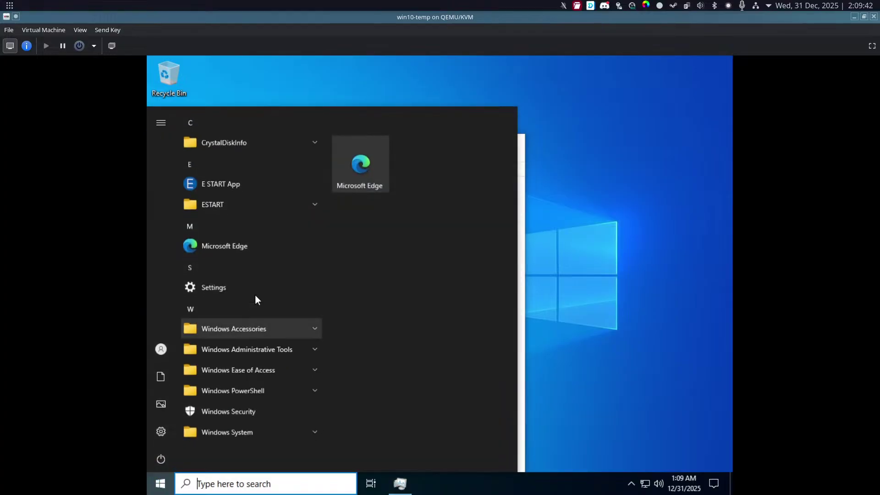
left_click(256, 185)
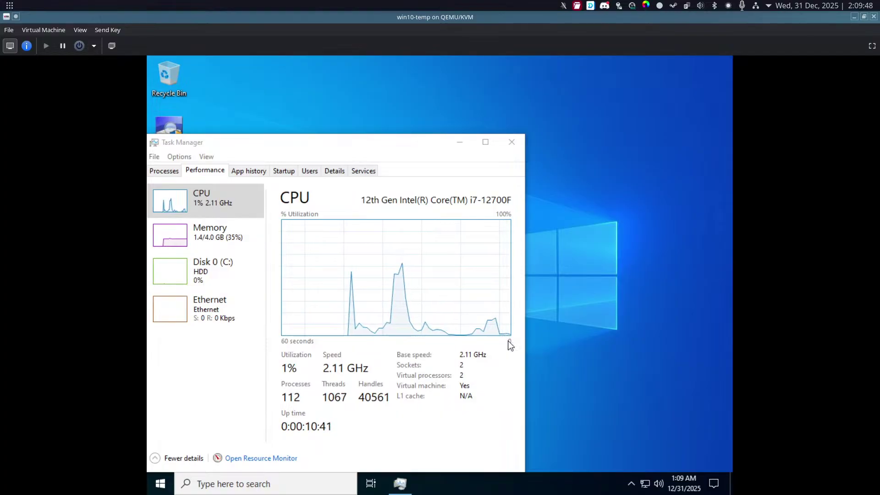
right_click(590, 457)
left_click(352, 463)
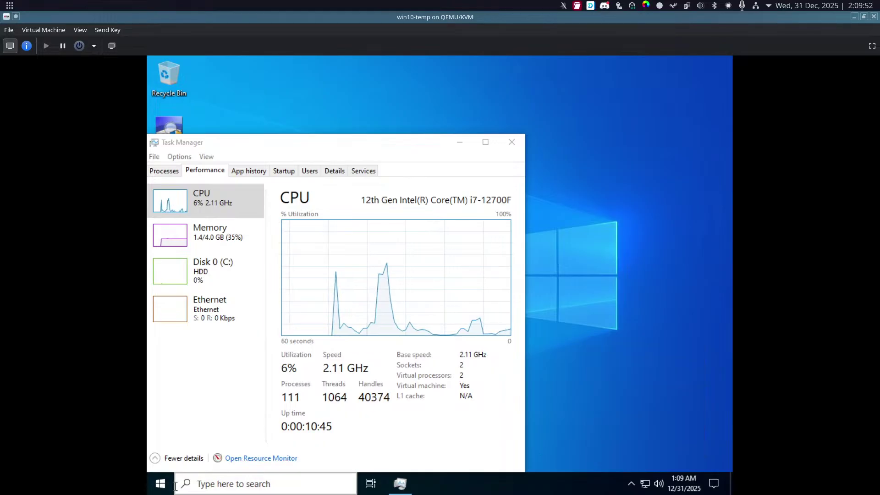
Launch ESTART Center from the ESTART program group.
left_click(160, 483)
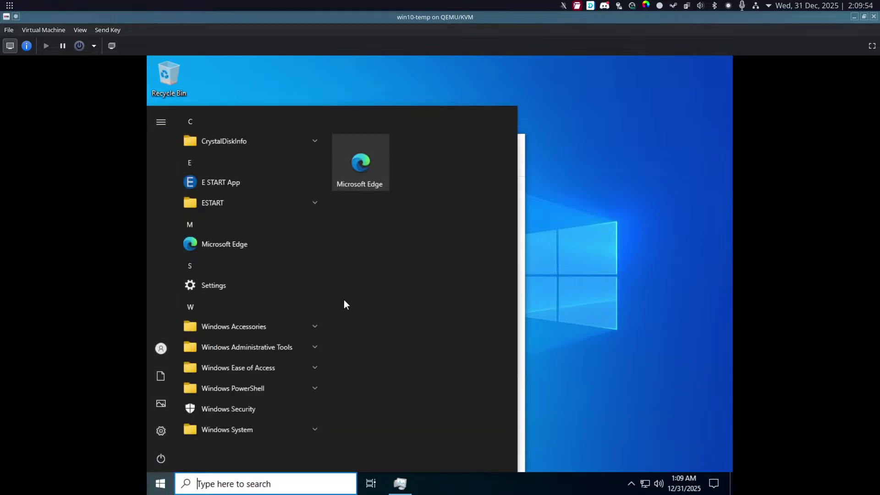
left_click(307, 207)
left_click(252, 243)
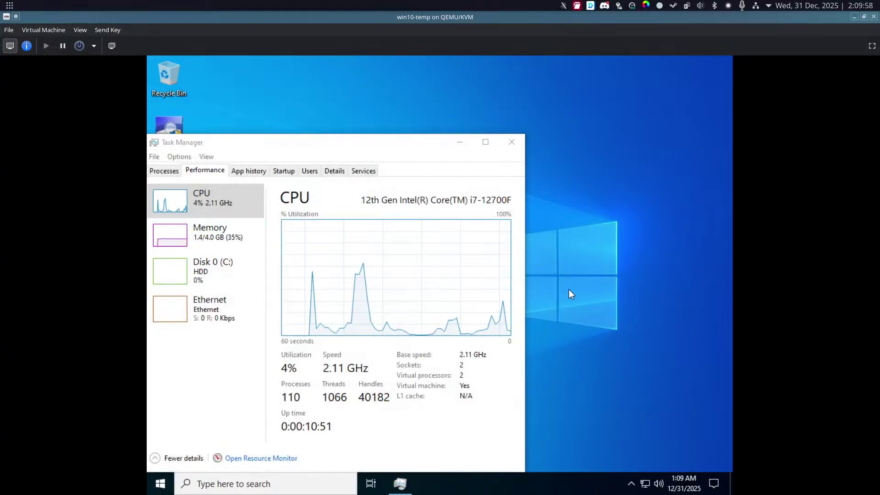
Open the Program Files folder on Local Disk (C:) in File Explorer.
left_click(160, 479)
left_click(167, 385)
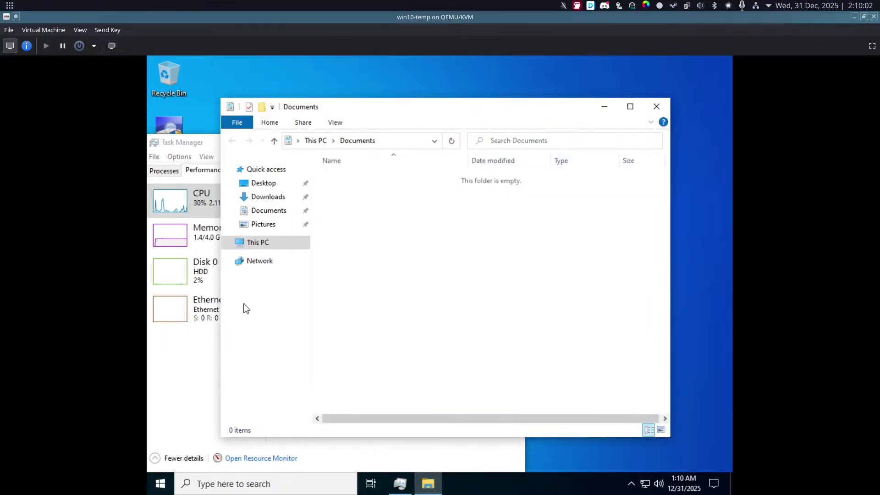
left_click(296, 245)
double_click(390, 327)
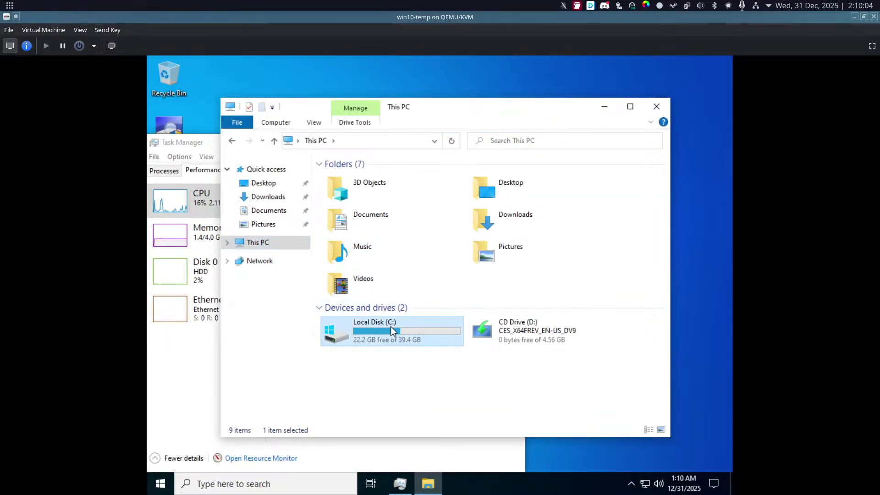
double_click(374, 189)
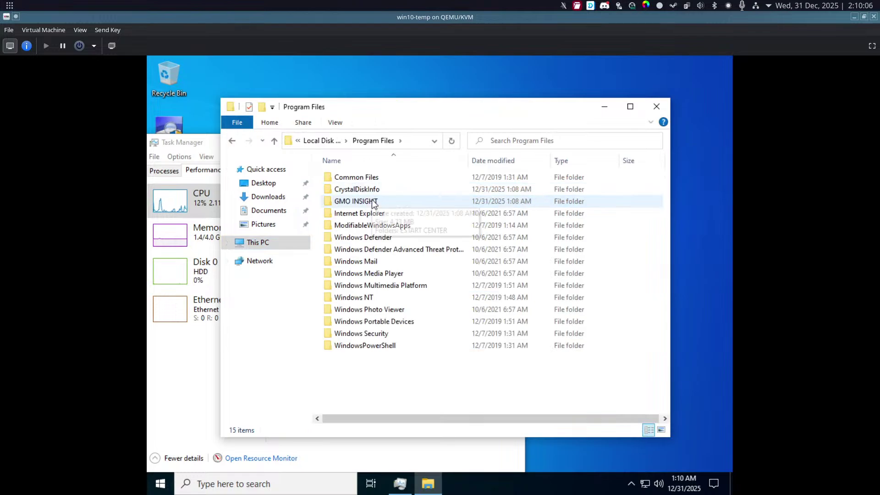
Open the ESTART CENTER folder inside GMO INSIGHT, run ECAdmin and close its console window.
left_click(374, 202)
double_click(373, 202)
double_click(377, 179)
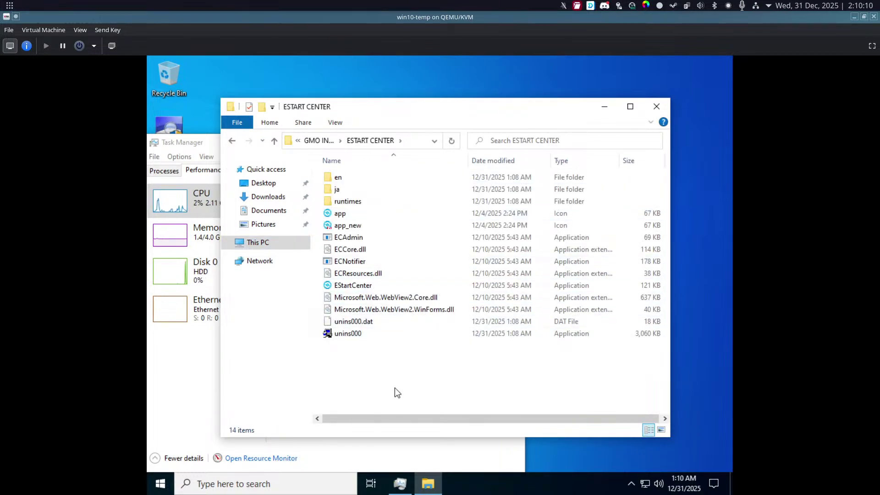
double_click(360, 238)
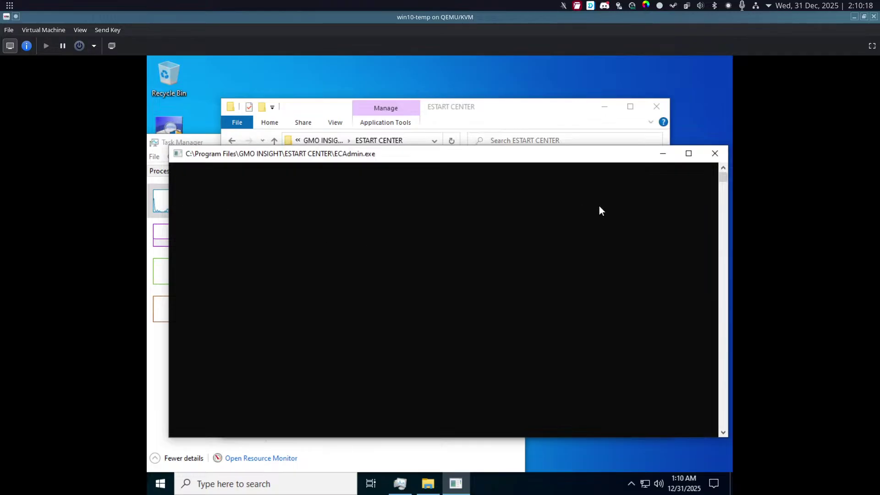
left_click(719, 158)
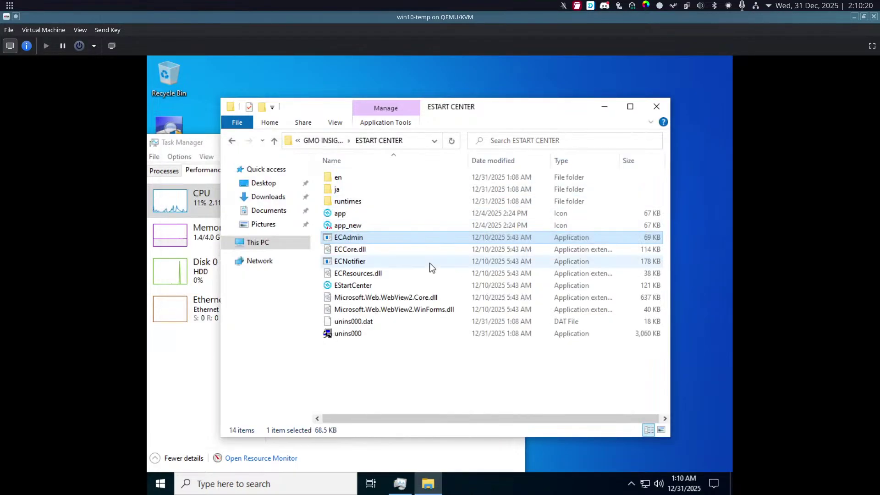
Inspect the contents of the runtimes and en subfolders and return to the ESTART CENTER folder.
double_click(364, 202)
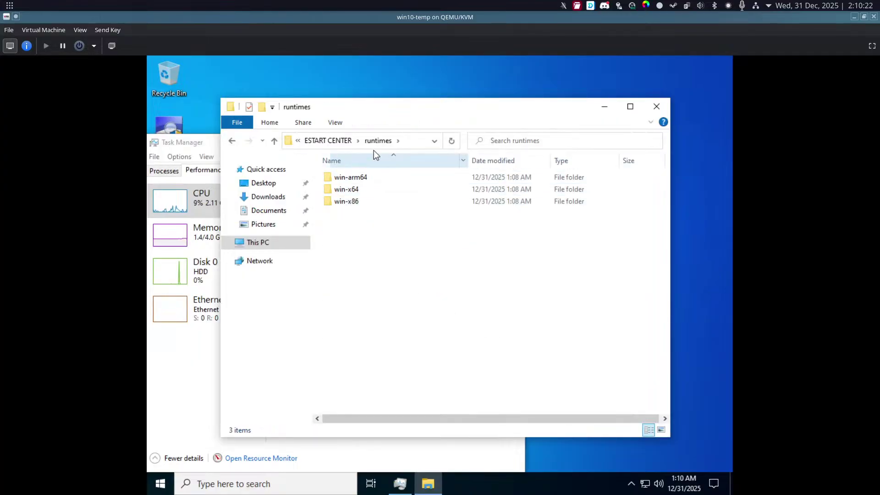
left_click(340, 141)
double_click(351, 177)
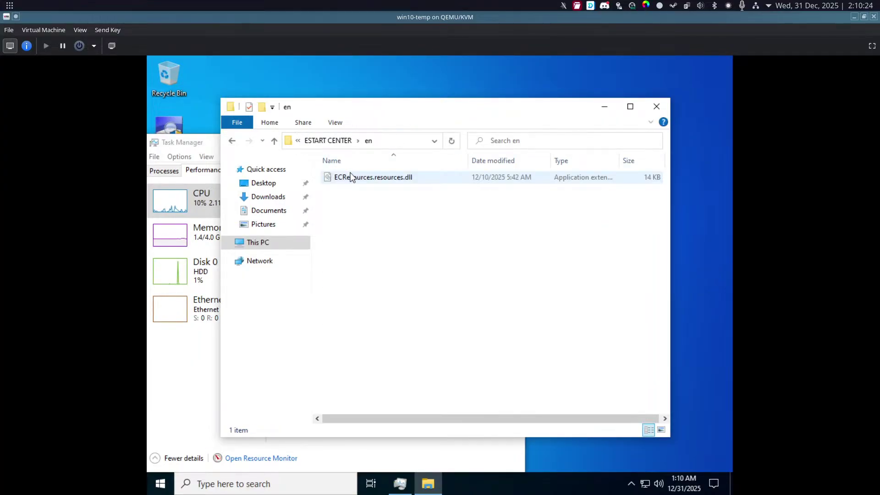
left_click(340, 142)
left_click(339, 142)
double_click(378, 177)
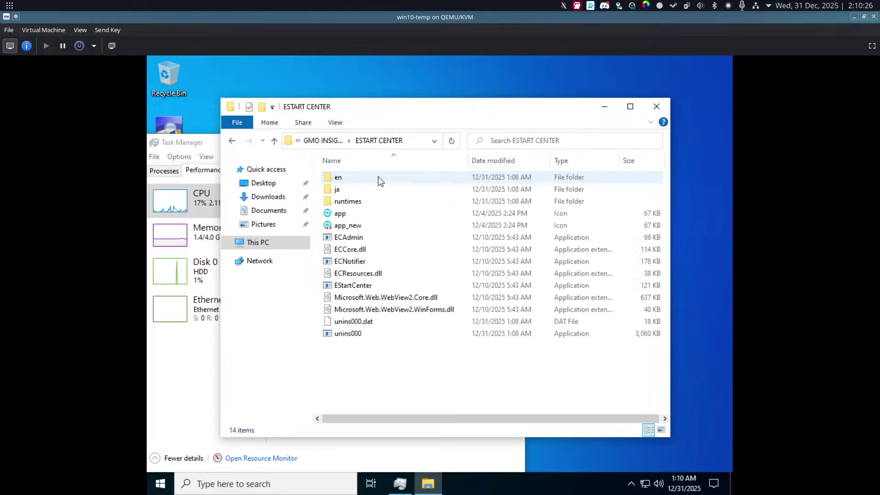
Examine the details, digital signature and security permissions in the file properties of ECAdmin.
left_click(353, 239)
right_click(353, 238)
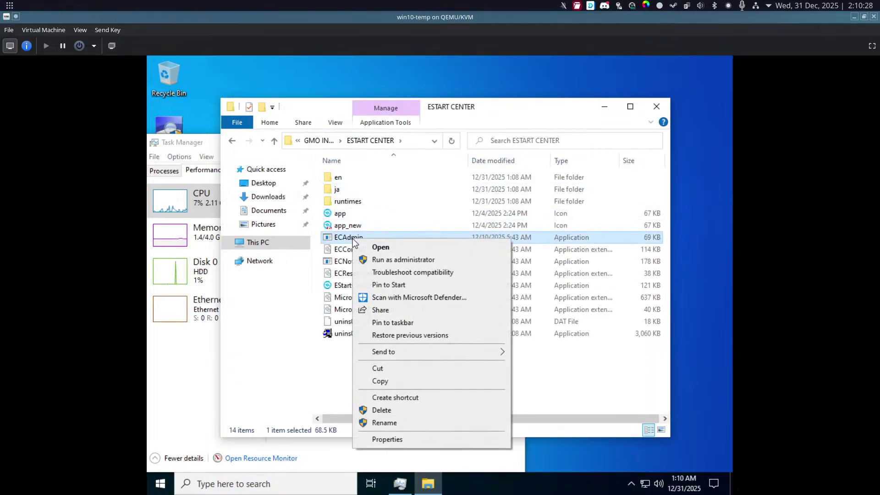
left_click(418, 444)
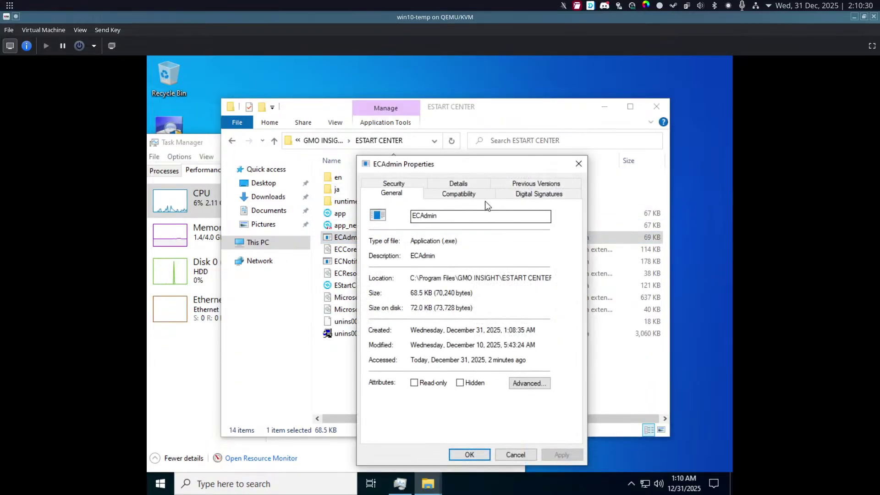
left_click(474, 185)
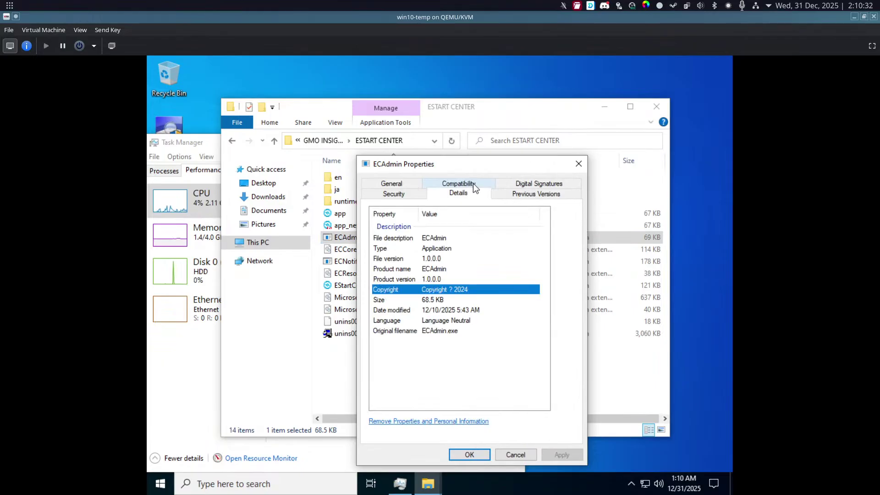
left_click(474, 185)
left_click(499, 193)
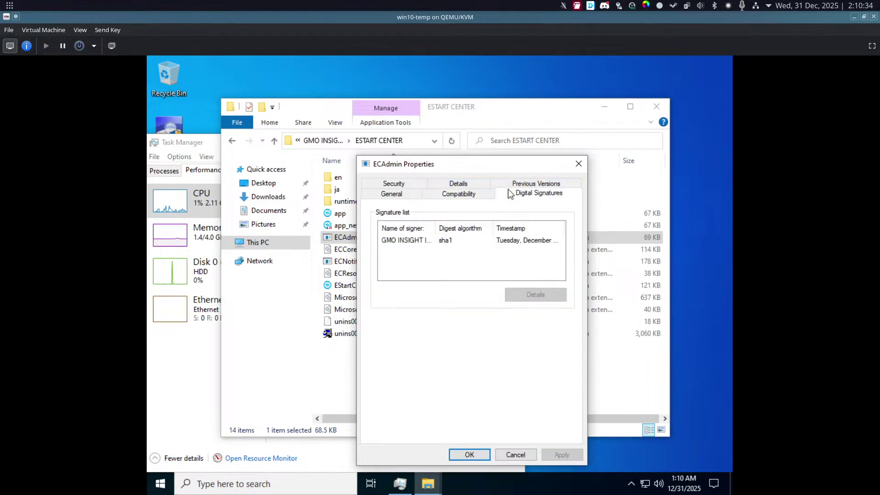
left_click(451, 245)
left_click(402, 185)
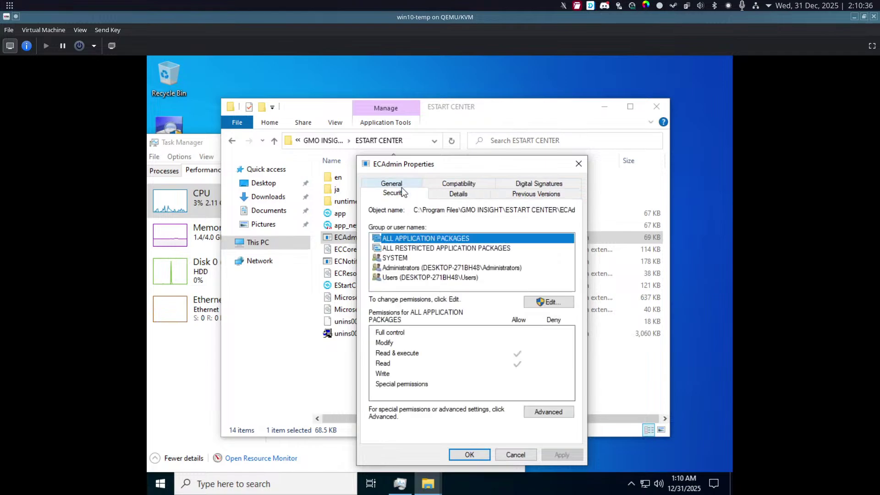
left_click(418, 183)
left_click(578, 164)
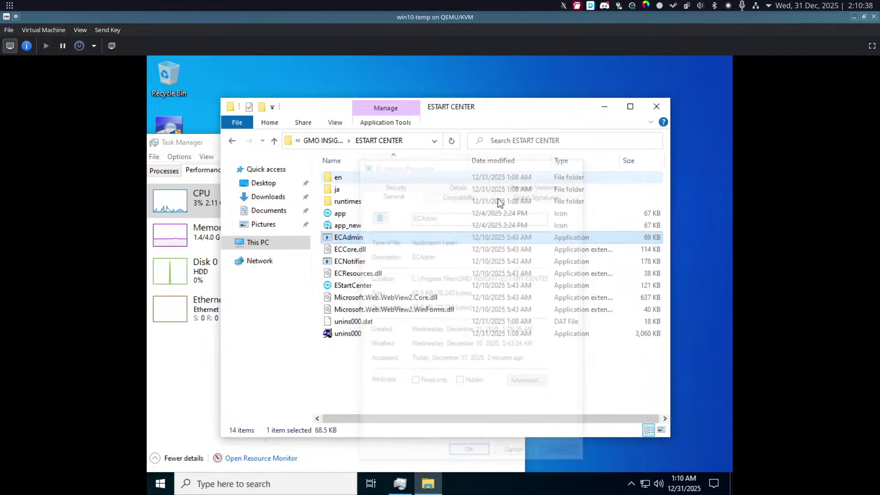
Launch ECNotifier from the ESTART CENTER folder.
double_click(377, 260)
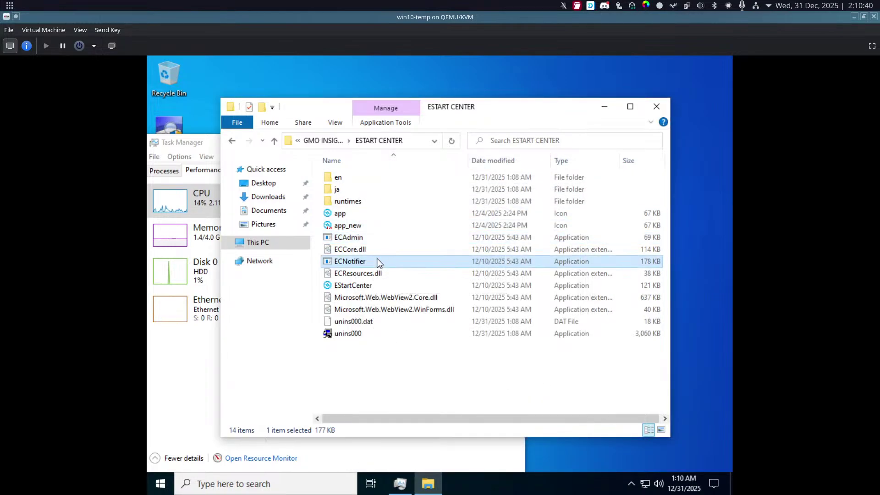
left_click(394, 354)
left_click(640, 490)
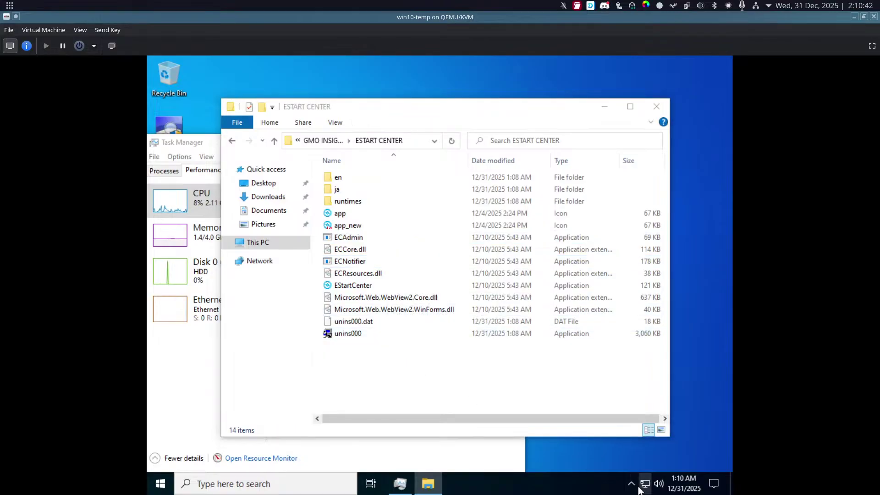
List the running processes in Task Manager and expand ECAdmin (32 bit) to inspect its service.
right_click(603, 485)
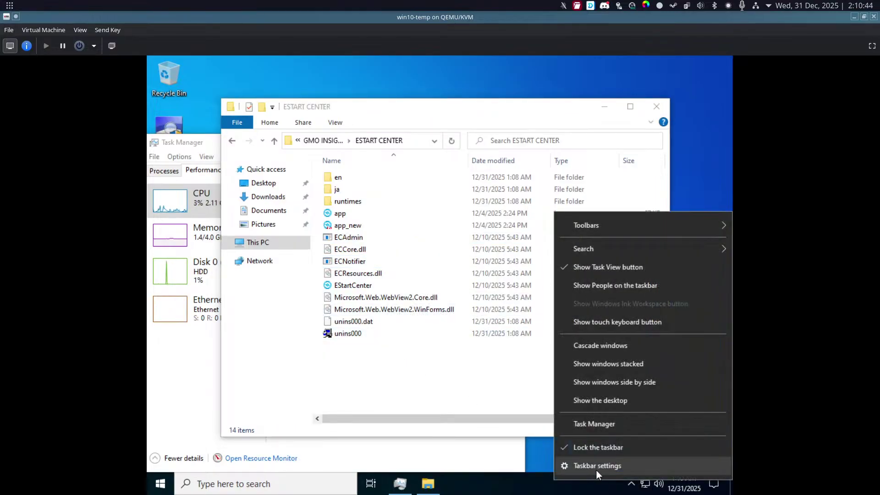
left_click(210, 382)
left_click(168, 171)
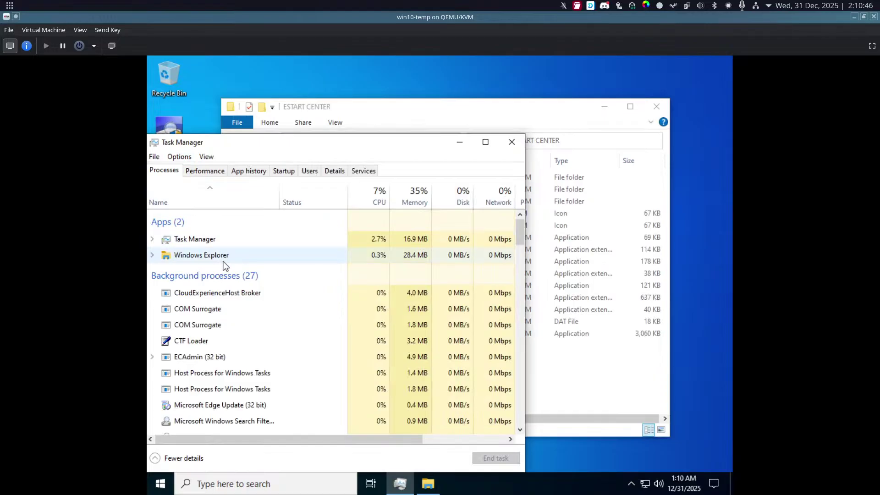
scroll(229, 280, "down", 1)
left_click(165, 341)
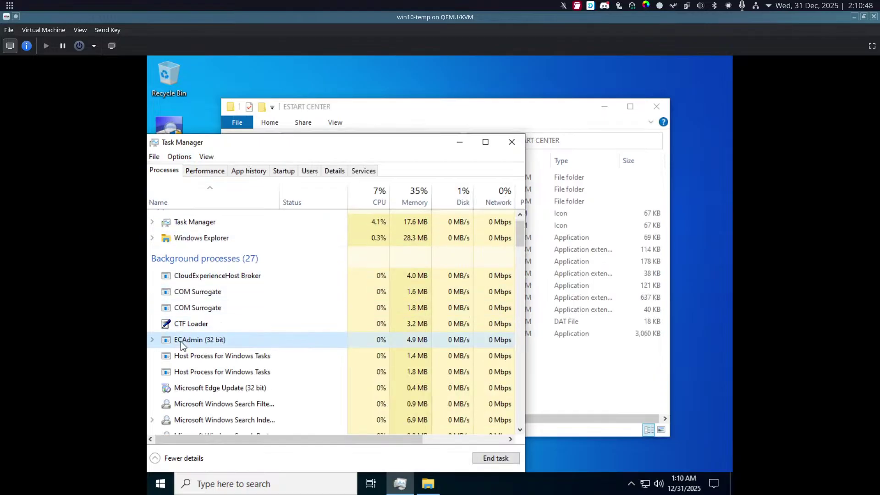
left_click(152, 340)
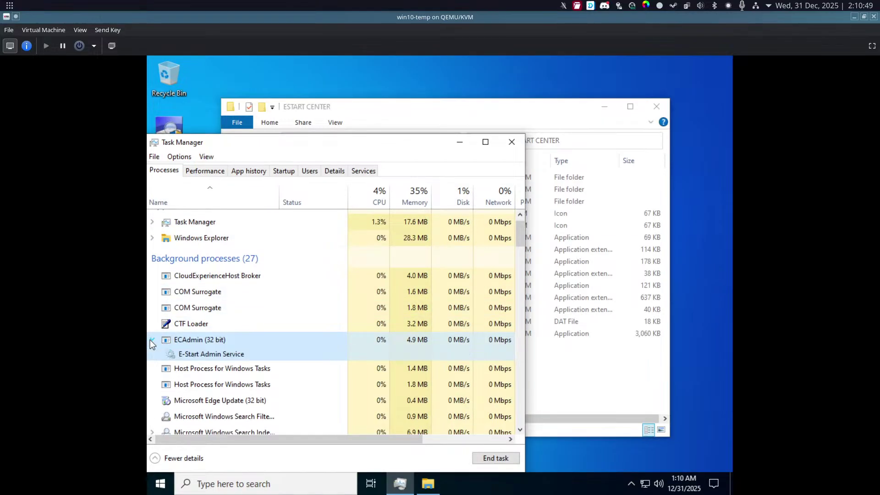
left_click(185, 354)
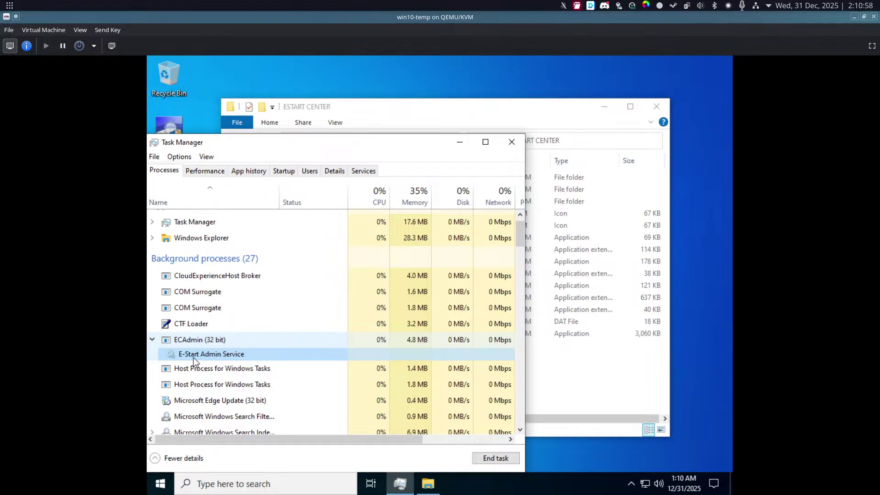
Check EStartCenter in the ESTART CENTER folder and look through Task Manager's background processes for related entries.
left_click(569, 367)
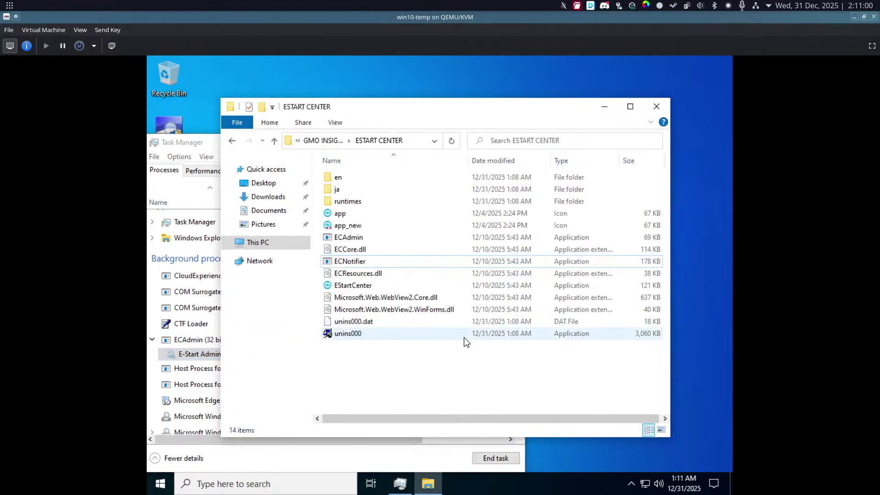
left_click(367, 290)
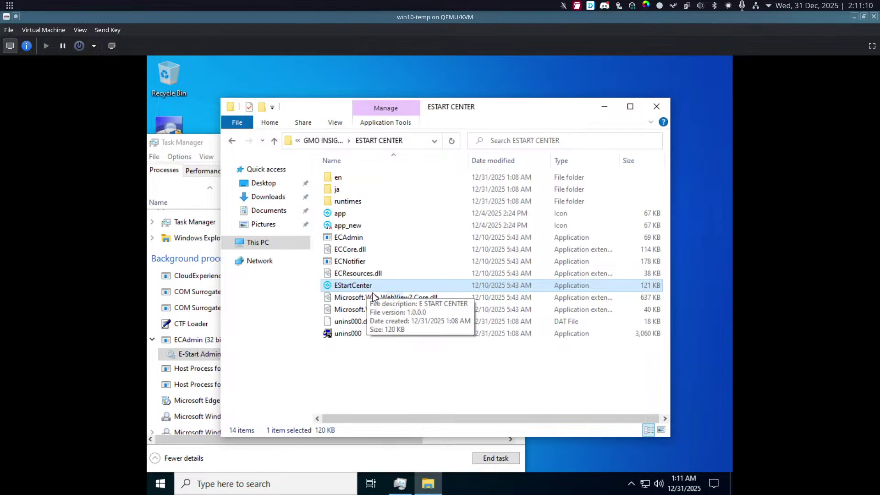
left_click(410, 361)
left_click(193, 356)
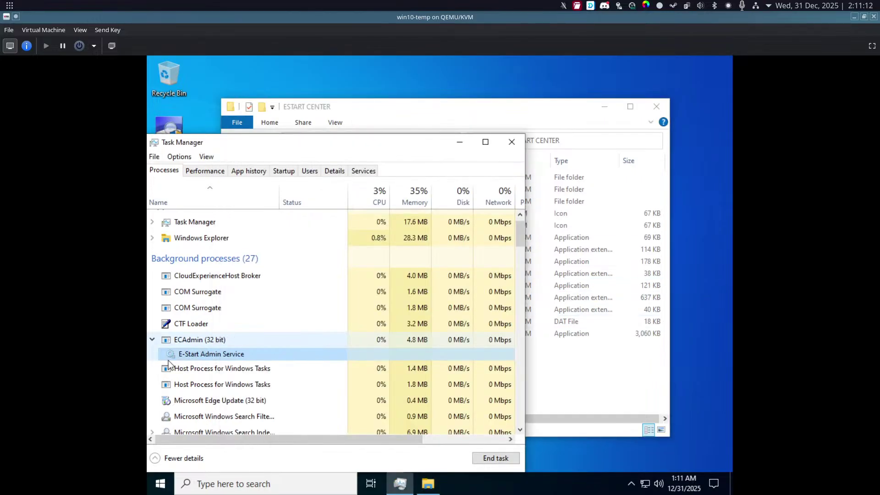
scroll(248, 346, "down", 5)
scroll(255, 345, "down", 4)
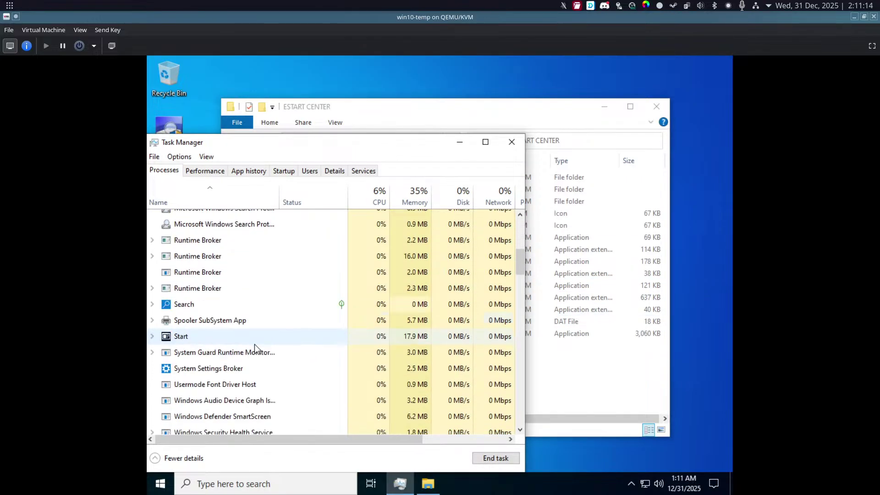
scroll(268, 353, "up", 8)
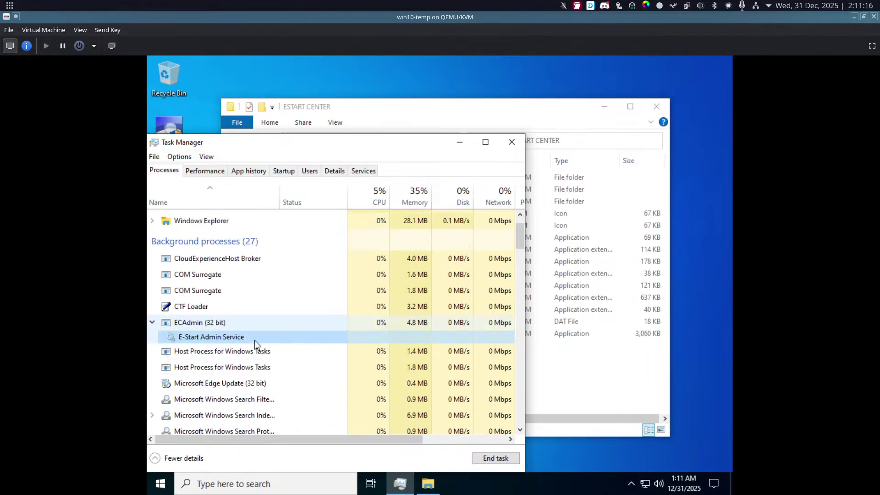
scroll(278, 338, "down", 3)
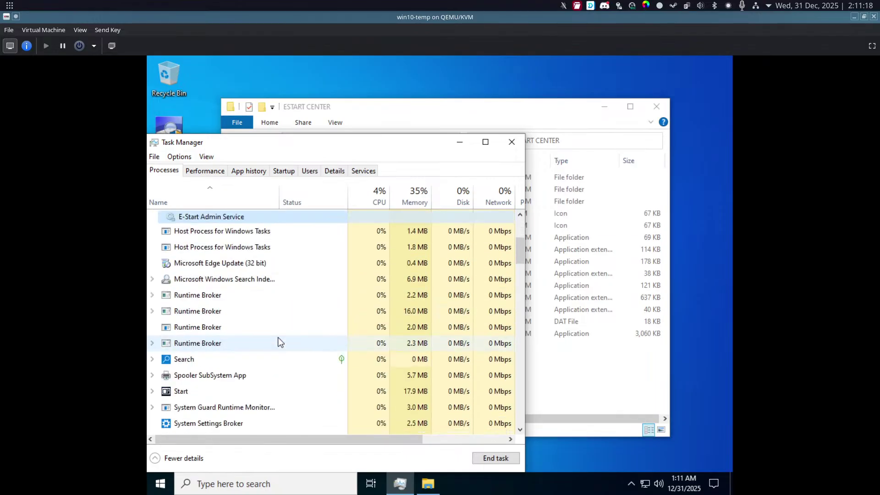
scroll(274, 334, "up", 2)
Open the Services console from the E-Start Admin Service entry, read that service's description and close the console.
right_click(242, 291)
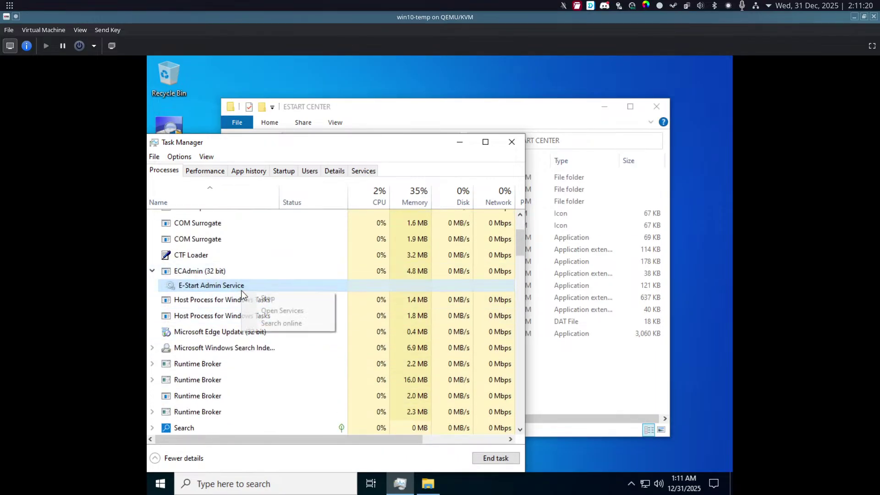
left_click(266, 311)
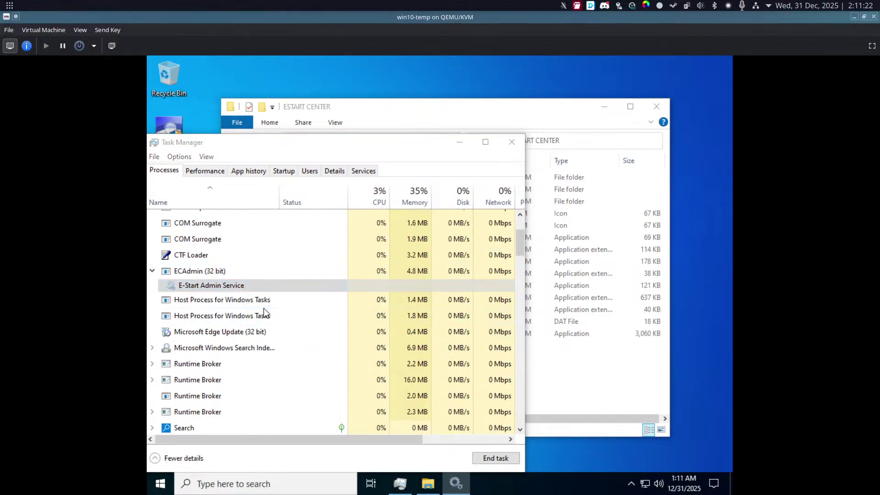
scroll(452, 312, "down", 15)
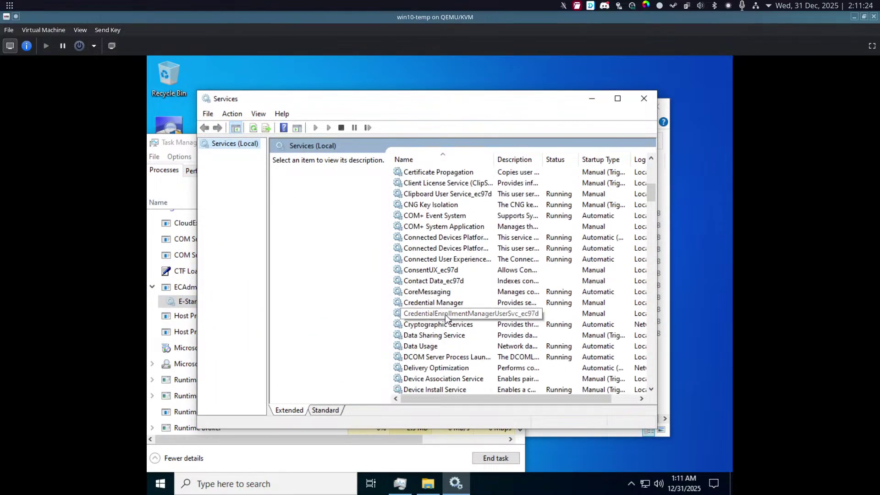
scroll(443, 323, "down", 3)
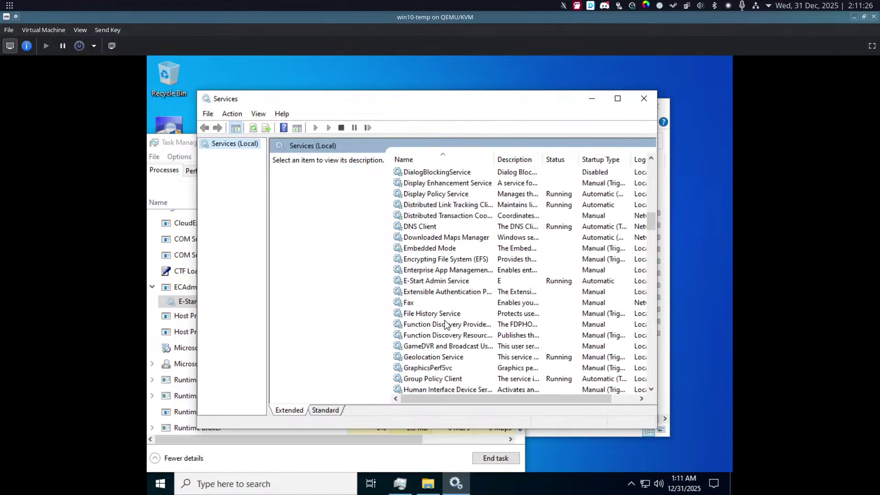
left_click(437, 282)
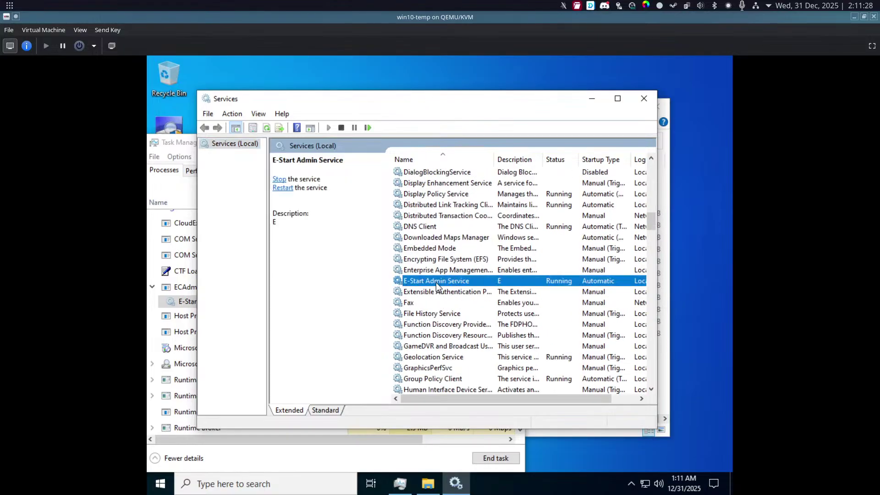
left_click(276, 226)
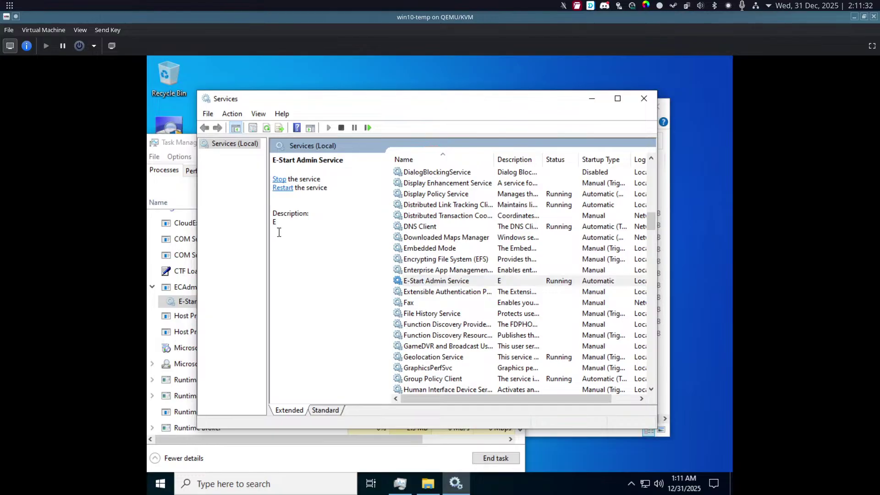
left_click(644, 99)
Restart Windows in the virtual machine.
left_click(161, 483)
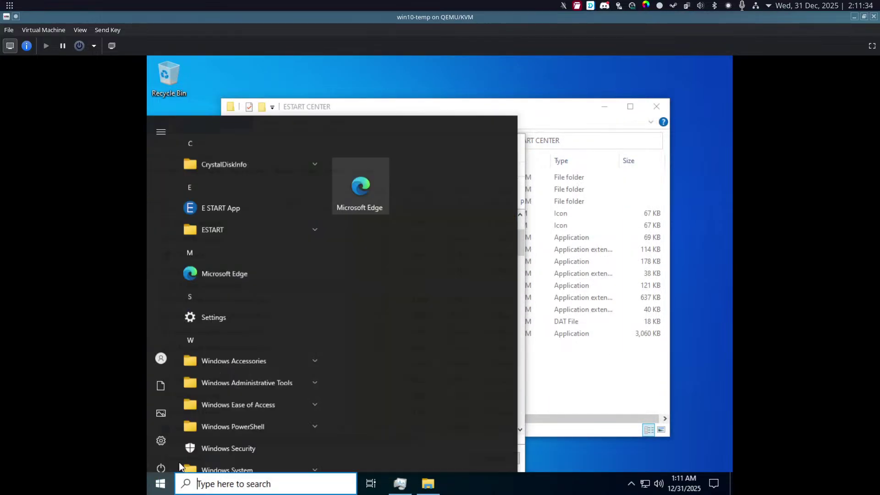
left_click(161, 468)
left_click(188, 428)
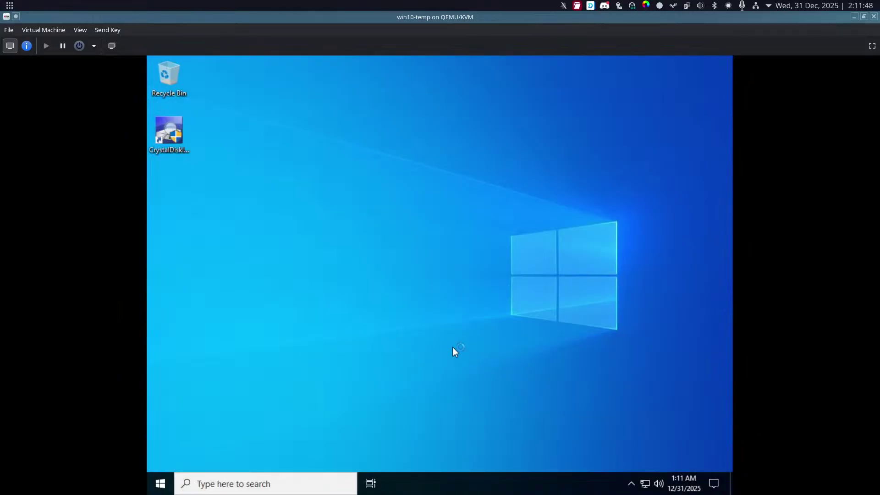
Open File Explorer from the Documents folder and go to This PC.
left_click(160, 483)
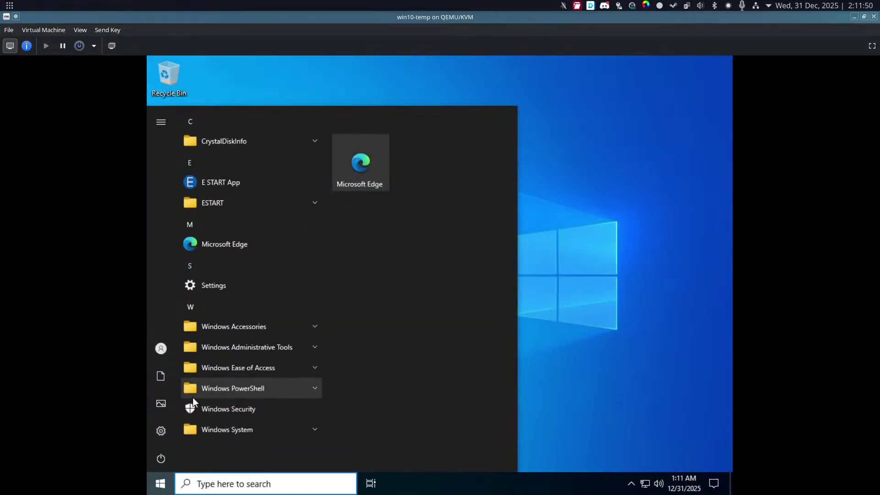
left_click(165, 386)
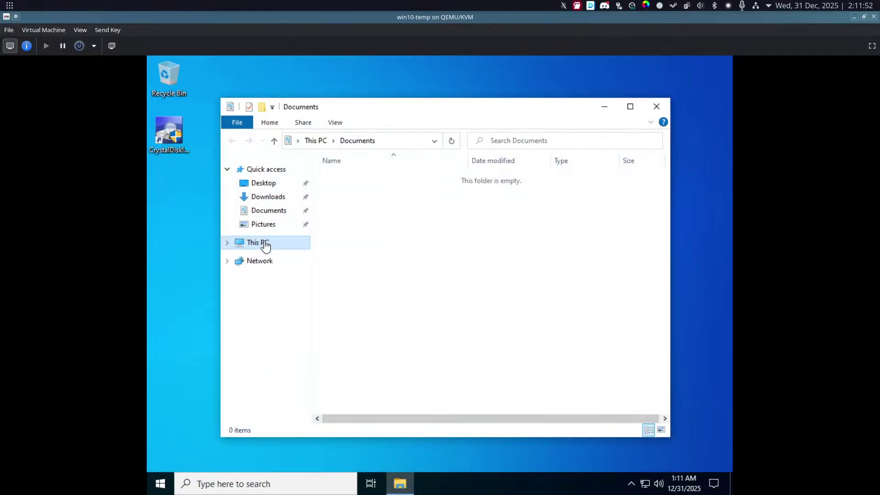
left_click(265, 248)
Open Task Manager, look through the background processes for E START entries and expand ECAdmin (32 bit).
right_click(456, 484)
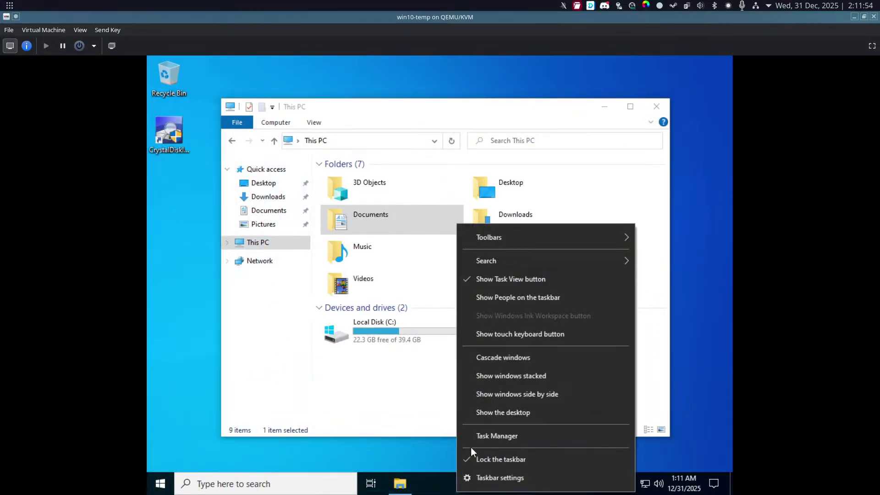
left_click(484, 436)
scroll(265, 339, "down", 1)
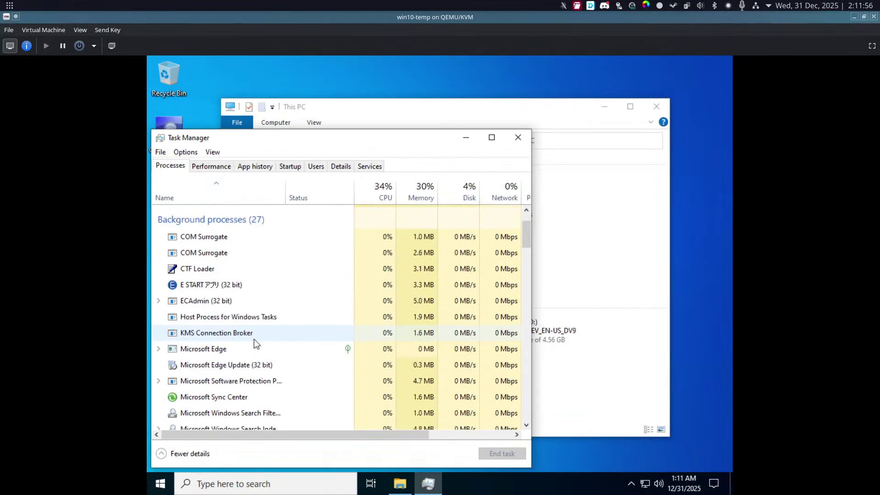
left_click(237, 287)
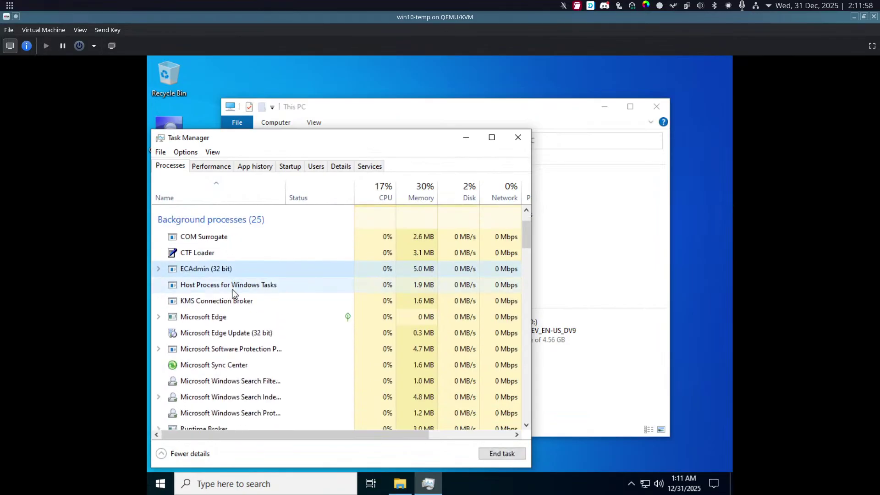
scroll(237, 277, "down", 6)
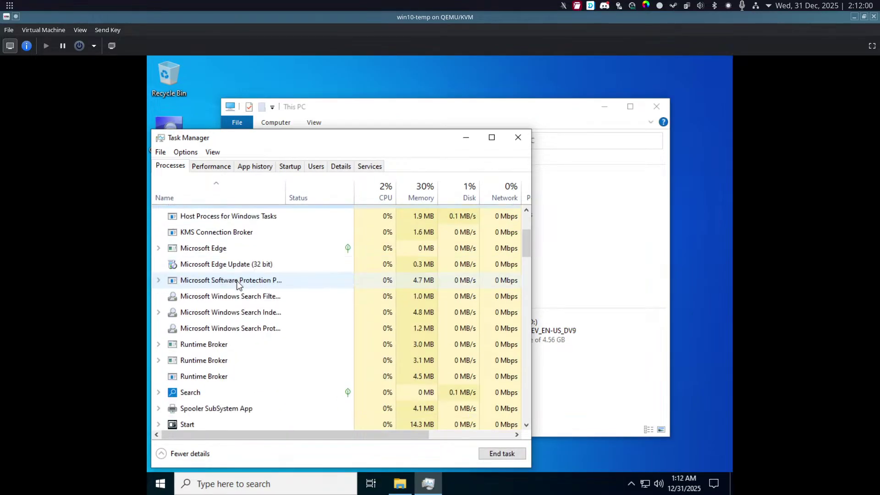
scroll(248, 321, "up", 3)
scroll(246, 318, "up", 3)
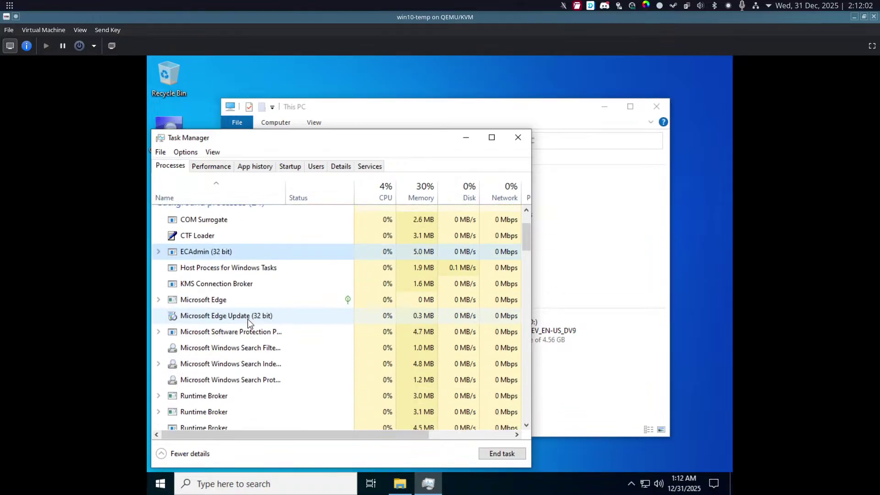
left_click(159, 252)
Open the ESTART CENTER folder of GMO INSIGHT on Local Disk (C:) and select EStartCenter.
left_click(636, 393)
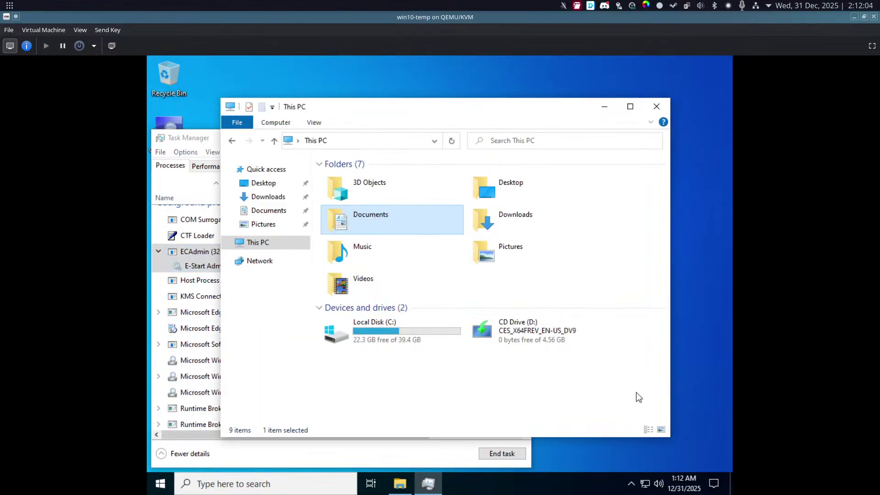
double_click(440, 348)
double_click(387, 203)
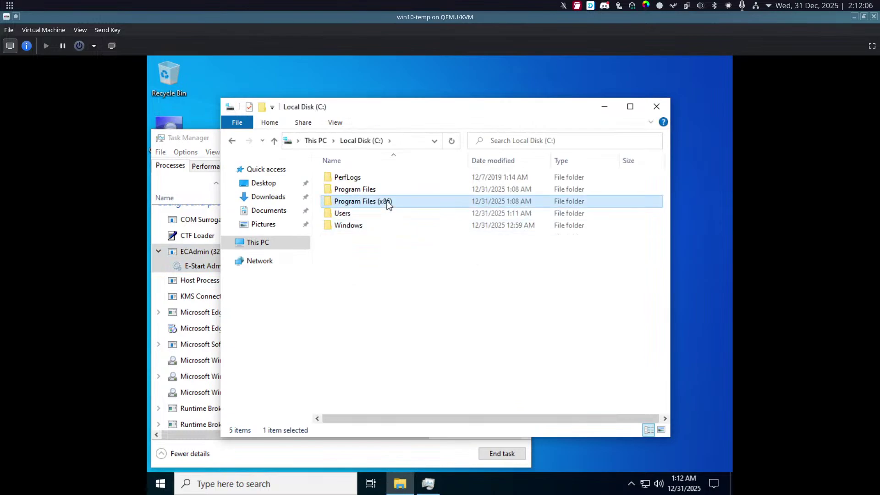
double_click(378, 202)
double_click(380, 178)
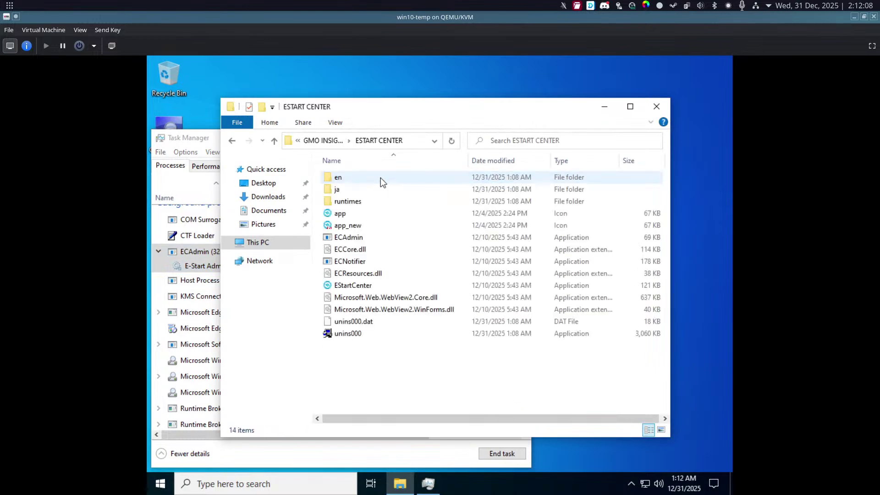
left_click(358, 288)
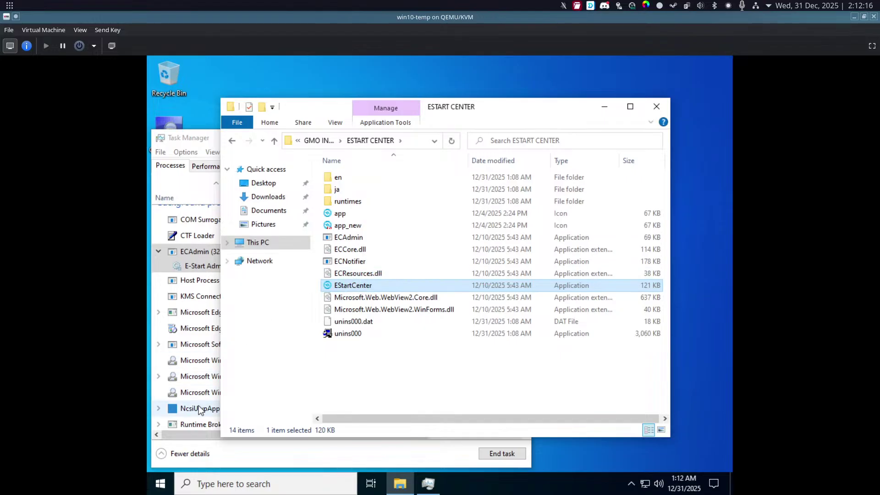
Expand the NcsiUwpApp process in Task Manager and check the hidden notification icons for an E START entry.
left_click(198, 408)
left_click(159, 408)
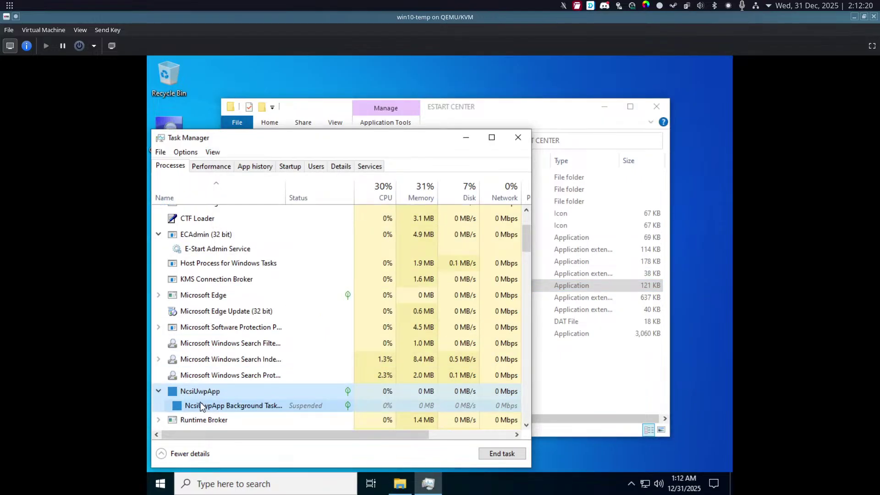
left_click(576, 398)
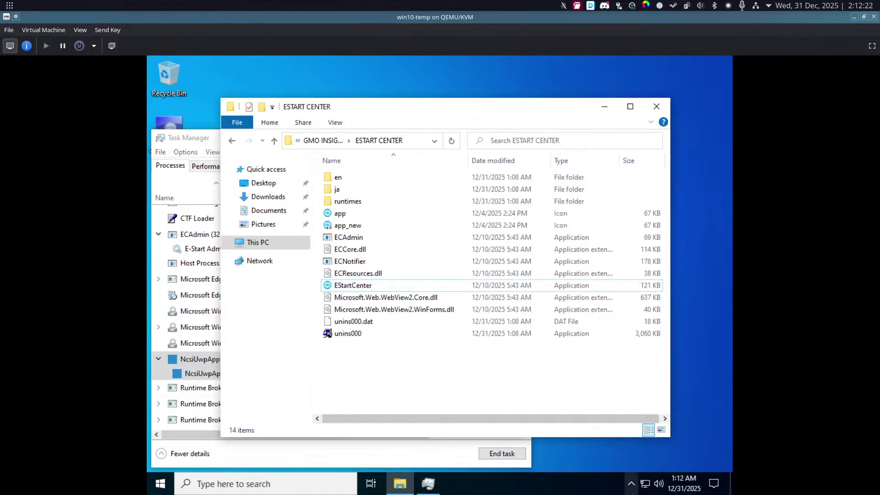
left_click(631, 484)
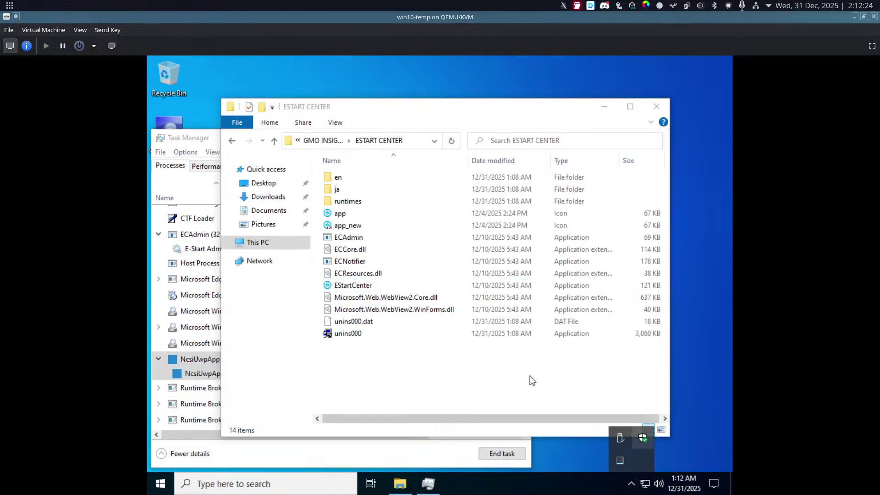
left_click(511, 366)
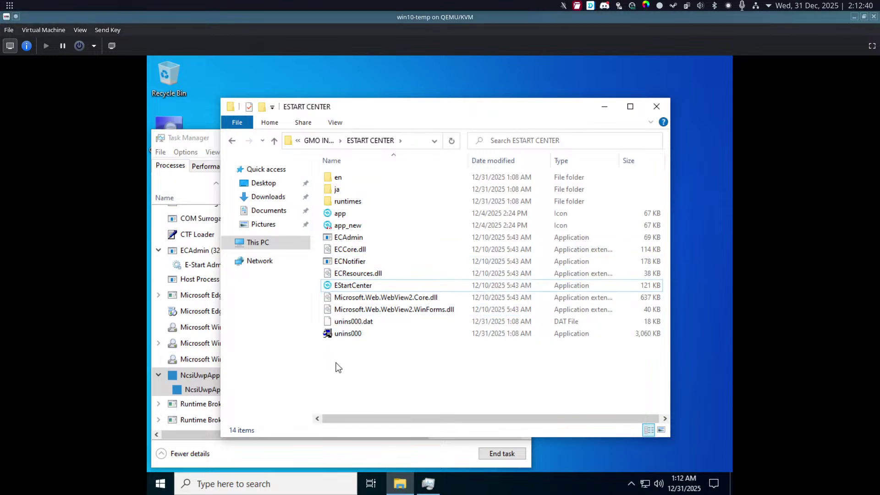
Try to stop the E-Start Admin Service listed under ECAdmin (32 bit) in Task Manager.
left_click(201, 265)
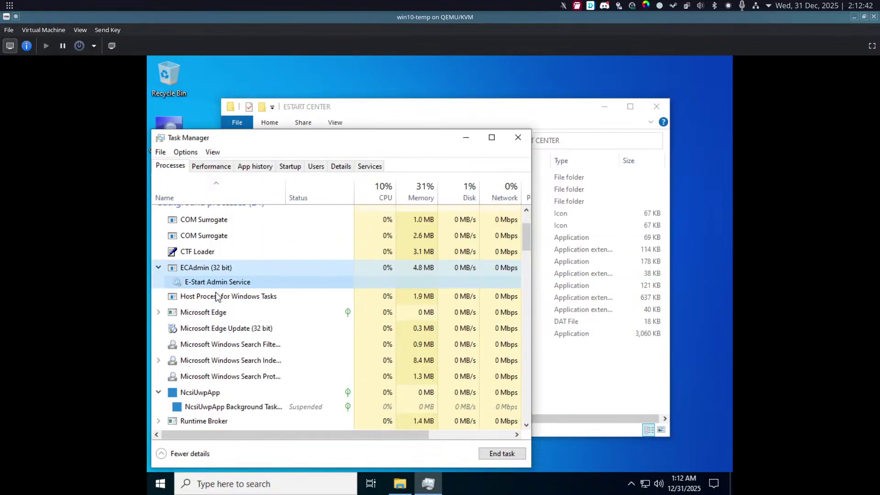
scroll(216, 297, "up", 2)
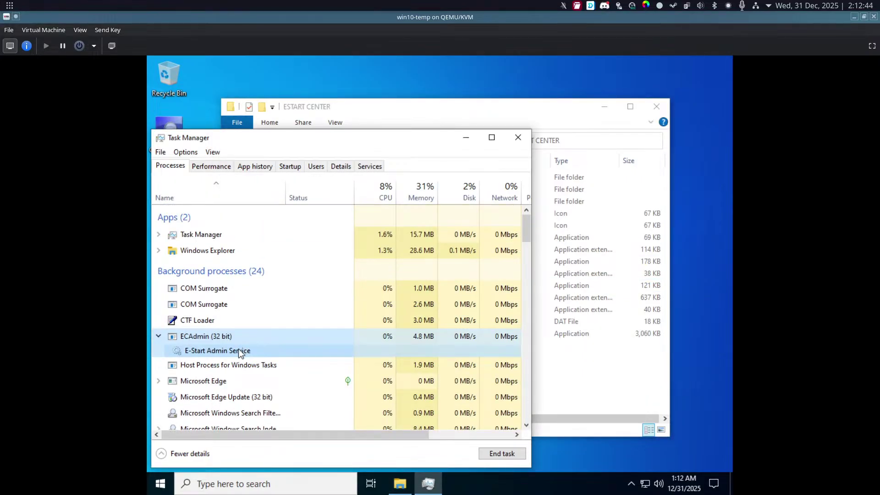
left_click(238, 351)
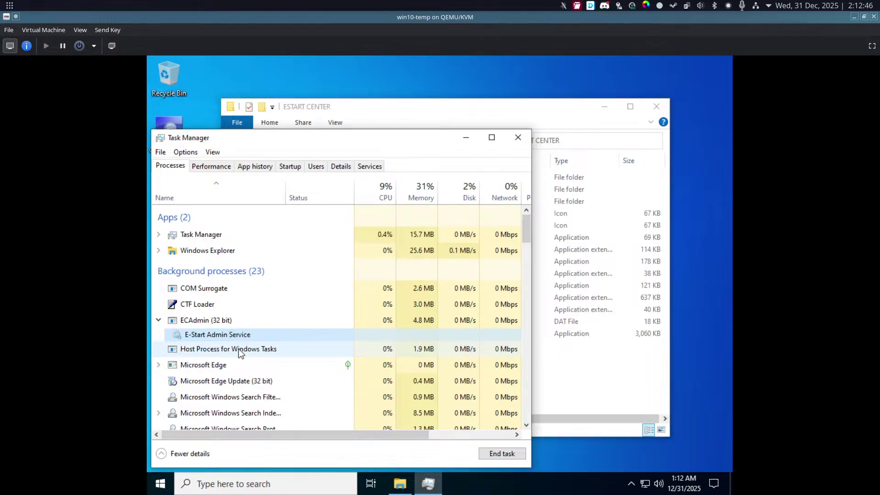
right_click(240, 334)
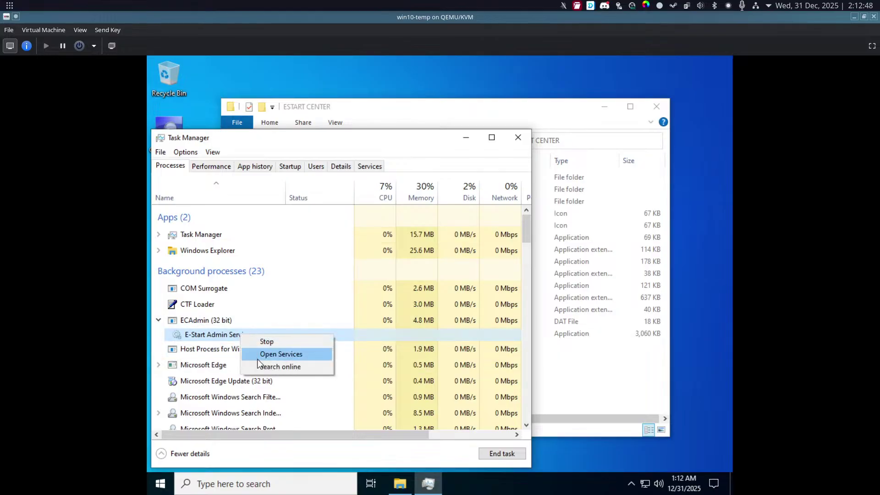
left_click(260, 339)
Open the Properties of the ECAdmin application in the ESTART CENTER folder.
left_click(584, 360)
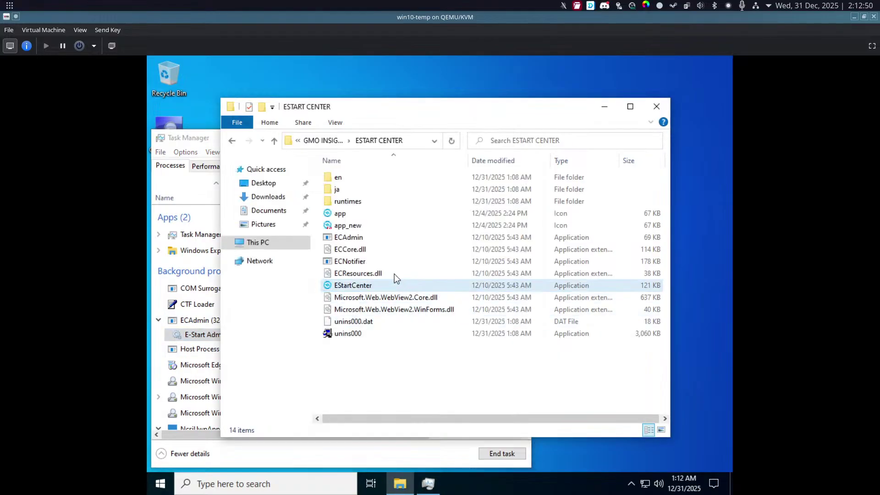
left_click(368, 235)
right_click(367, 234)
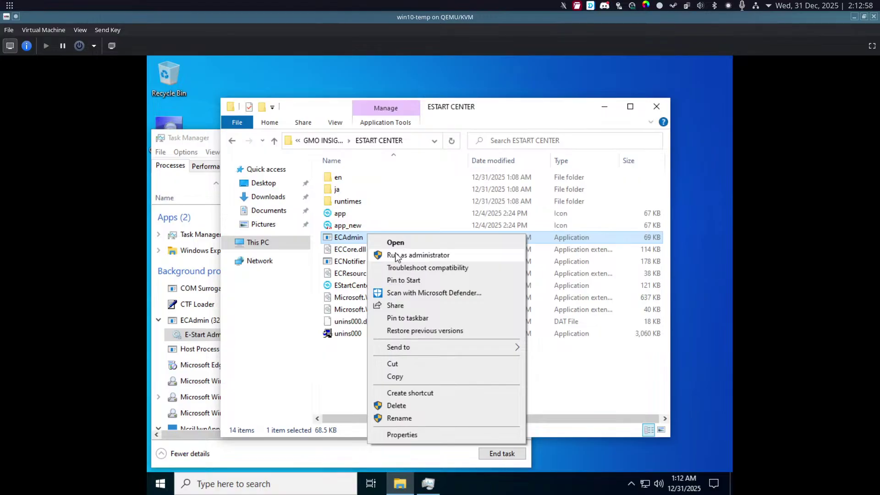
left_click(198, 337)
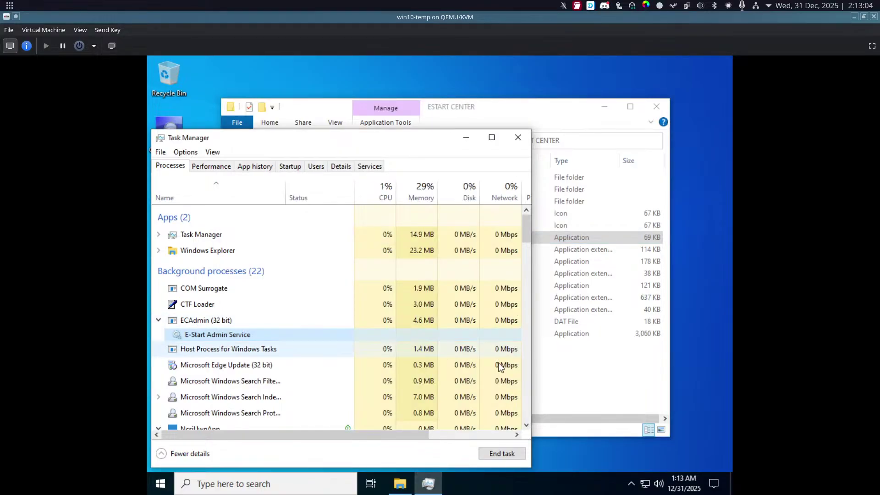
left_click(599, 390)
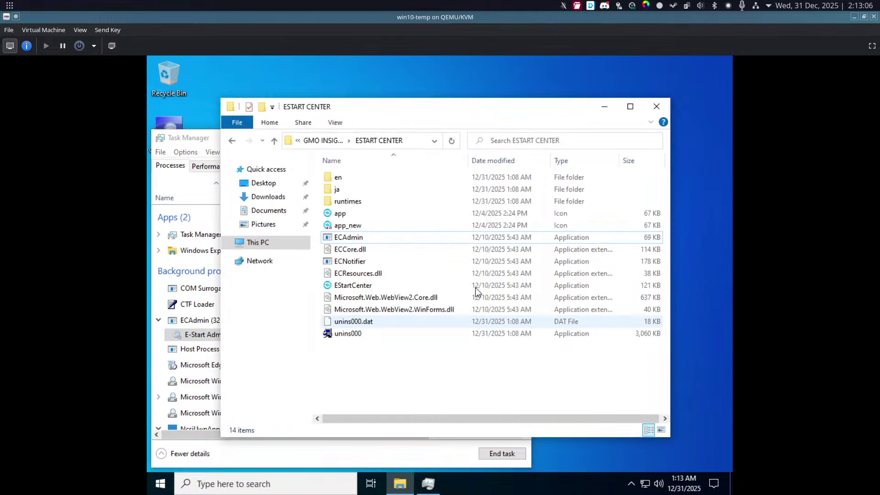
left_click(384, 233)
right_click(383, 235)
left_click(436, 432)
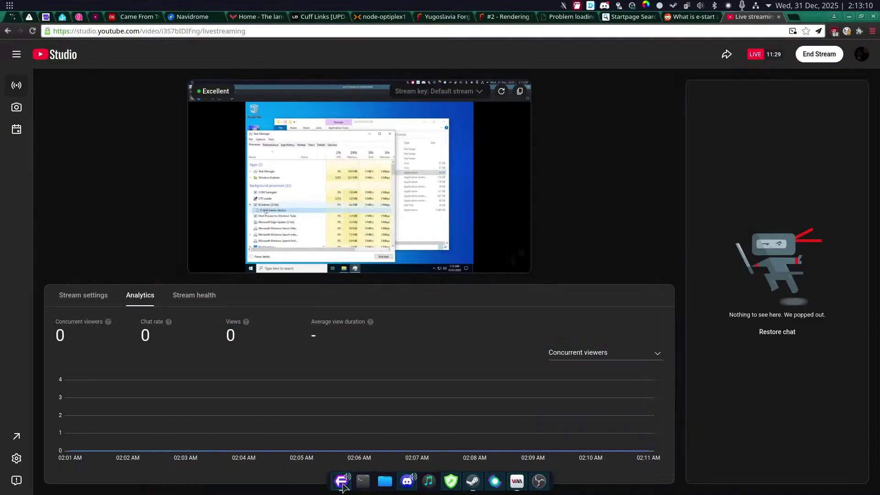
Switch to YouTube Studio to check the live stream and return to the virtual machine.
left_click(342, 482)
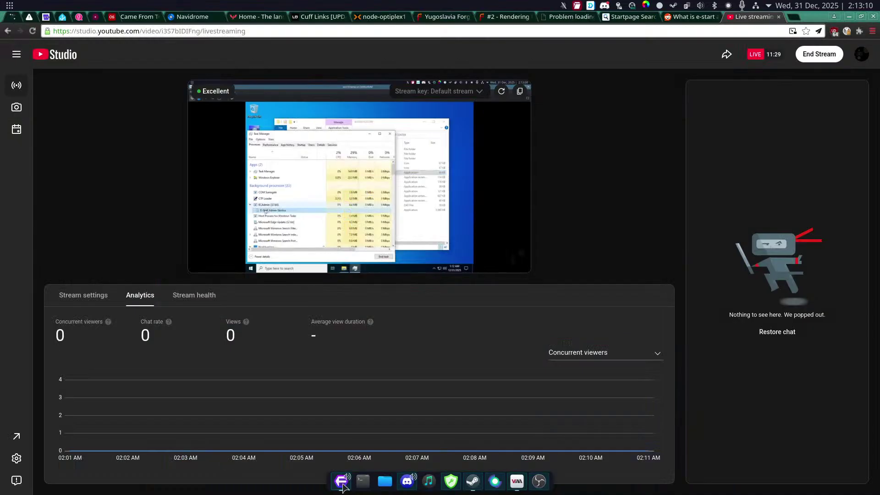
left_click(516, 482)
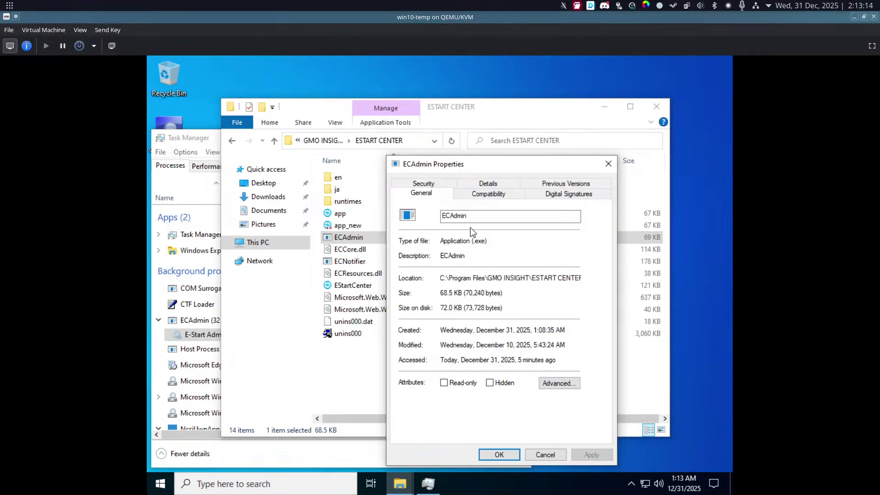
Review ECAdmin's file details, security settings and previous versions, and cancel the Properties dialog.
left_click(489, 185)
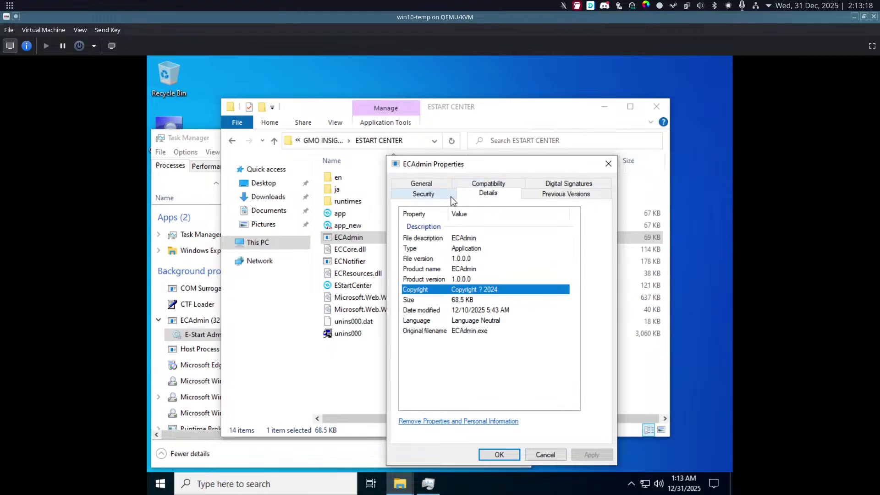
left_click(446, 196)
left_click(476, 194)
left_click(533, 195)
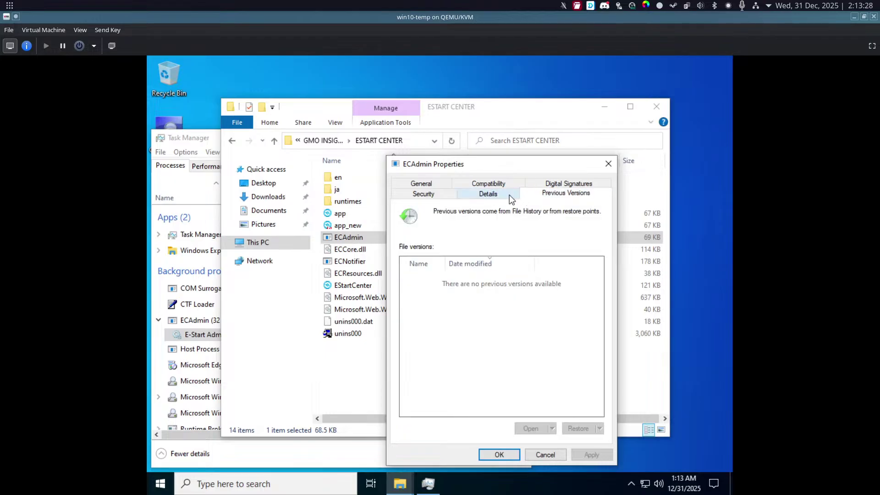
left_click(510, 195)
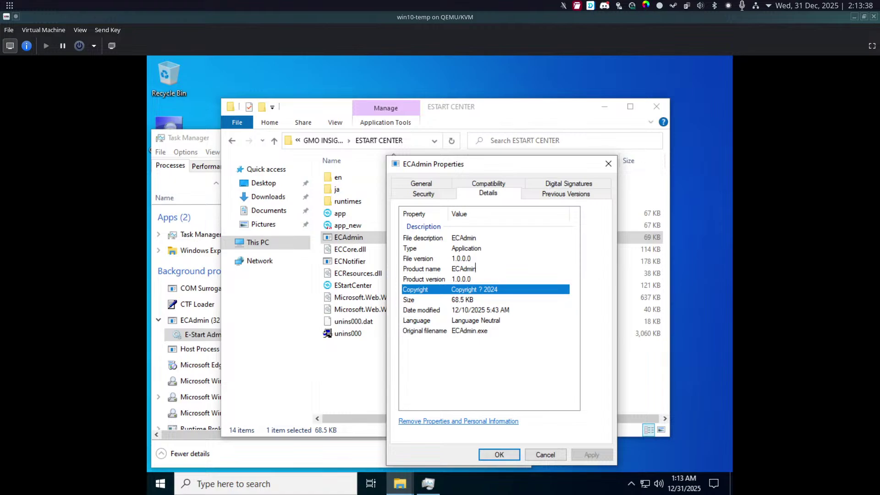
left_click(547, 454)
left_click(450, 372)
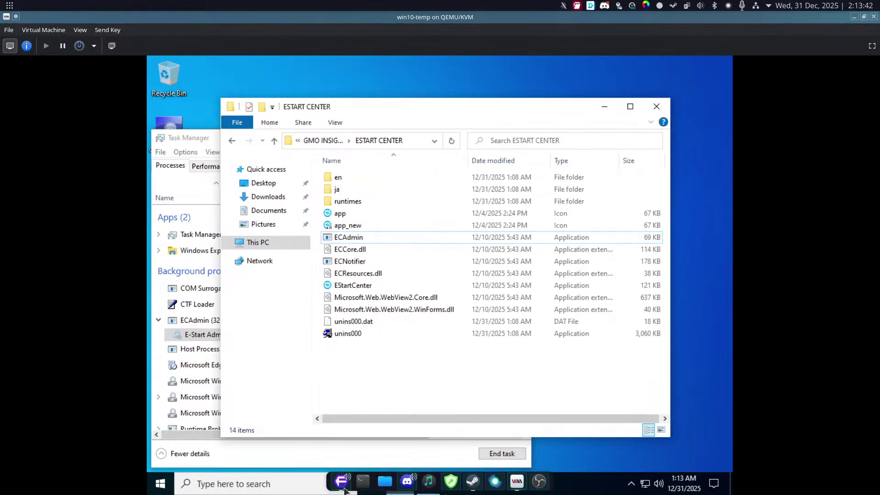
Switch briefly to the web browser and return to the E-Start Admin Service entry in Task Manager.
left_click(339, 486)
left_click(818, 17)
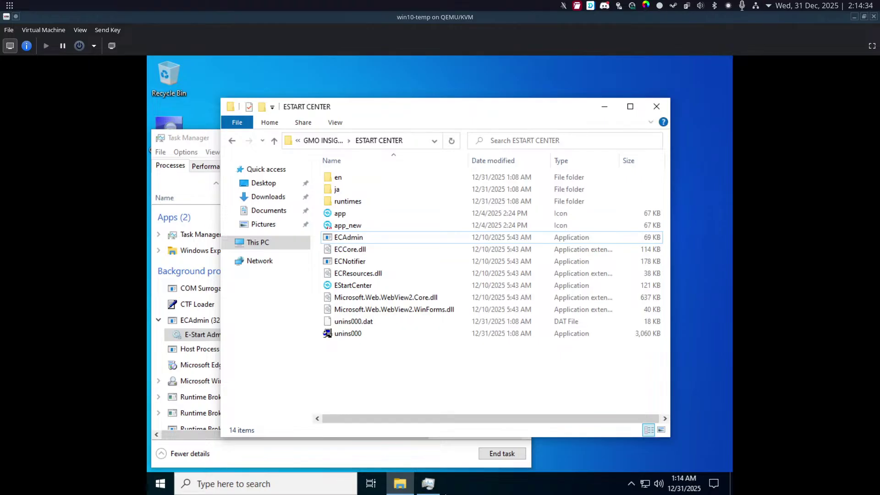
left_click(202, 335)
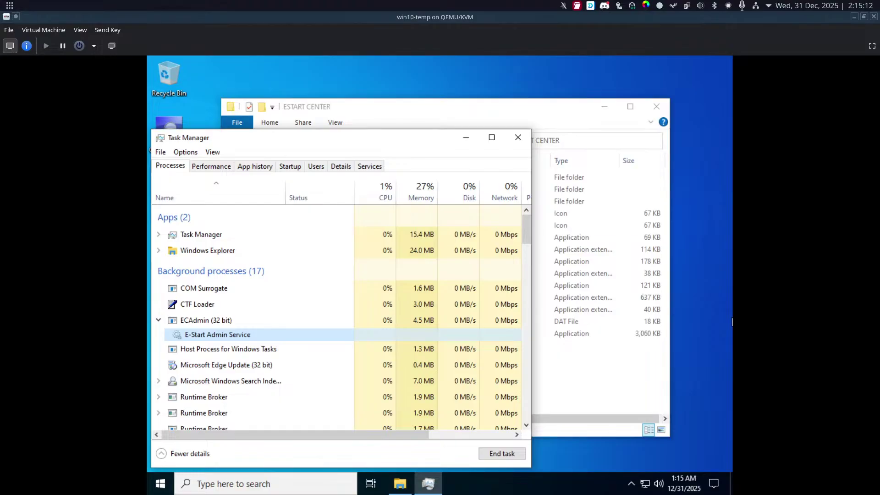
Look through Task Manager's user and startup information and display the memory performance graph.
mouse_move(337, 489)
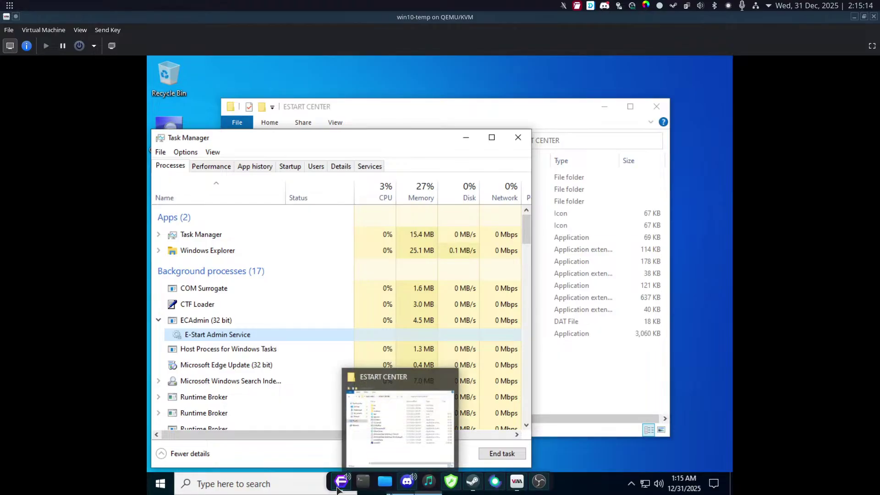
left_click(314, 165)
left_click(298, 167)
left_click(315, 168)
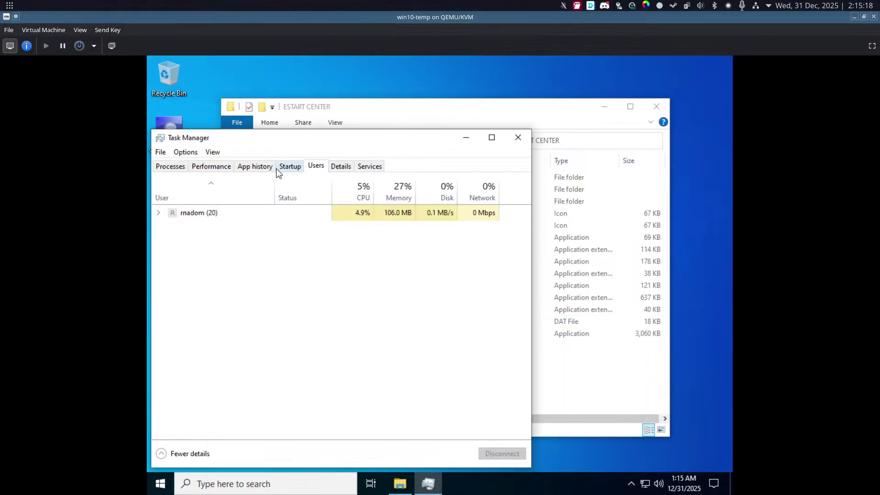
left_click(213, 169)
left_click(221, 235)
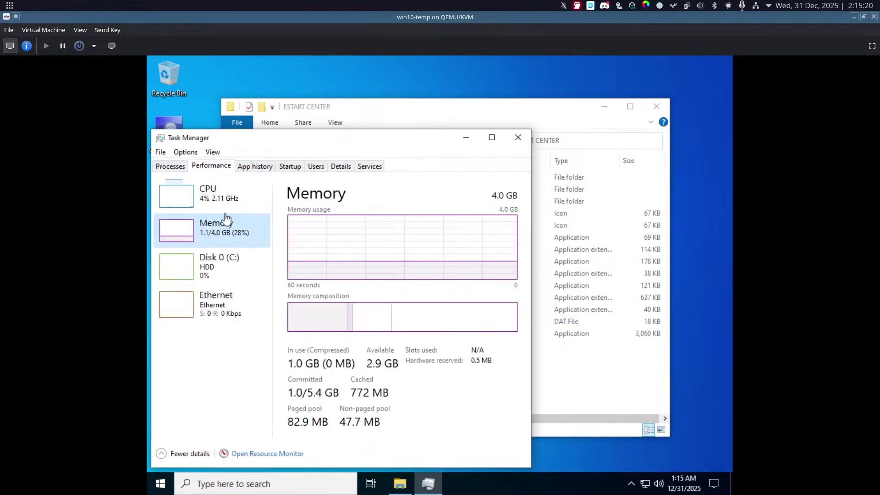
Review the CPU performance graph and look through the running processes, including ECAdmin (32 bit).
left_click(227, 209)
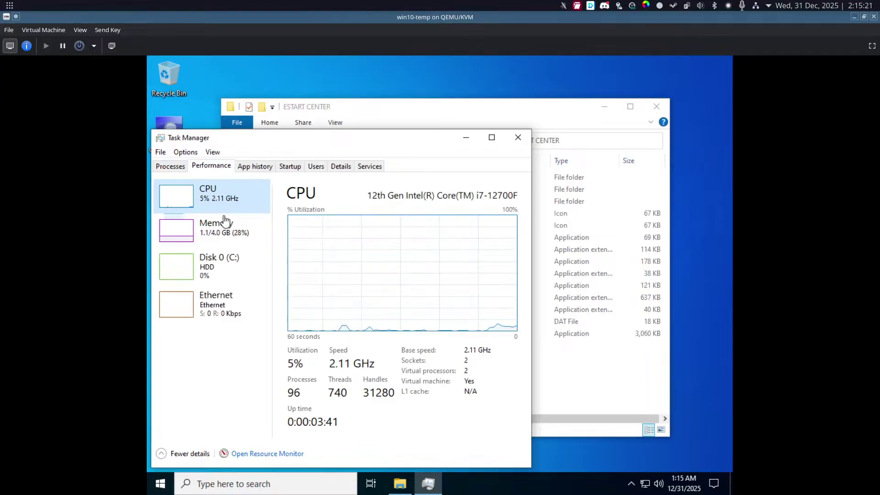
left_click(170, 167)
left_click(255, 317)
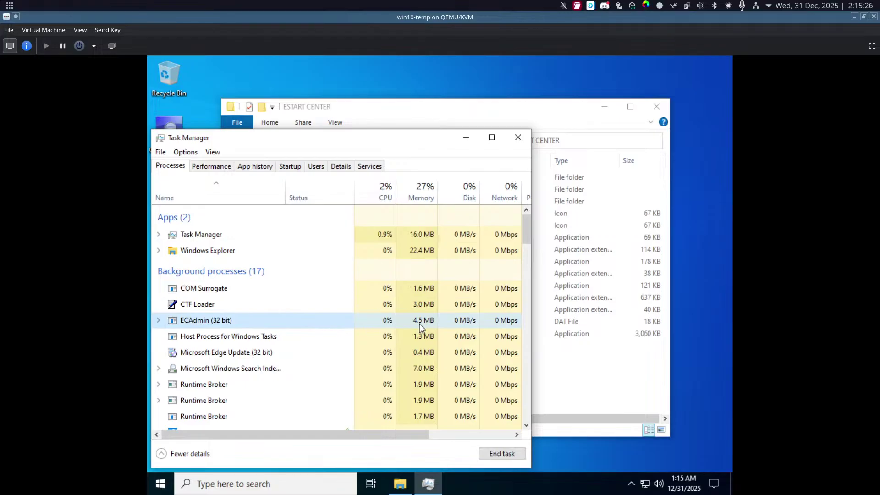
scroll(412, 323, "down", 4)
scroll(413, 331, "down", 15)
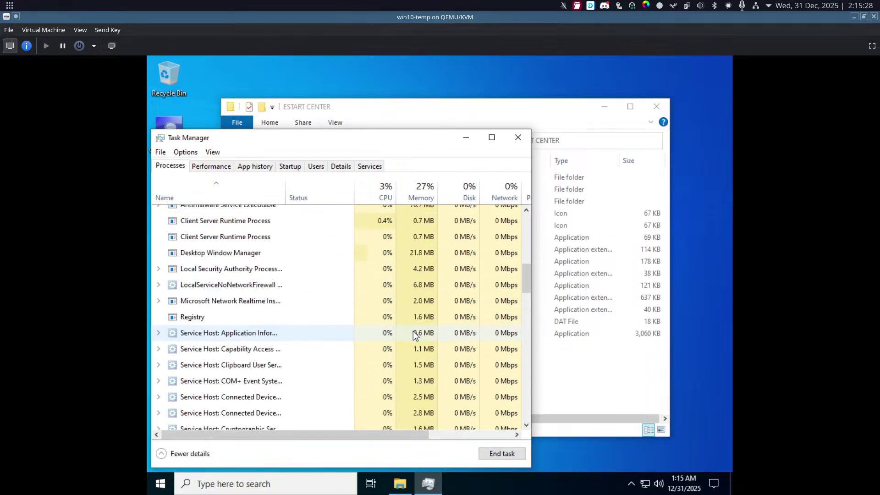
scroll(398, 350, "up", 19)
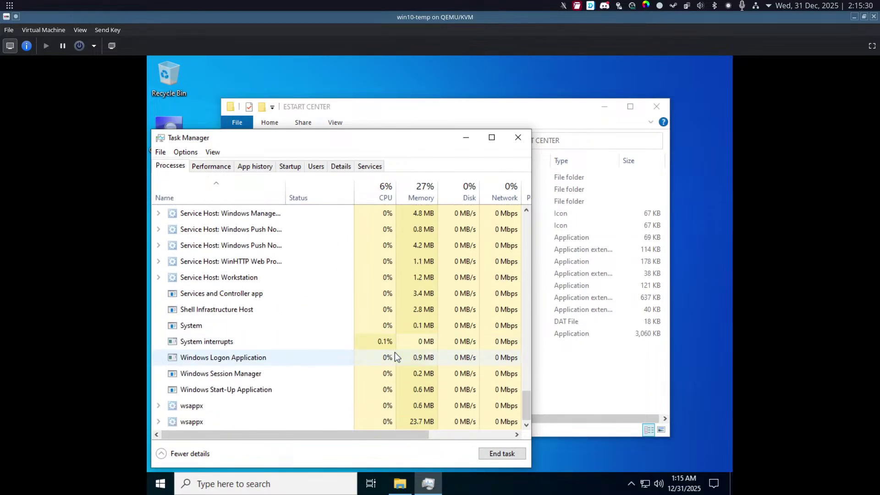
Return to the performance graphs and display the memory and disk usage.
left_click(211, 171)
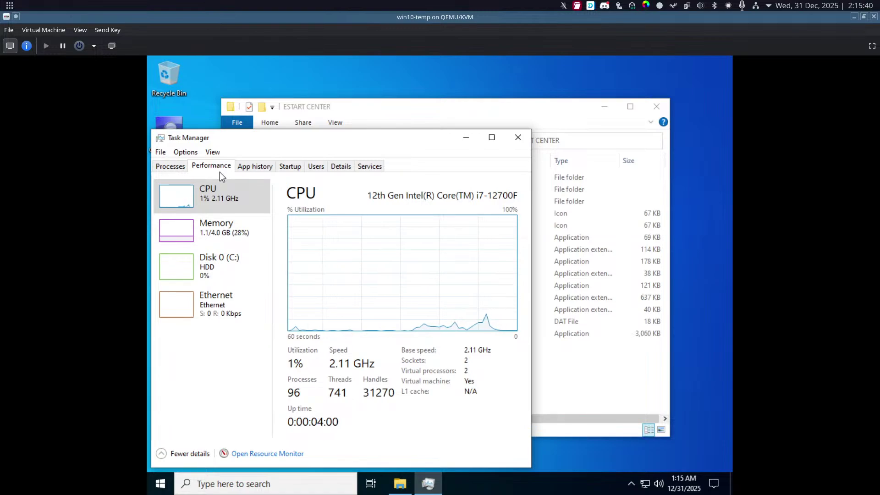
left_click(231, 229)
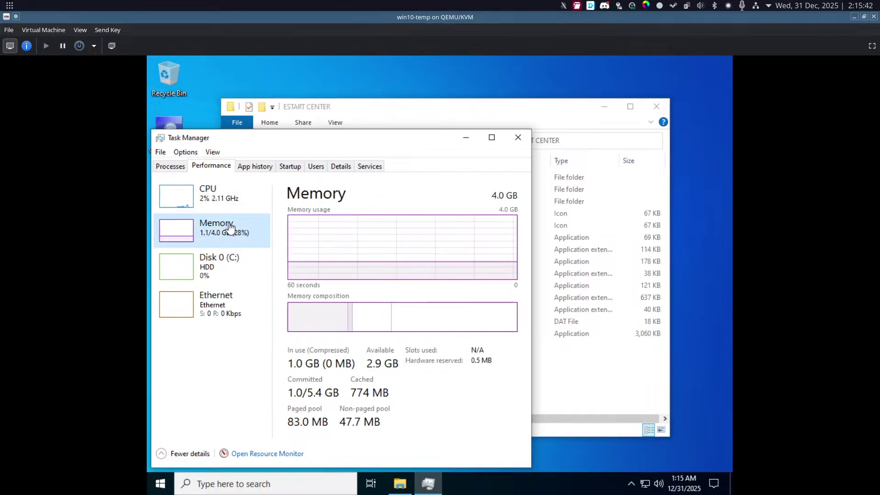
left_click(230, 259)
Review the E START アプリ and ECNotifier entries among Task Manager's startup programs.
left_click(281, 169)
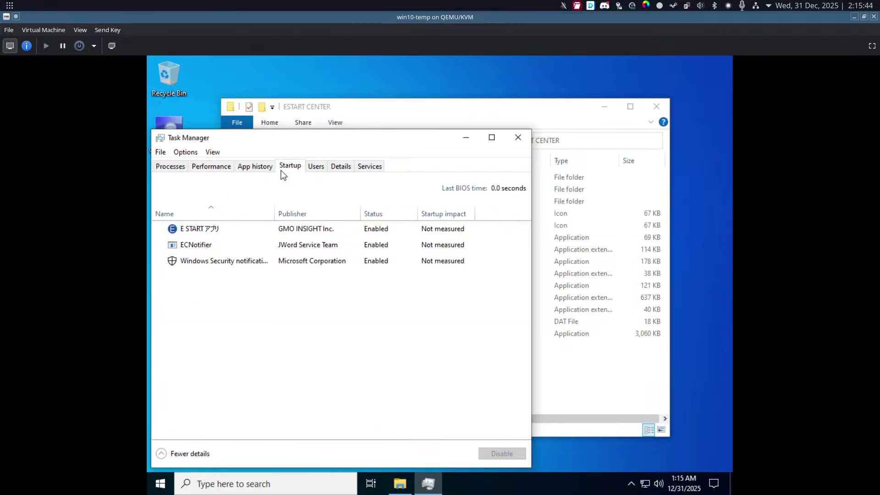
left_click(236, 231)
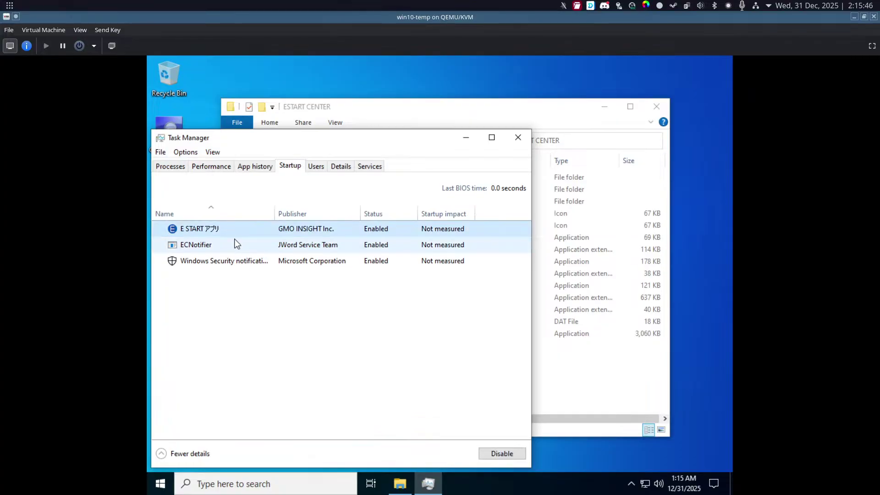
left_click(236, 243)
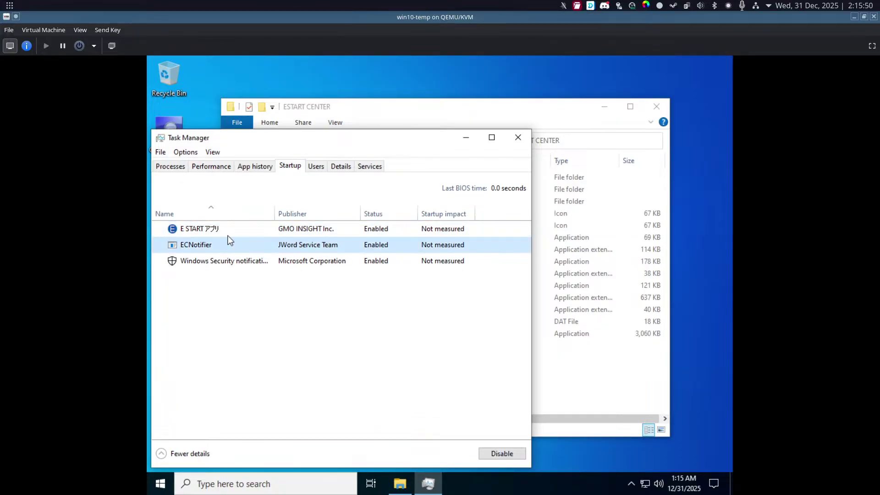
left_click(230, 233)
left_click(229, 240)
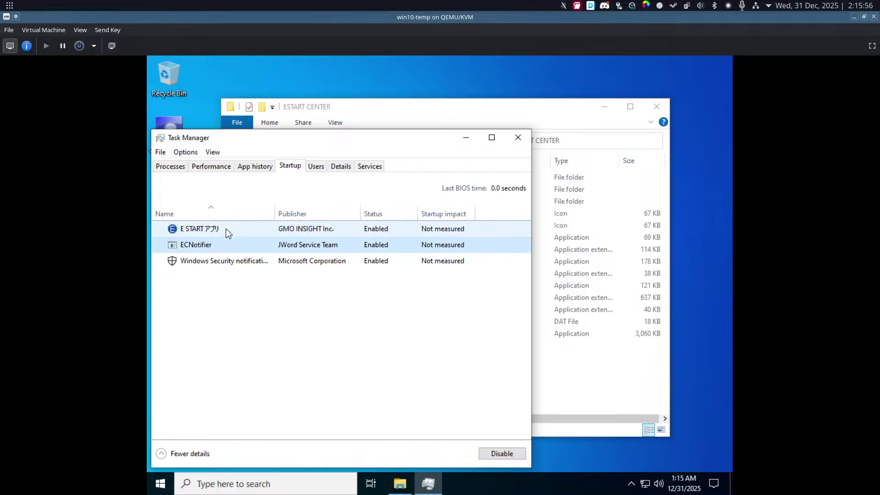
Open the file location of the E START アプリ startup entry and browse its parent folders up to Local and back.
right_click(205, 229)
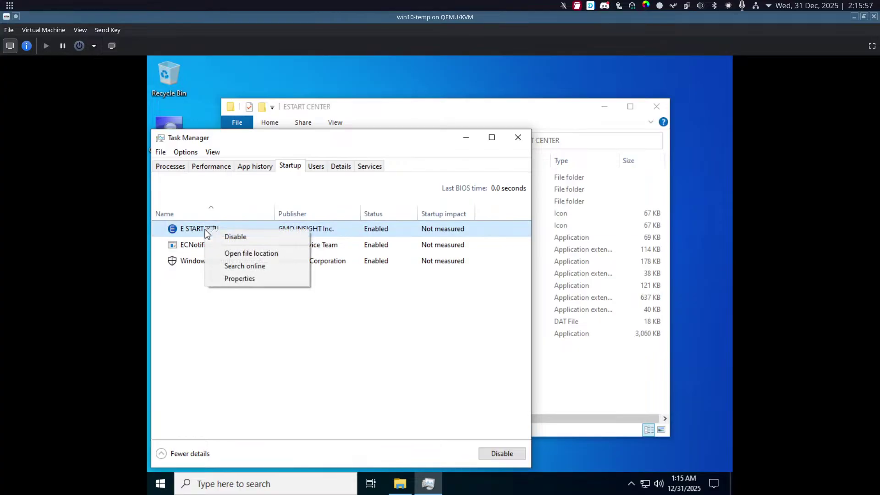
left_click(223, 252)
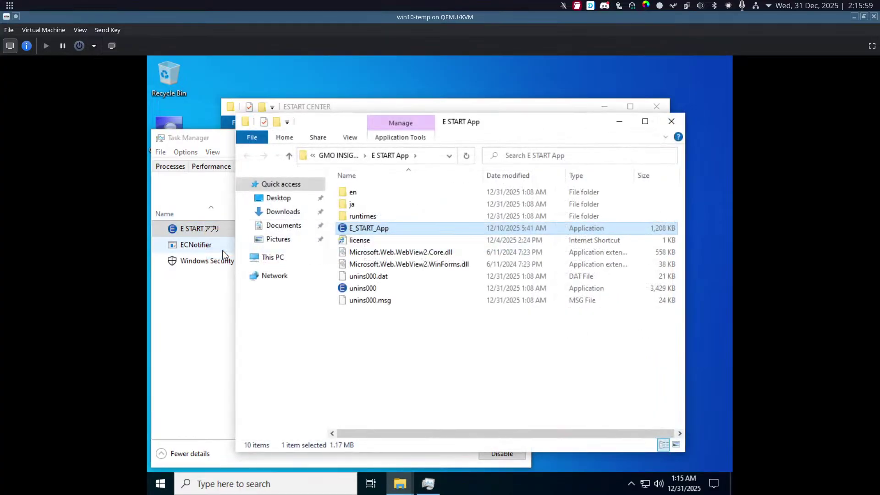
left_click(342, 155)
double_click(356, 195)
left_click(341, 156)
left_click(341, 156)
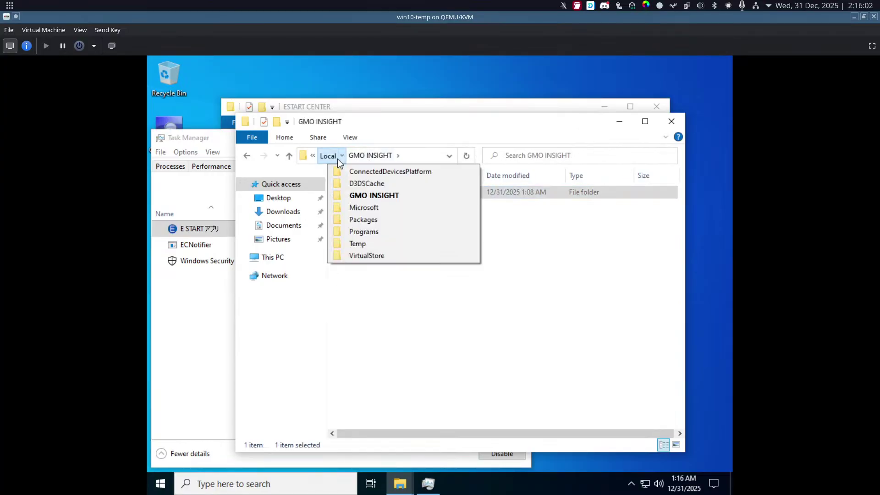
left_click(333, 157)
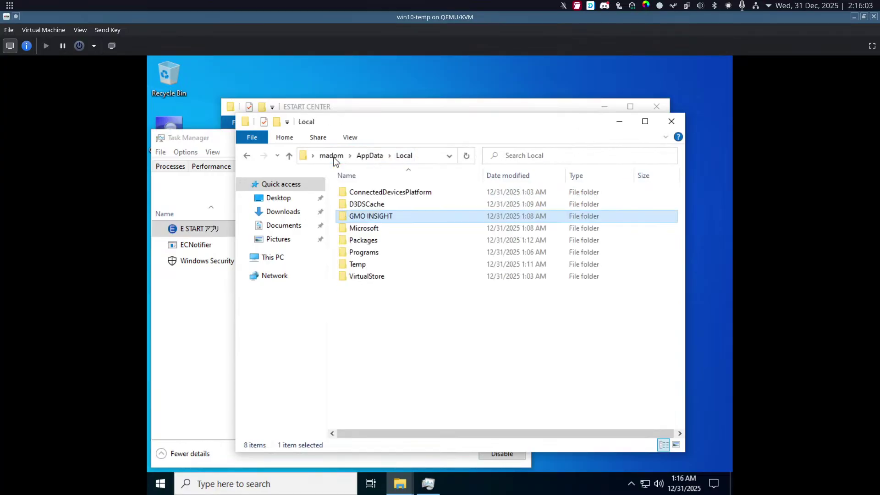
double_click(356, 216)
double_click(353, 192)
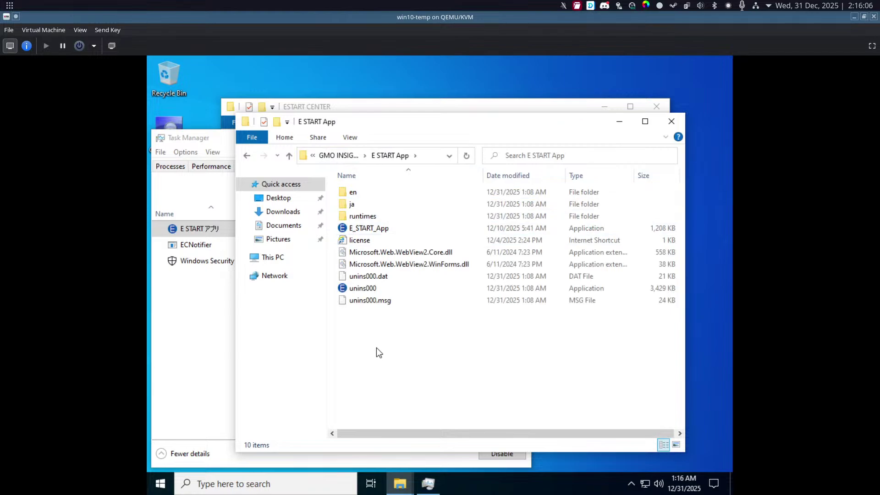
Open ECNotifier's file location, select ECAdmin in the ESTART CENTER folder, and return to the ECNotifier startup entry.
left_click(220, 228)
left_click(219, 243)
right_click(220, 243)
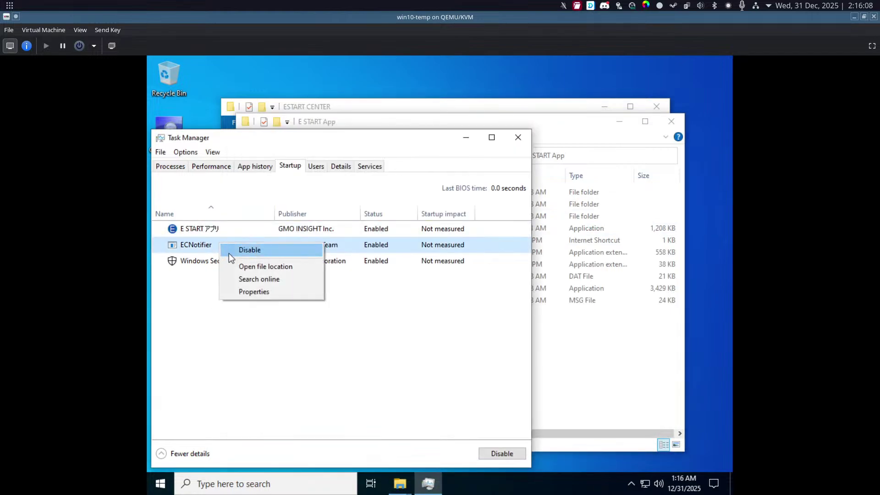
left_click(239, 269)
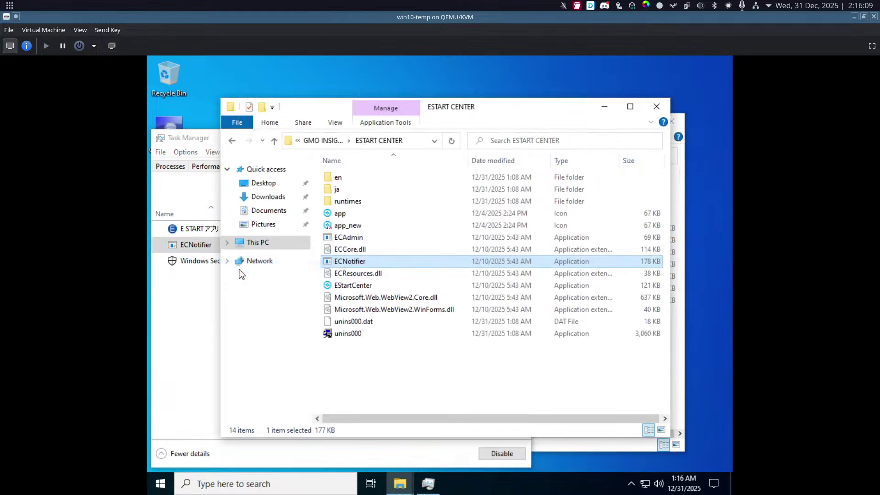
left_click(350, 242)
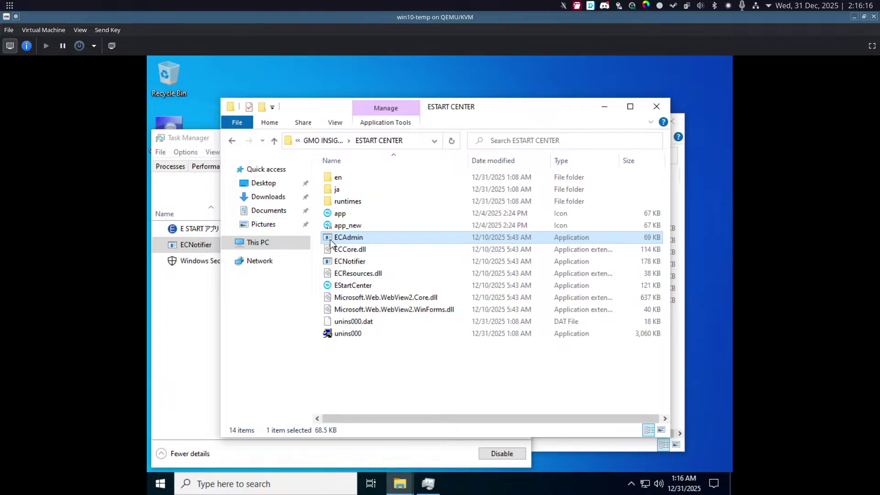
left_click_drag(350, 243, 351, 238)
left_click(181, 307)
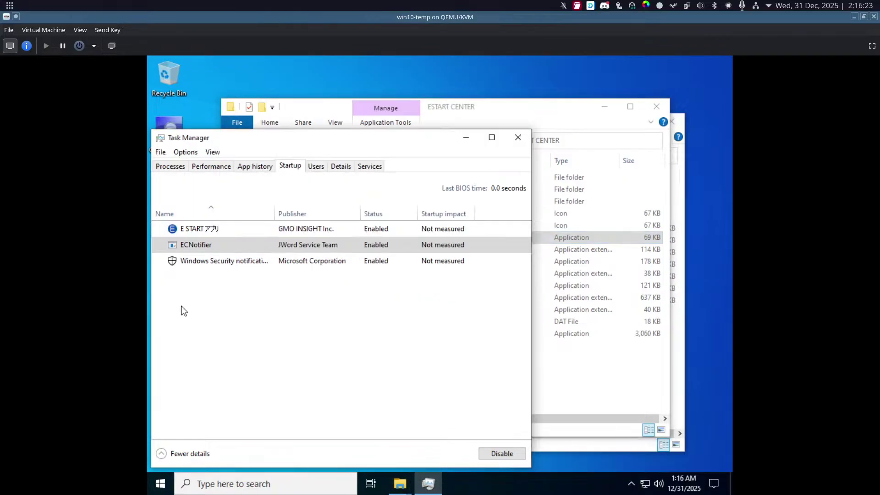
left_click(217, 245)
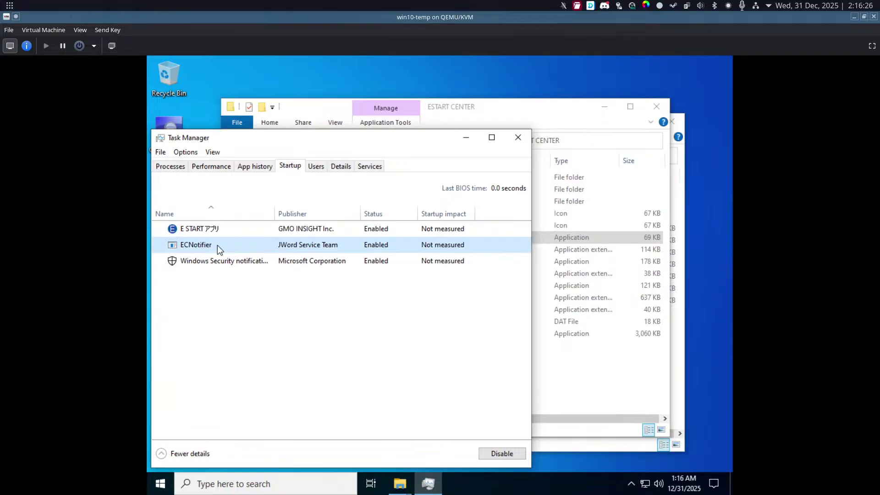
Search Windows for services.msc and open the Services console.
left_click(160, 484)
type("s")
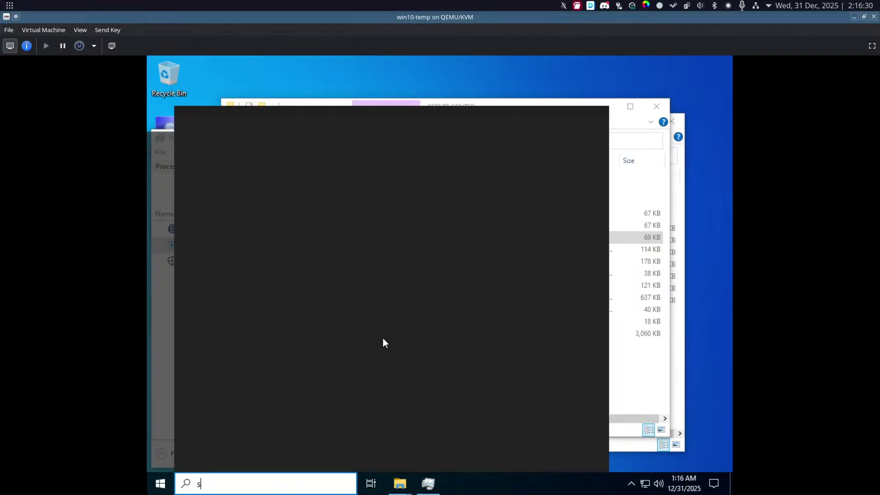
type("ervices.sc")
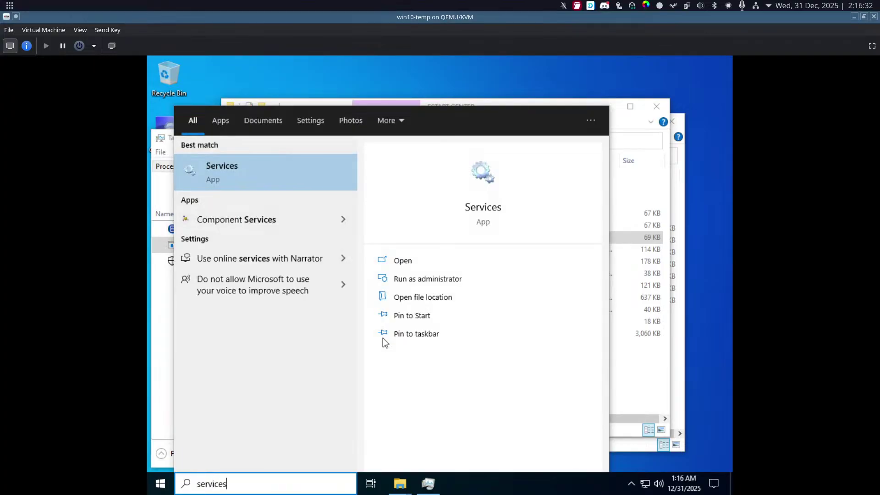
key("BackSpace")
key("BackSpace")
type("msc")
key("Return")
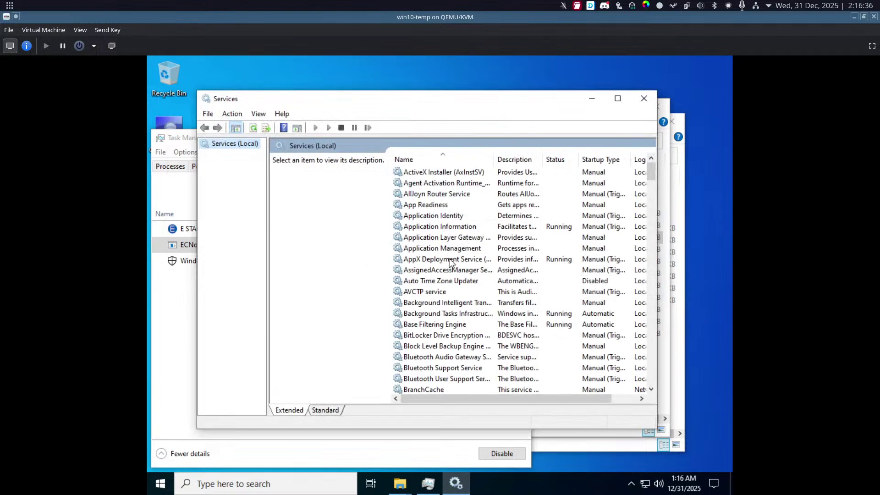
Find the E-Start Admin Service in the Services list and stop it.
scroll(424, 248, "down", 20)
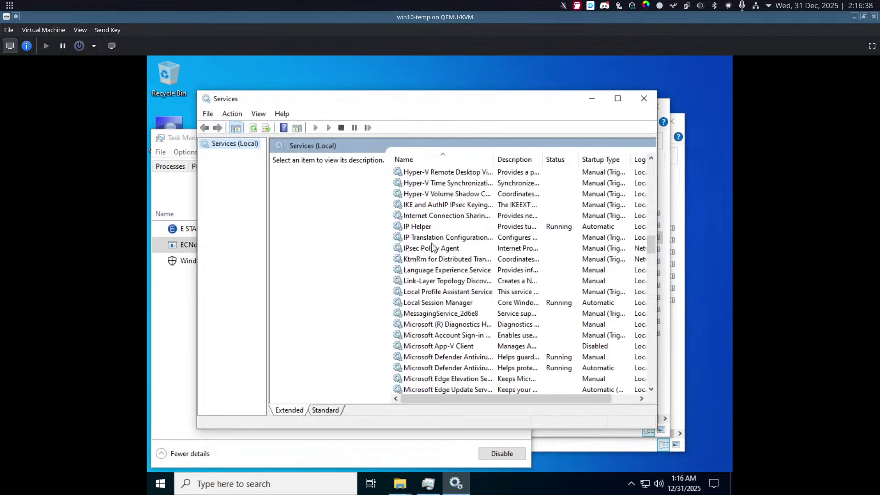
scroll(432, 247, "up", 9)
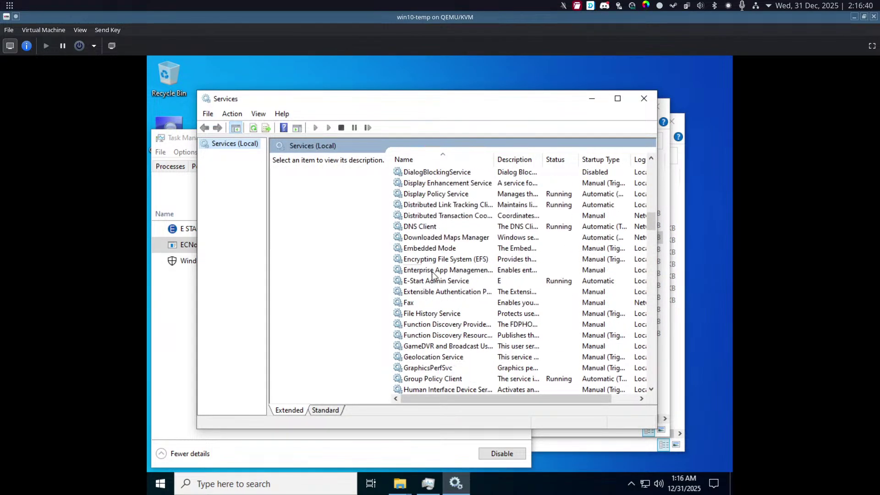
left_click(433, 280)
left_click(279, 180)
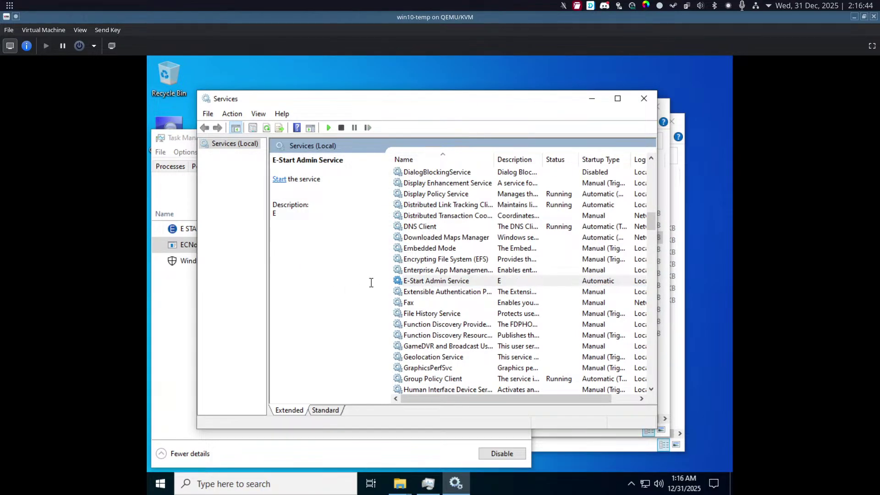
Set the E-Start Admin Service's startup type to Disabled in its properties and apply the change.
right_click(395, 281)
left_click(420, 390)
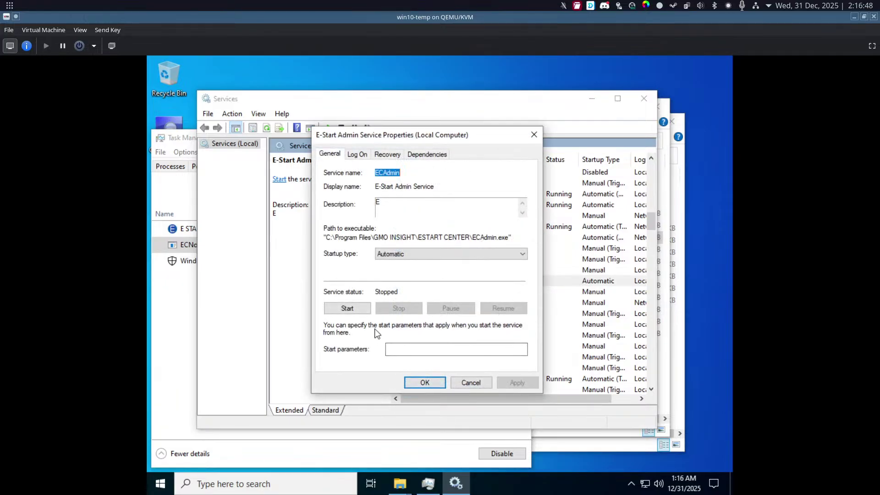
left_click(413, 254)
left_click(405, 286)
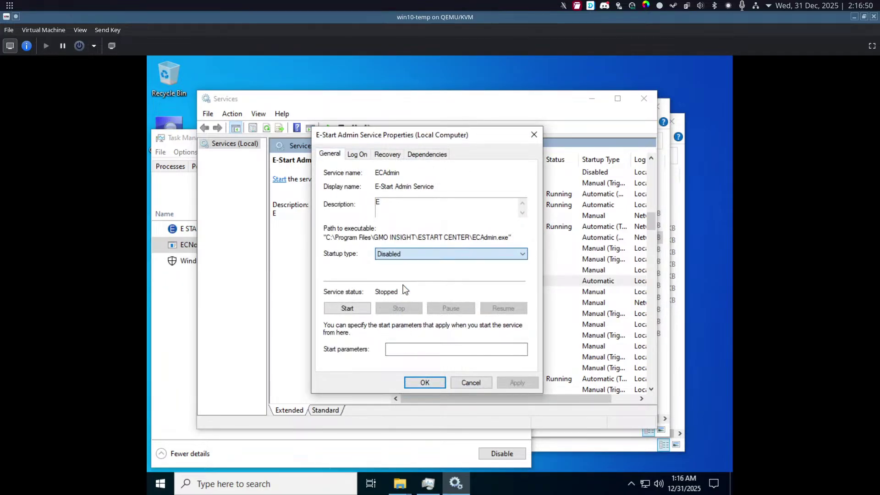
left_click(514, 382)
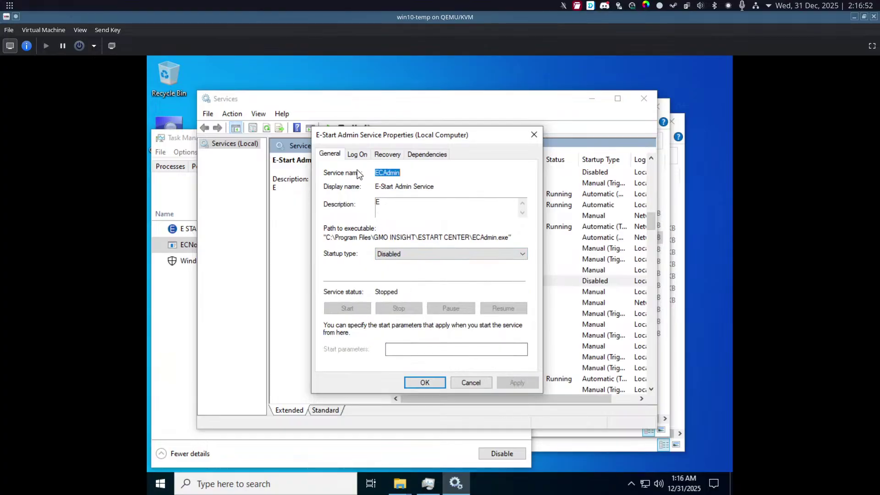
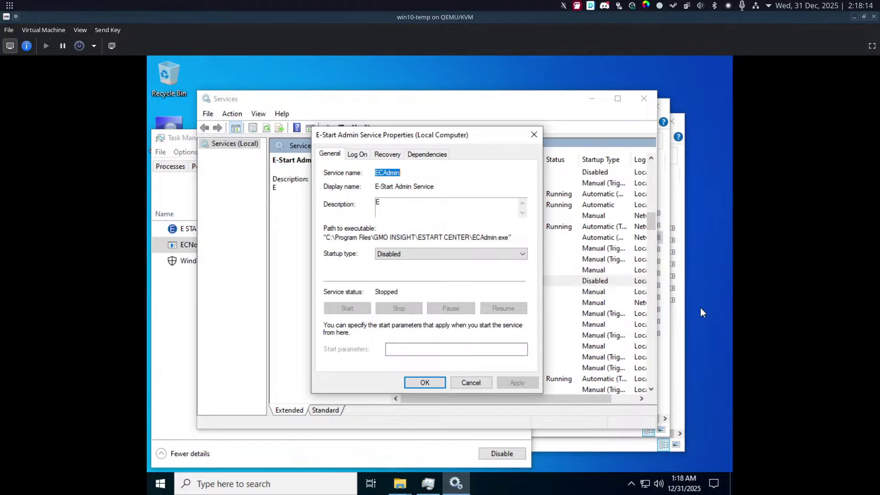
Check the hidden system tray icons and close the E-Start Admin Service properties.
mouse_move(428, 484)
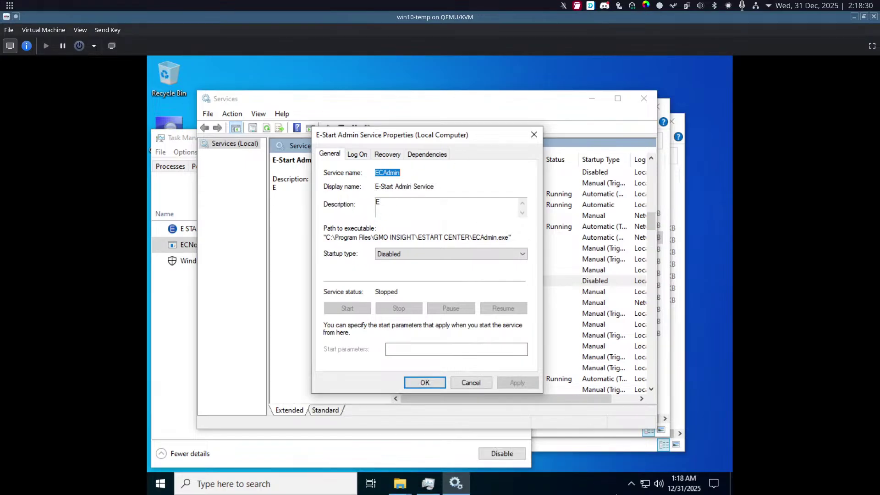
left_click(629, 488)
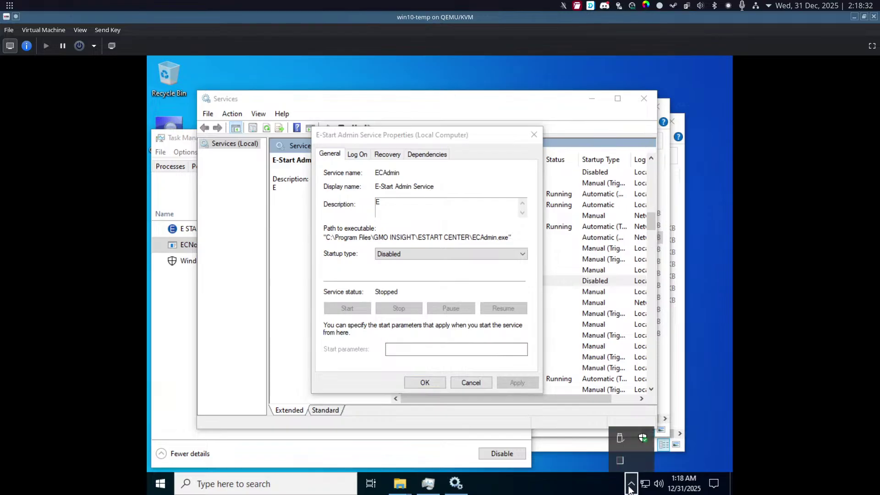
left_click(631, 484)
left_click(533, 135)
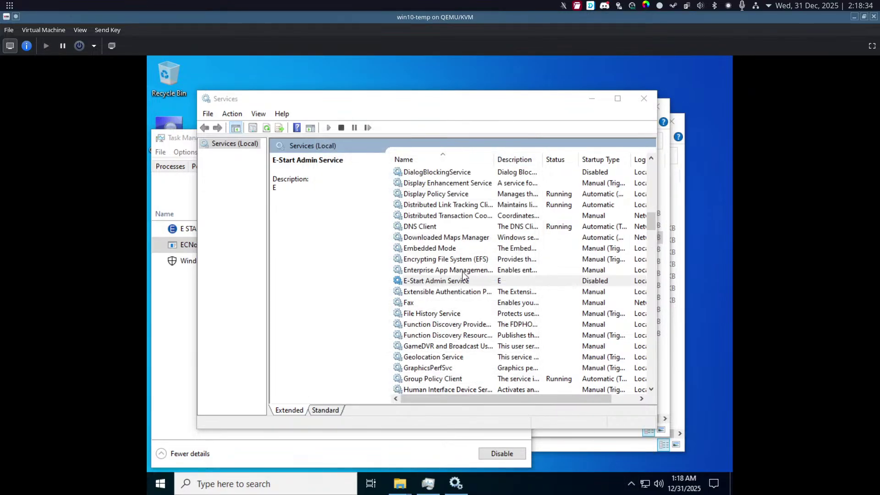
Select the E-Start Admin Service, minimize the Services console, and select E START アプリ among Task Manager's startup entries.
left_click(459, 281)
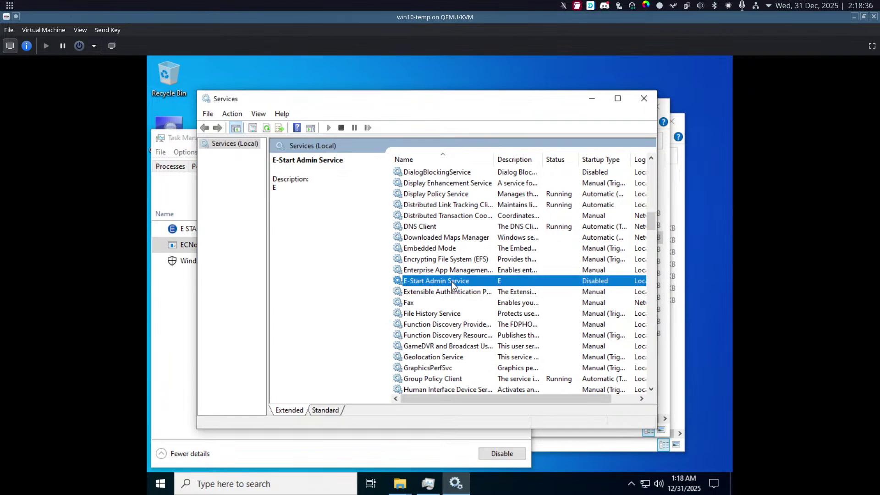
left_click(592, 99)
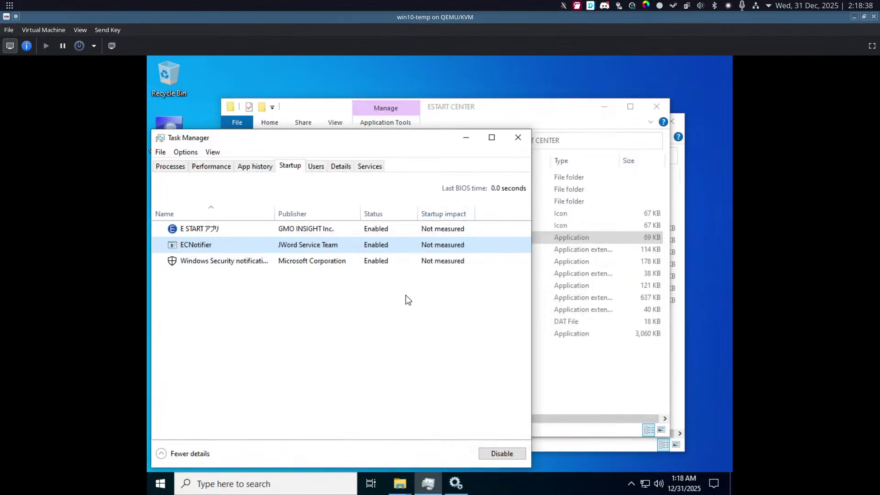
left_click(355, 232)
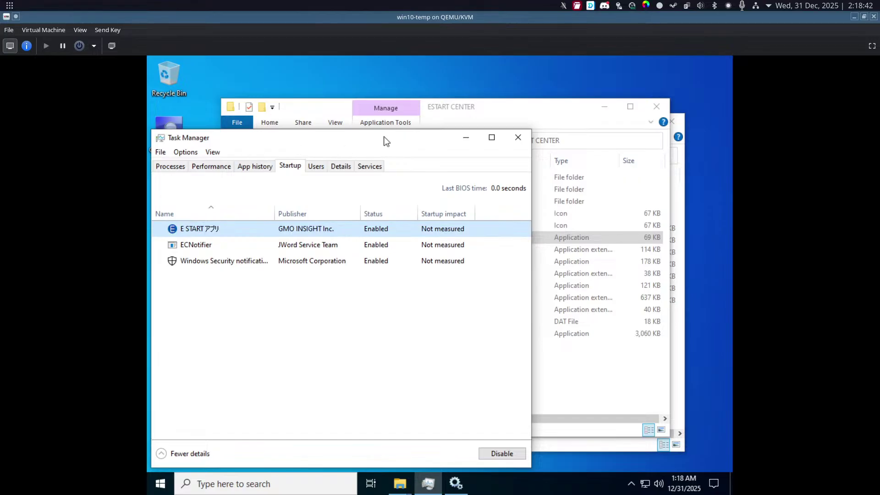
Review the foreground, background and Windows processes running in Task Manager, and minimize it.
left_click_drag(384, 137, 472, 125)
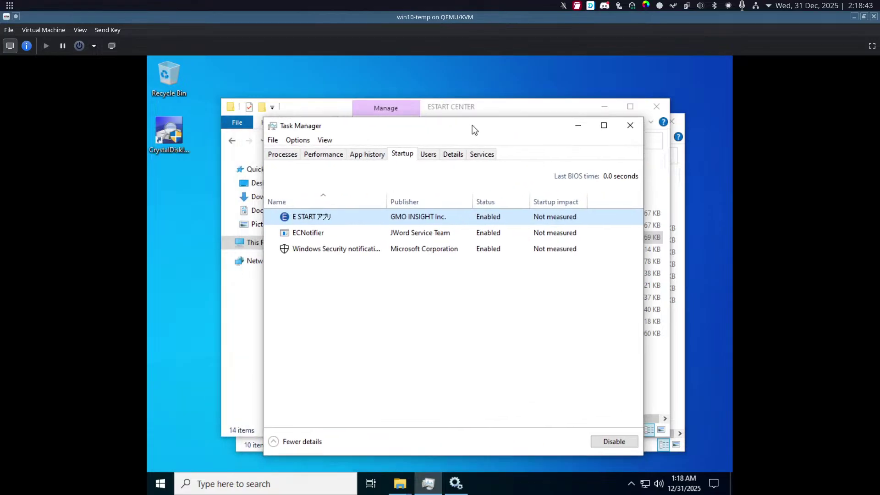
left_click(292, 156)
scroll(367, 275, "down", 1)
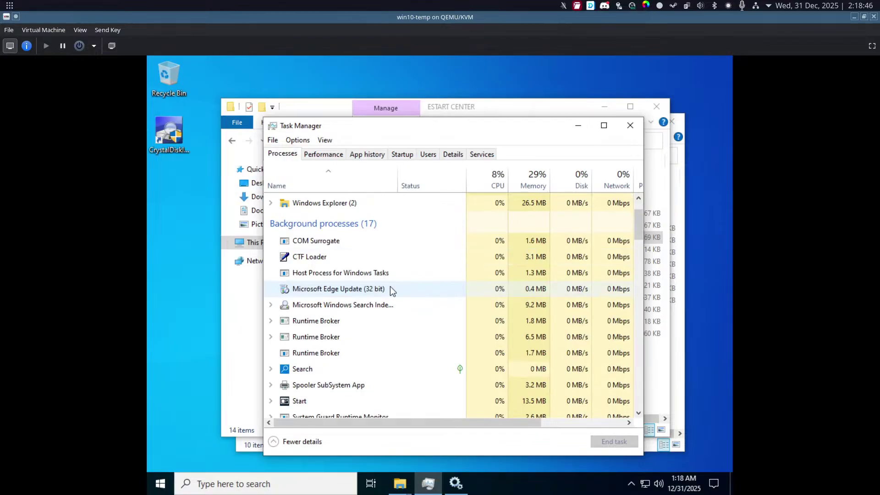
scroll(390, 287, "down", 2)
scroll(390, 287, "up", 1)
scroll(390, 287, "down", 2)
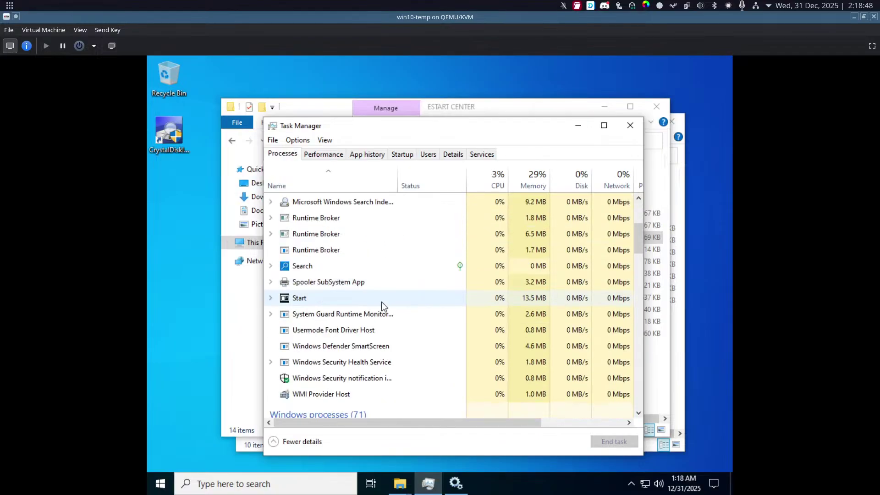
scroll(384, 306, "down", 15)
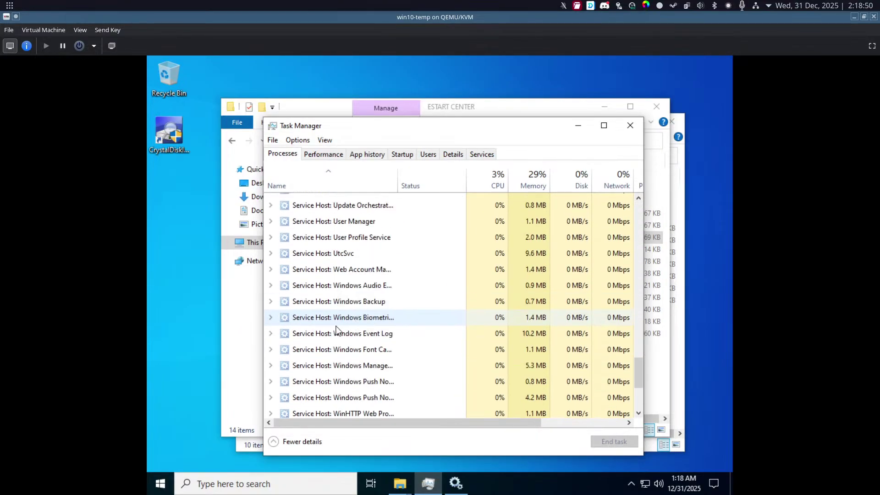
scroll(384, 328, "down", 3)
left_click(580, 126)
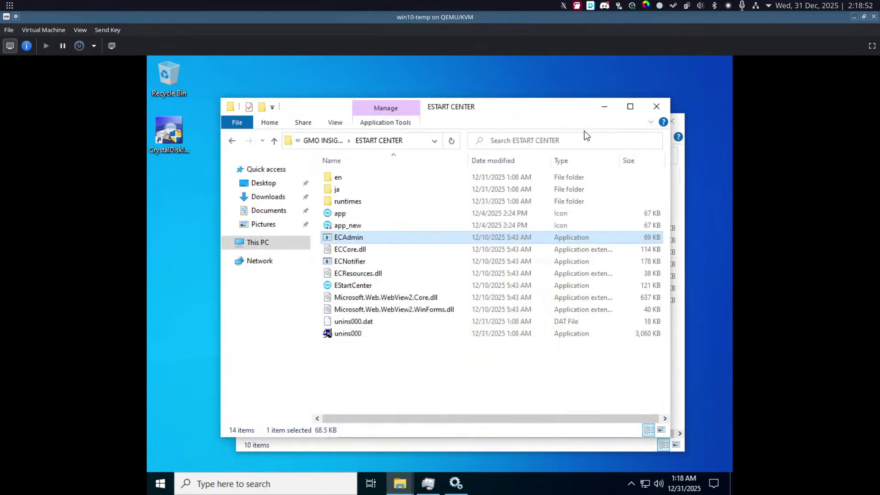
Open Microsoft Edge and search the web for "system informer".
left_click(160, 484)
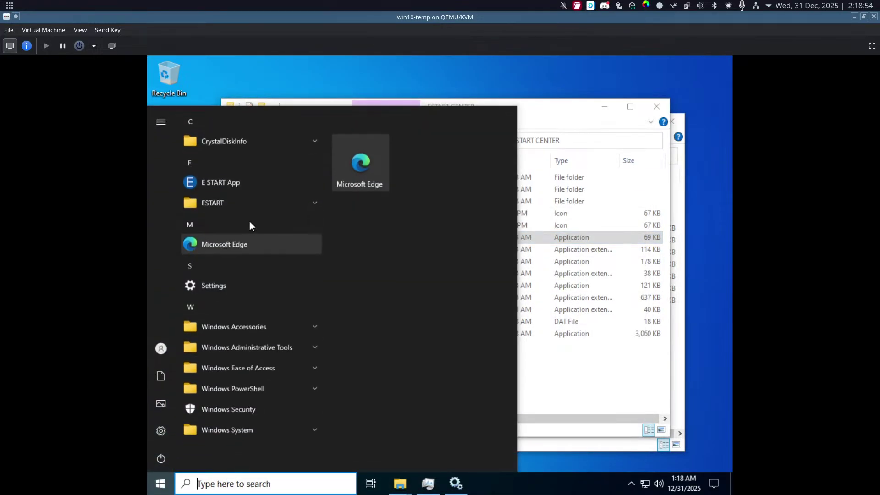
left_click(242, 244)
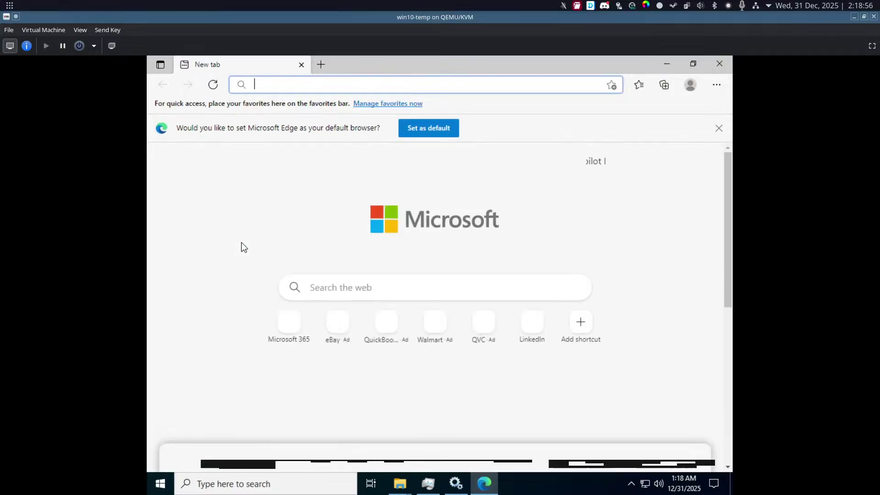
left_click(360, 81)
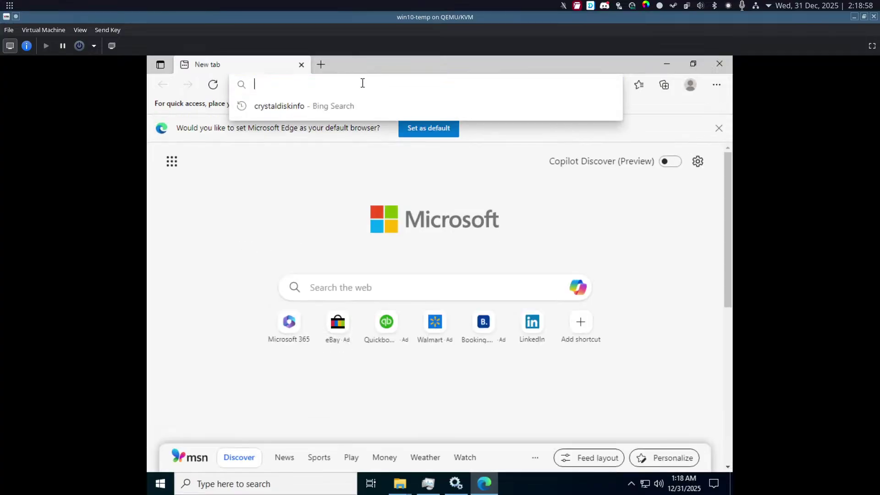
type("system informer")
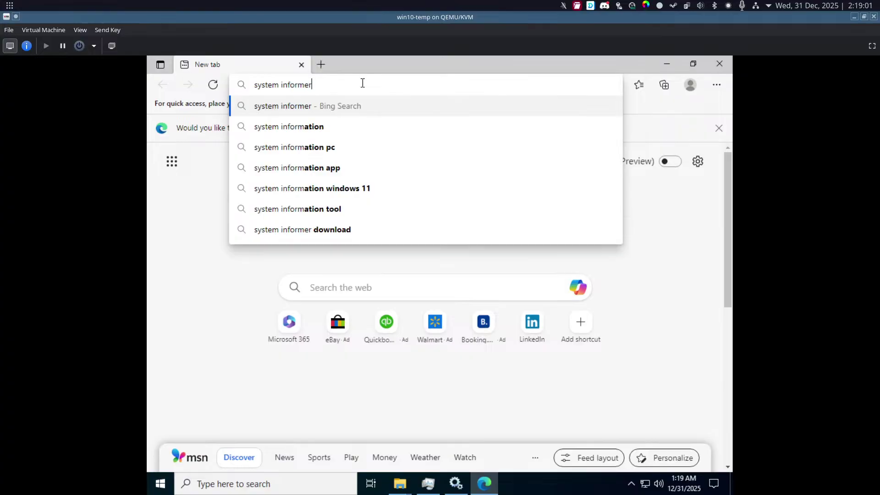
key("Return")
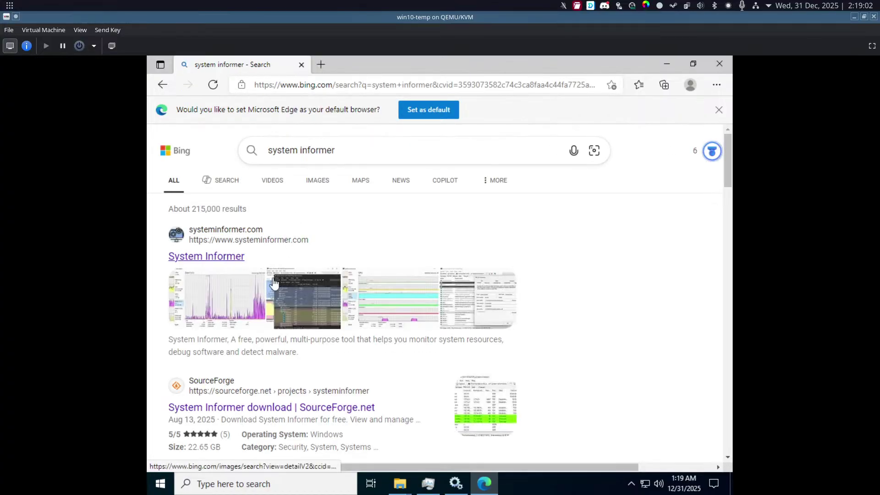
Open the official System Informer website and download the recommended setup file, systeminformer-3.2.25011-setup.exe.
left_click(240, 265)
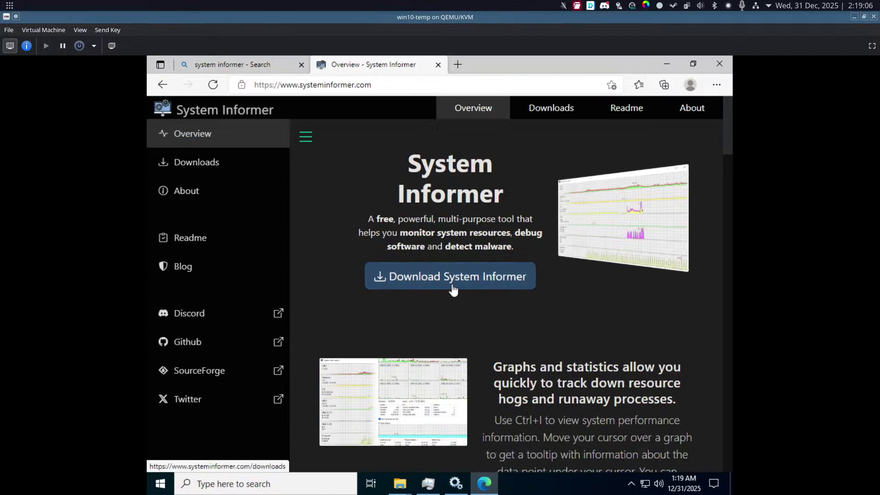
left_click(451, 285)
left_click(423, 287)
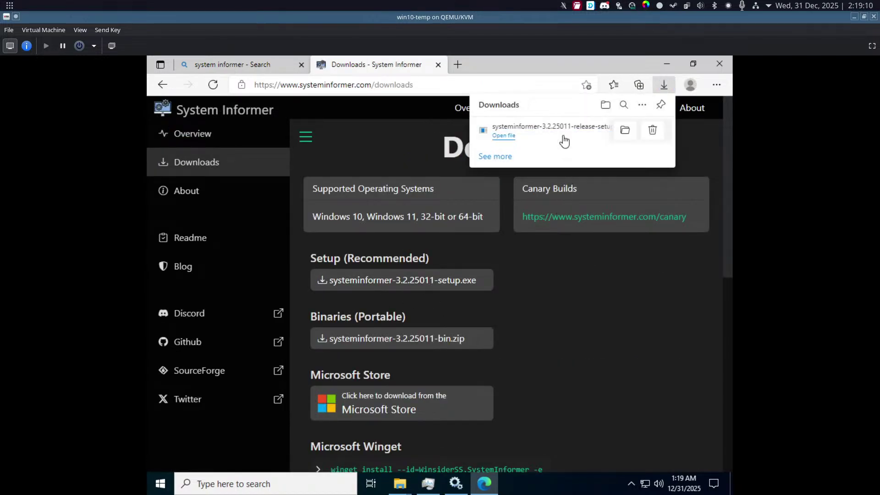
Run the downloaded setup to install System Informer, and finish with the program set to start on exit.
left_click(564, 137)
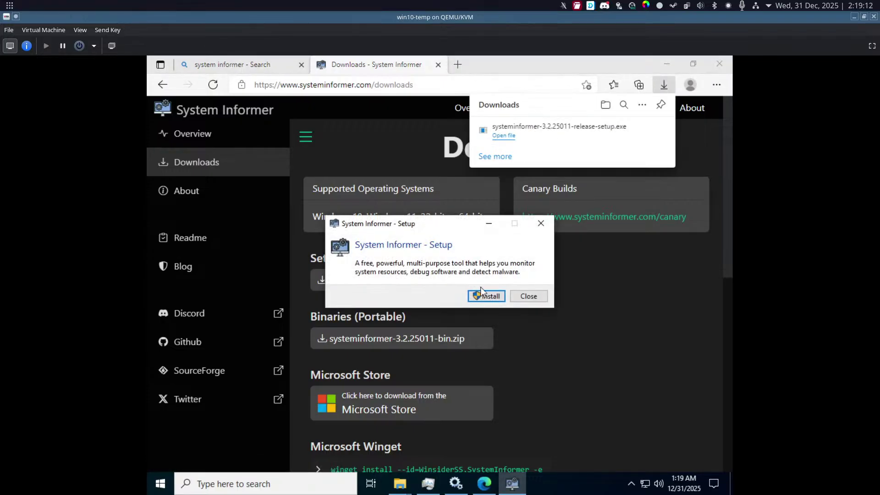
left_click(485, 296)
left_click(379, 345)
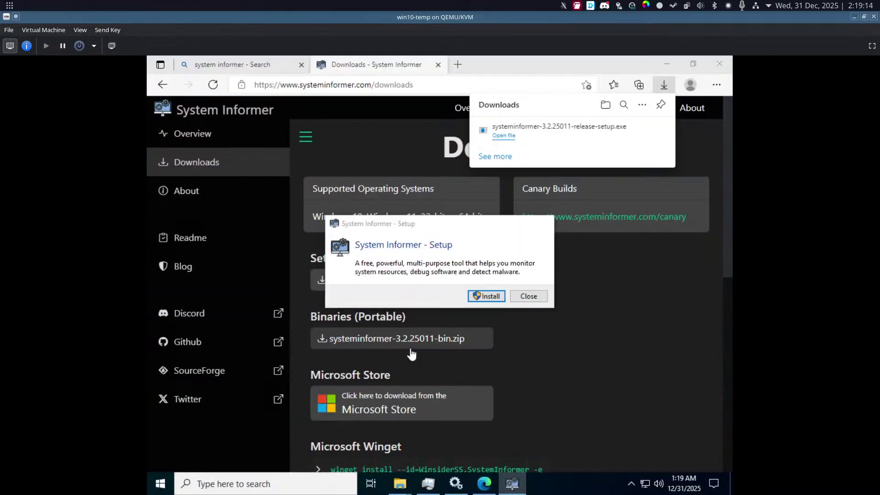
left_click(498, 298)
left_click(481, 304)
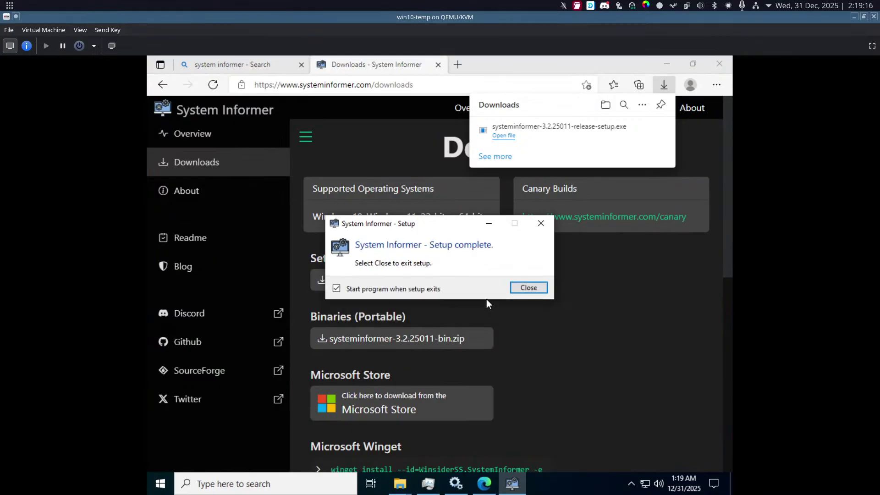
left_click(527, 288)
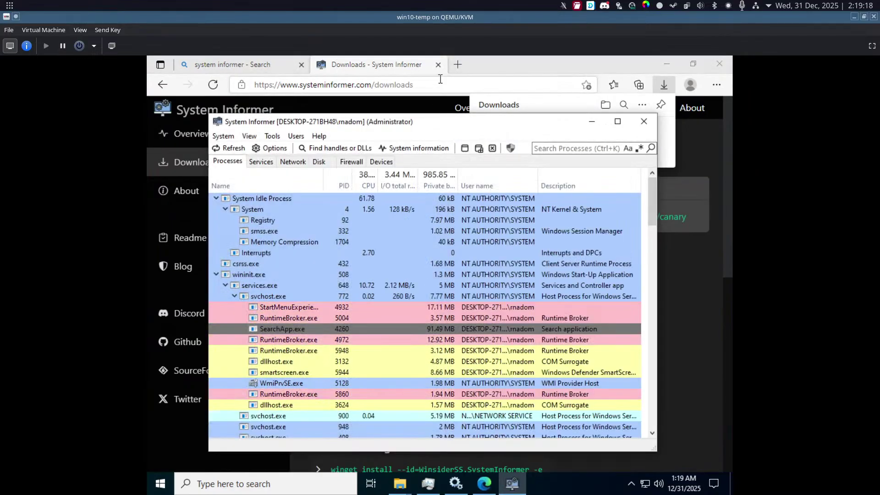
Close Microsoft Edge and run the ECAdmin application from the ESTART CENTER folder.
left_click(439, 64)
left_click(694, 69)
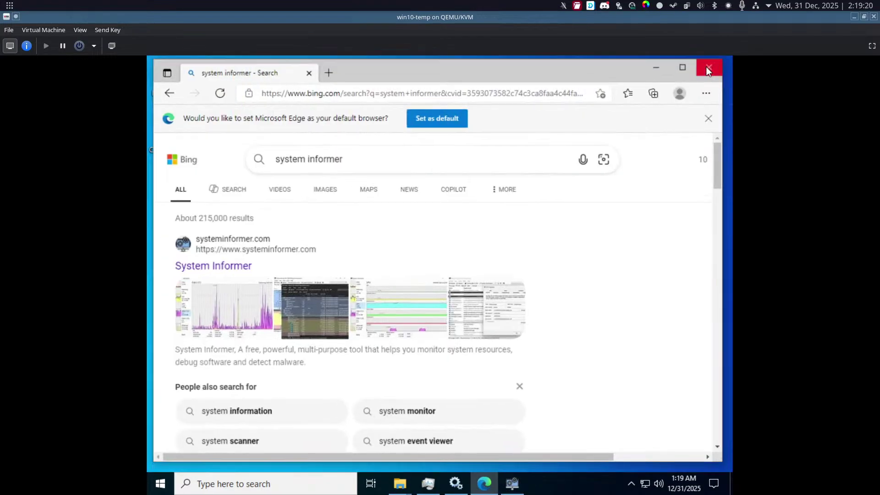
left_click(708, 68)
left_click(478, 111)
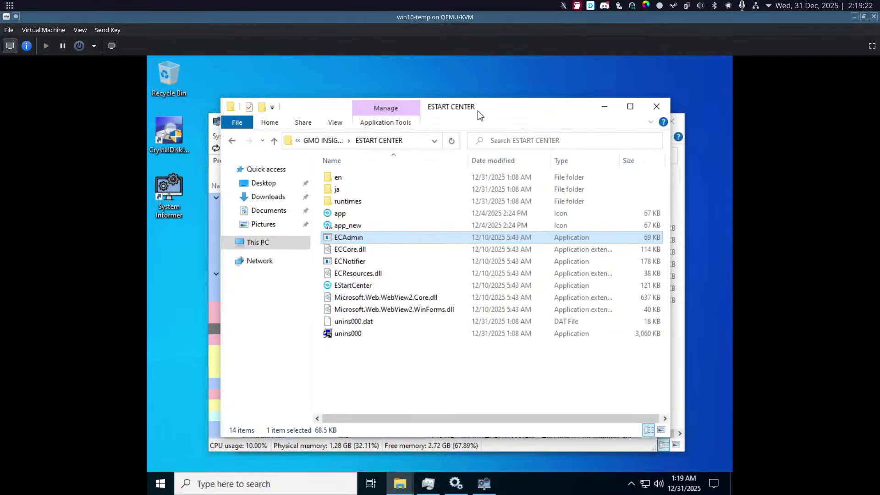
double_click(397, 235)
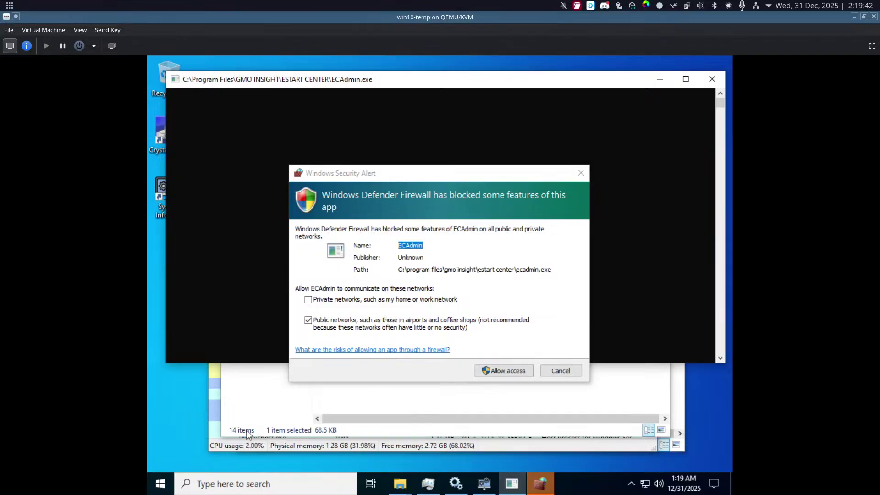
Find the ECAdmin.exe entry in System Informer's process tree and look at its child process.
left_click(215, 436)
scroll(241, 372, "down", 5)
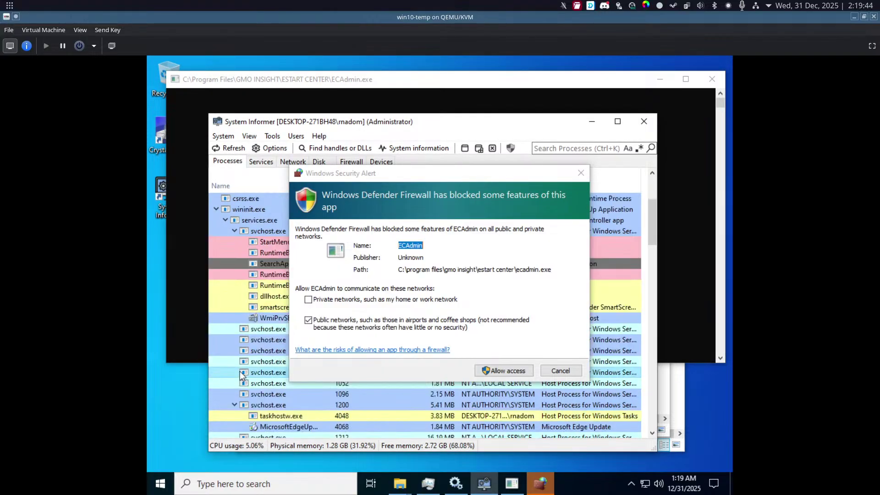
scroll(234, 375, "down", 10)
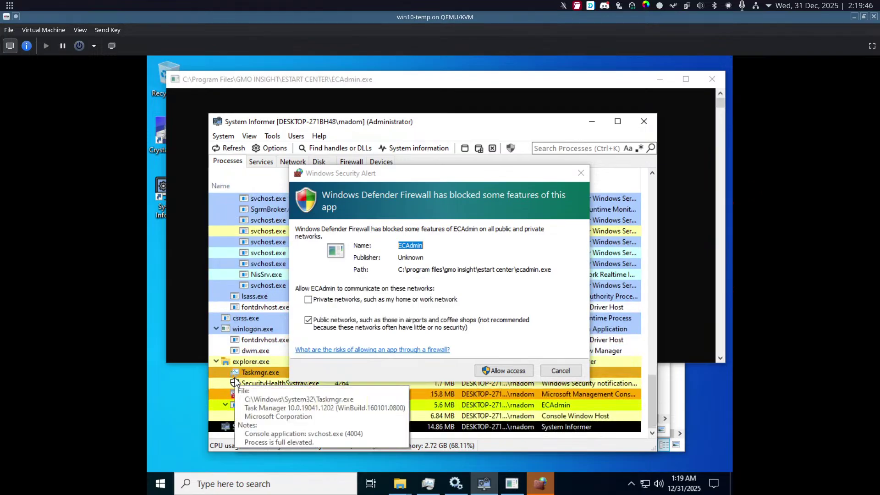
mouse_move(270, 408)
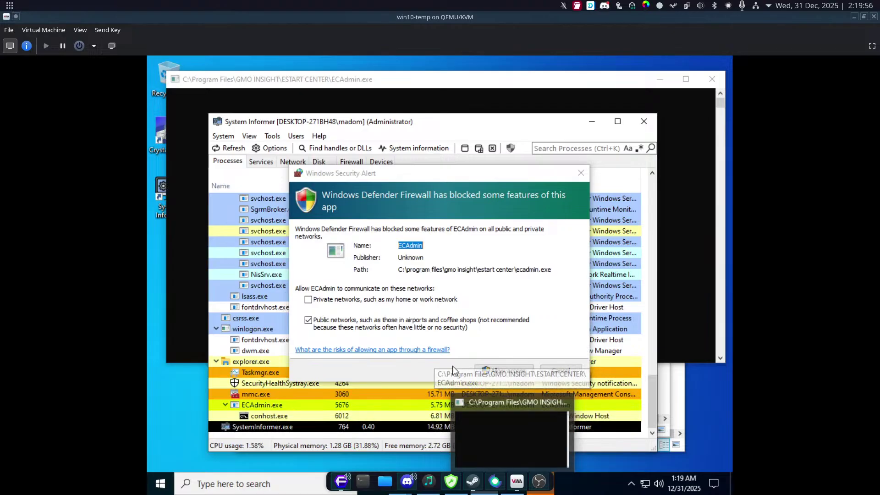
Allow ECAdmin through Windows Defender Firewall on public networks only.
left_click(478, 334)
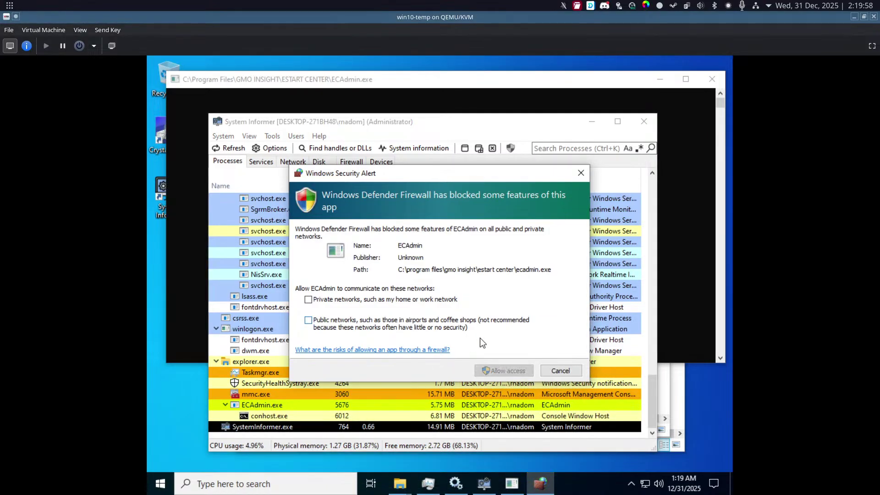
left_click(452, 330)
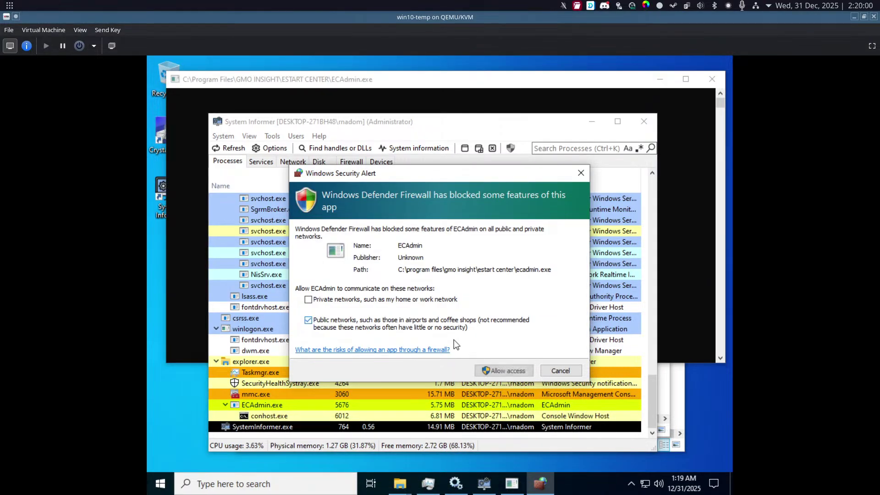
left_click(485, 370)
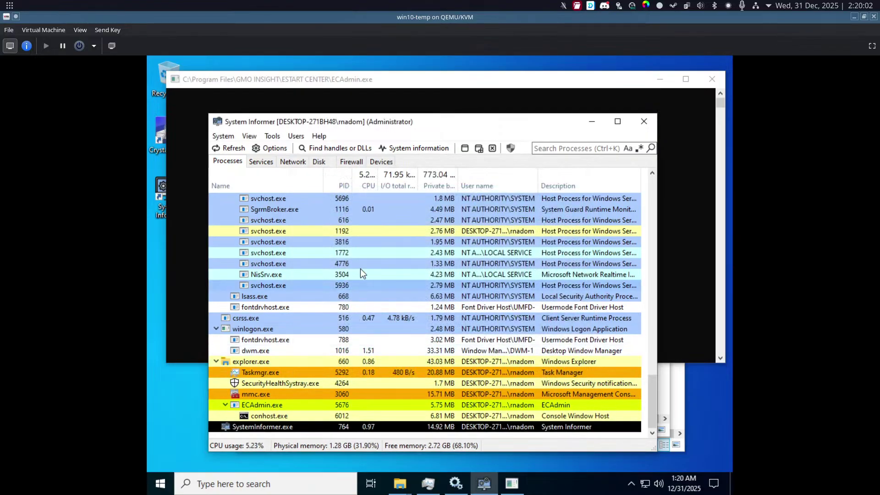
Inspect the general properties and full statistics of the ECAdmin.exe process, including its network I/O, and close its properties.
right_click(285, 403)
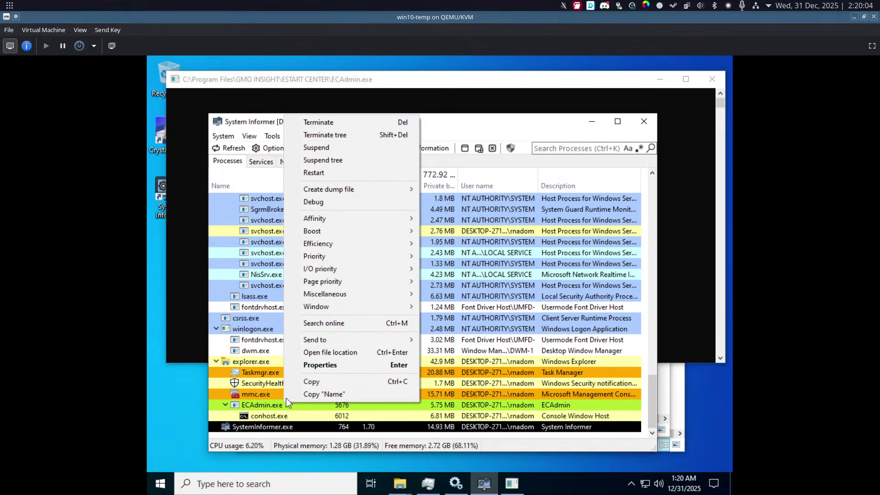
left_click(357, 366)
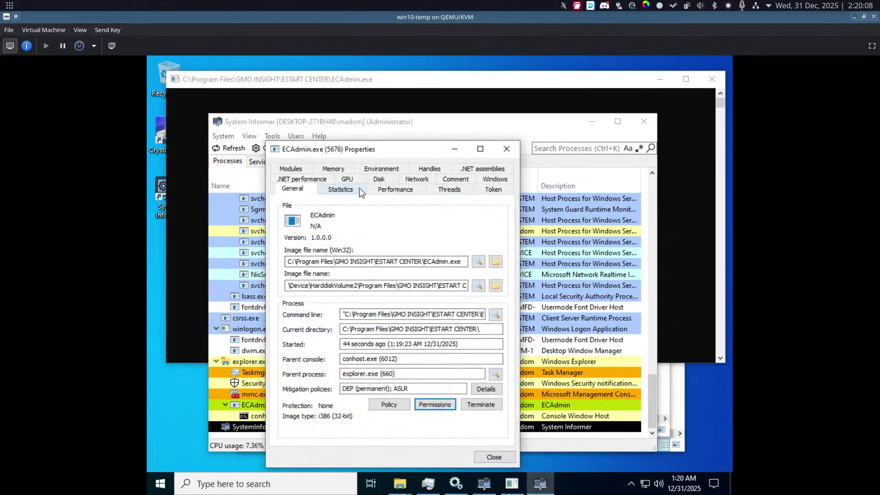
left_click(359, 188)
scroll(390, 238, "down", 6)
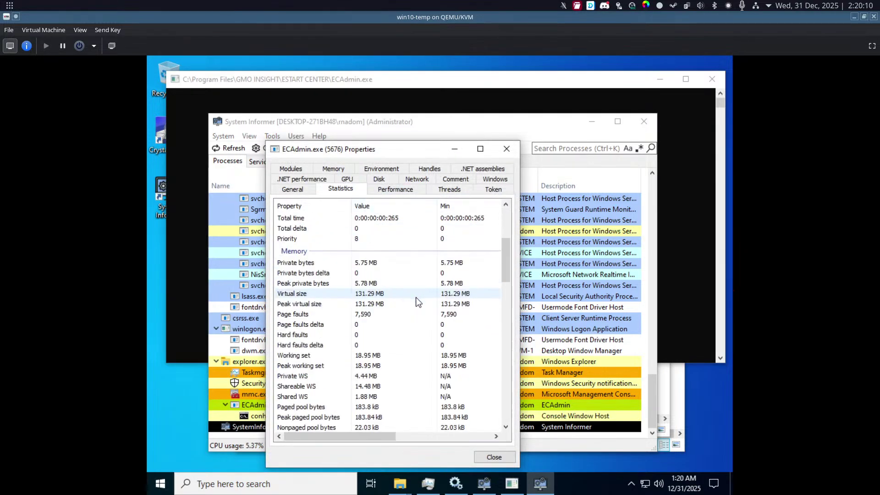
scroll(417, 303, "down", 15)
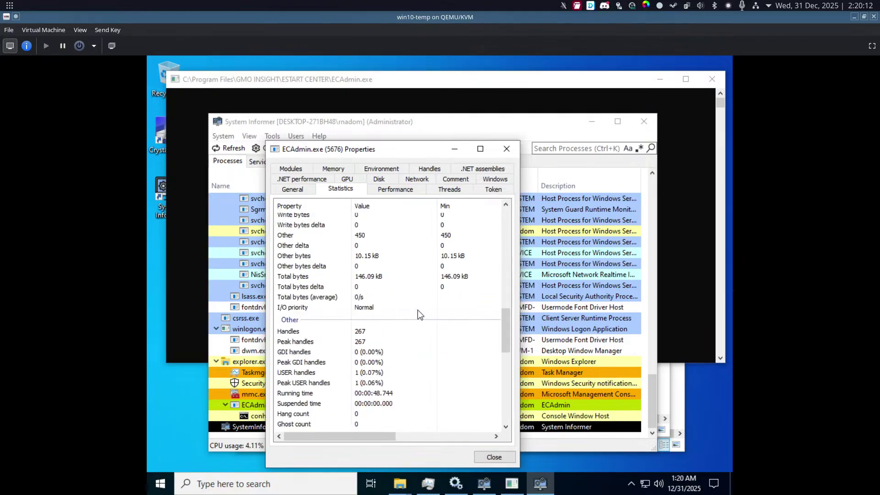
scroll(419, 316, "down", 7)
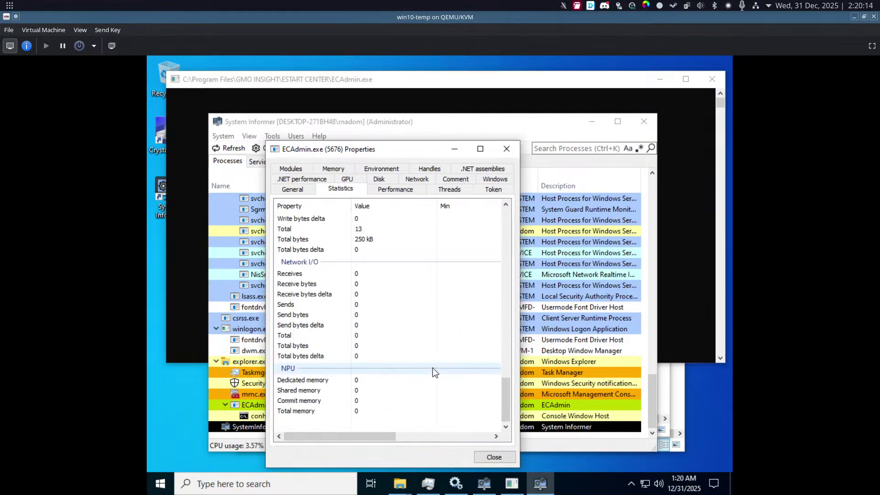
left_click(495, 457)
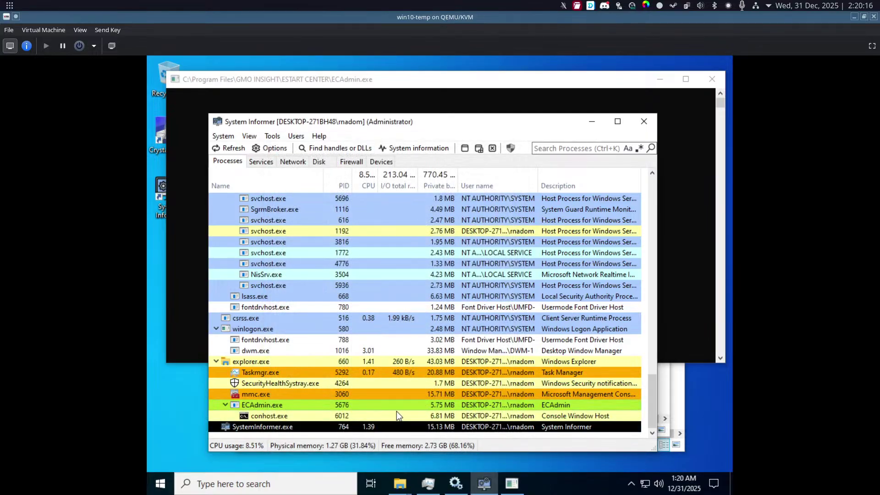
Find the ECAdmin service, E-Start Admin Service, in System Informer's list of services and select it.
left_click(272, 164)
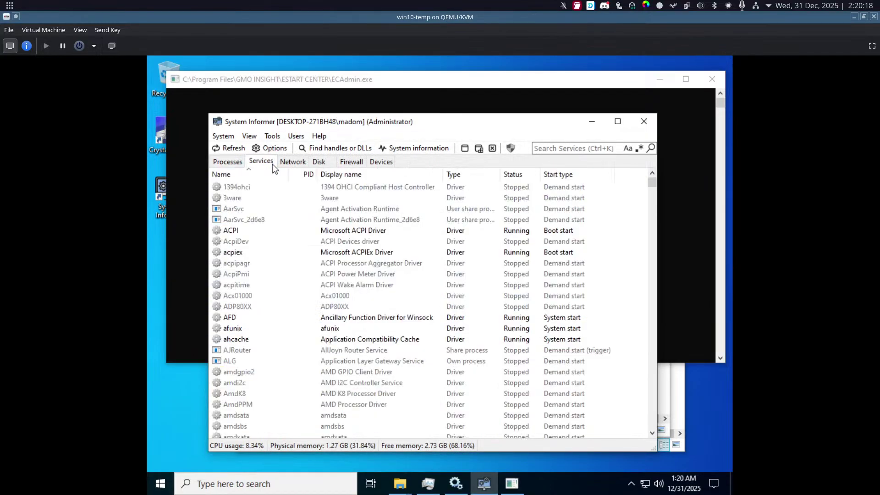
type("appv")
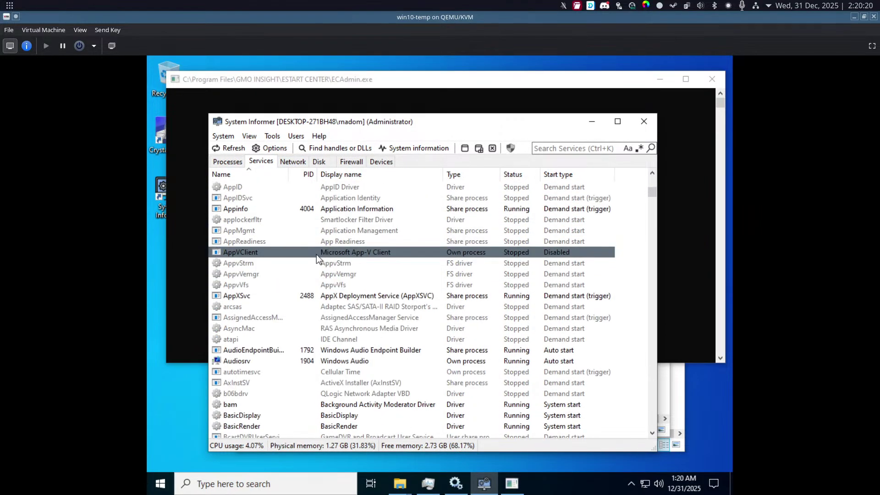
scroll(317, 259, "down", 11)
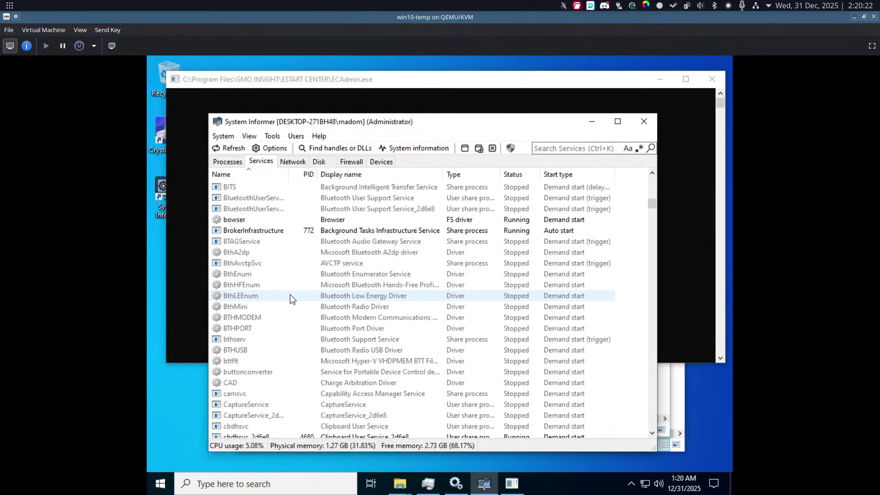
type("cdfs")
scroll(292, 297, "down", 1)
type("cngh")
scroll(295, 306, "down", 5)
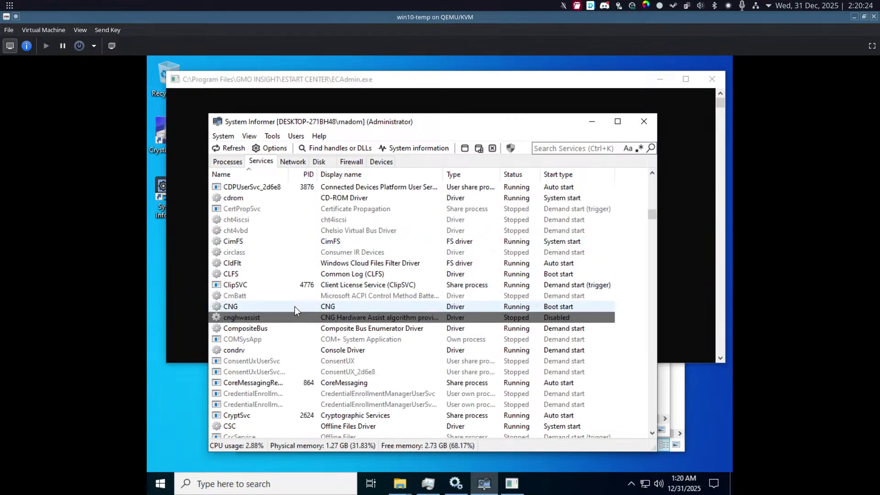
scroll(294, 311, "down", 10)
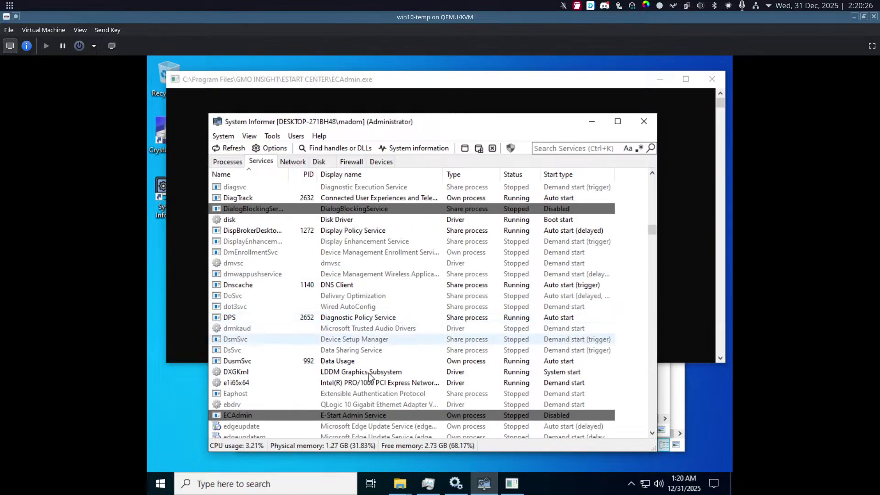
scroll(442, 428, "down", 2)
left_click(382, 351)
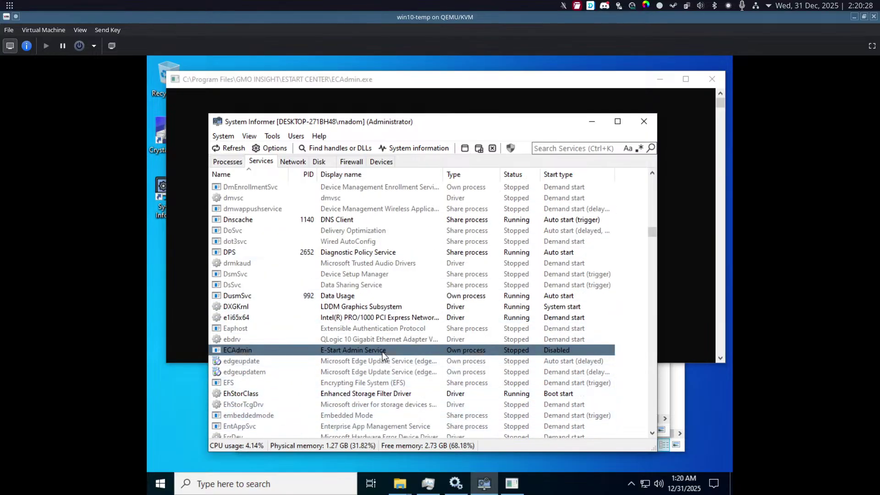
Try to start the ECAdmin service from System Informer's service list.
right_click(383, 351)
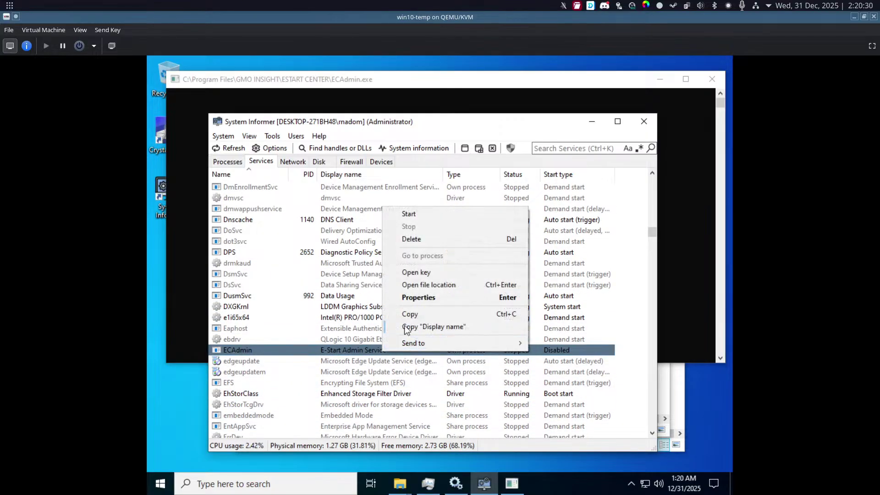
left_click(408, 214)
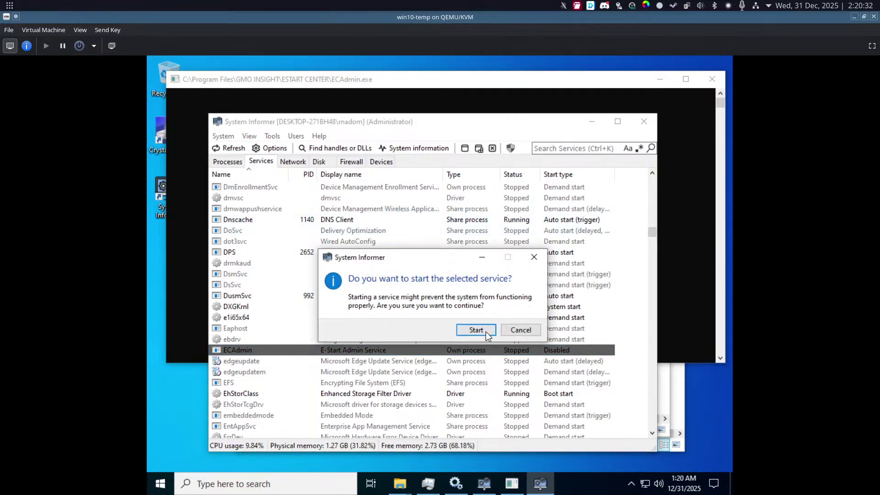
left_click(476, 330)
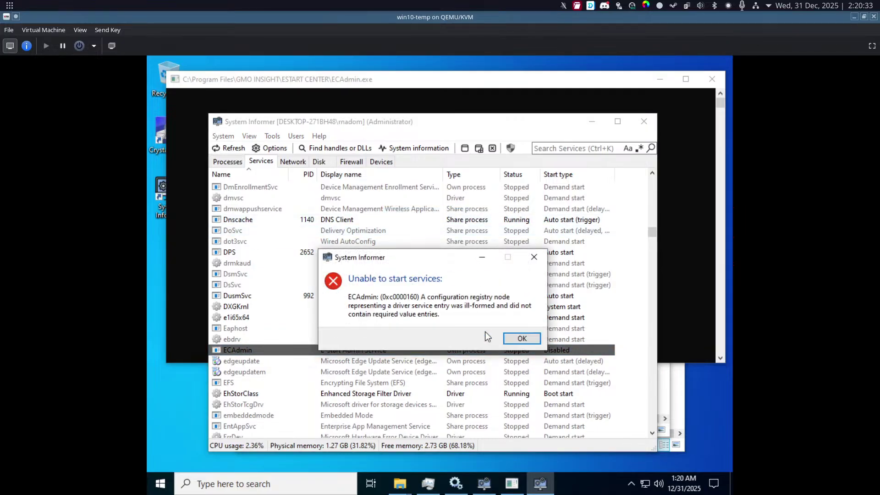
left_click(521, 339)
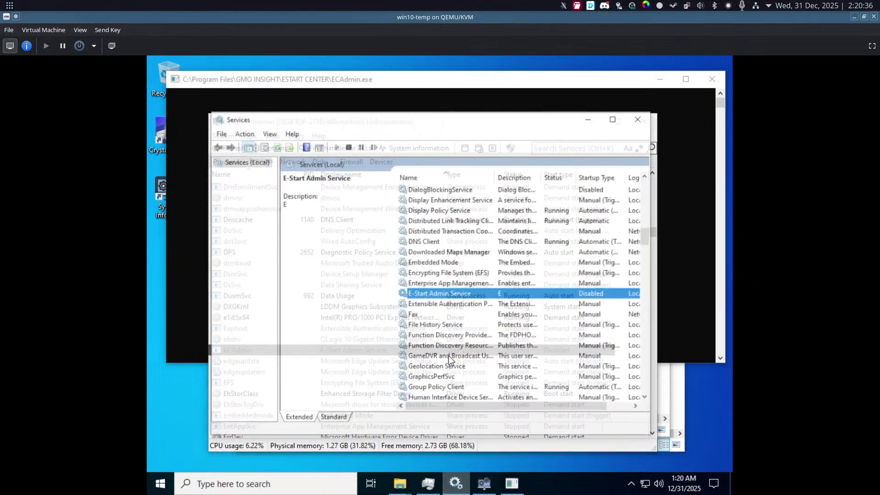
In the Windows Services console, set E-Start Admin Service's startup type to Automatic and start the service.
right_click(436, 284)
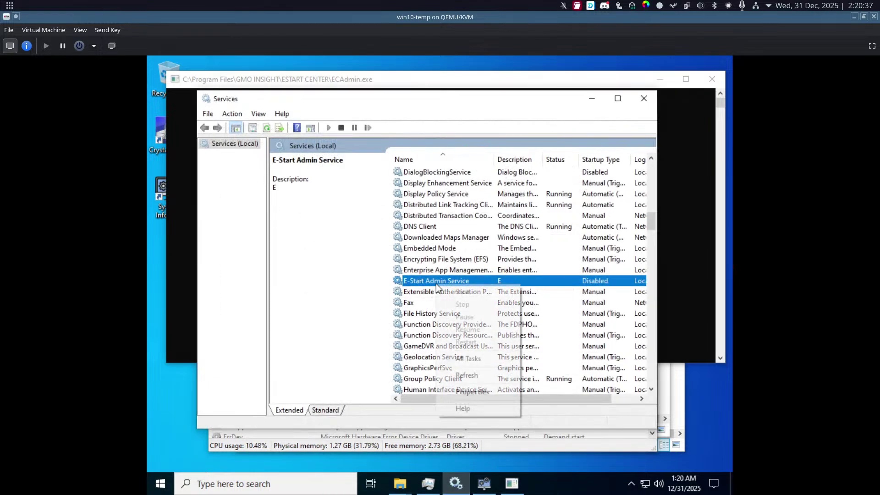
left_click(472, 391)
left_click(398, 256)
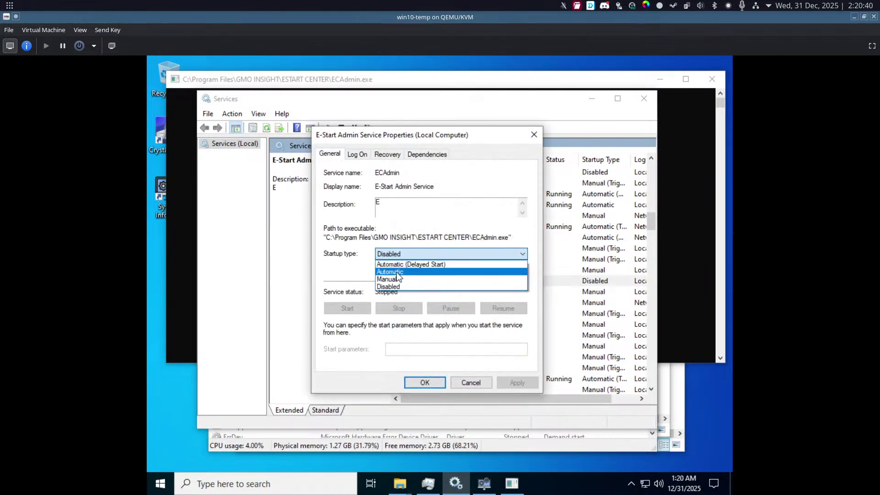
left_click(391, 271)
left_click(517, 383)
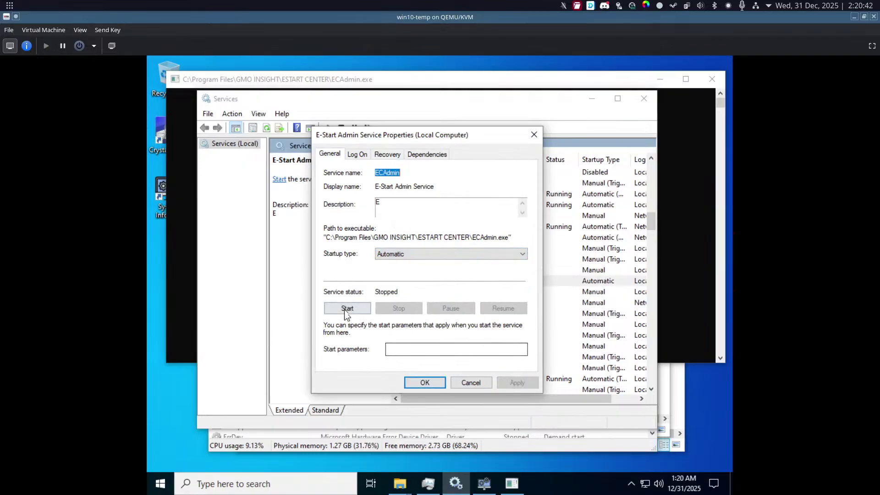
left_click(348, 308)
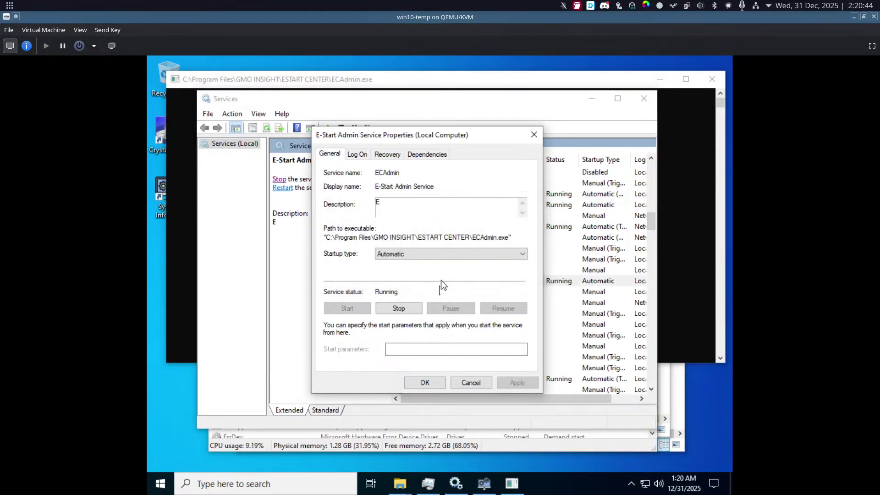
left_click(425, 382)
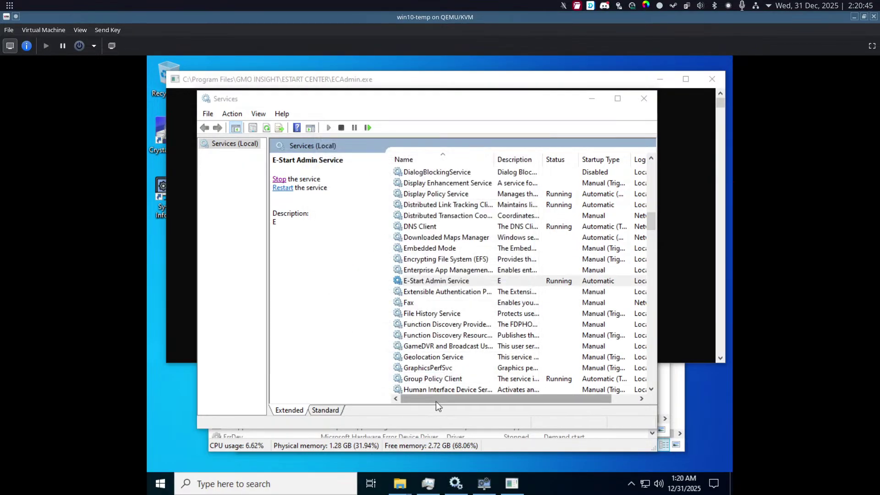
Back in System Informer, review every page of the ECAdmin service's properties, from general and recovery to package and comment, and close them.
left_click(519, 445)
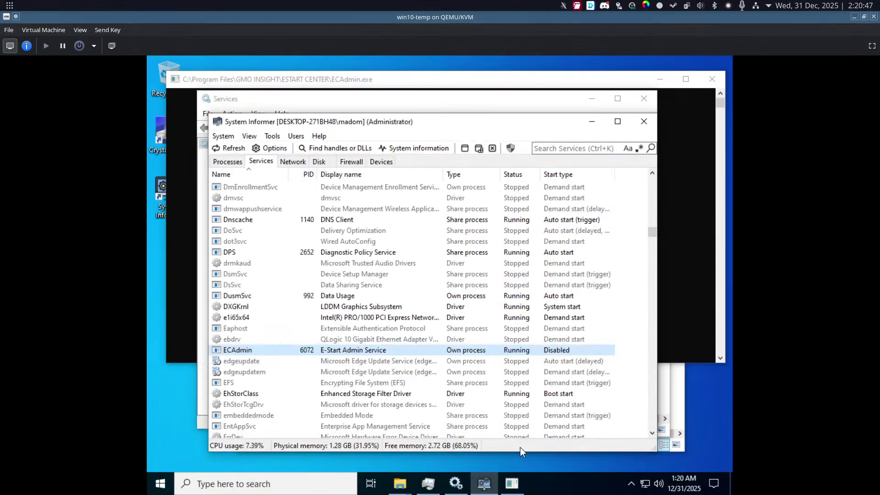
right_click(354, 352)
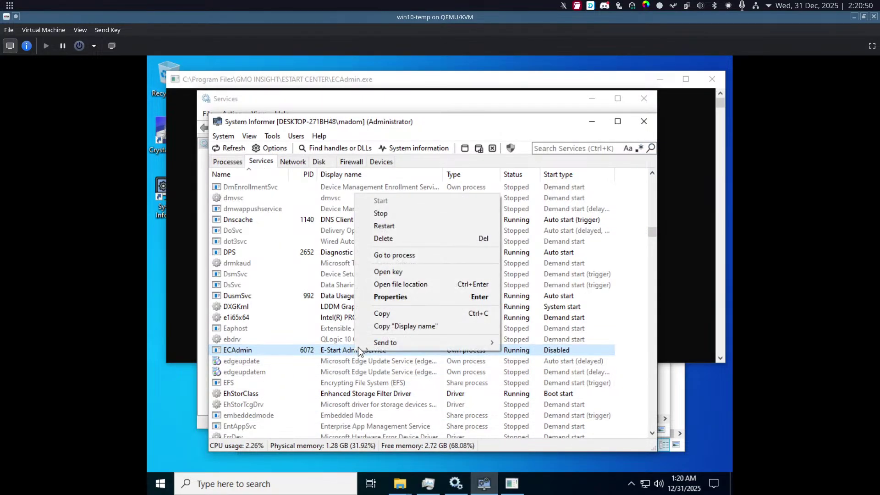
left_click(395, 297)
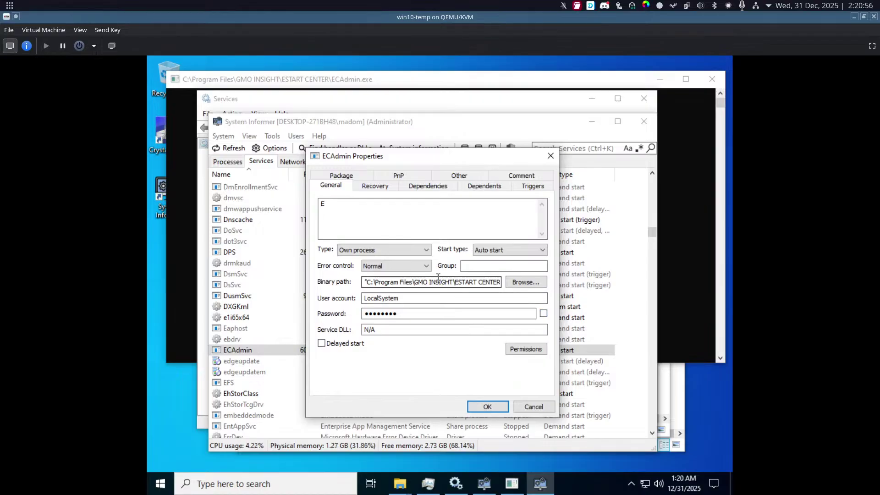
left_click(388, 183)
left_click(418, 187)
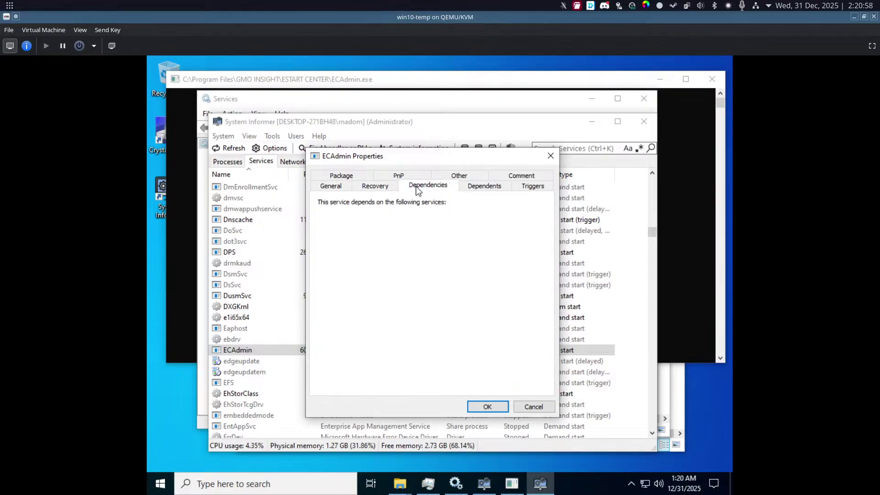
left_click(472, 186)
left_click(520, 186)
left_click(357, 179)
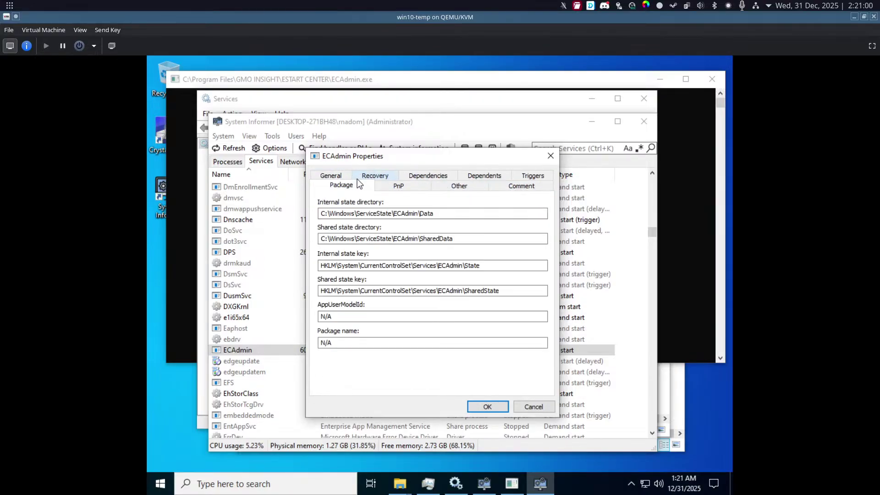
left_click(394, 188)
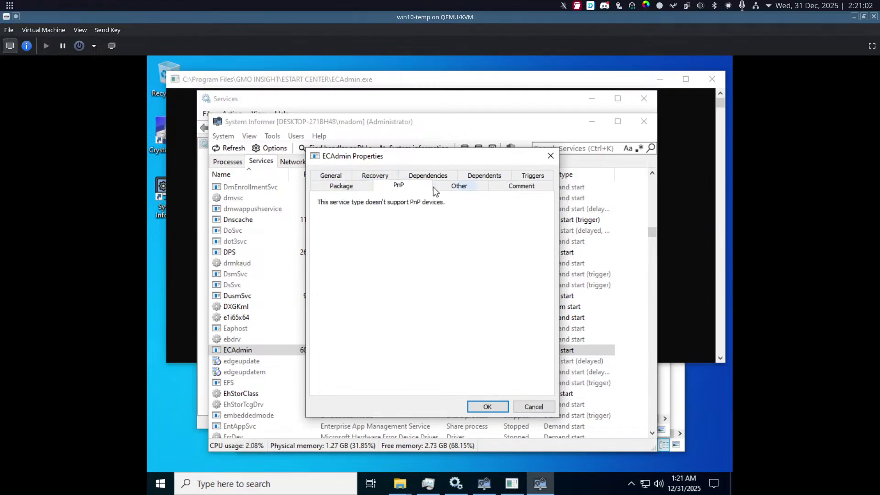
left_click(452, 188)
left_click(512, 188)
left_click(550, 156)
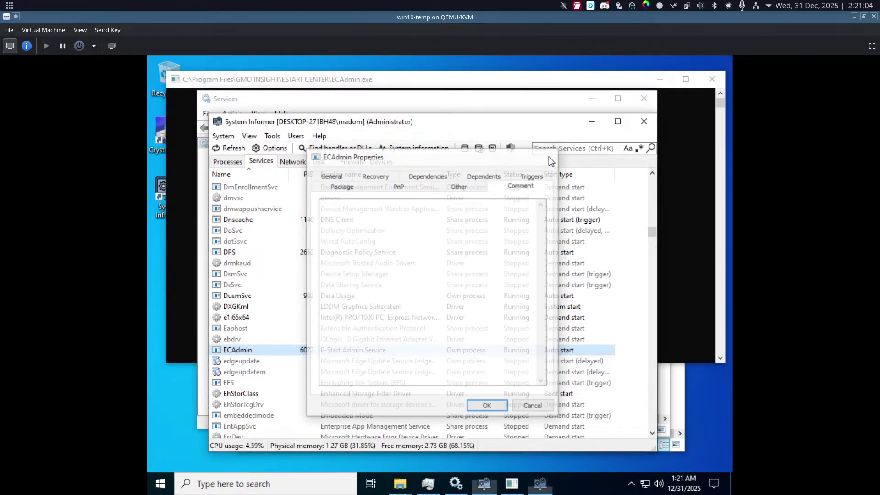
Bring the Windows Services console to the front and minimize it.
mouse_move(416, 489)
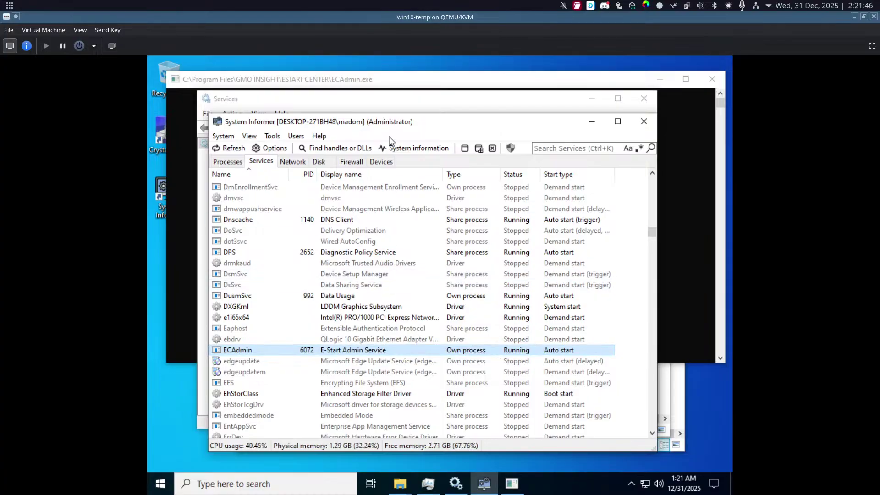
left_click(387, 101)
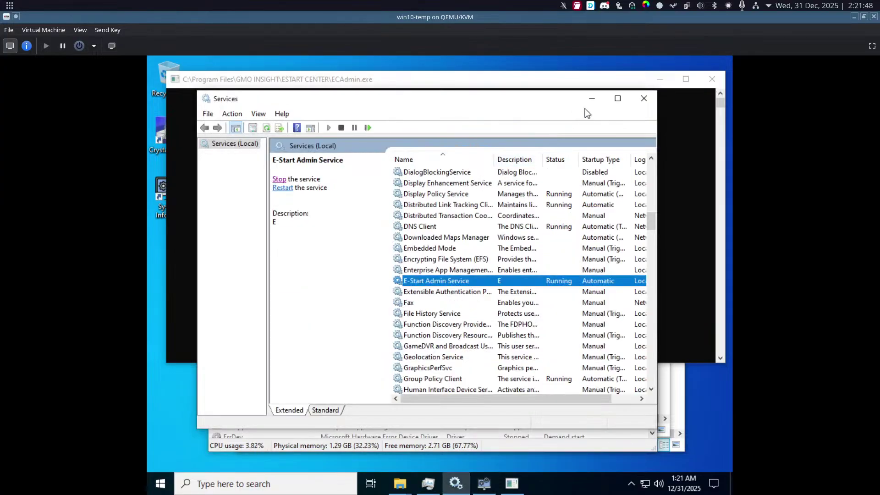
left_click(592, 98)
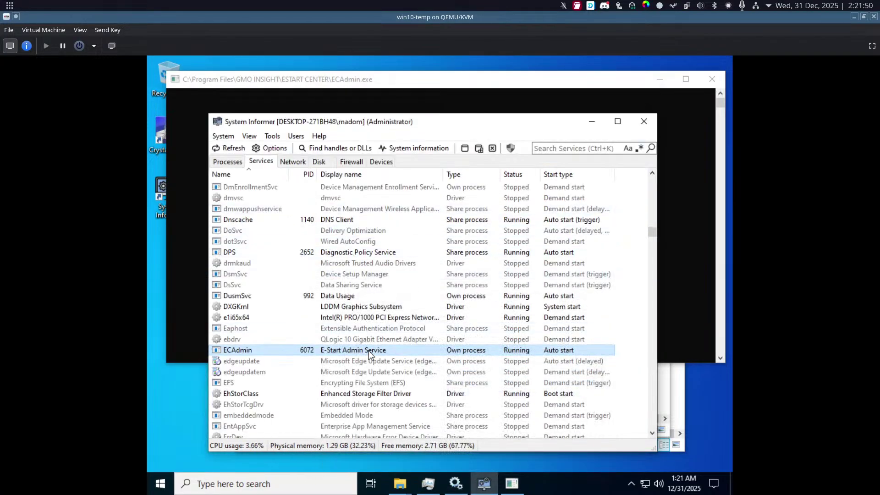
Inspect ECAdmin.exe's entry in the network connections with a widened local port column, and jump to its owning process.
left_click(303, 164)
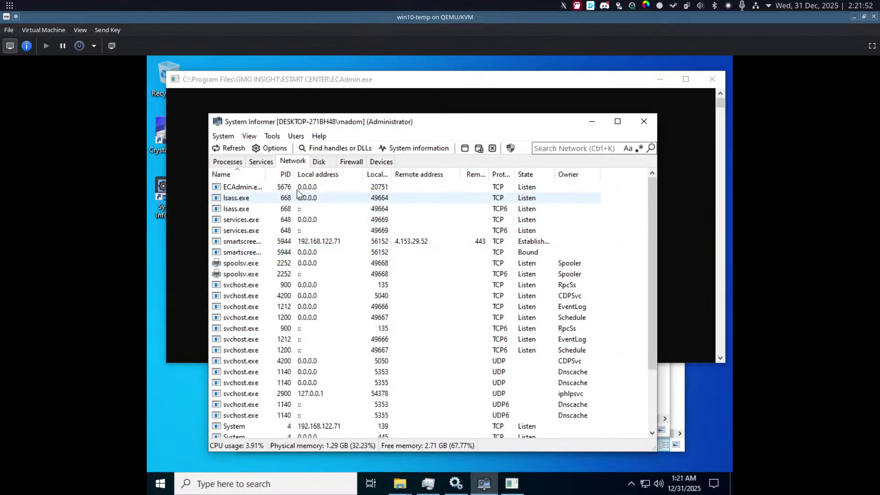
left_click(308, 187)
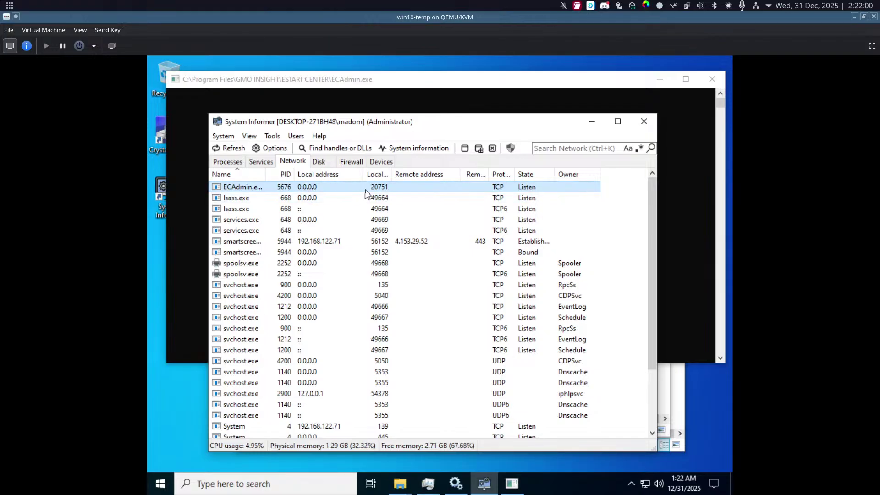
left_click_drag(392, 175, 455, 174)
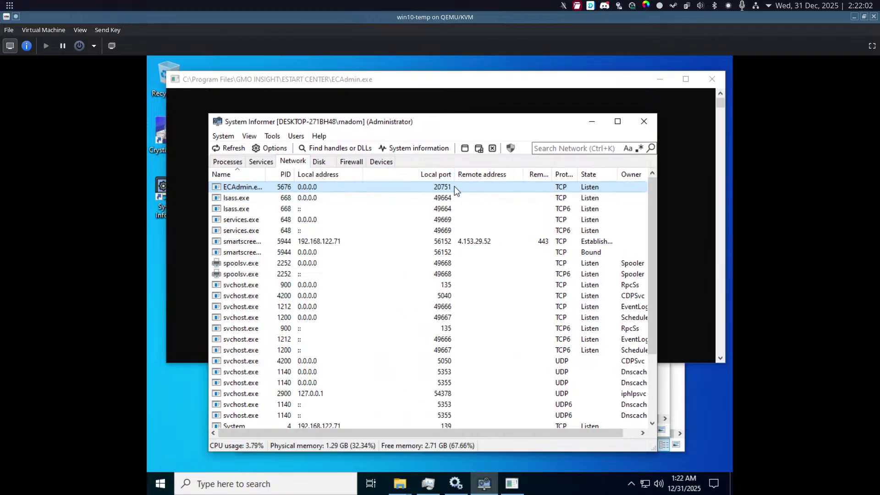
double_click(452, 188)
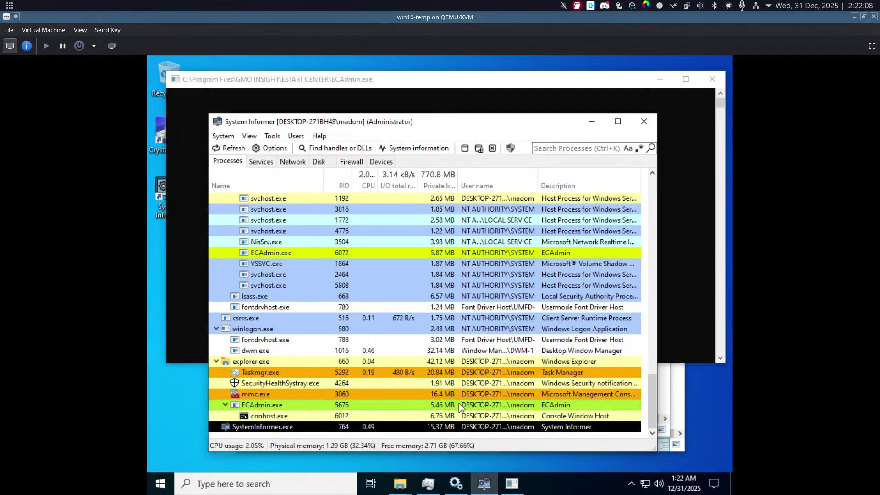
Examine ECAdmin.exe's entry across all columns of the network connections and go to its owning process.
left_click(319, 163)
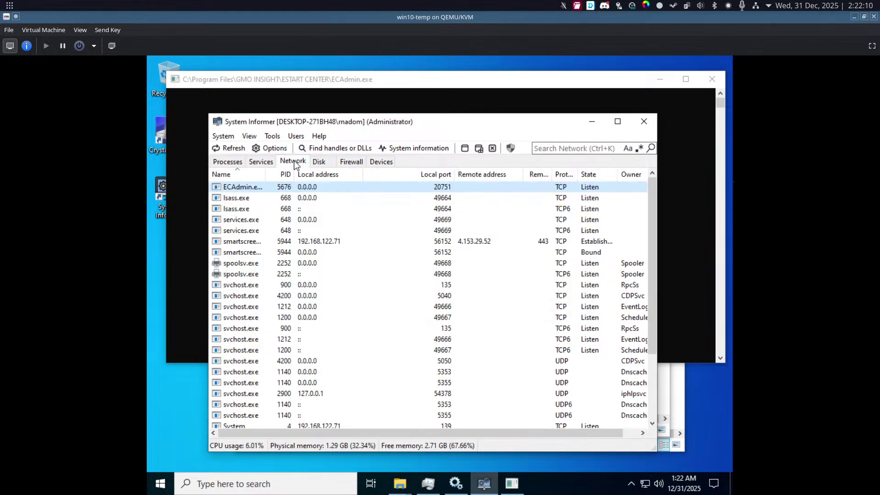
left_click(292, 161)
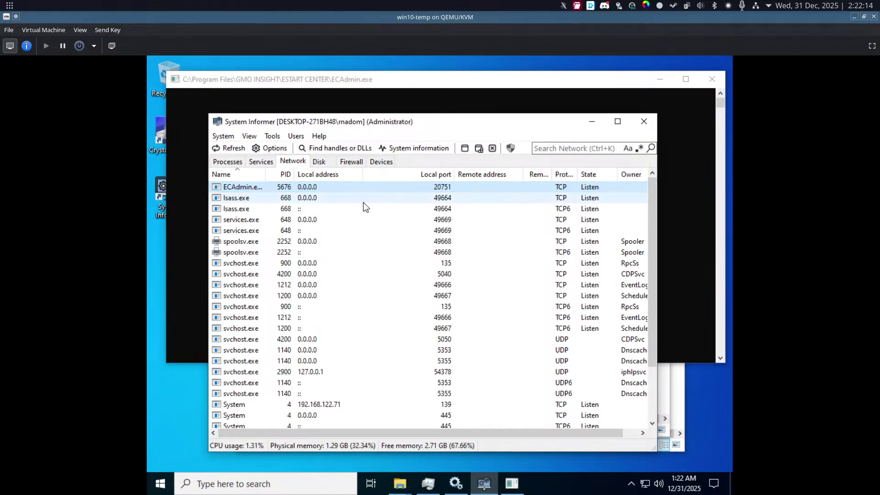
scroll(470, 417, "right", 2)
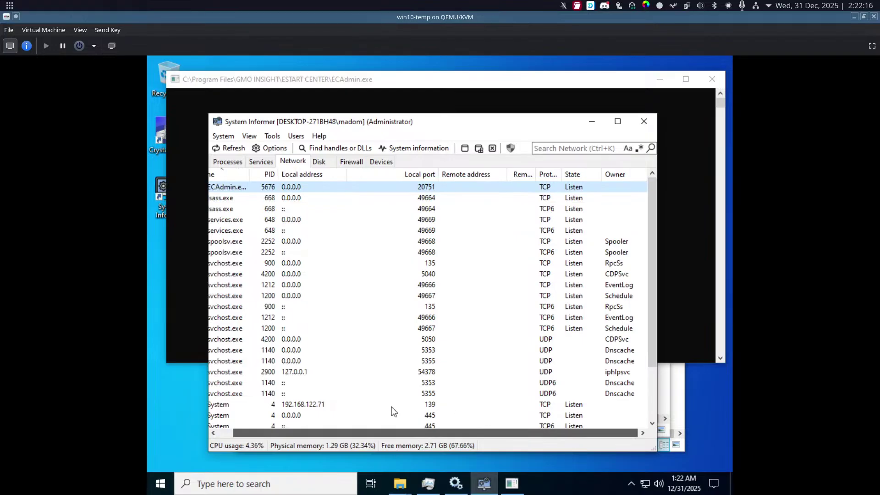
scroll(392, 408, "left", 2)
right_click(312, 188)
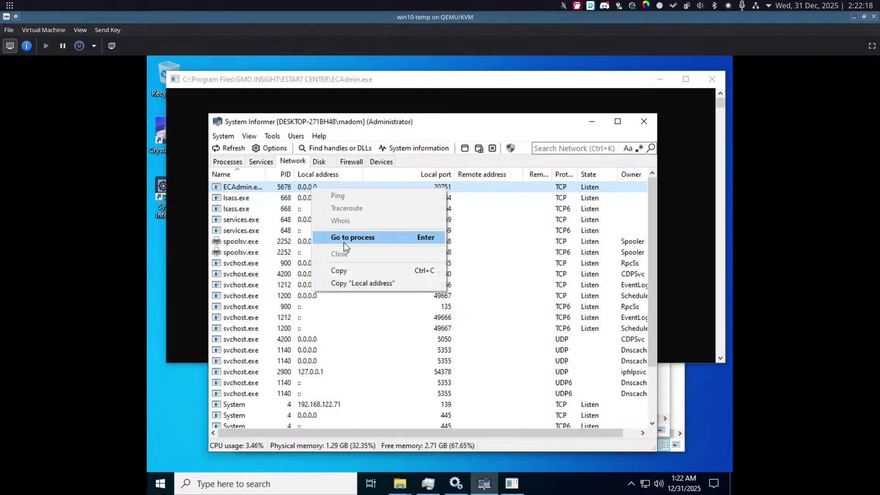
left_click(351, 238)
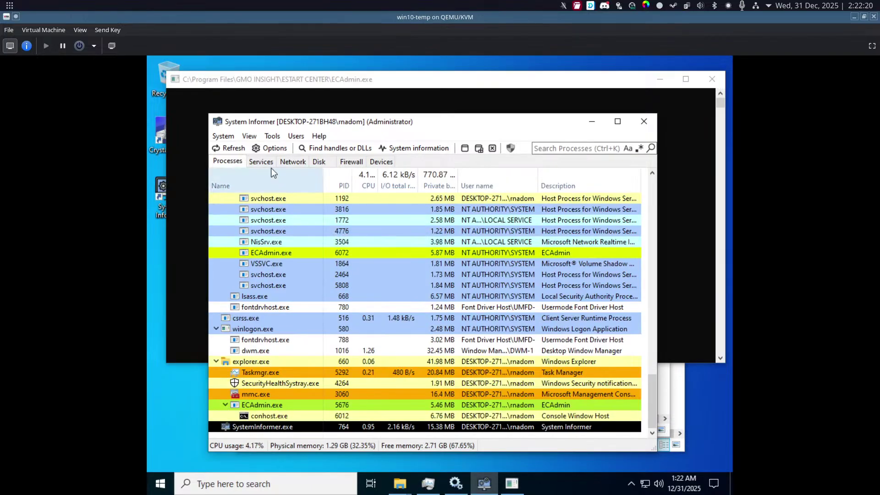
Reopen the network connections, check the actions offered for ECAdmin.exe's entry, and sort the list by local address.
left_click(302, 162)
right_click(307, 186)
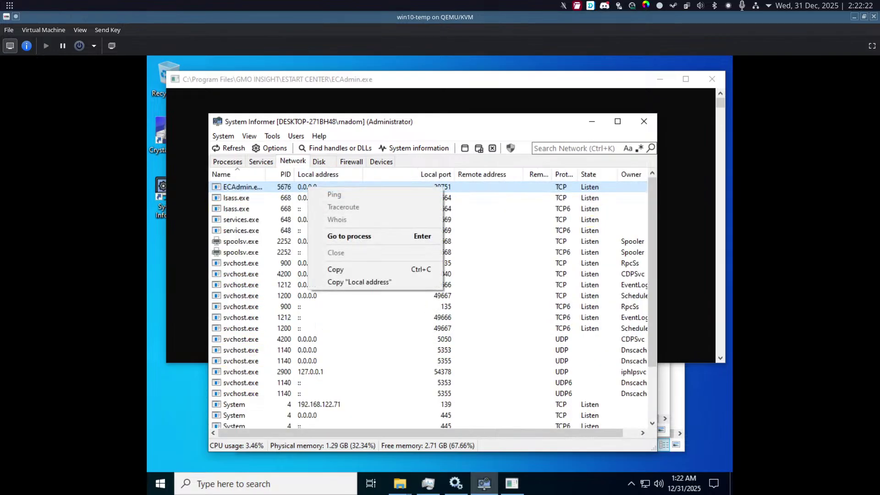
mouse_move(341, 487)
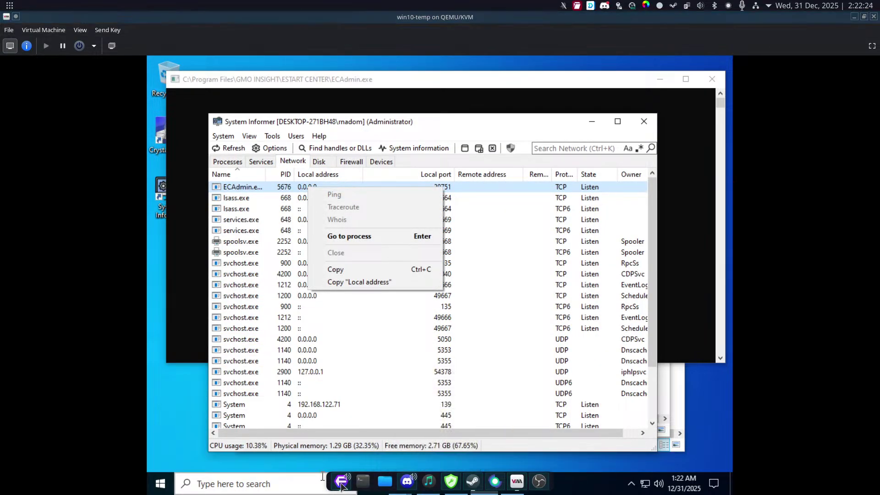
left_click(460, 187)
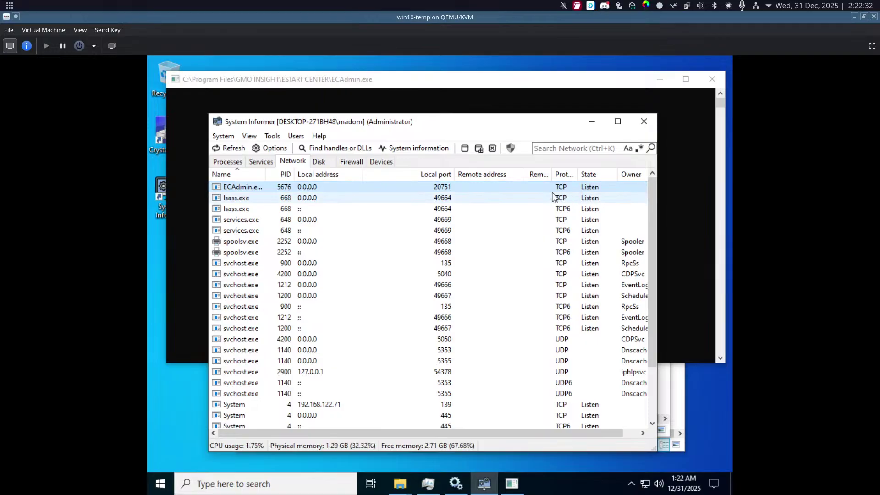
left_click(321, 174)
Inspect the firewall log's Port Scanning Prevention Filter entry and the actions available for it.
left_click(353, 162)
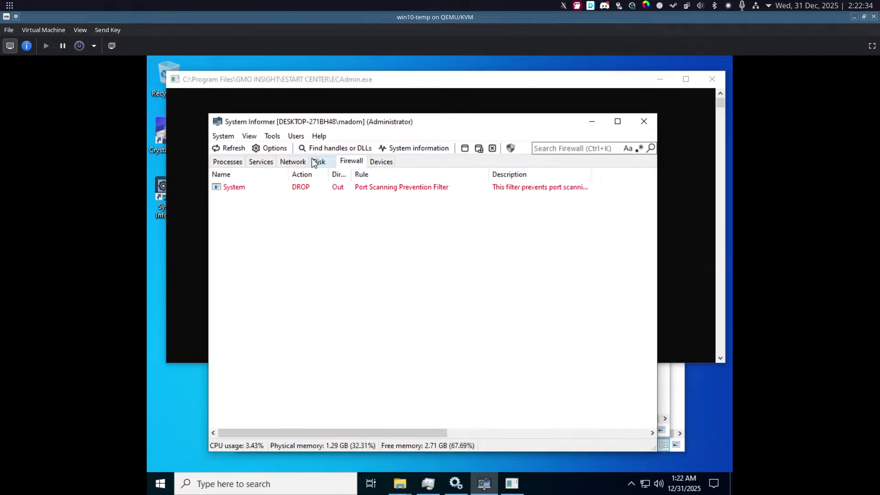
left_click(346, 190)
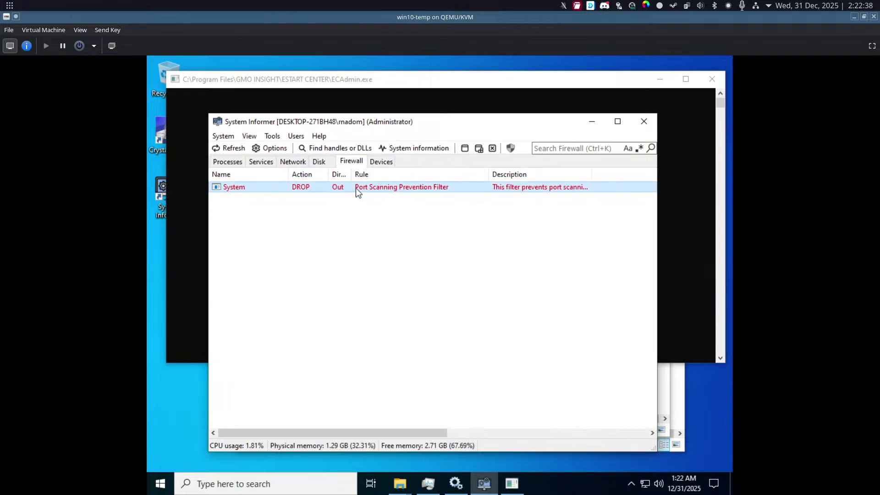
right_click(356, 188)
left_click(309, 214)
Compare ECAdmin.exe's network connection with its process entry and its open console window.
left_click(306, 164)
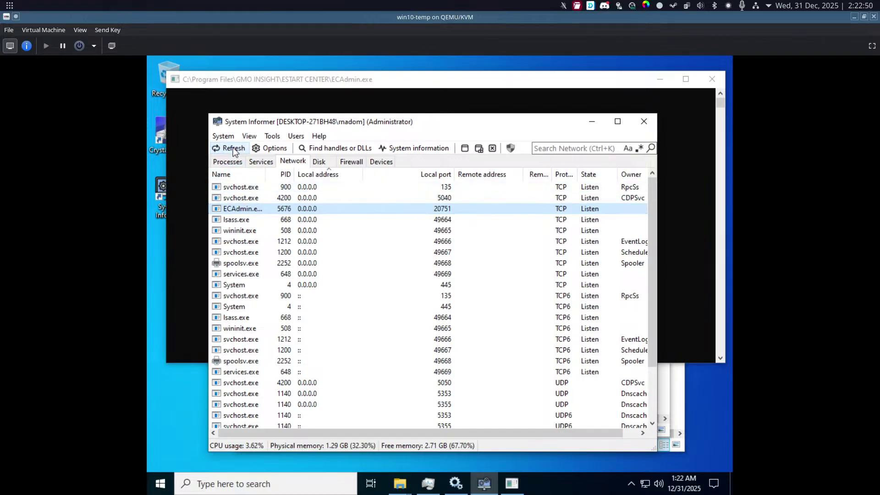
left_click(244, 162)
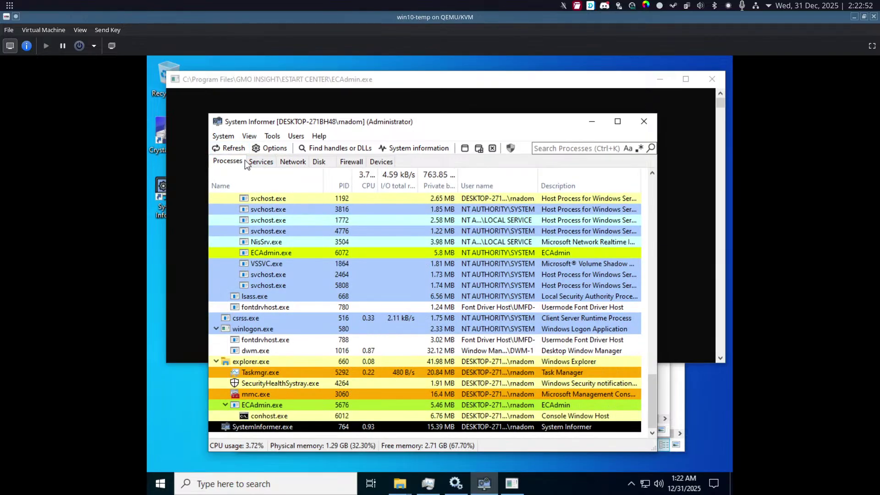
left_click(298, 161)
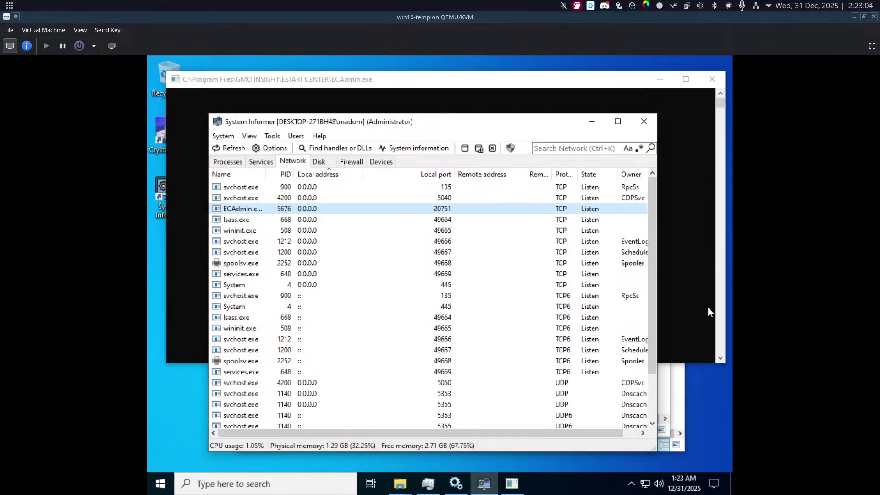
left_click(216, 163)
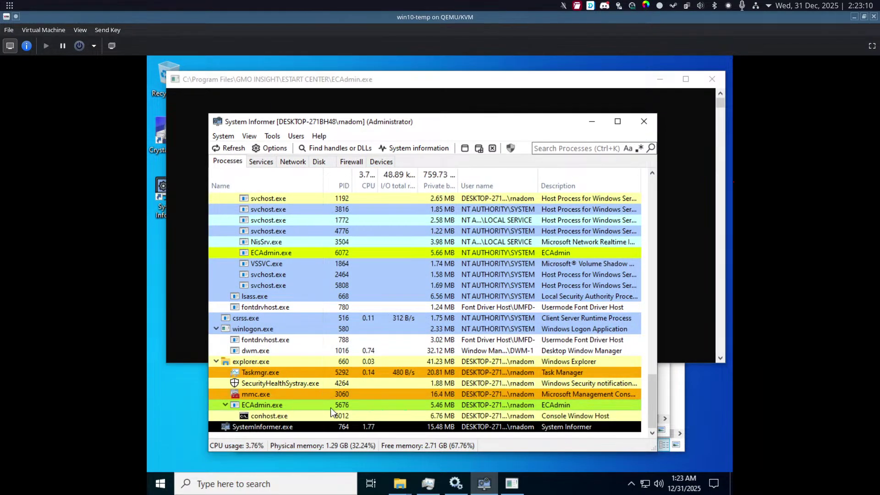
left_click(512, 483)
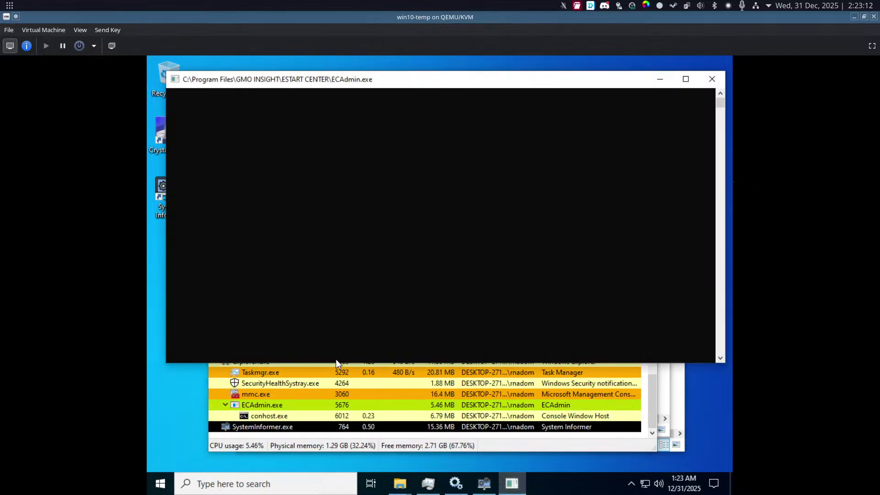
left_click(316, 410)
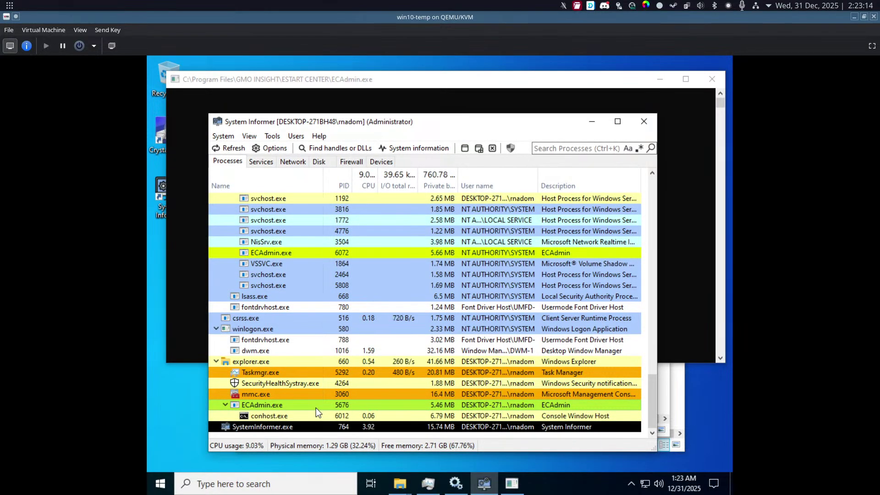
mouse_move(316, 408)
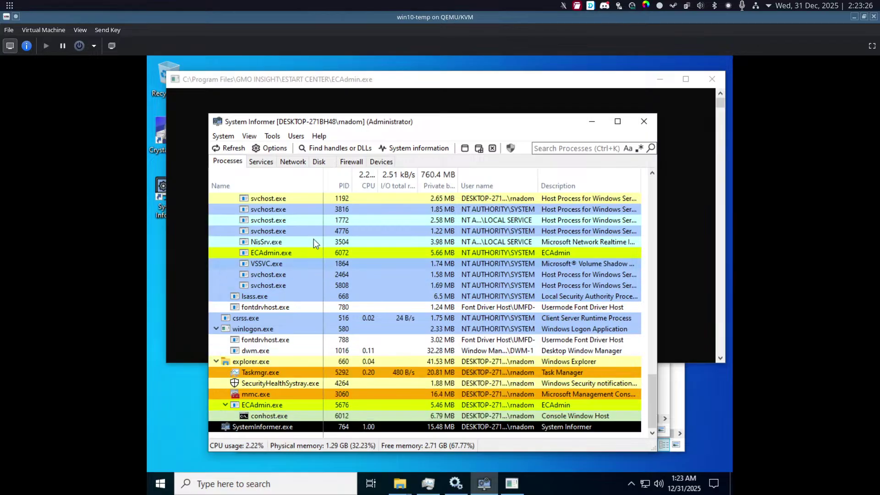
left_click(296, 162)
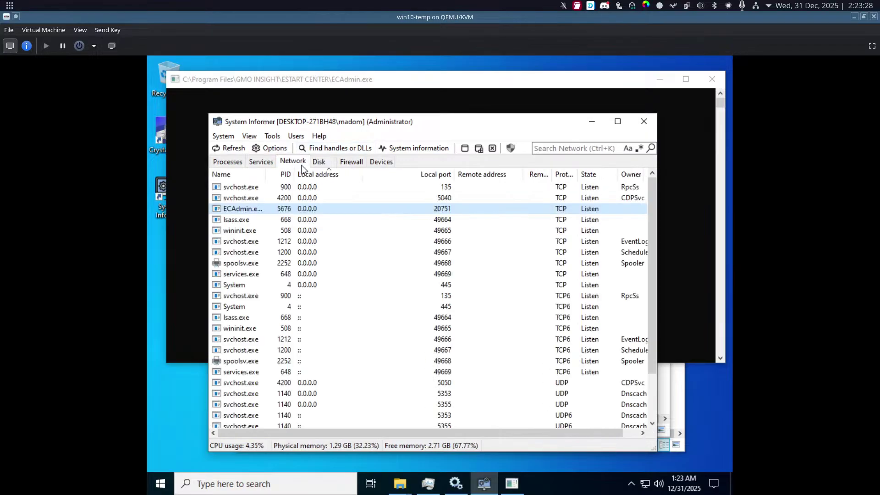
left_click(160, 484)
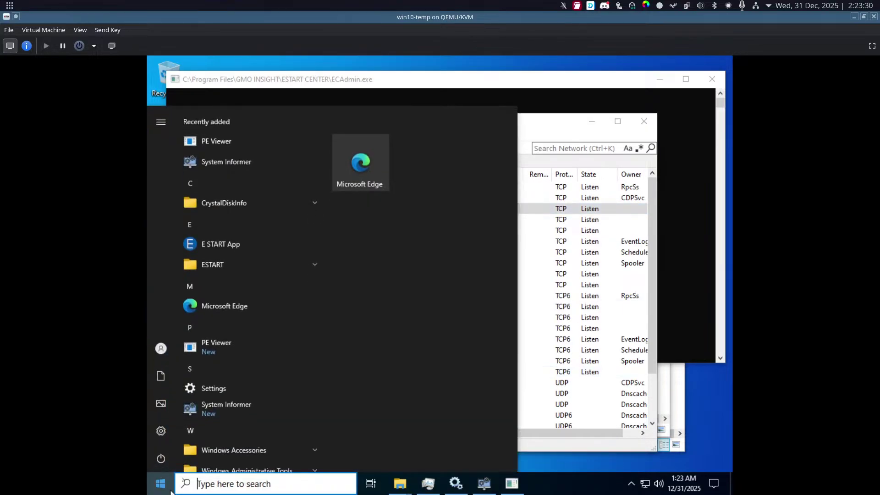
mouse_move(341, 491)
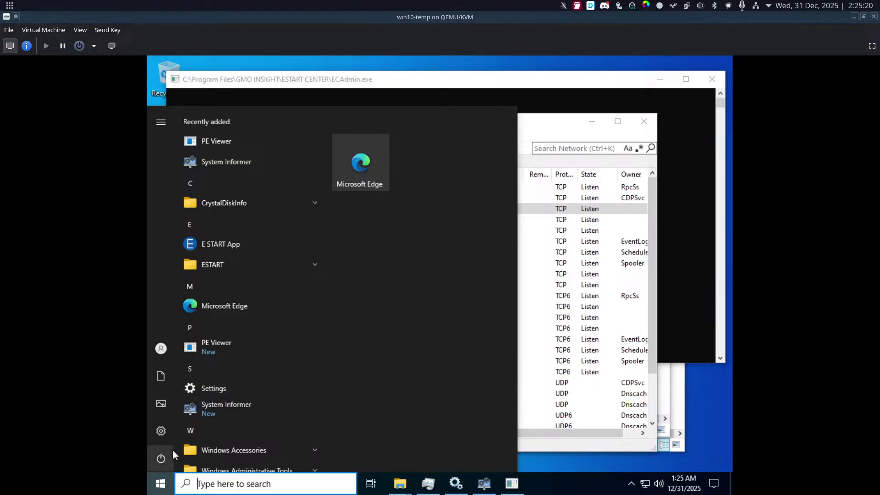
mouse_move(339, 490)
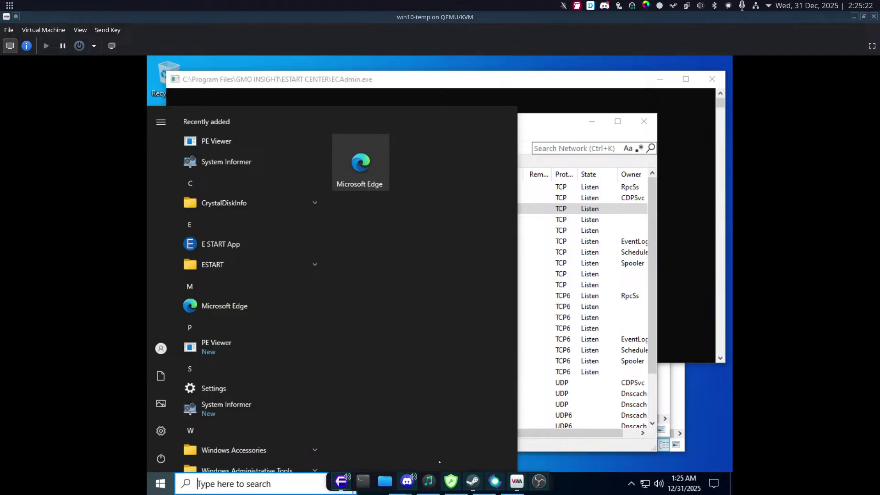
left_click(541, 123)
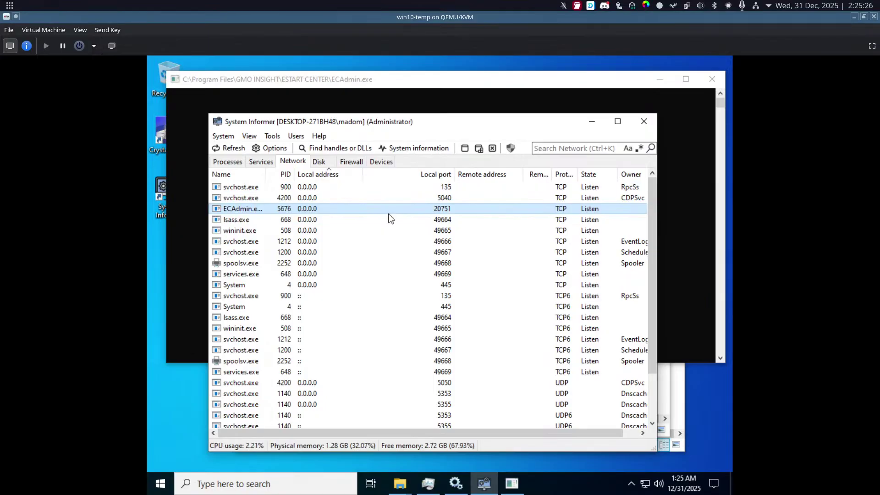
Look at the running processes again and bring the ESTART CENTER folder to the front.
left_click(218, 163)
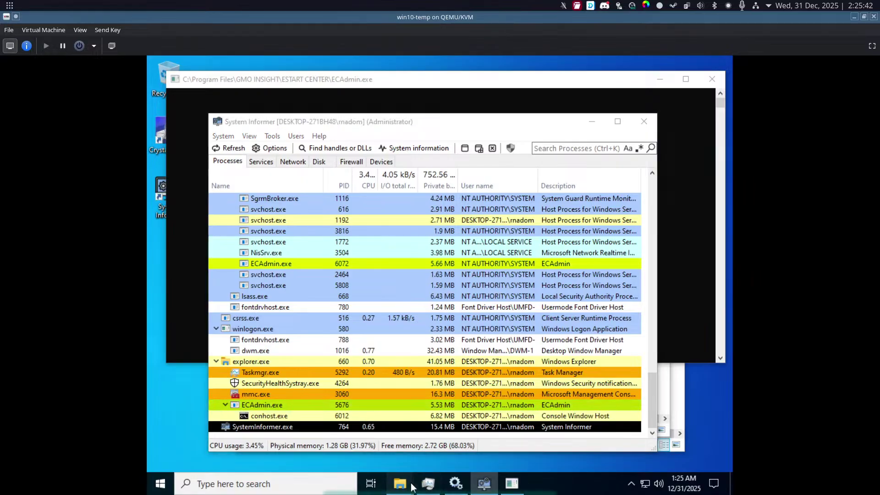
left_click(401, 477)
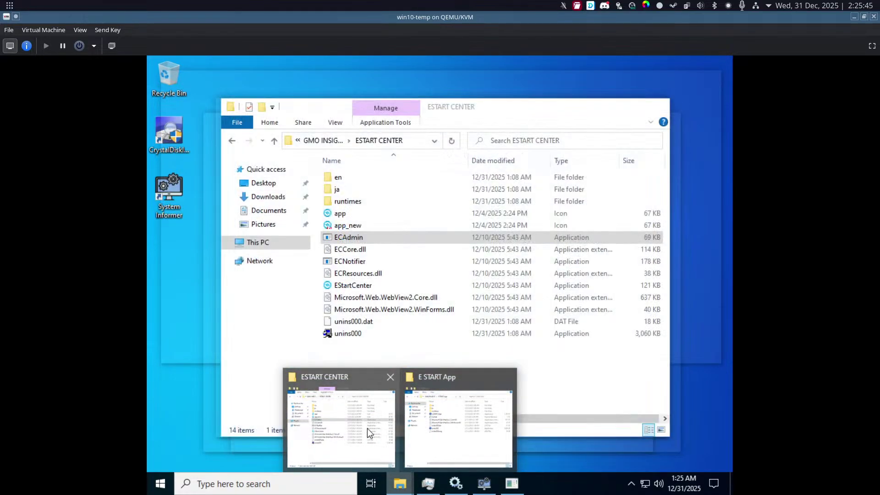
left_click(367, 428)
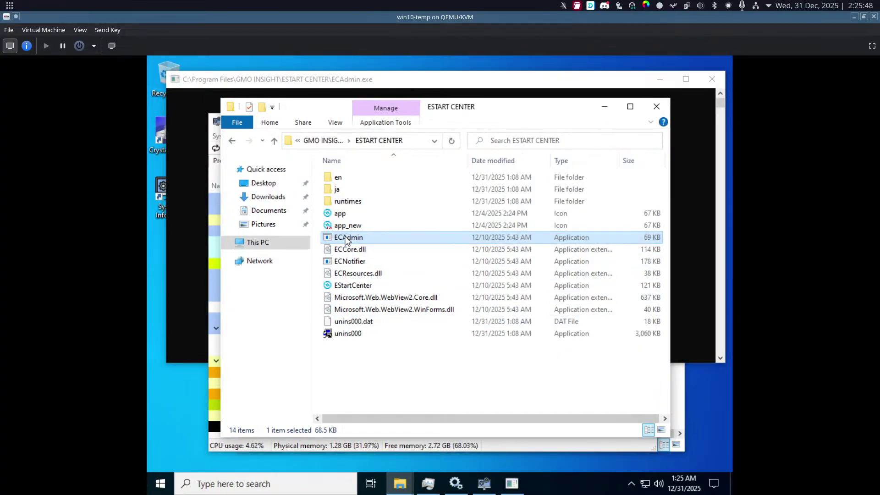
Check the ECNotifier and E START アプリ startup entries in Task Manager, and return to the ESTART CENTER folder.
left_click(429, 484)
left_click(408, 156)
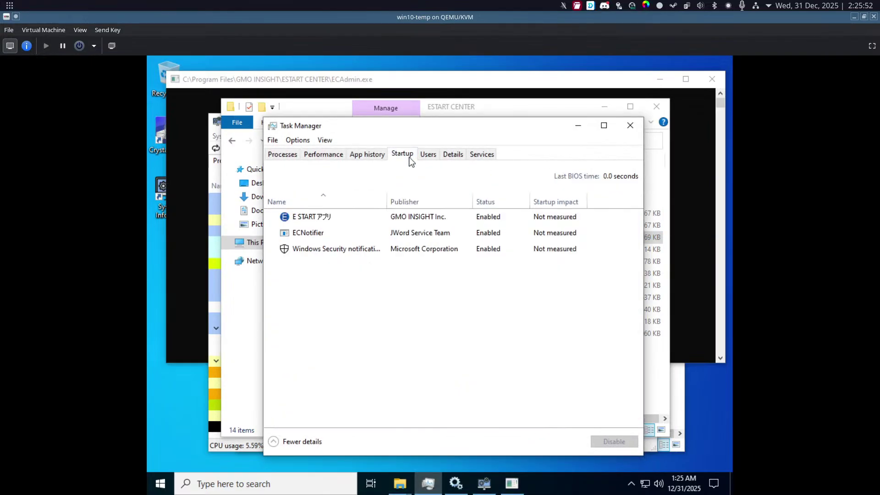
left_click(308, 234)
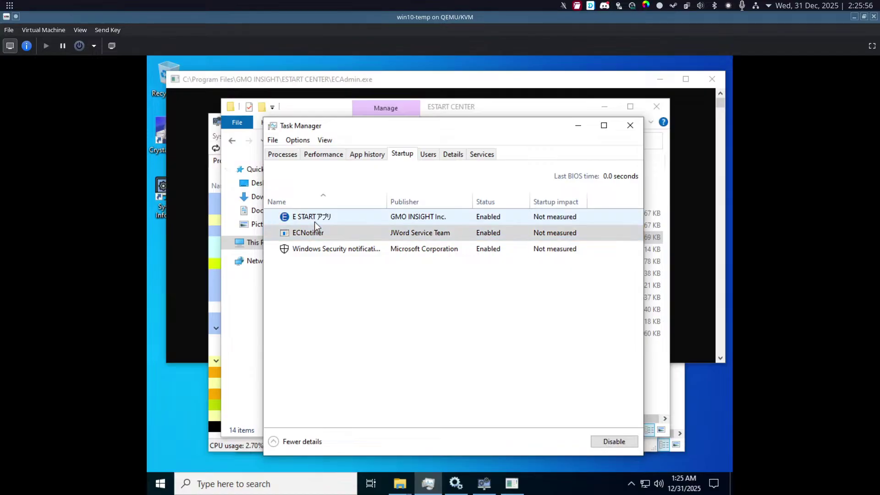
left_click(315, 222)
left_click(498, 114)
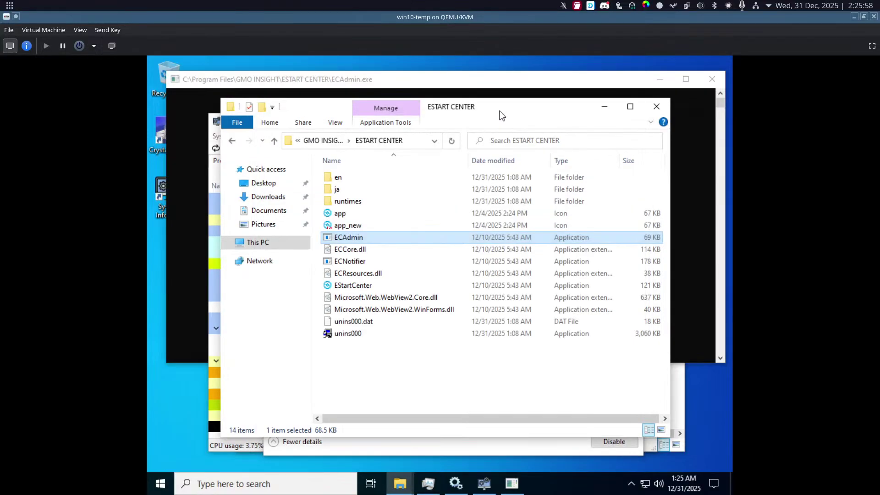
Launch E START App and look for its process among Task Manager's apps and background processes.
left_click(160, 484)
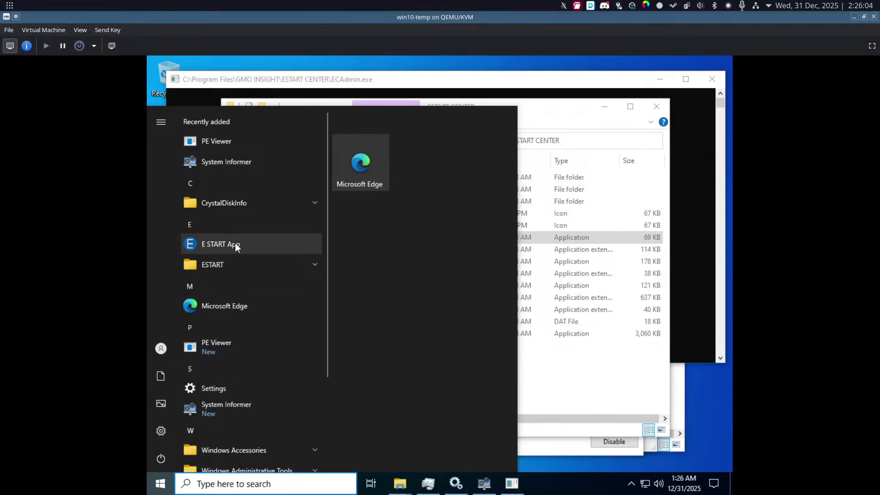
left_click(236, 243)
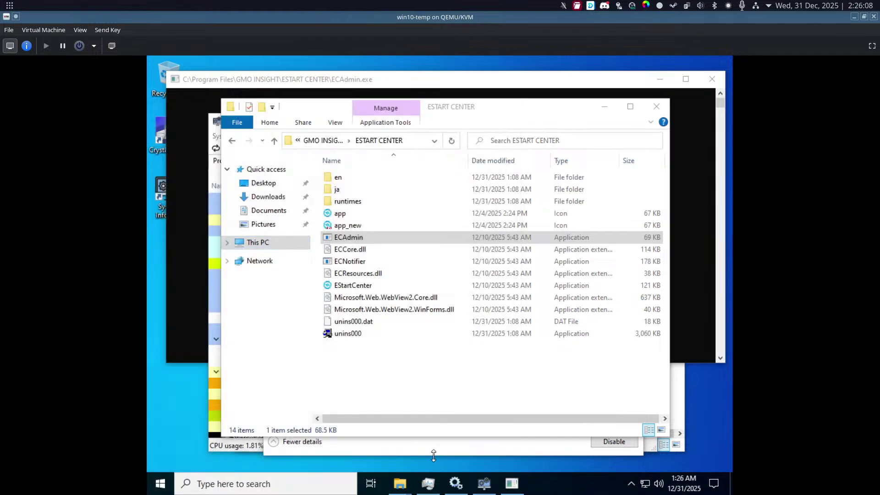
left_click(428, 483)
left_click(282, 154)
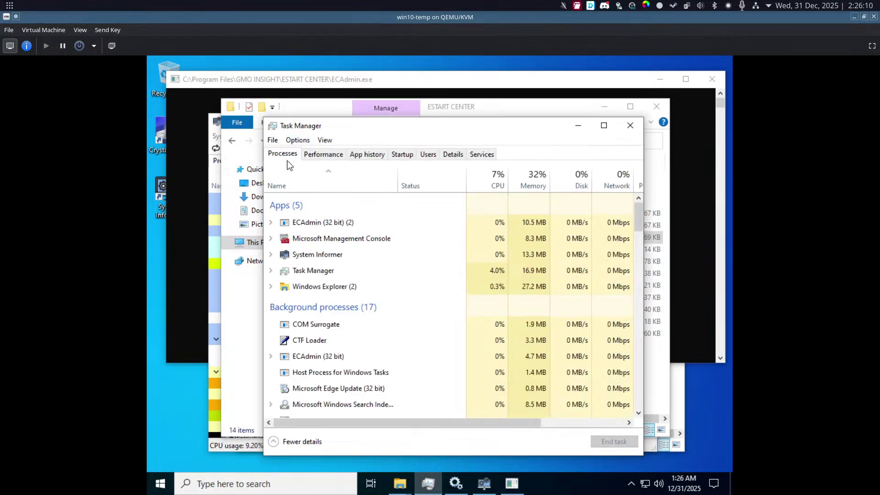
scroll(346, 297, "down", 6)
scroll(346, 296, "up", 4)
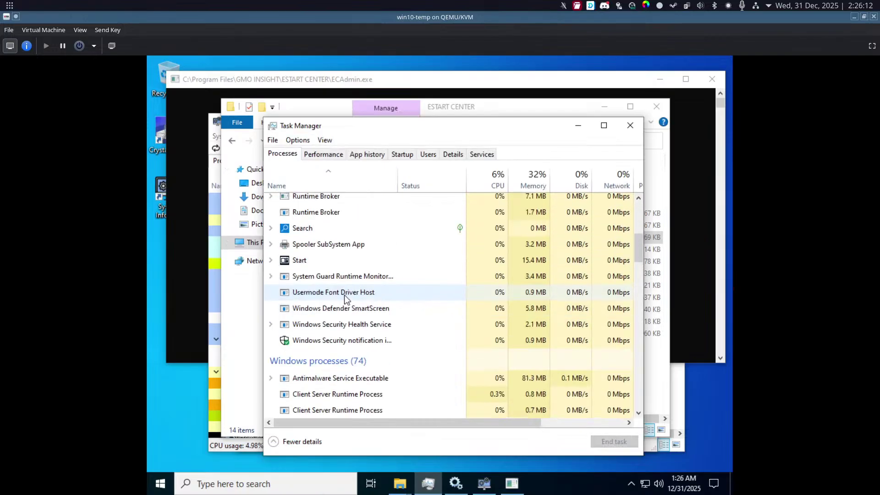
Switch back to System Informer and examine the process tree around ECAdmin.exe.
mouse_move(400, 492)
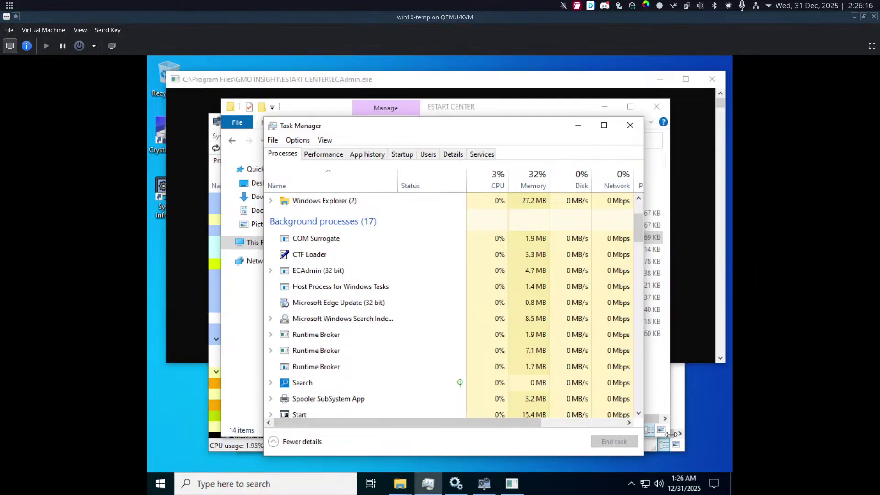
mouse_move(720, 494)
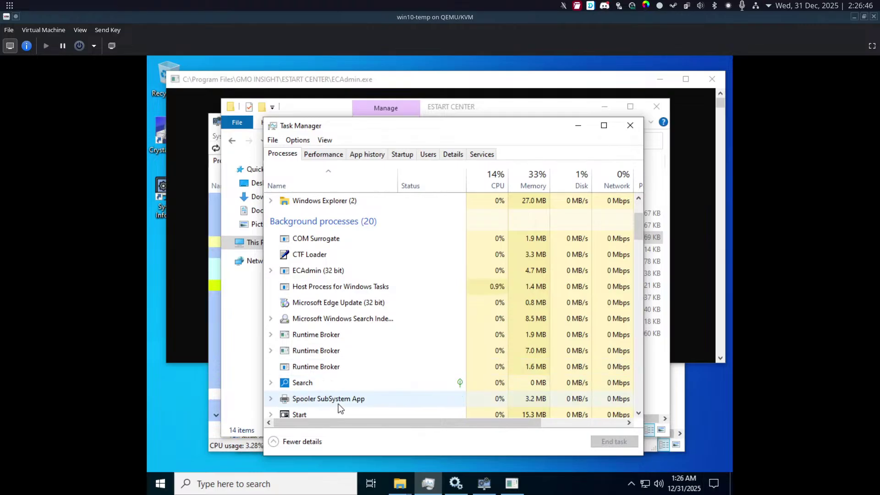
left_click(213, 389)
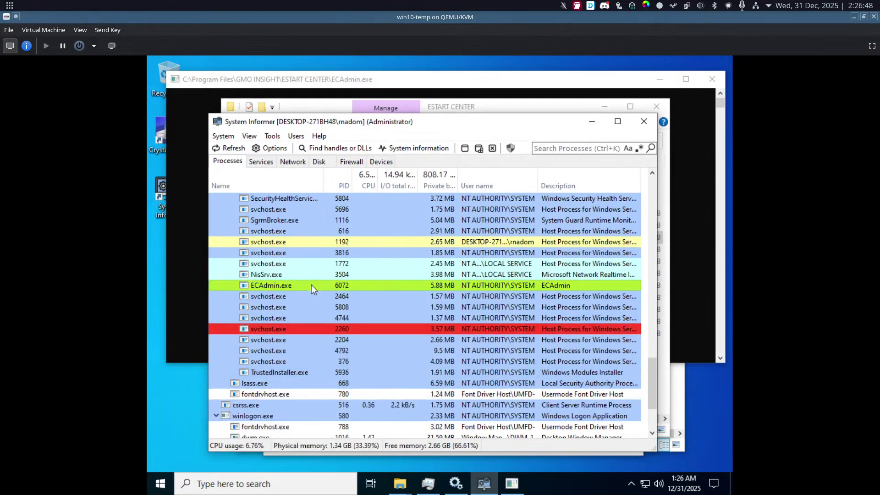
Examine the processes around ECAdmin.exe, look through the network, disk, firewall, device and service views, and return to the process tree.
scroll(316, 319, "up", 4)
scroll(390, 347, "up", 6)
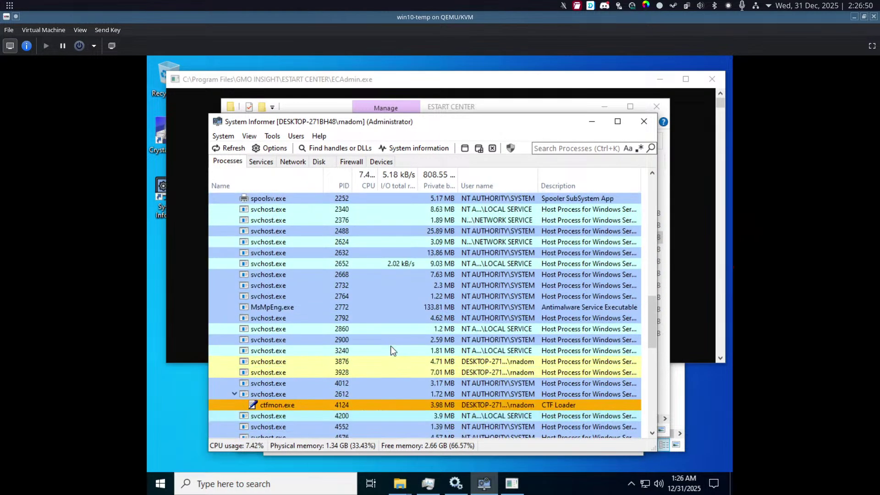
scroll(390, 347, "down", 10)
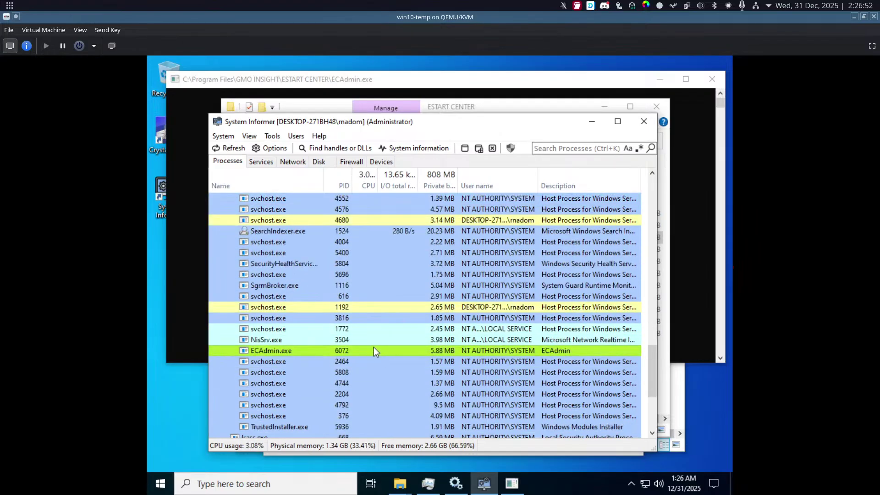
left_click(295, 164)
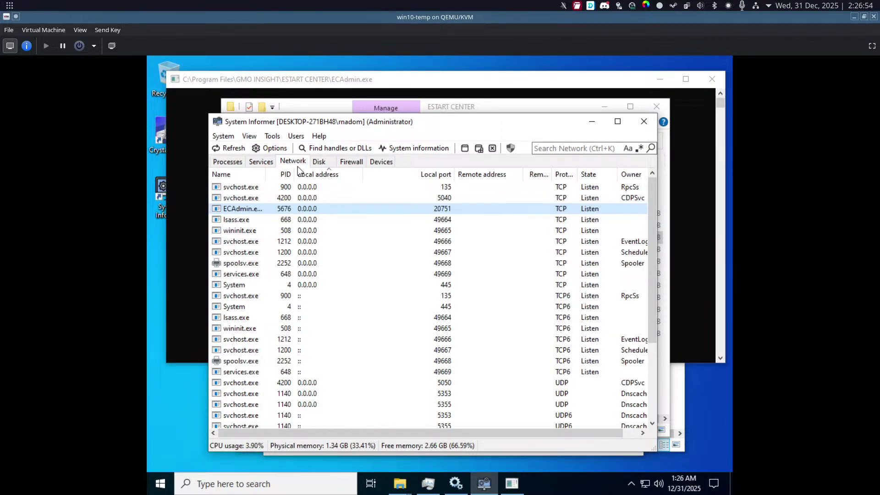
left_click(318, 162)
left_click(350, 163)
left_click(380, 164)
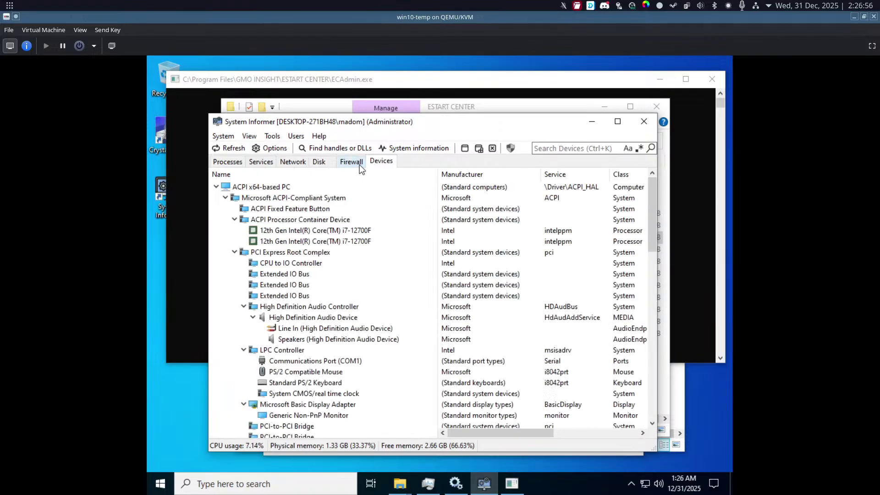
left_click(260, 162)
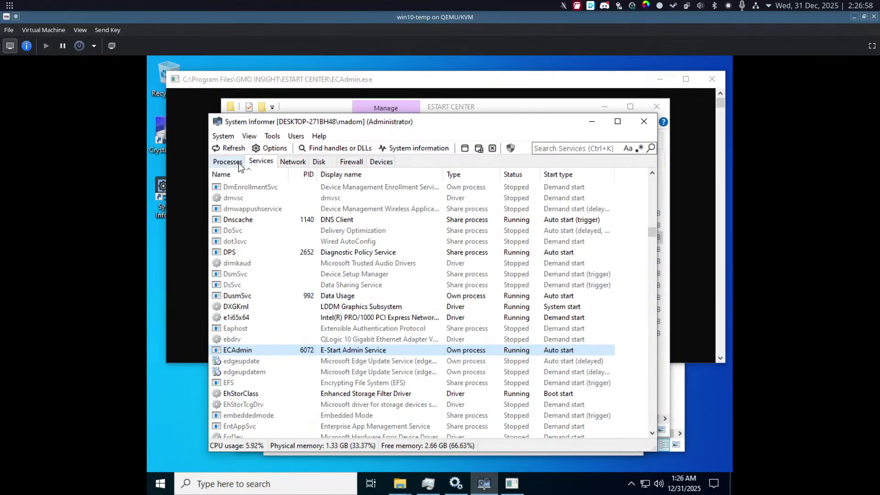
left_click(238, 163)
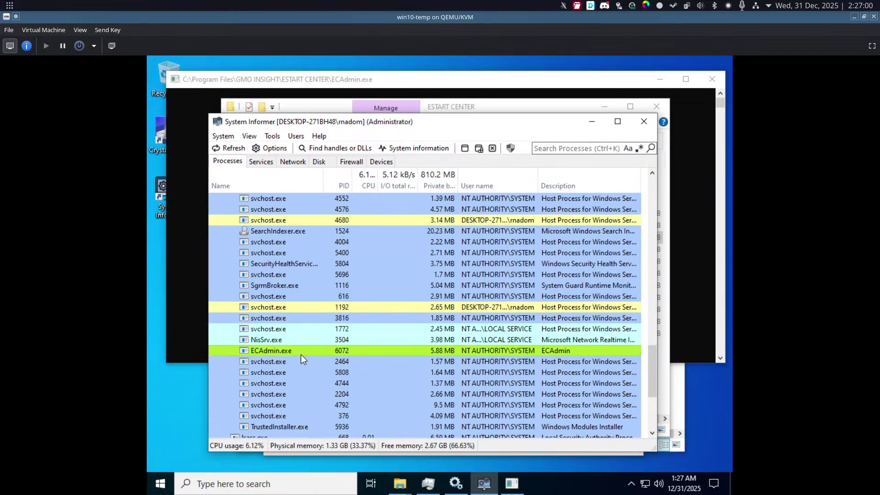
mouse_move(301, 354)
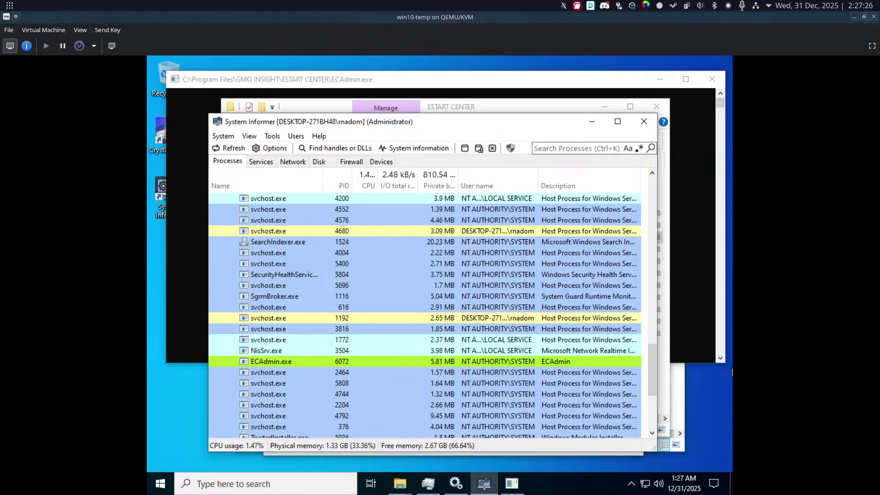
Bring the ESTART CENTER folder to the front and clear the selection of ECAdmin.
left_click(489, 106)
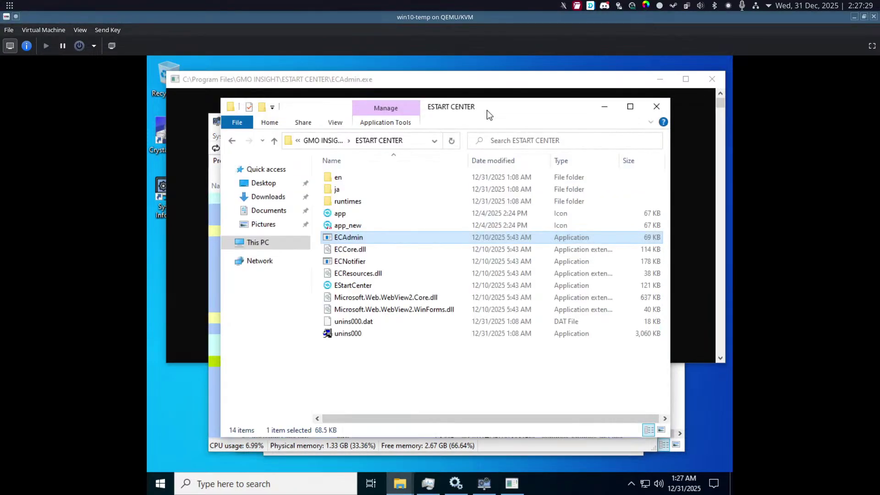
left_click(414, 375)
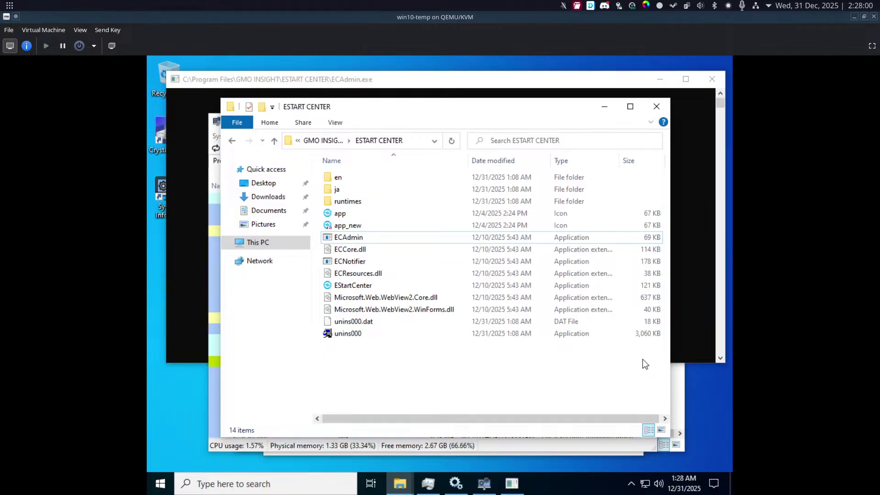
mouse_move(559, 494)
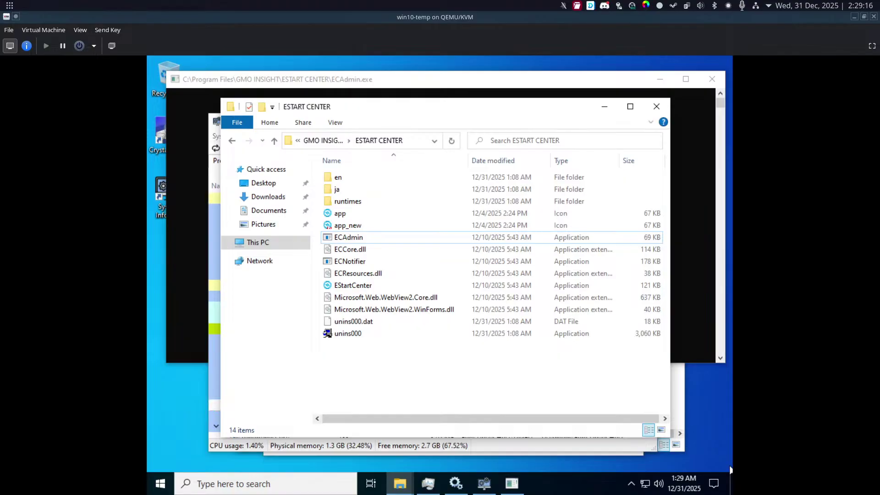
left_click(577, 5)
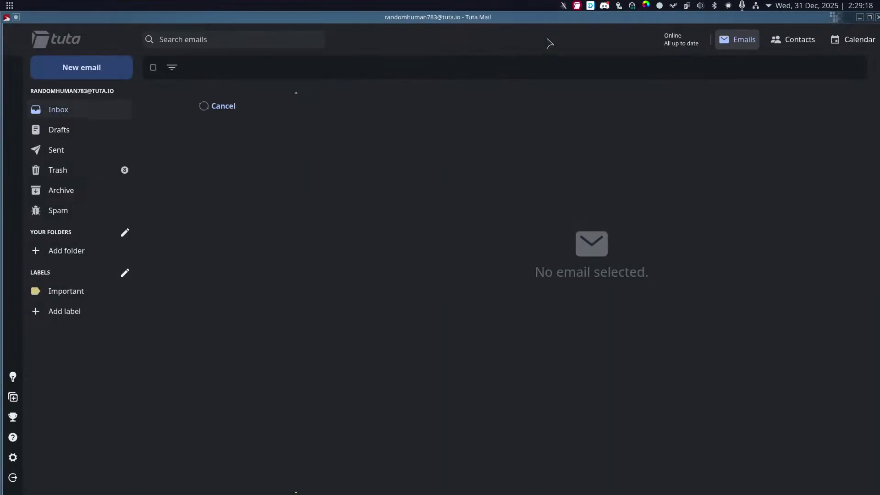
left_click_drag(565, 24, 595, 56)
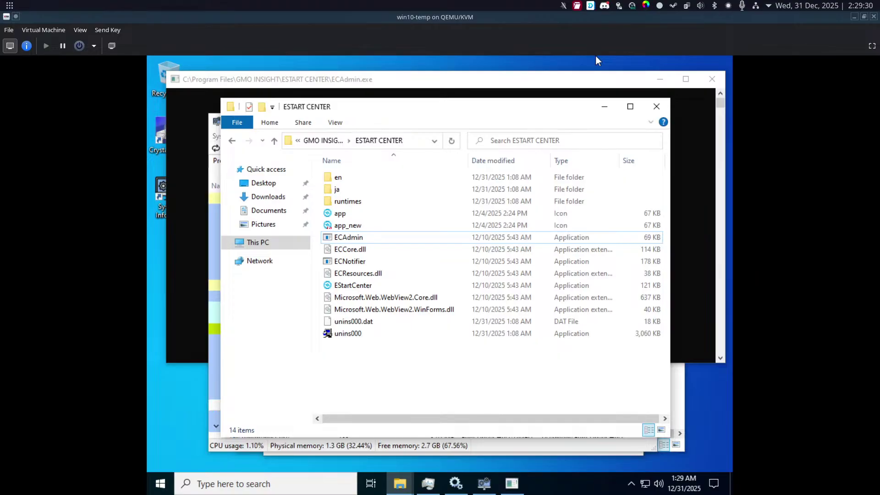
mouse_move(412, 490)
mouse_move(326, 489)
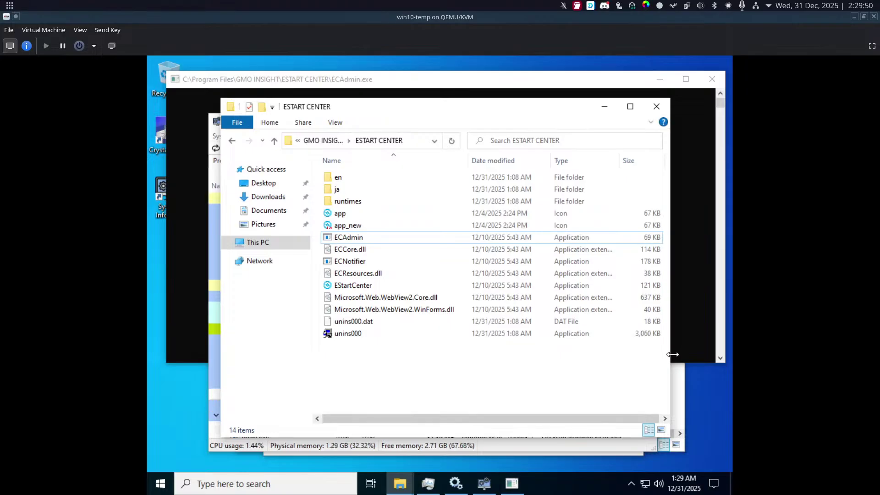
Bring System Informer back to the front and examine the whole process tree for ECAdmin.exe and its child processes.
left_click(215, 381)
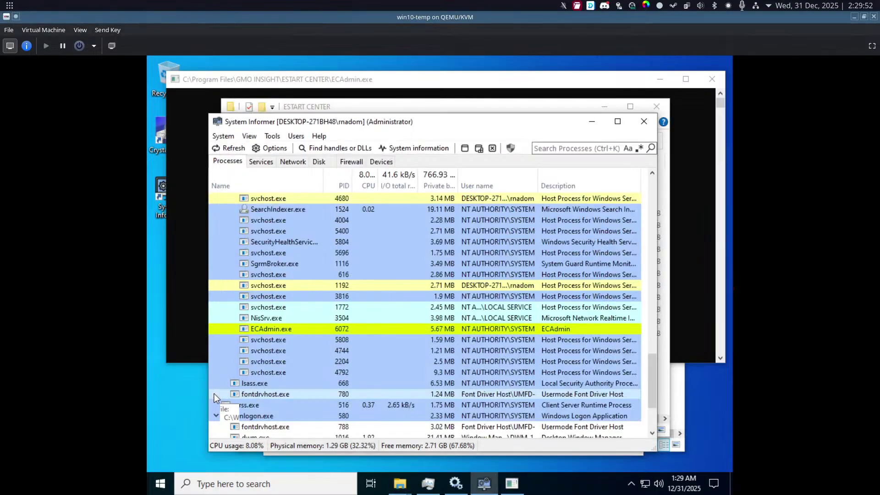
scroll(317, 362, "down", 3)
scroll(315, 382, "up", 6)
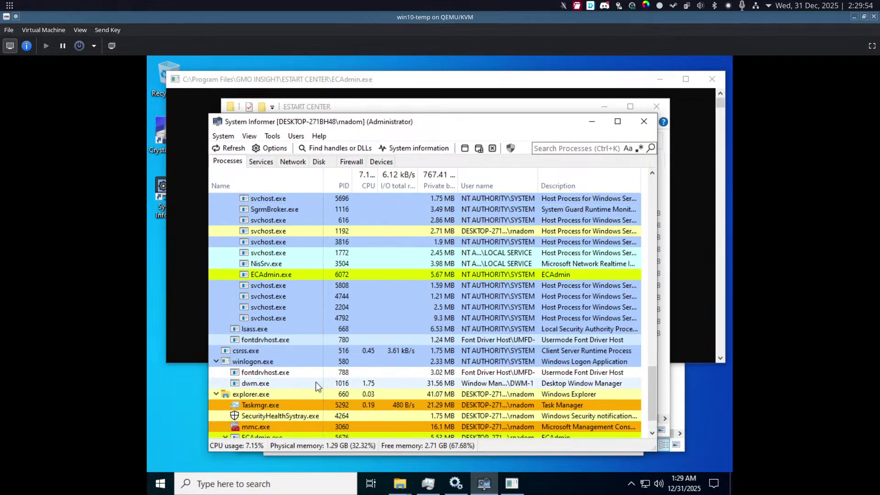
scroll(317, 385, "up", 10)
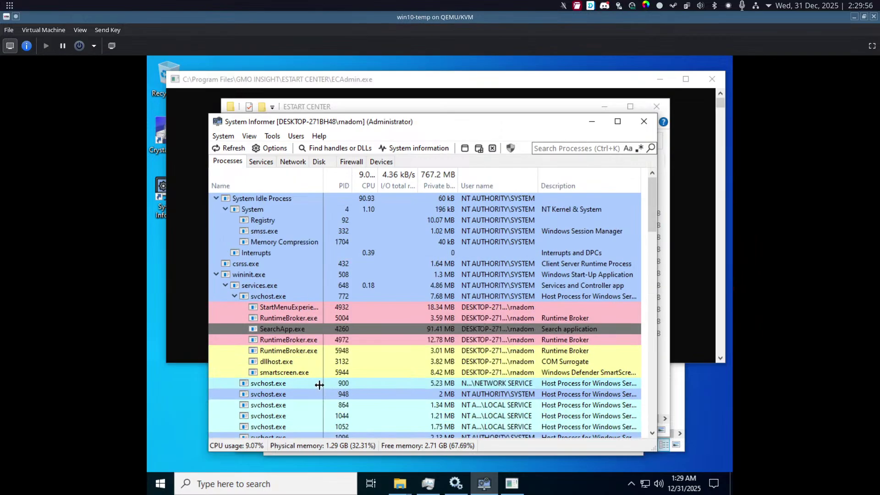
scroll(328, 335, "down", 15)
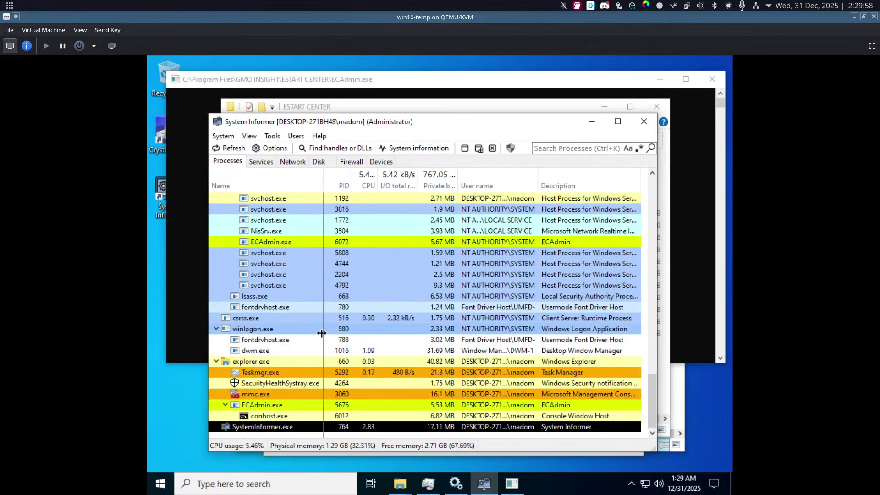
scroll(332, 366, "up", 1)
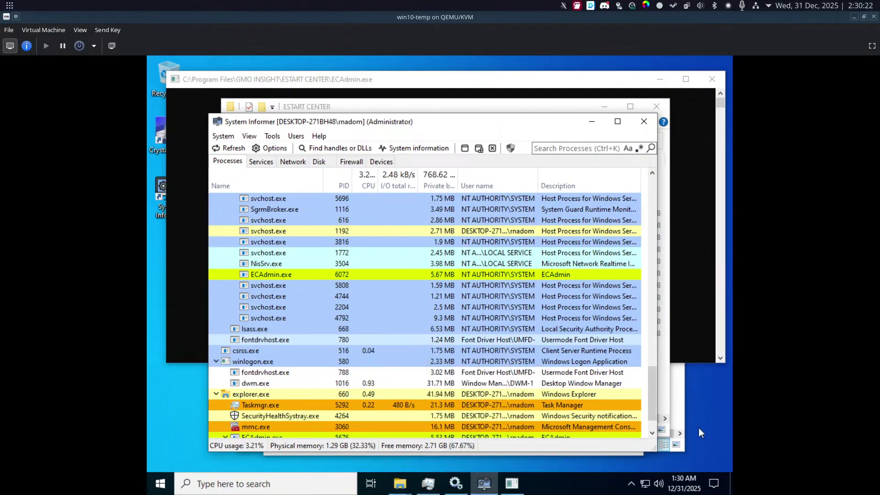
scroll(490, 281, "down", 1)
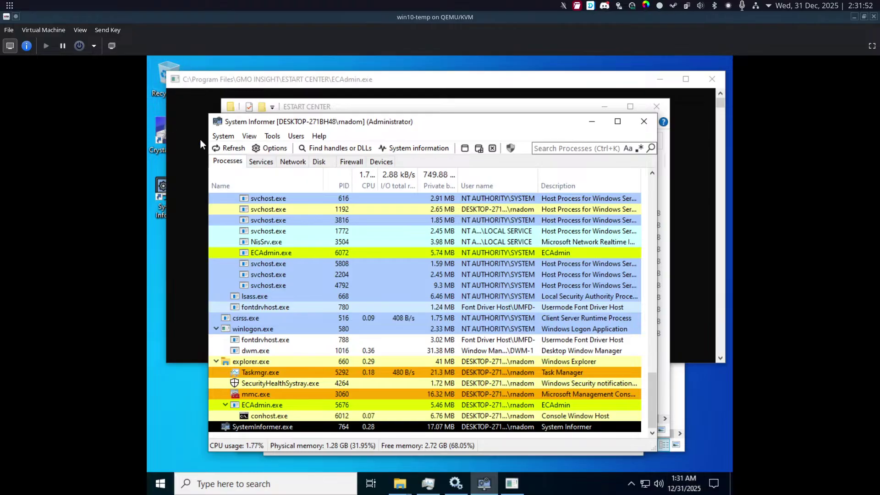
Show the network connections, check the actions available for ECAdmin.exe's listening port, and look through the remaining connections.
left_click(292, 161)
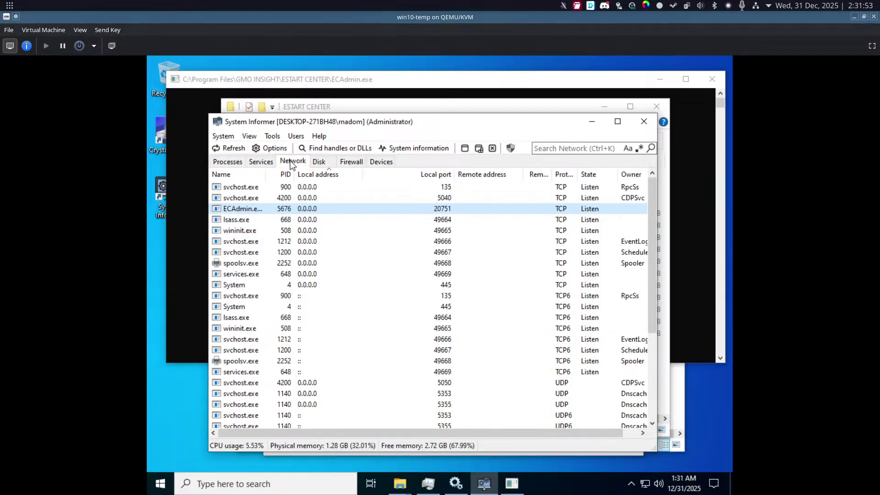
right_click(386, 210)
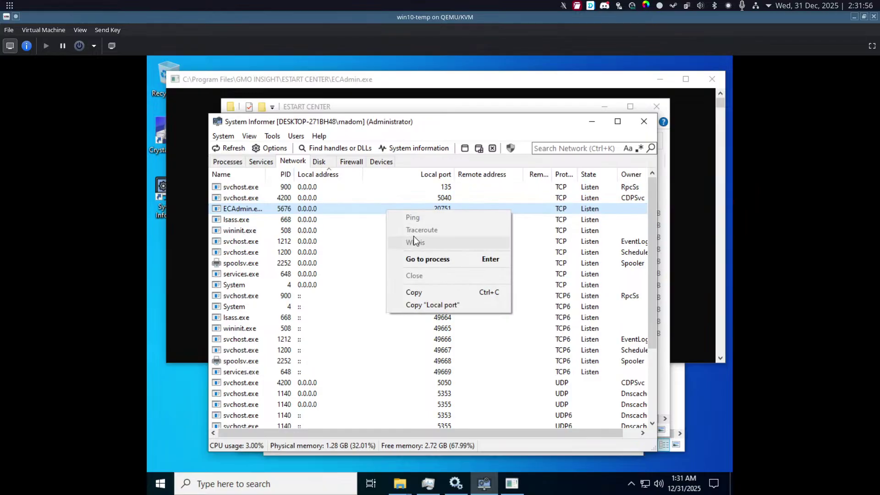
left_click(371, 221)
scroll(406, 305, "down", 3)
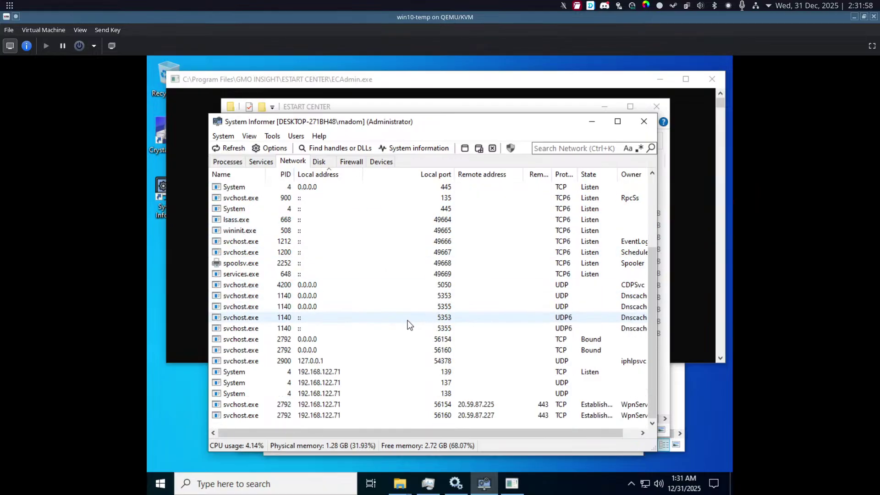
Run a Whois lookup on svchost.exe's connection to 20.59.87.225, read through the record and close it.
right_click(425, 403)
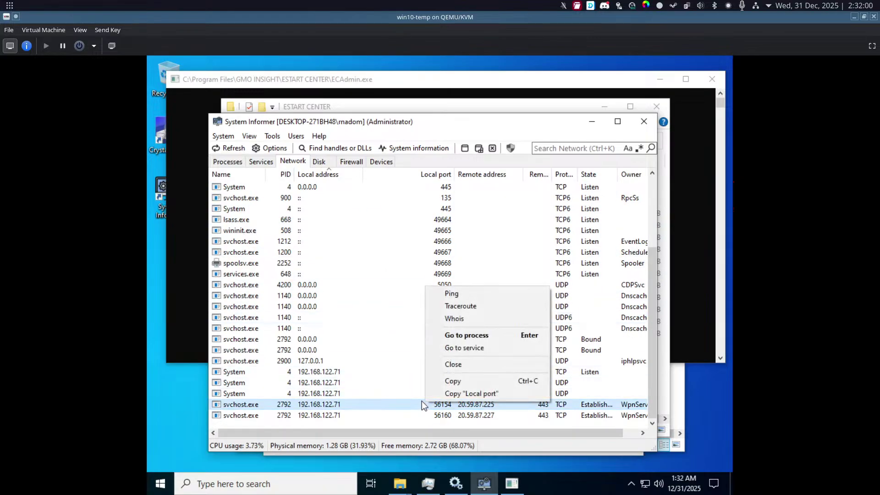
left_click(454, 319)
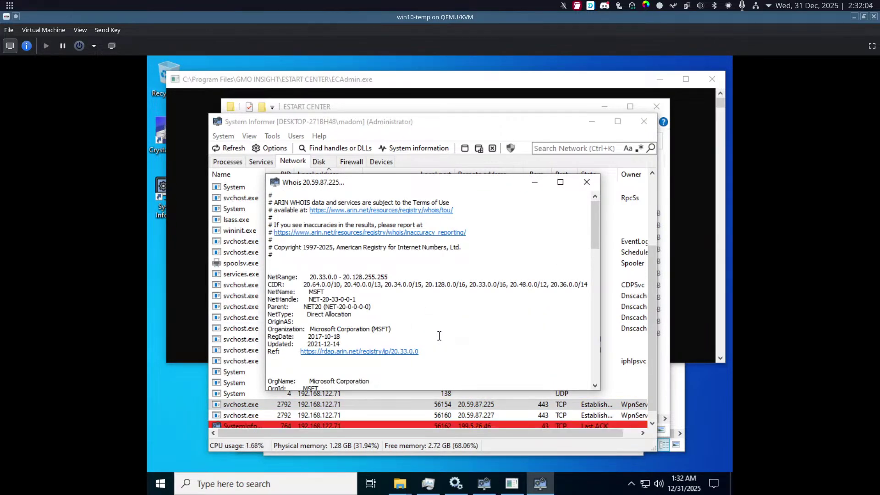
scroll(459, 326, "down", 6)
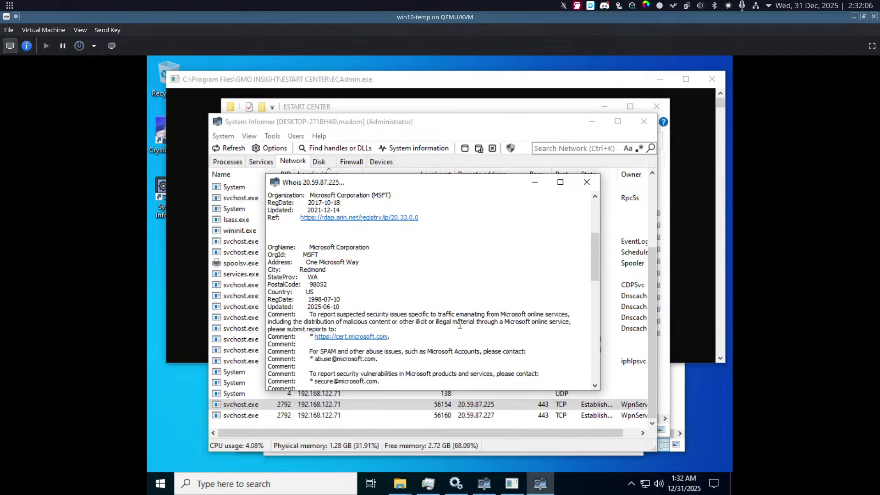
scroll(459, 325, "down", 10)
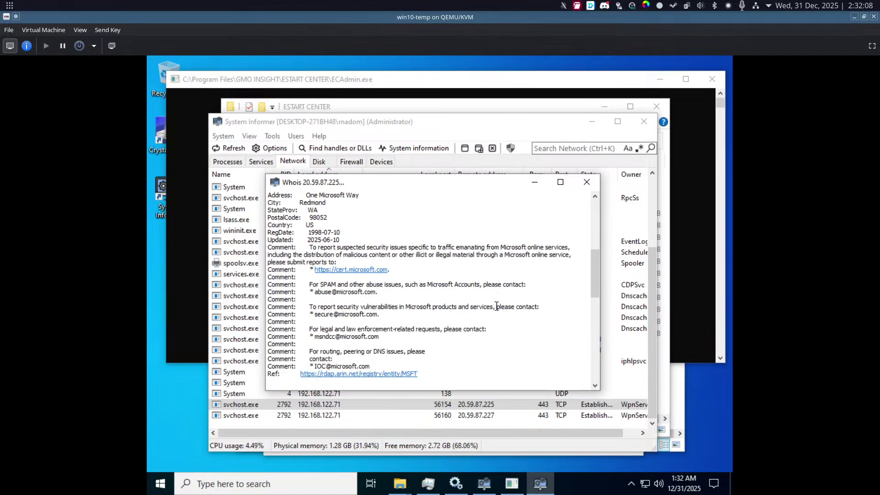
scroll(505, 307, "down", 10)
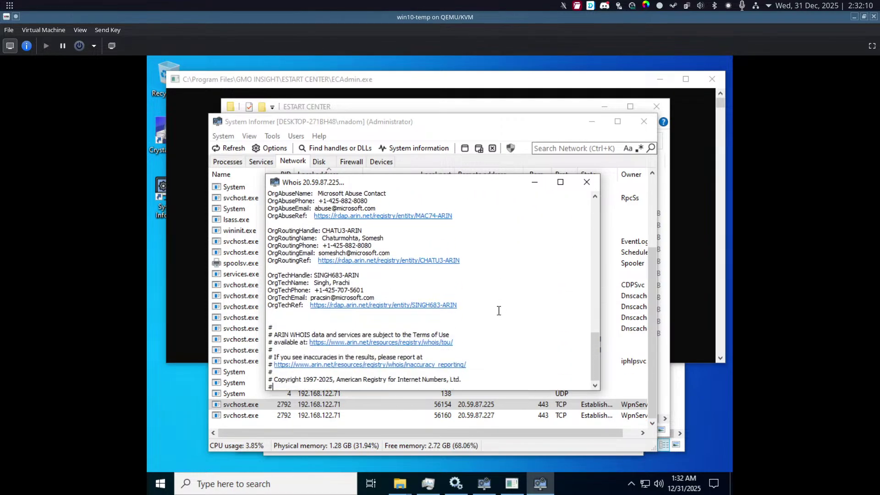
scroll(510, 308, "up", 20)
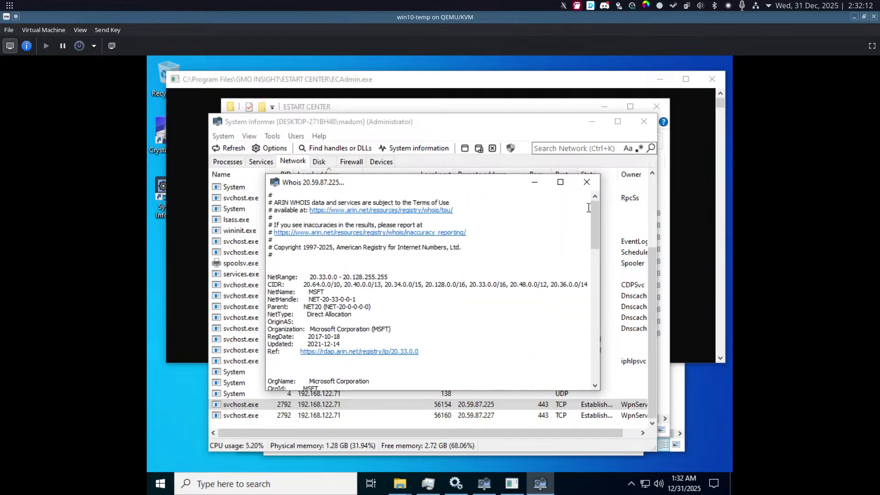
left_click(588, 183)
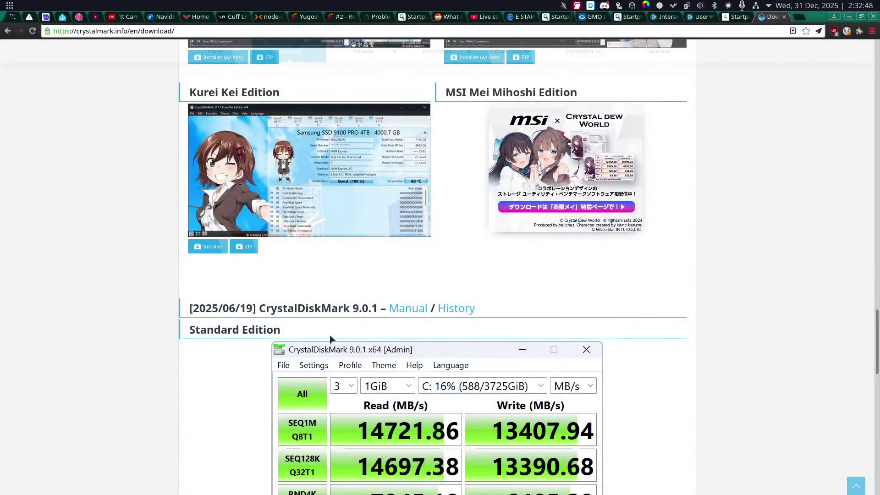
Switch to the web browser and download the CrystalDiskInfo 9.7.2 Standard Edition installer with ads from the CrystalMark download page.
scroll(329, 335, "up", 4)
scroll(91, 334, "up", 5)
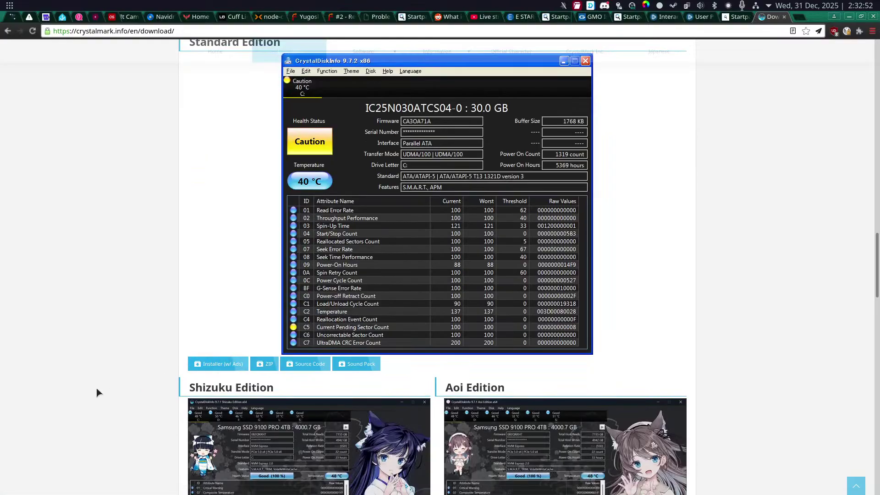
left_click(194, 366)
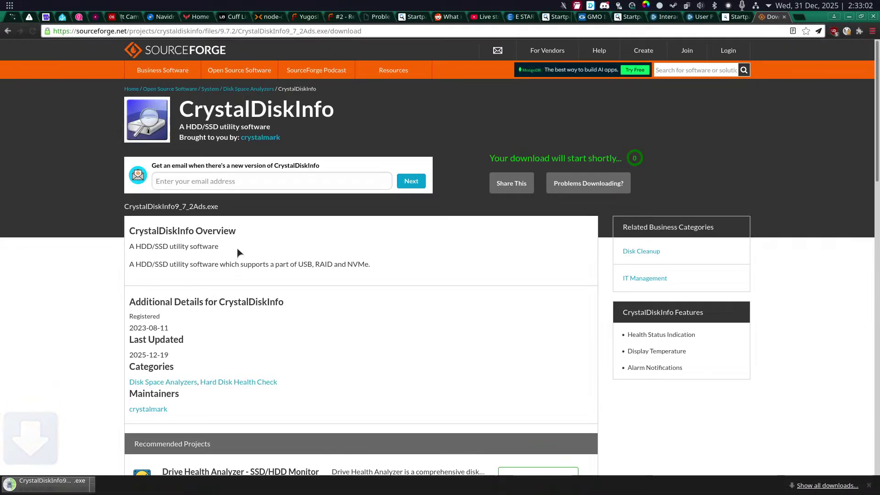
Open SourceForge's CrystalDiskInfo 9.7.2 file listing by shortening the address to the folder, and inspect the size of CrystalDiskInfo9_7_2Ads.exe.
left_click_drag(367, 32, 231, 31)
key("BackSpace")
key("Return")
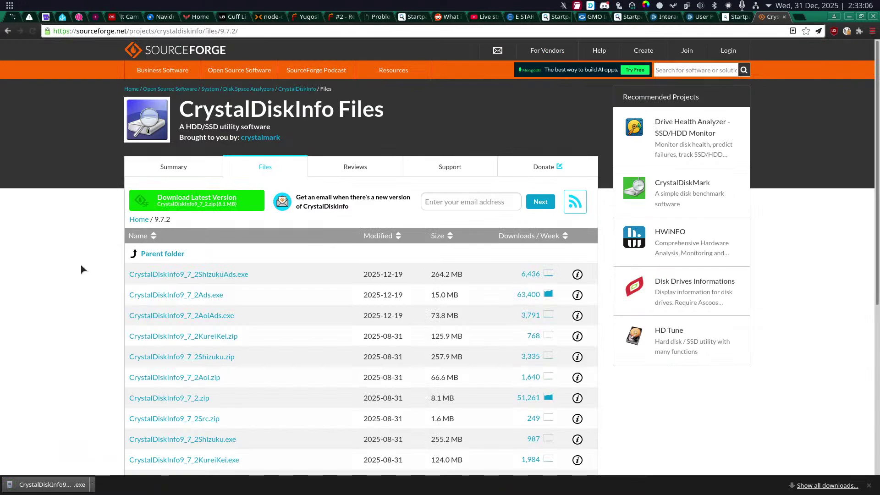
scroll(80, 265, "down", 3)
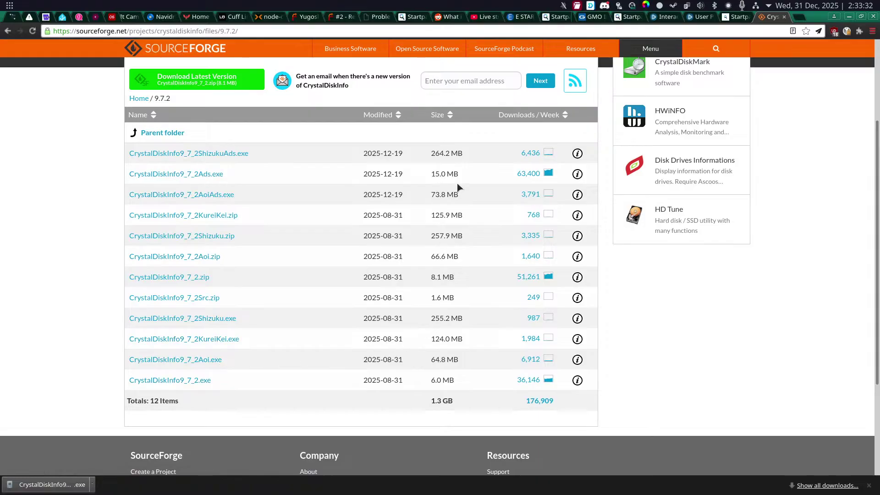
left_click_drag(459, 174, 431, 175)
left_click_drag(467, 176, 444, 174)
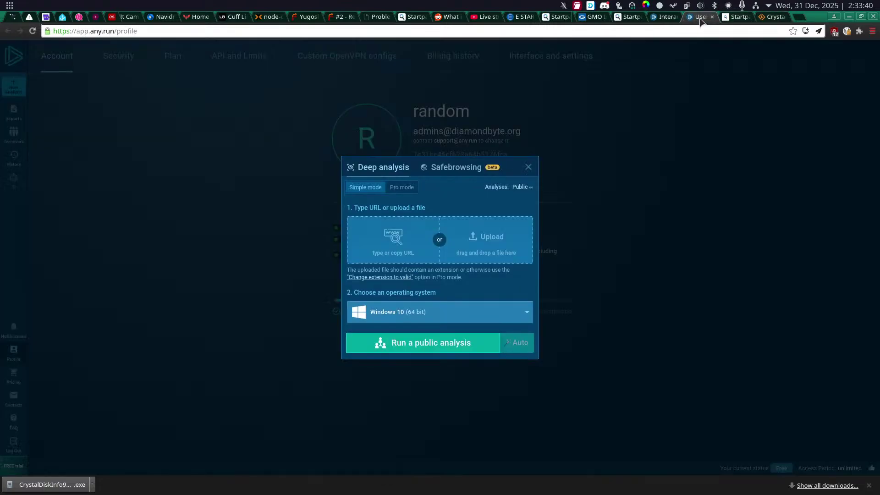
Switch to the ANY.RUN tab and choose CrystalDiskInfo9_7_2Ads.exe from the Downloads folder as the file to analyse.
left_click(701, 17)
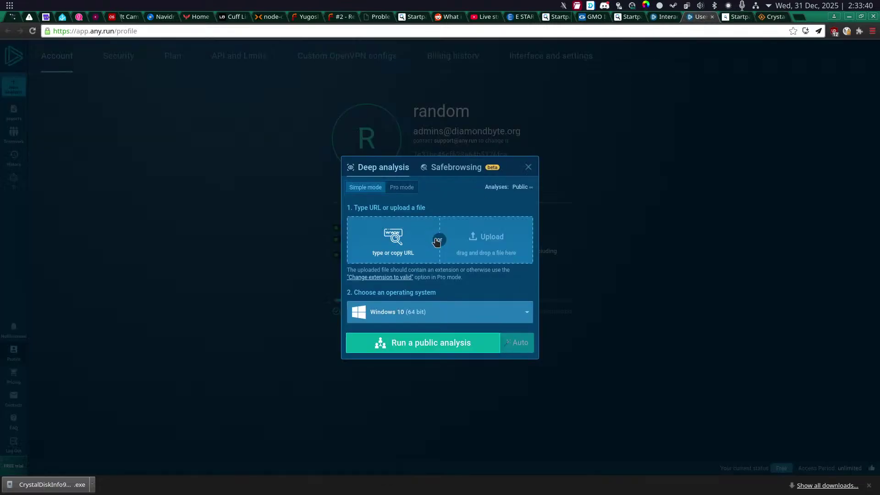
left_click(487, 238)
left_click(222, 139)
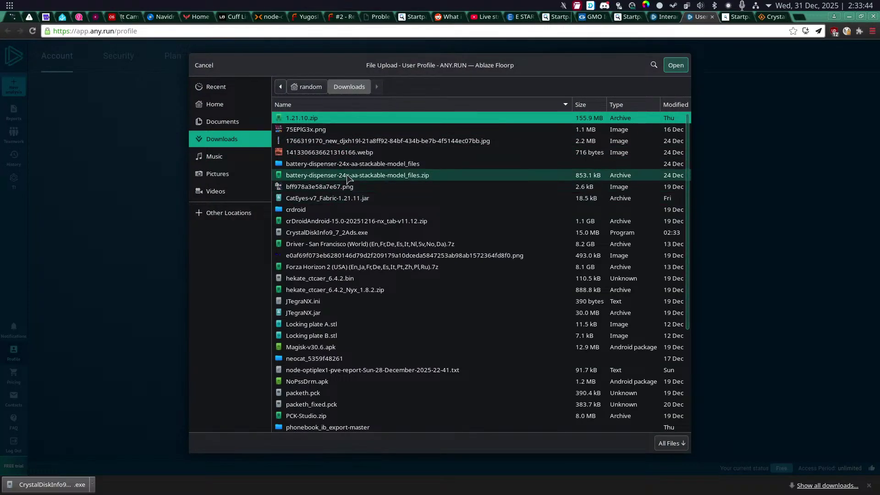
scroll(339, 220, "down", 5)
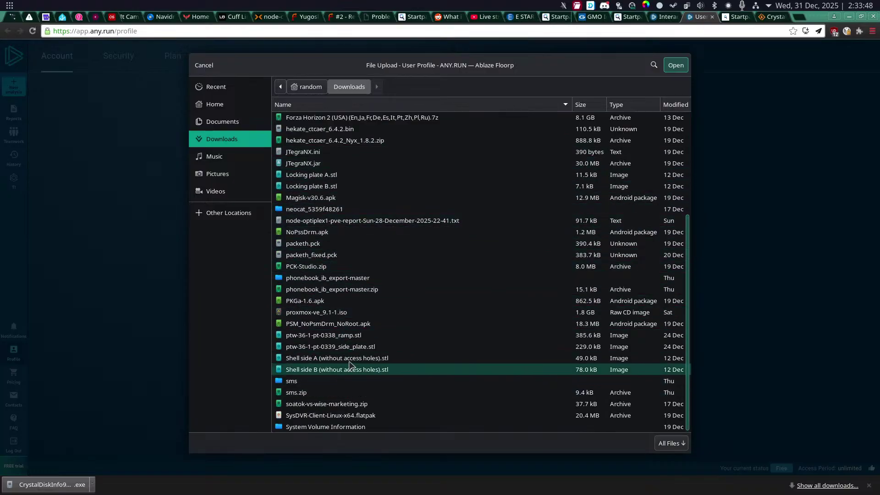
scroll(350, 366, "up", 5)
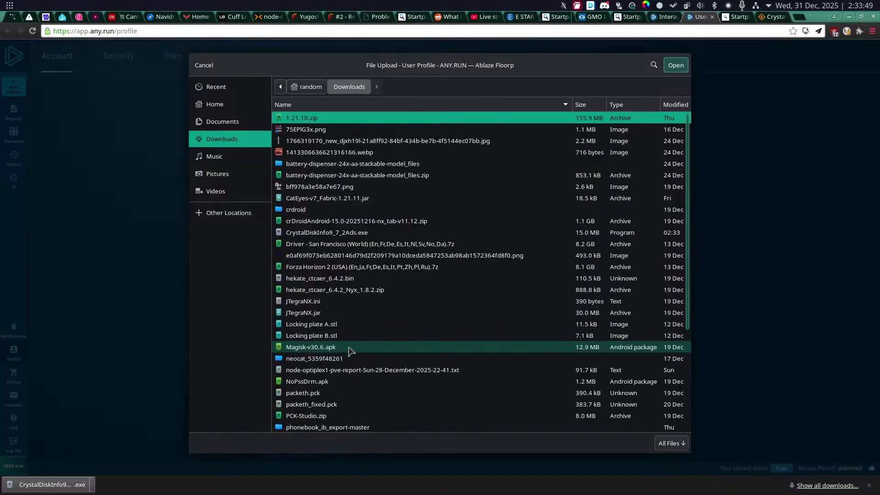
left_click(345, 232)
left_click(676, 65)
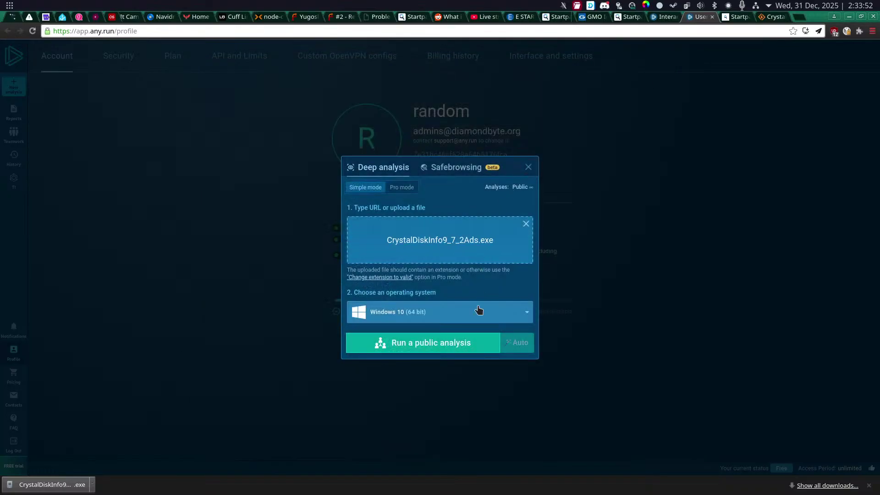
Run the public analysis, agree to the public-access notice, and check the DNS requests before returning to the HTTP requests.
left_click(437, 342)
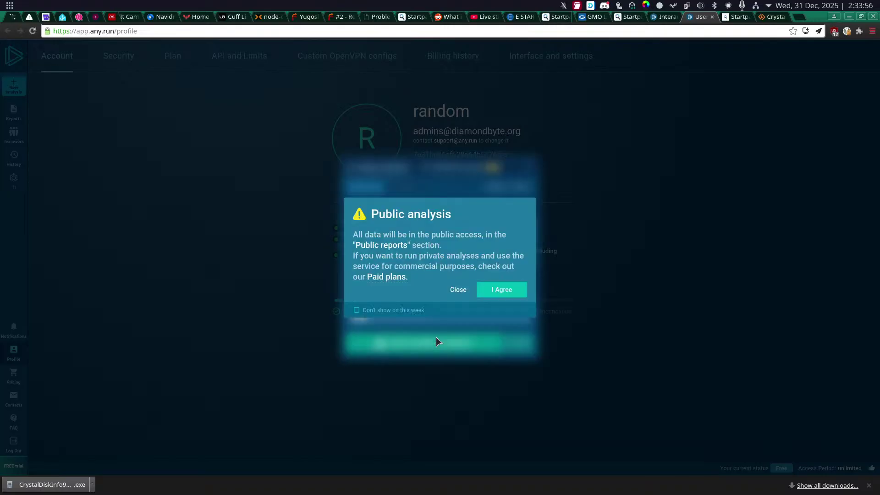
left_click(491, 293)
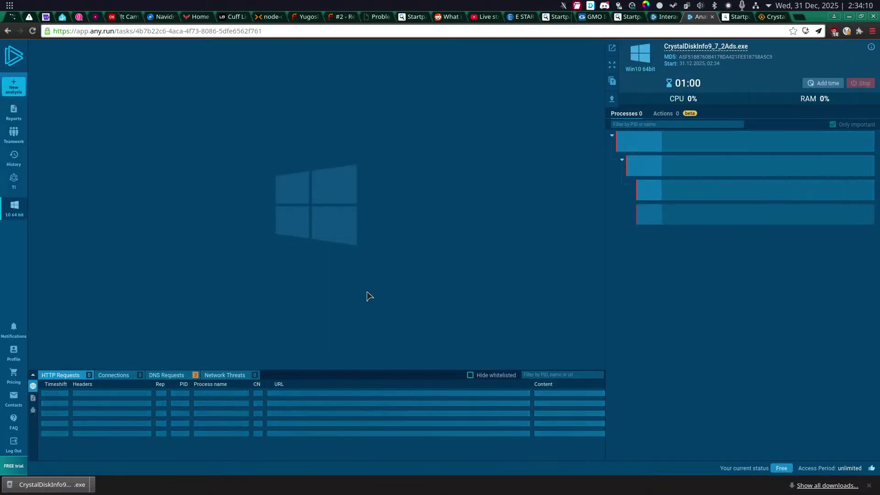
left_click(183, 375)
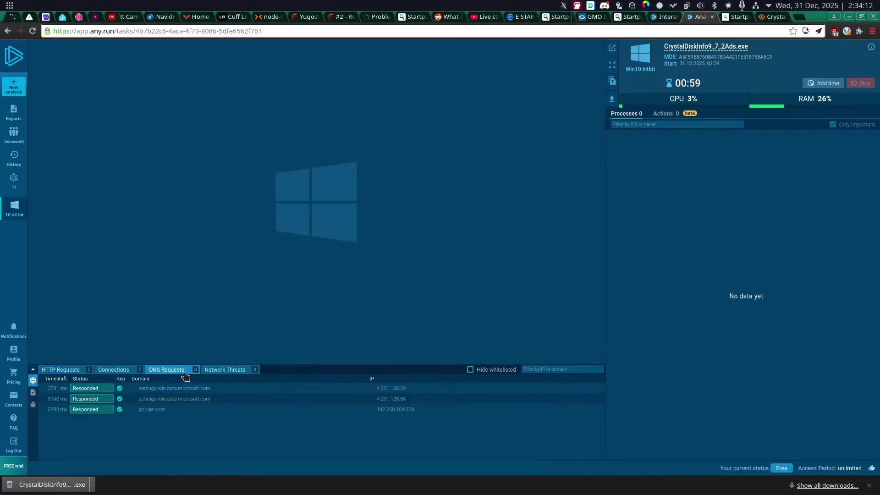
left_click(60, 370)
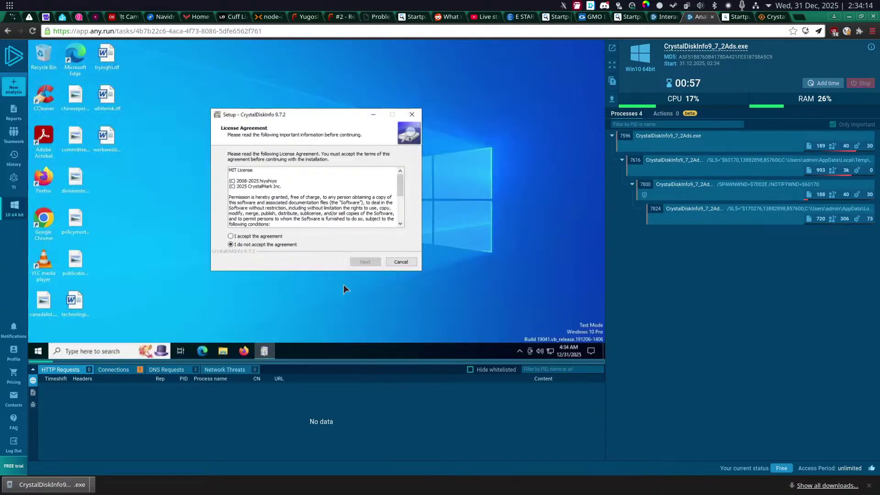
Accept the CrystalDiskInfo 9.7.2 license and proceed through setup with the default options, agreeing to install the sponsored E START App.
left_click(250, 236)
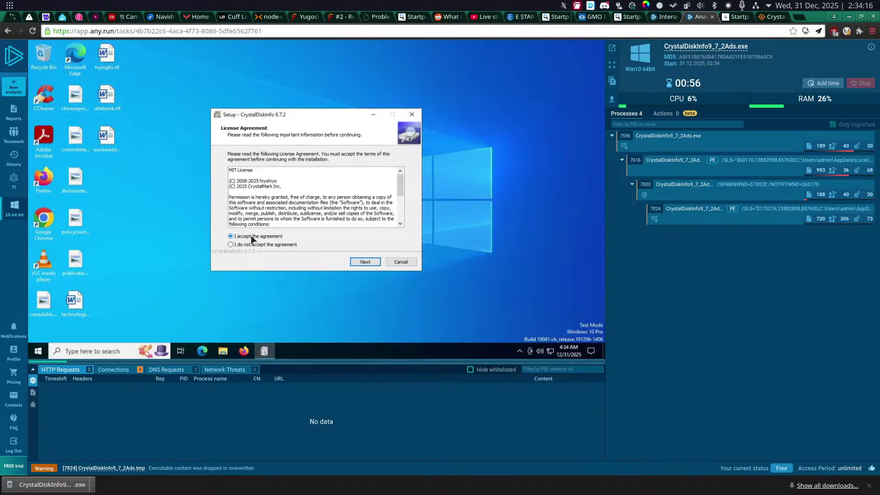
left_click(366, 262)
left_click(361, 260)
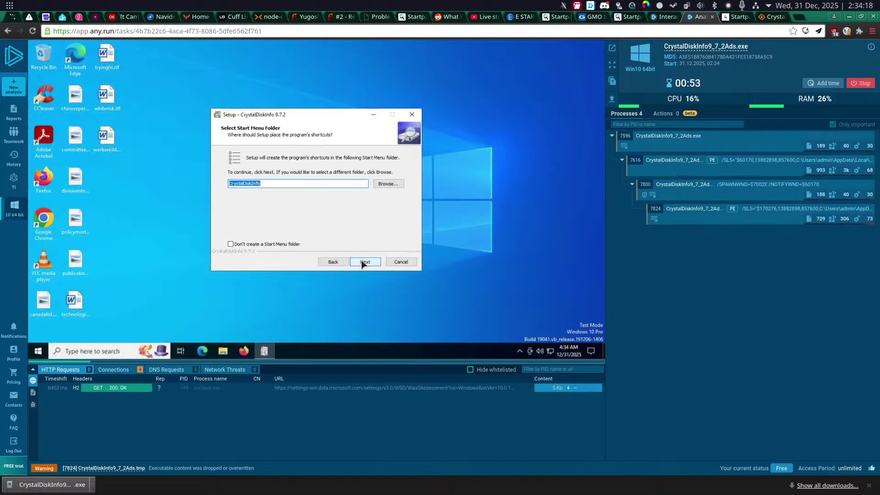
left_click(362, 260)
left_click(361, 260)
left_click(362, 260)
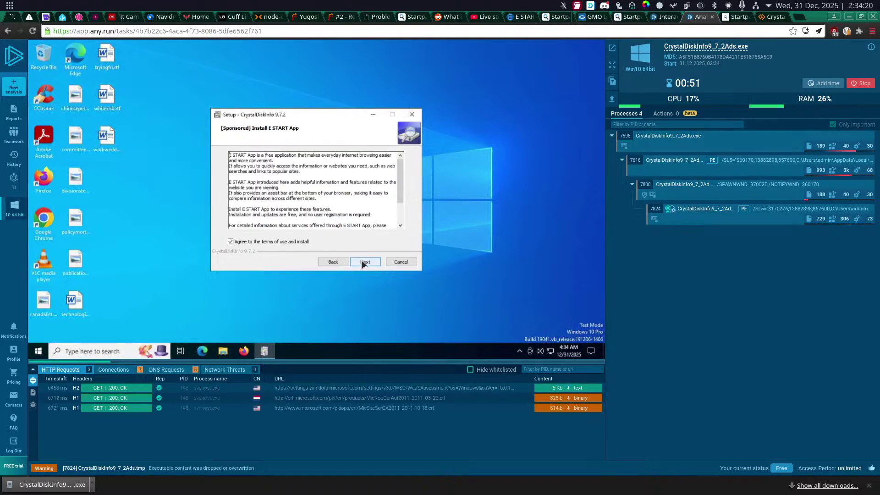
left_click(361, 260)
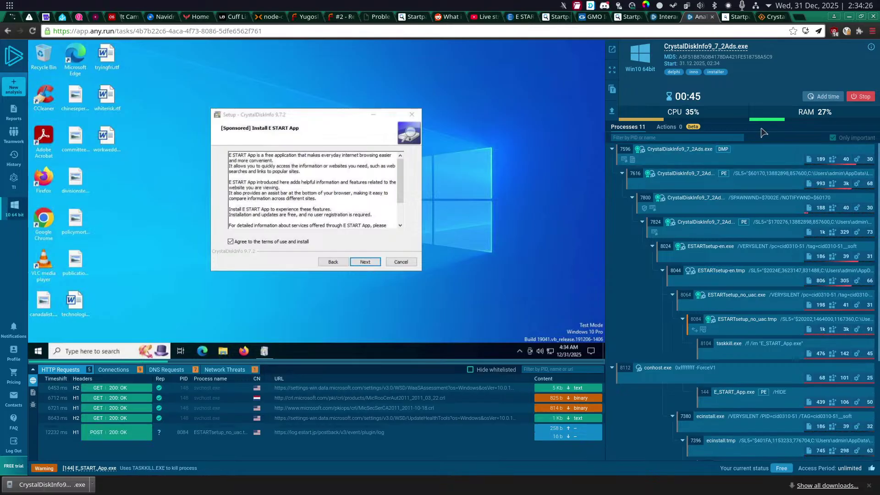
Extend the analysis time and finish the CrystalDiskInfo setup without launching the program or visiting its website.
left_click(811, 97)
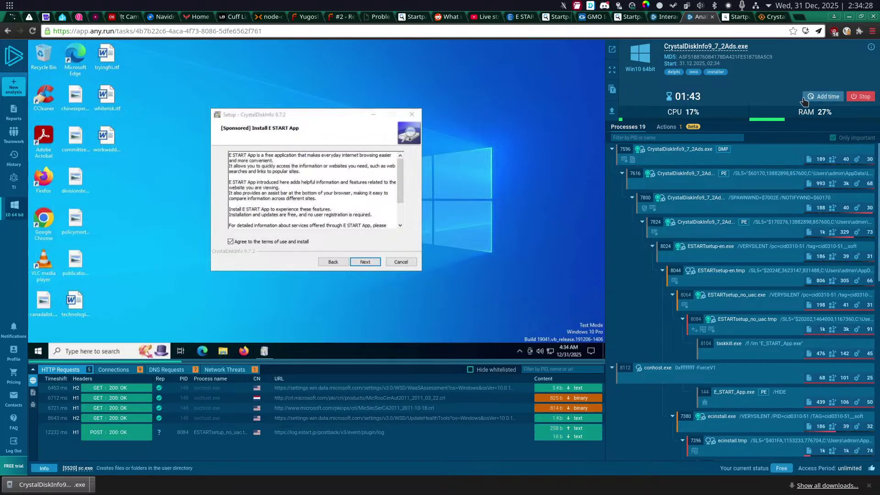
key("Return")
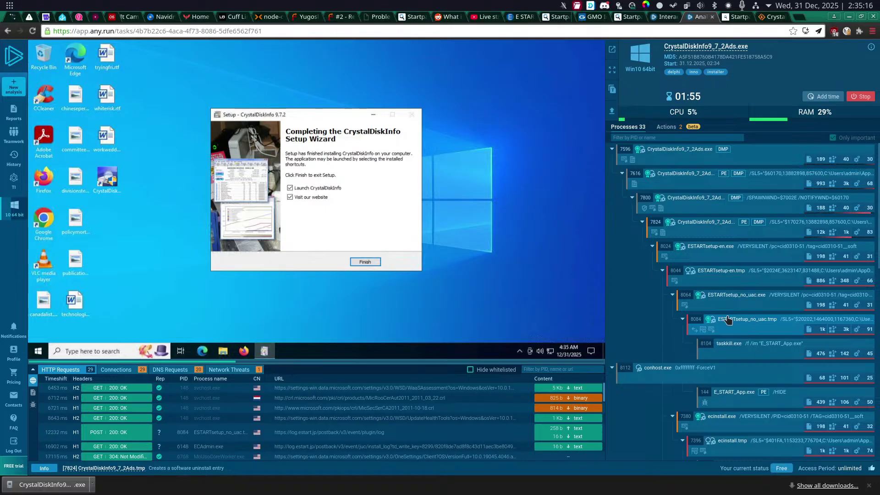
left_click(304, 191)
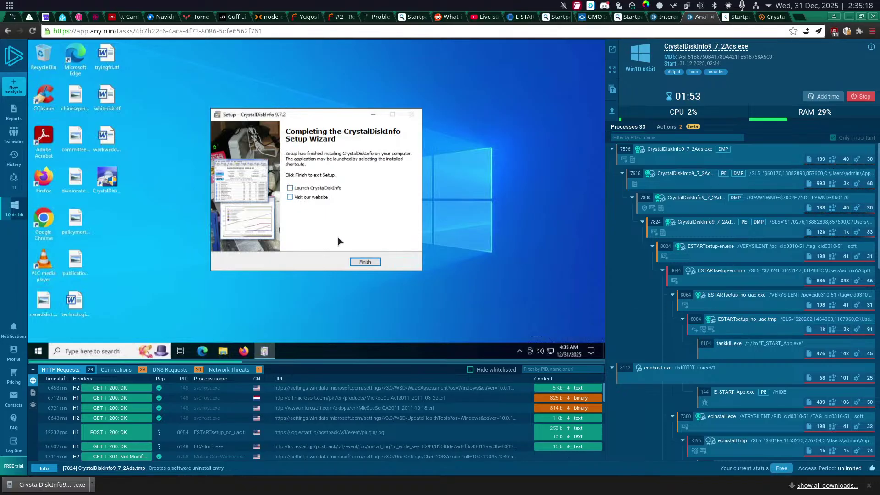
left_click(370, 262)
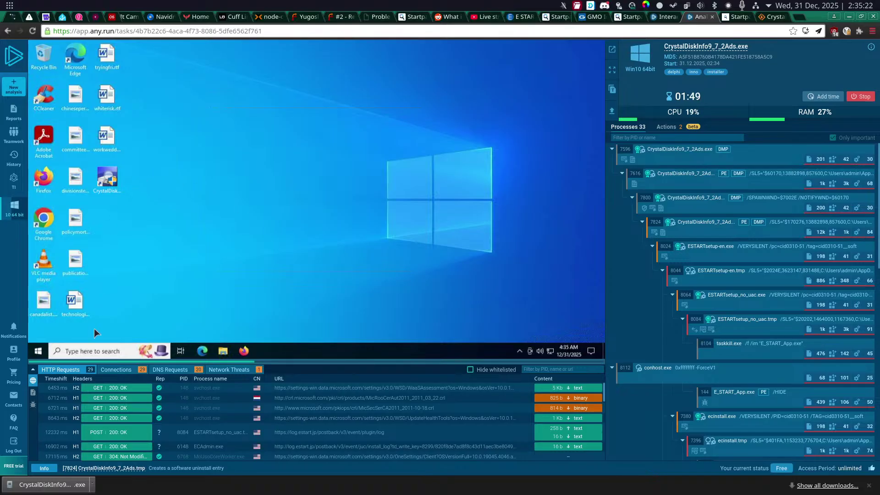
Launch E START App and ESTART Center from the recently added programs on the sandbox machine.
left_click(38, 351)
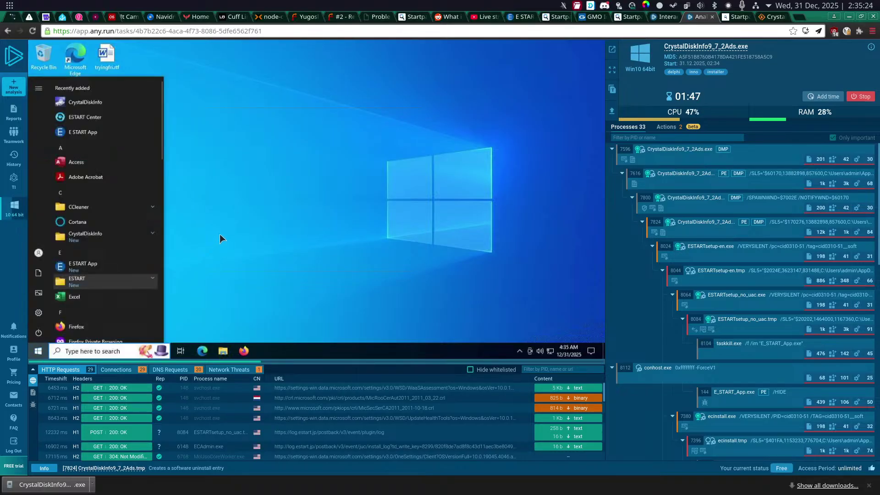
left_click(116, 136)
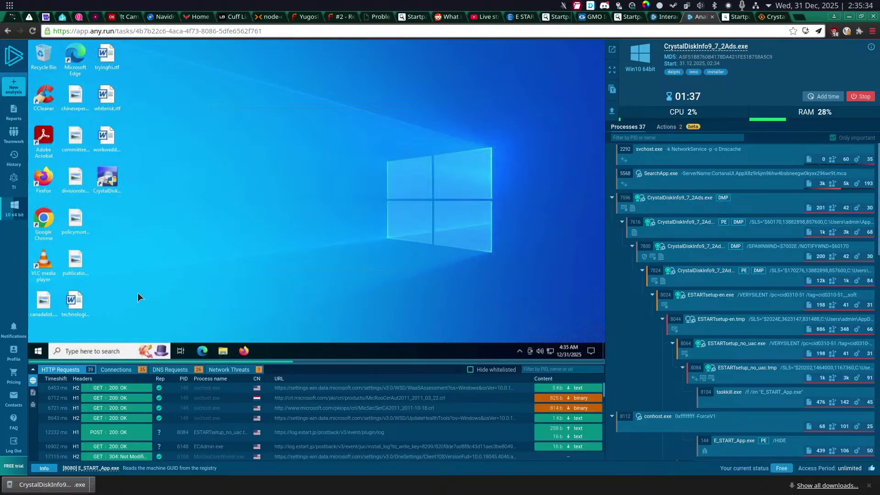
left_click(38, 351)
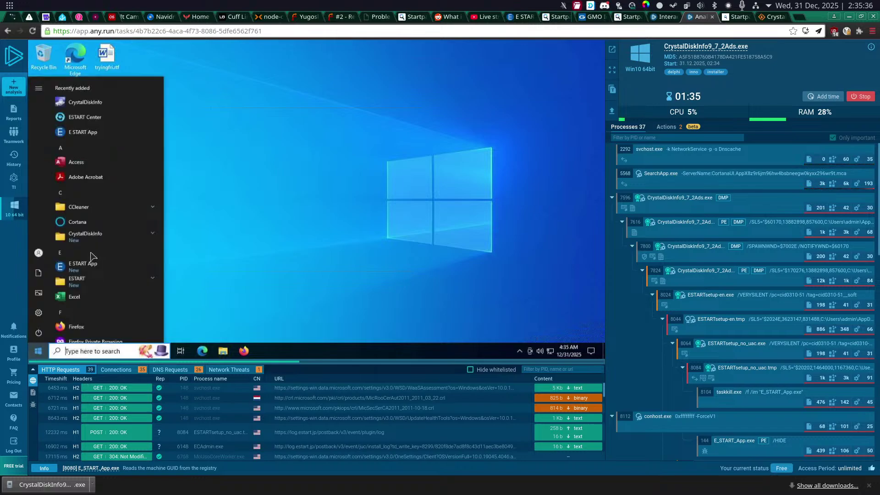
left_click(131, 120)
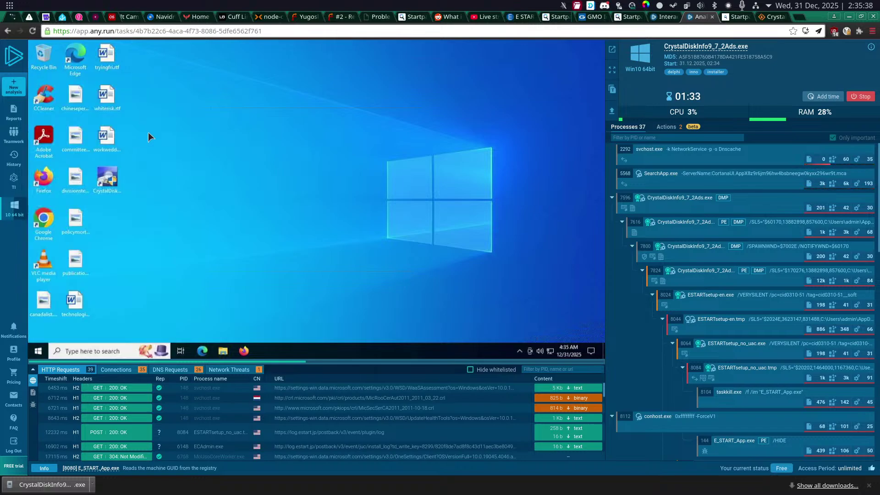
Browse to C:\Program Files\GMO INSIGHT\ESTART CENTER on the sandbox machine and run ECAdmin.exe.
left_click(222, 351)
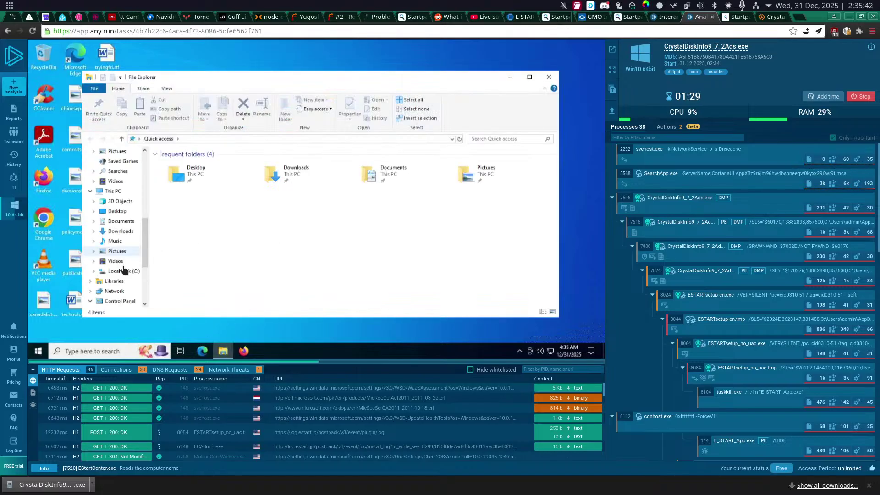
left_click(121, 271)
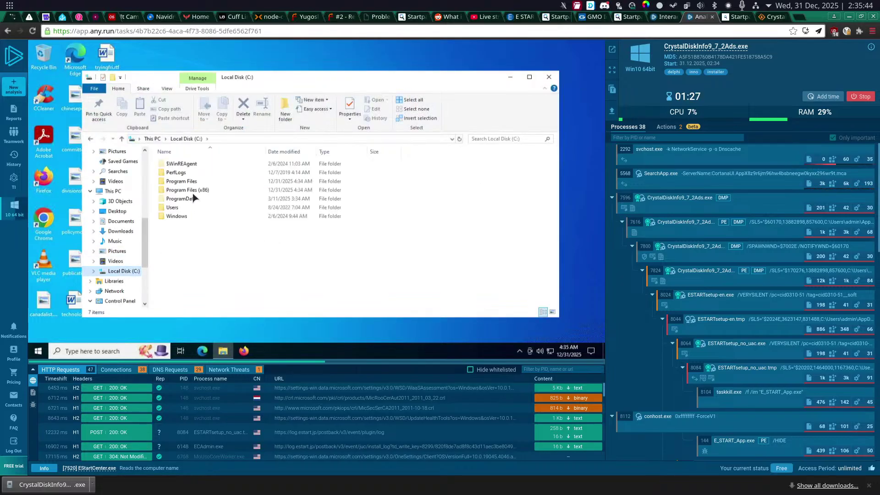
double_click(191, 180)
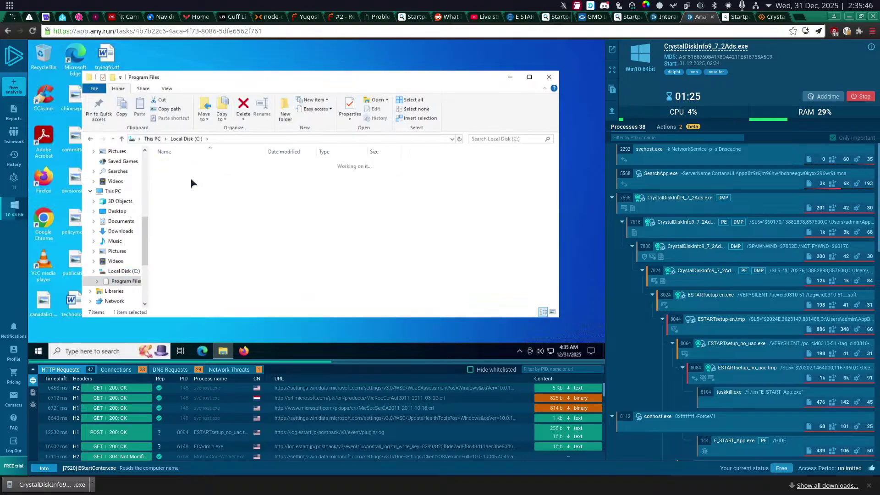
double_click(183, 207)
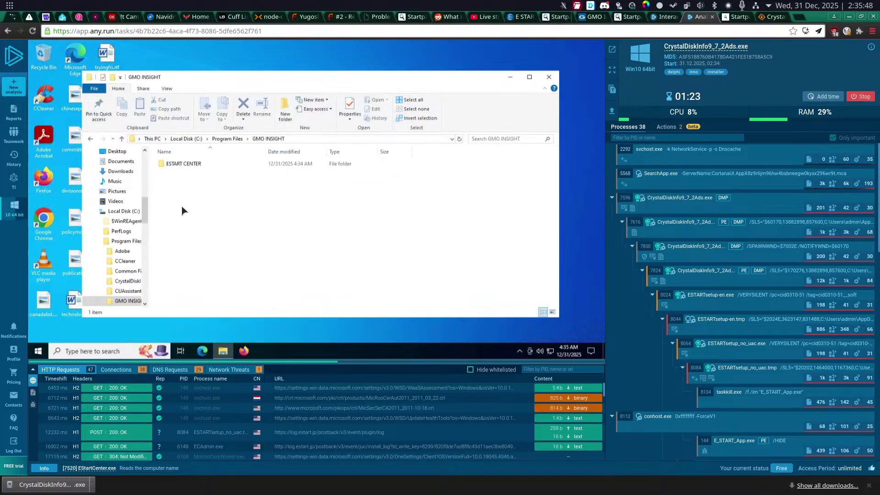
left_click(189, 164)
double_click(189, 161)
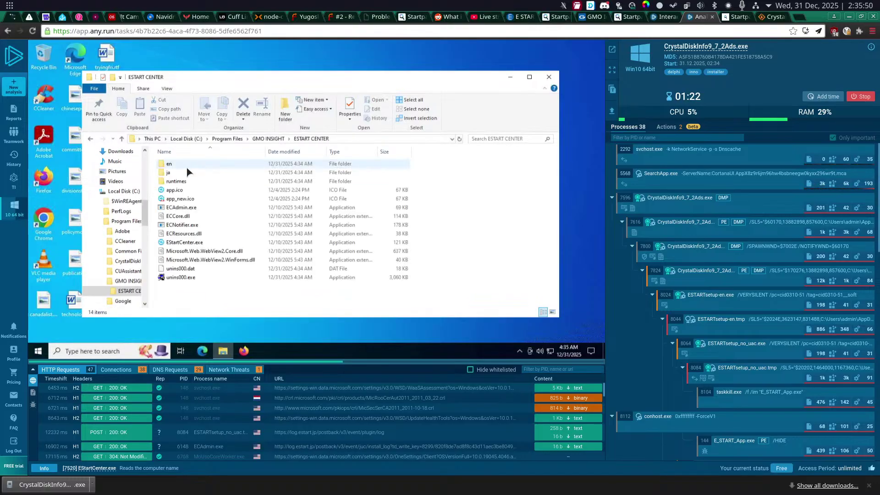
left_click(180, 208)
double_click(180, 207)
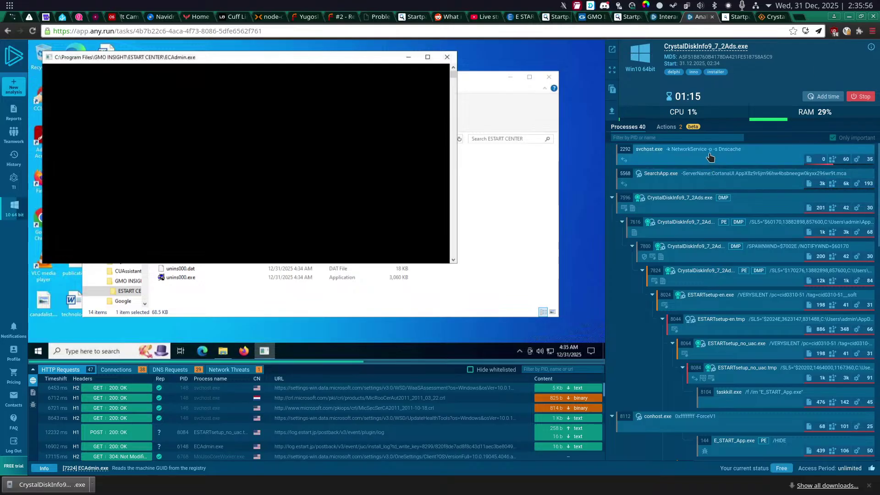
Look through the process tree and show the details of the conhost.exe process under the newly started ECAdmin.exe.
scroll(702, 229, "down", 5)
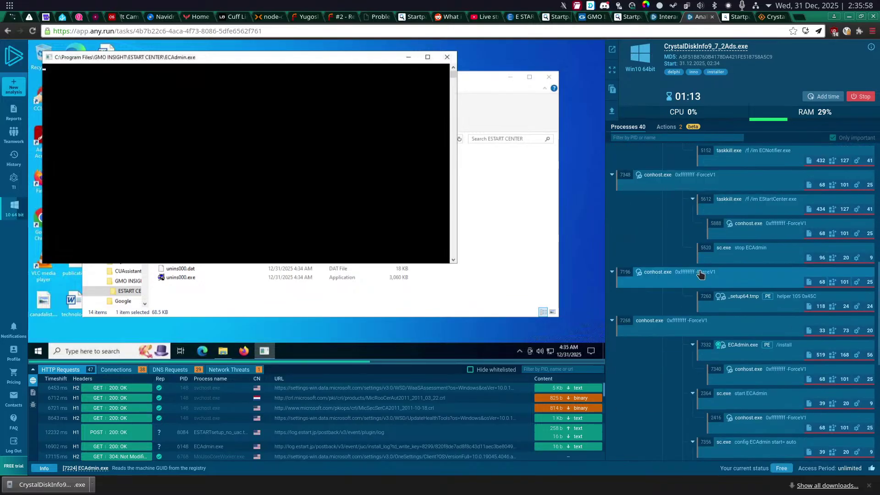
scroll(700, 274, "down", 6)
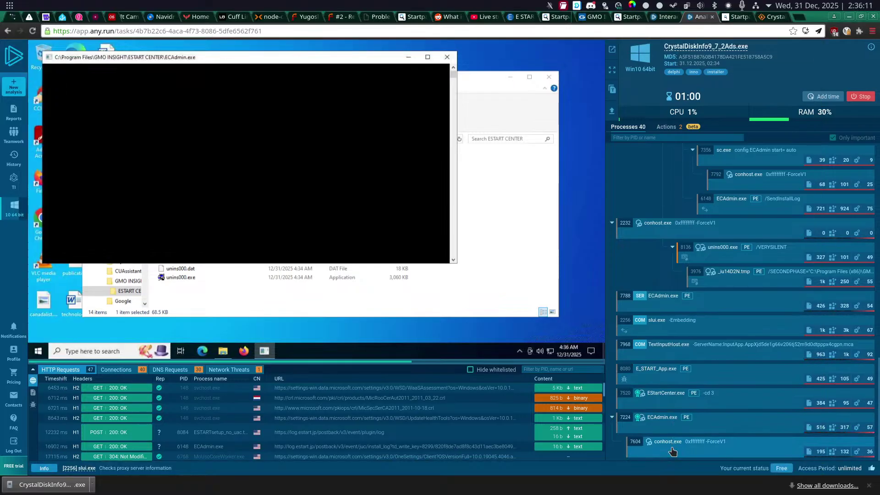
left_click(672, 449)
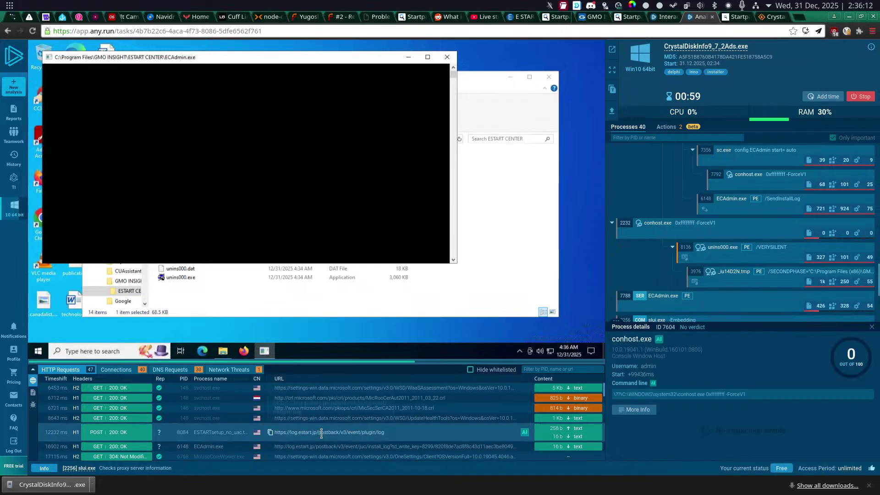
Look through the HTTP requests and open the AI summary of ECAdmin.exe's install_log request to log.estart.jp.
scroll(312, 455, "down", 10)
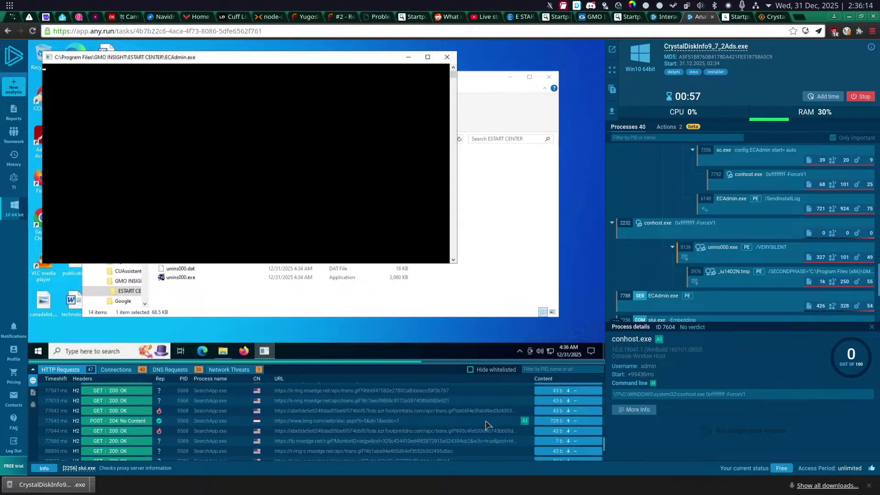
scroll(490, 422, "up", 10)
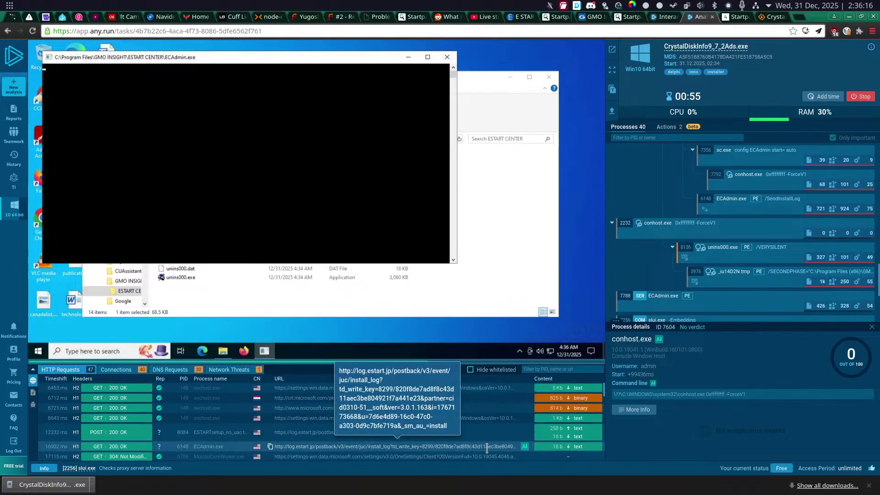
scroll(503, 417, "down", 3)
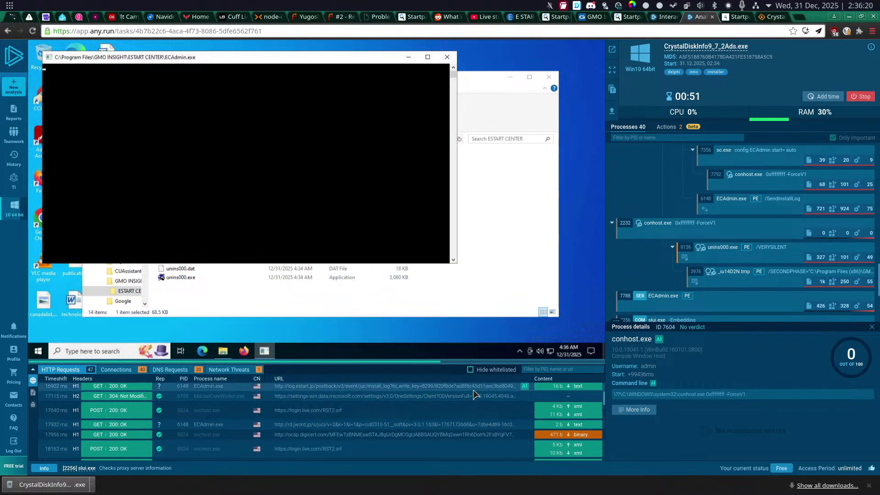
scroll(474, 395, "up", 3)
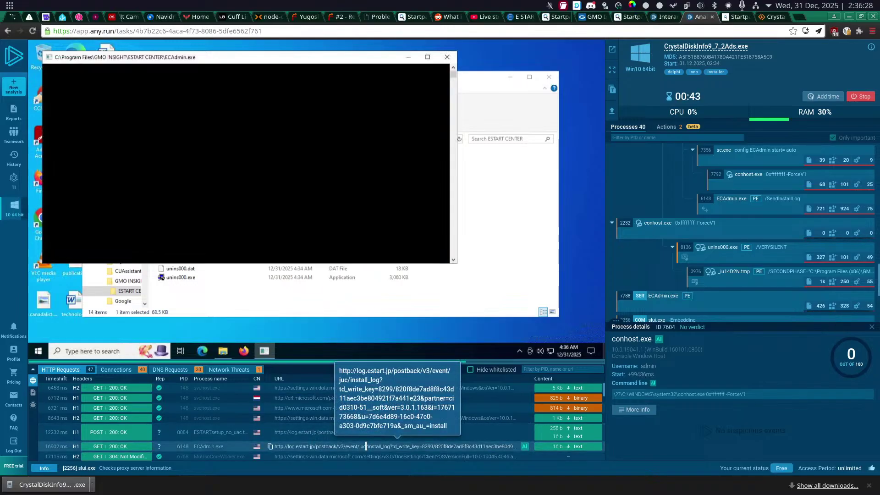
left_click(525, 447)
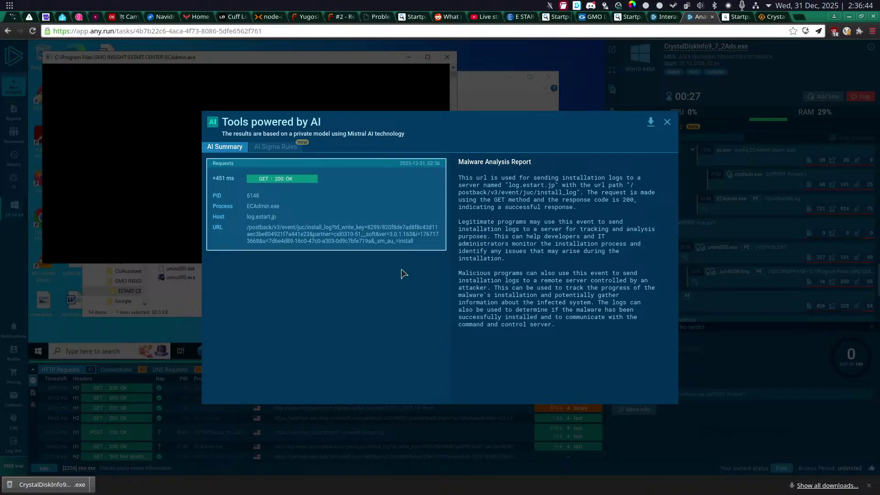
Close the install_log summary and read the AI summary of ECAdmin.exe's GET request to rd.jword.jp.
left_click(667, 122)
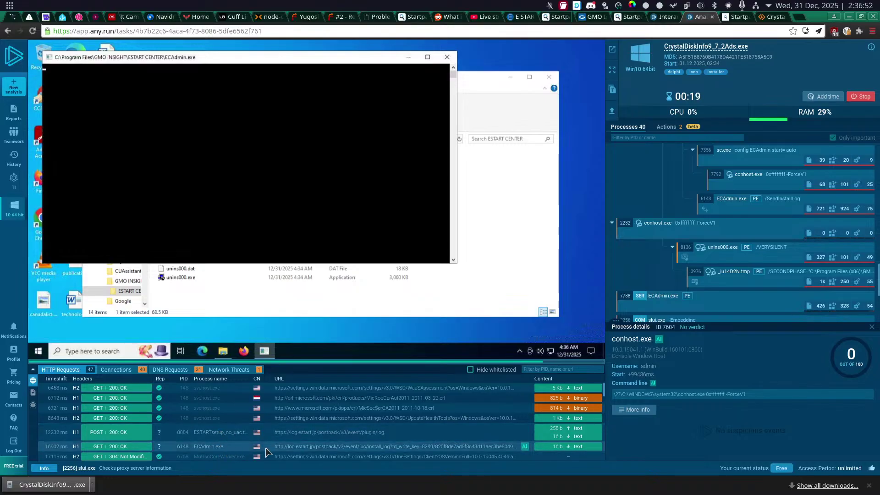
scroll(353, 444, "down", 3)
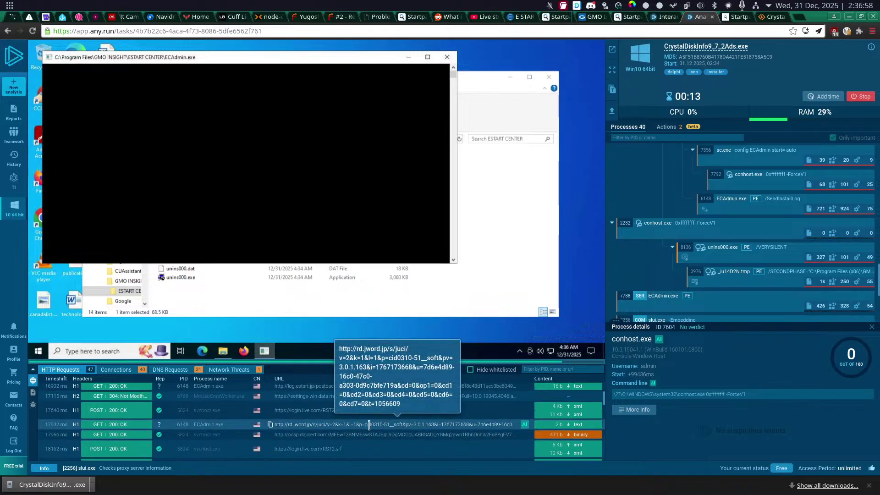
left_click(525, 425)
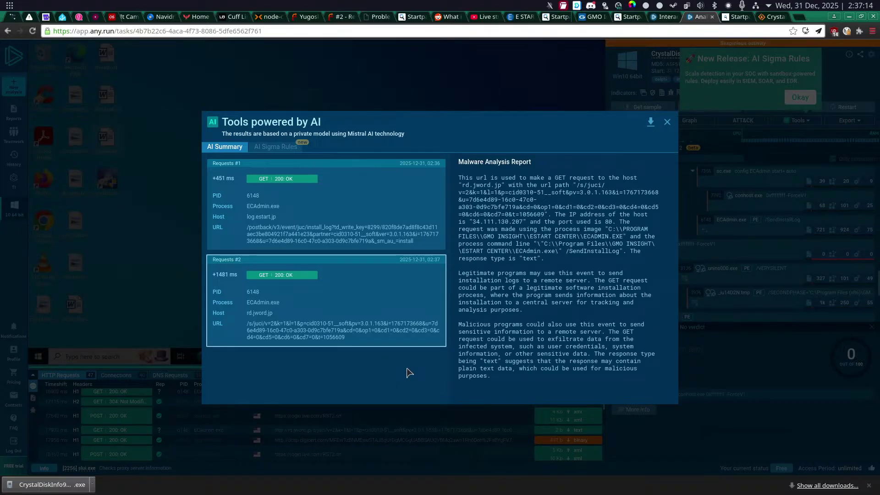
left_click(668, 122)
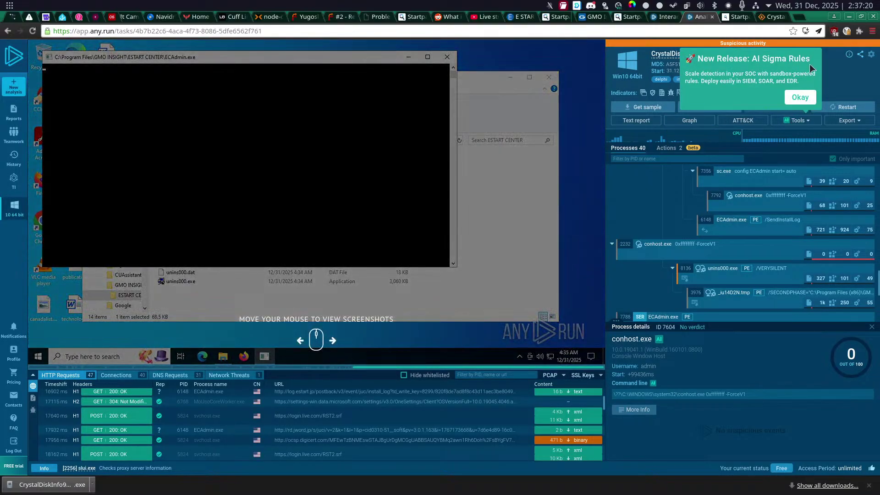
Dismiss the AI Sigma Rules notice, check the analysis's list of skipped actions and review the finished process tree.
left_click(800, 97)
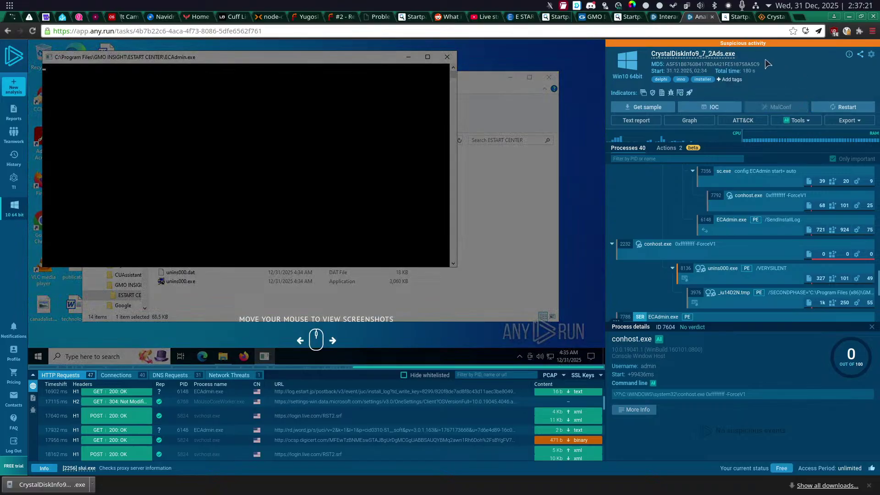
left_click(665, 148)
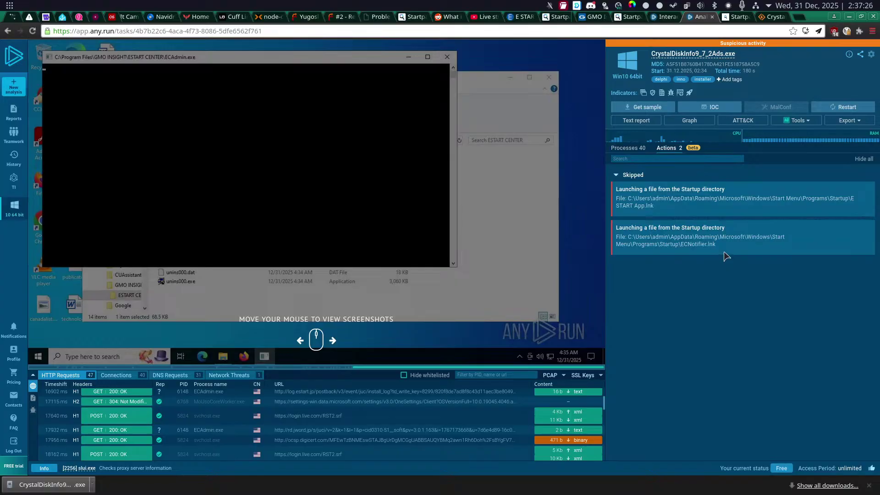
left_click(637, 148)
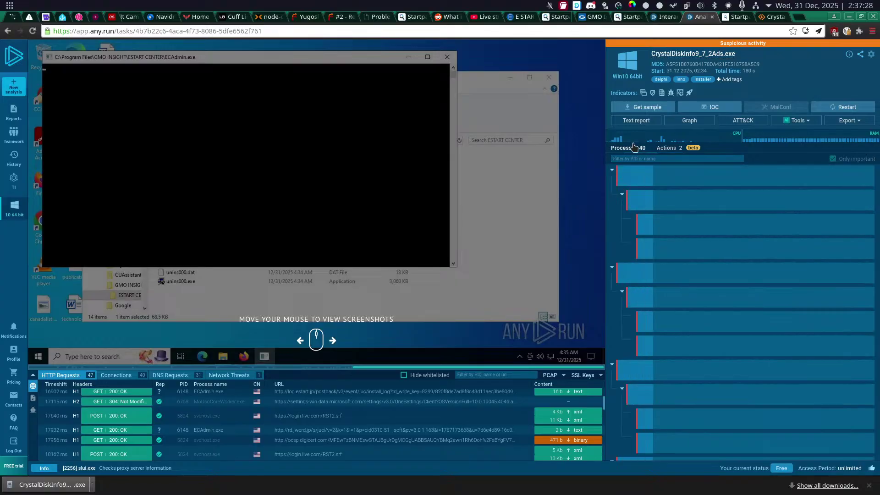
scroll(674, 323, "down", 5)
scroll(674, 323, "down", 10)
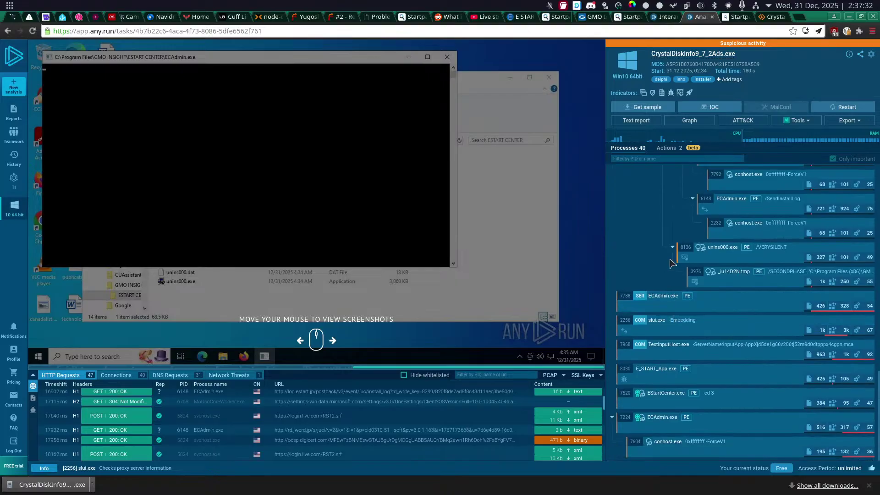
scroll(734, 293, "up", 4)
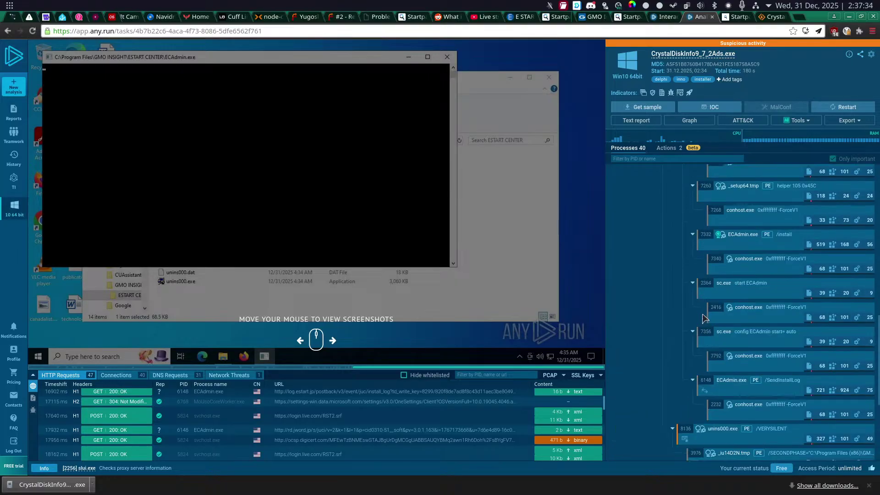
scroll(656, 335, "down", 4)
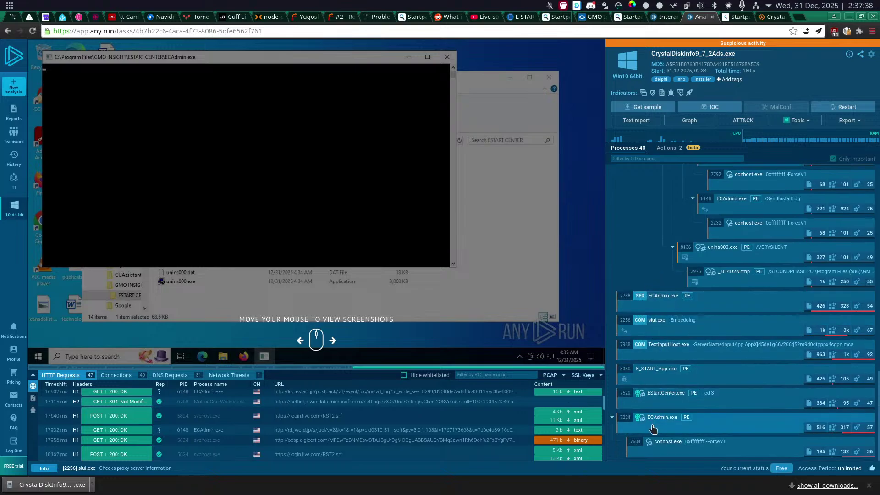
Look through the HTTP requests and reread the AI summary of ECAdmin.exe's request to rd.jword.jp.
scroll(178, 416, "down", 3)
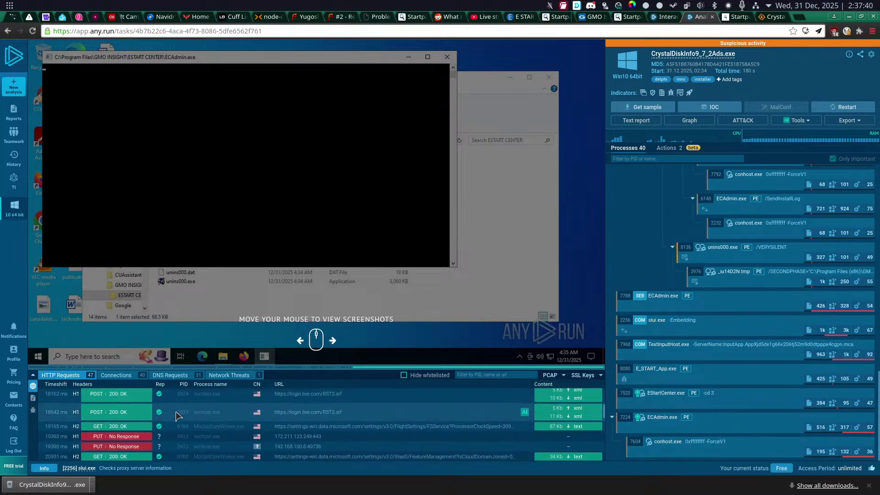
scroll(178, 415, "up", 2)
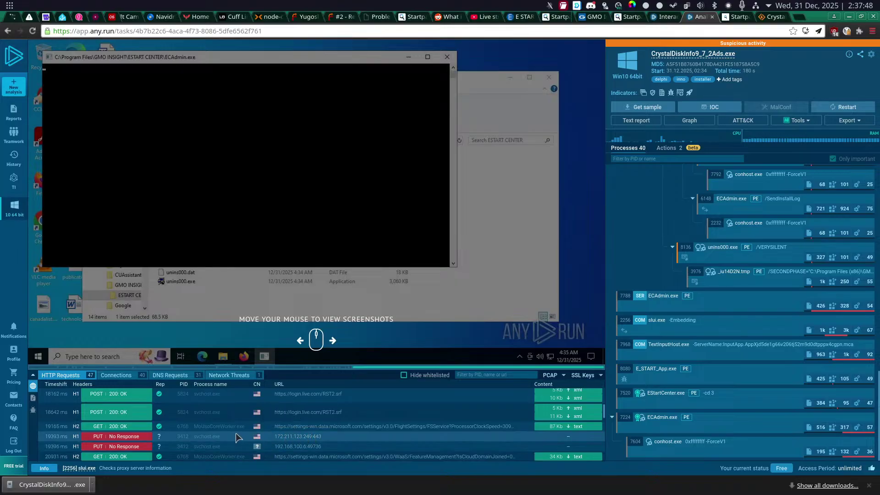
scroll(209, 436, "down", 10)
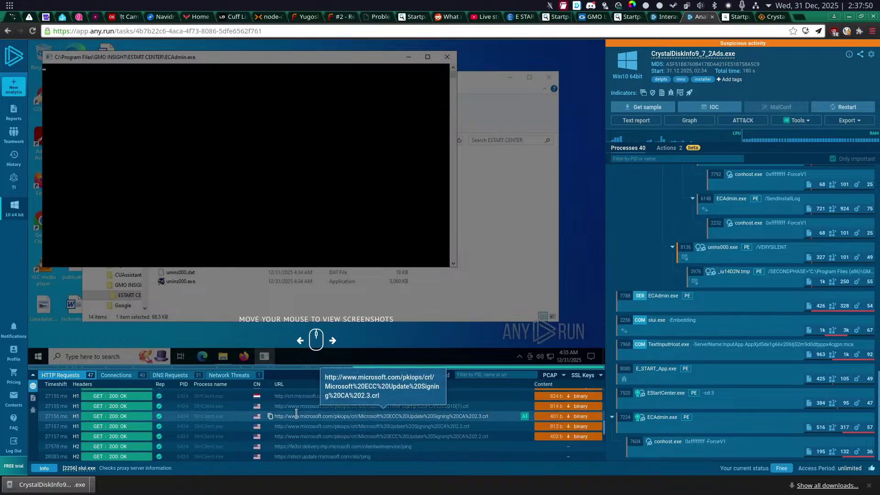
scroll(312, 408, "up", 10)
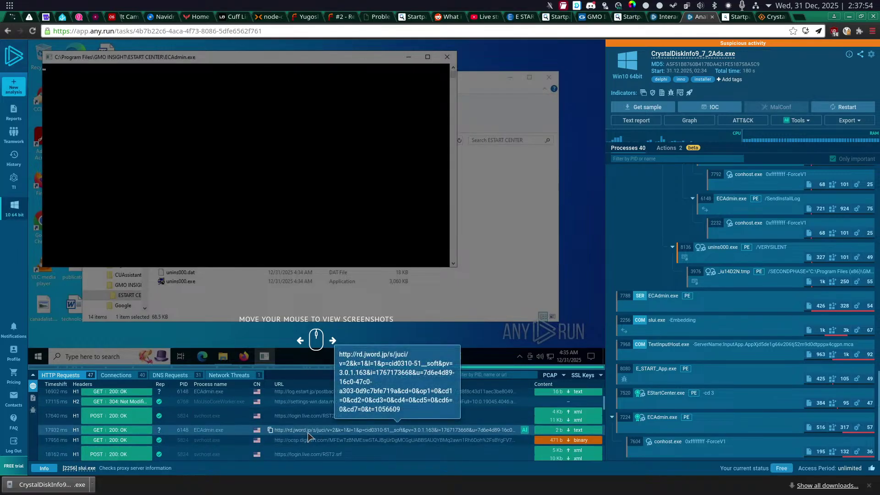
left_click(525, 430)
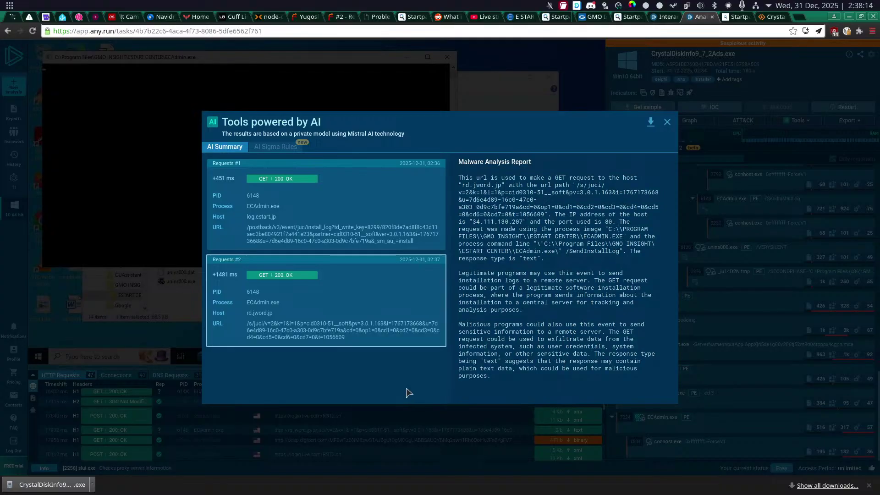
left_click(329, 419)
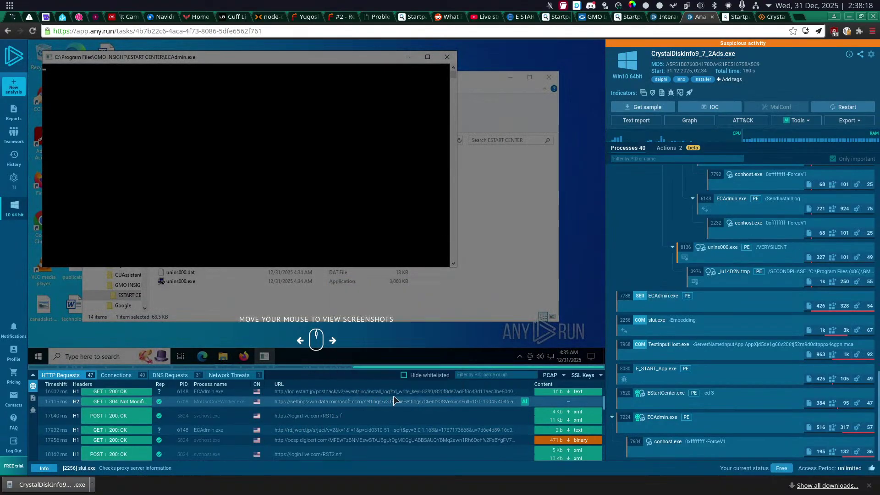
Examine the HTTP requests surrounding ECAdmin.exe's rd.jword.jp request and inspect that request's full URL.
scroll(397, 426, "down", 5)
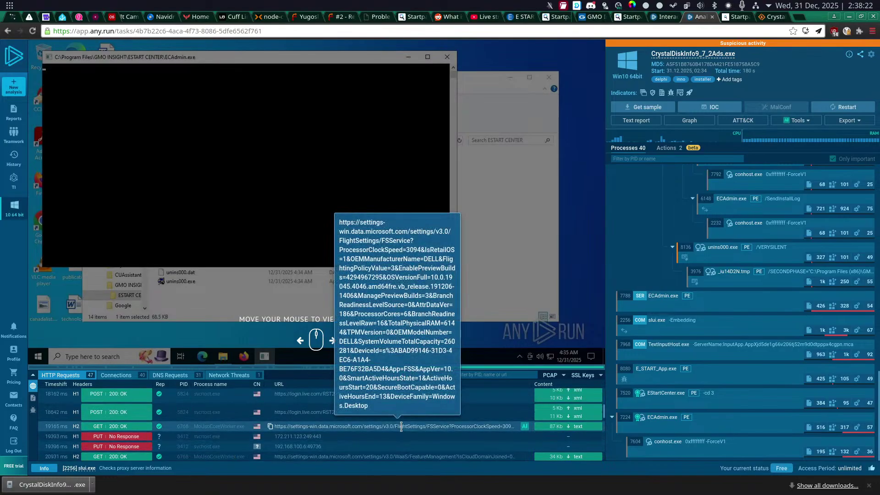
scroll(400, 426, "up", 5)
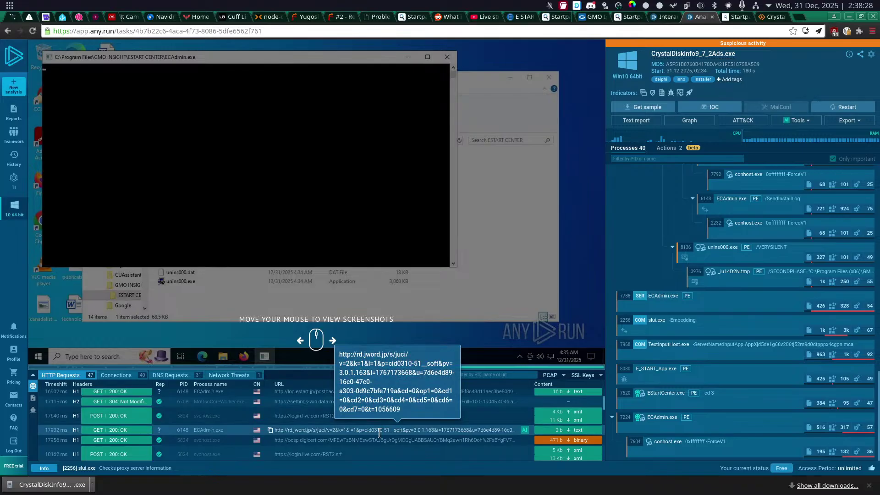
scroll(379, 433, "up", 3)
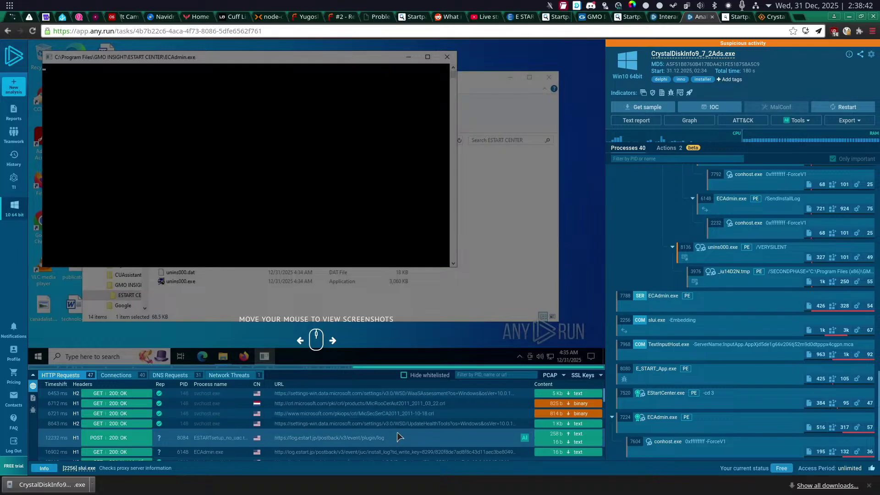
scroll(366, 431, "down", 2)
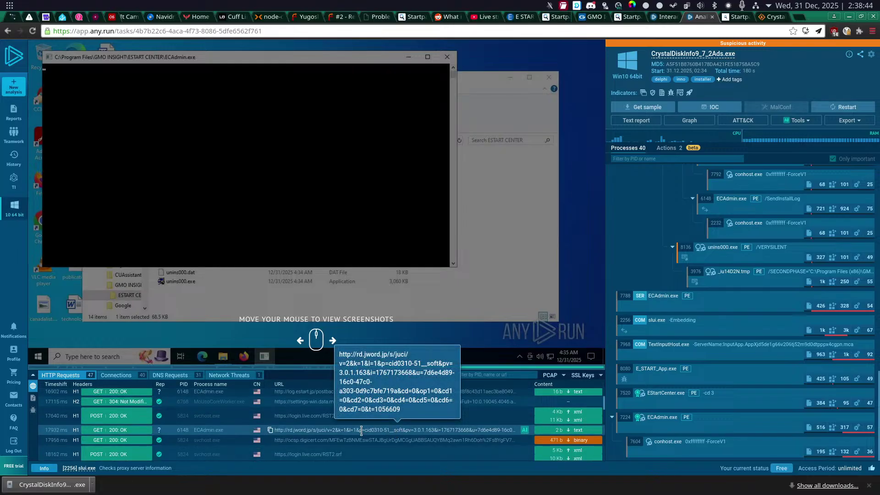
Close the browser tabs for the ANY.RUN analysis, the CrystalDiskInfo download and the GMO searches.
left_click(724, 18)
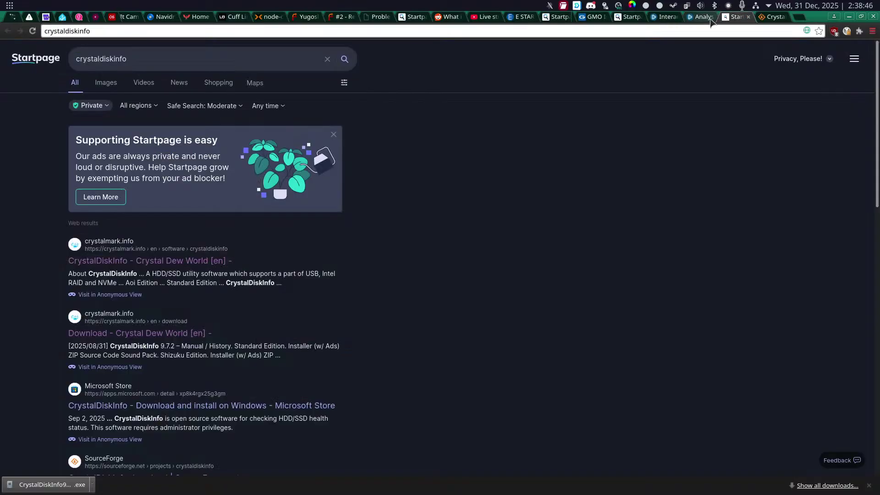
left_click(688, 18)
key("ctrl+w")
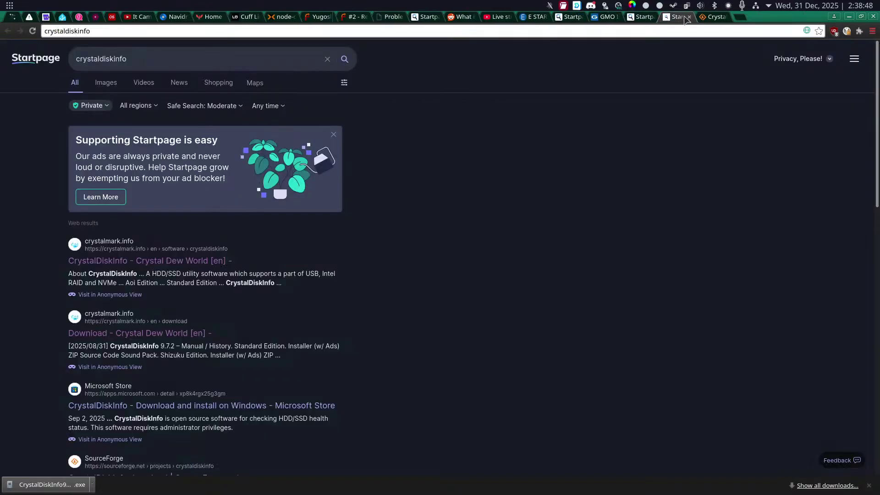
left_click(689, 17)
left_click(690, 17)
left_click(691, 18)
left_click(691, 17)
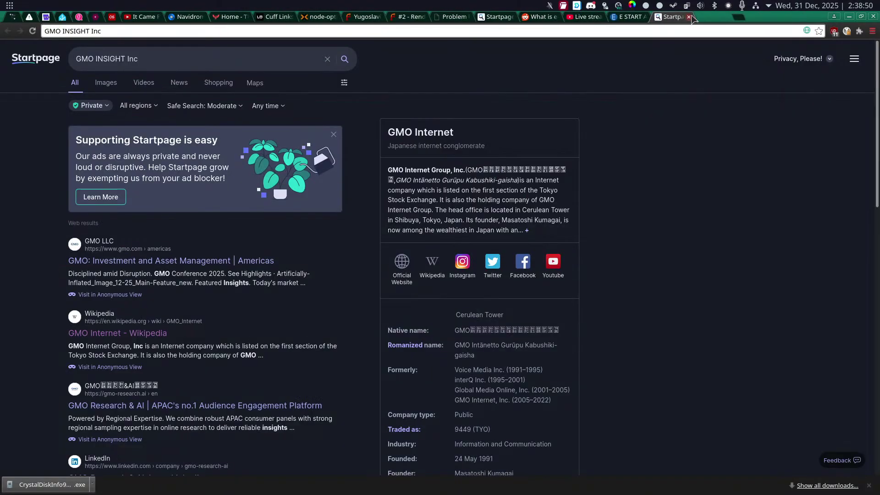
left_click(689, 17)
left_click(690, 18)
Switch to System Informer in the win10-temp virtual machine, select ECAdmin.exe among the network connections and show the process tree.
left_click_drag(752, 18, 879, 349)
left_click(430, 118)
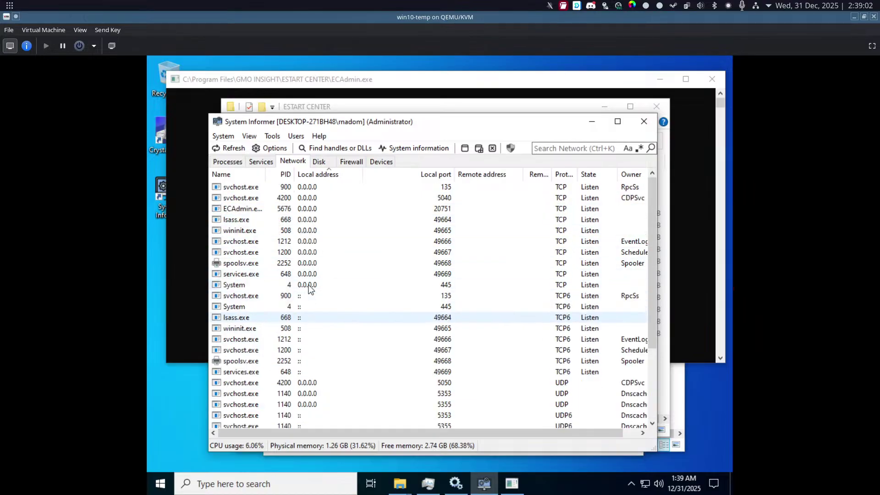
left_click(263, 210)
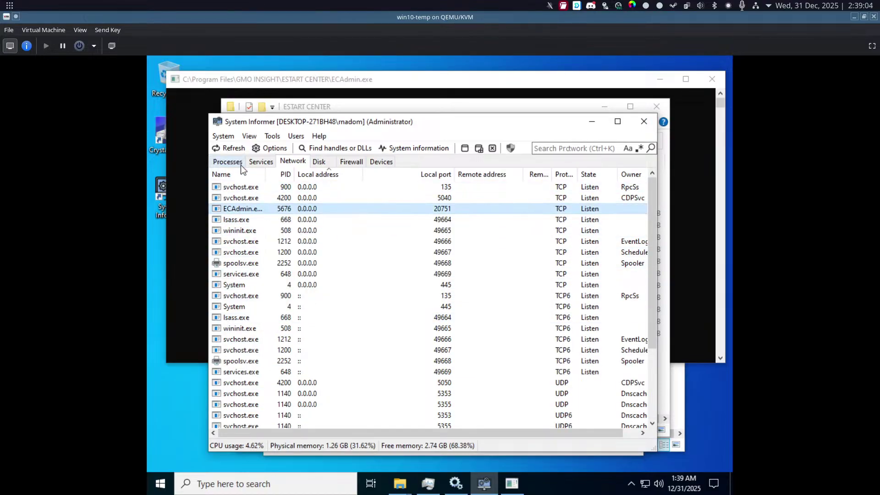
left_click(240, 164)
scroll(347, 385, "down", 2)
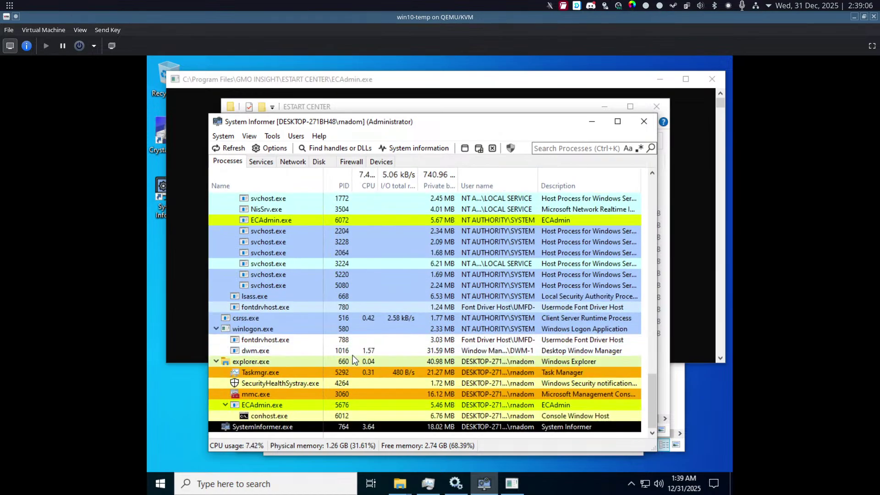
left_click(347, 427)
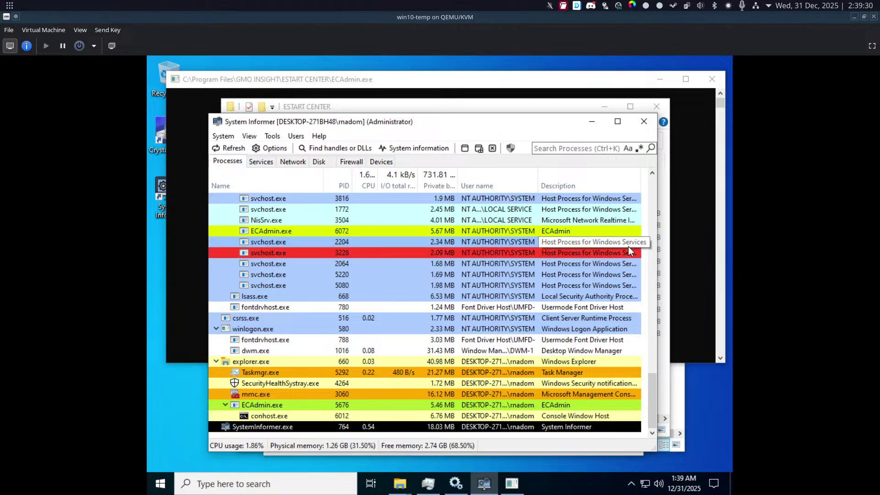
Examine the full list of running processes in System Informer, including both ECAdmin.exe instances.
mouse_move(399, 490)
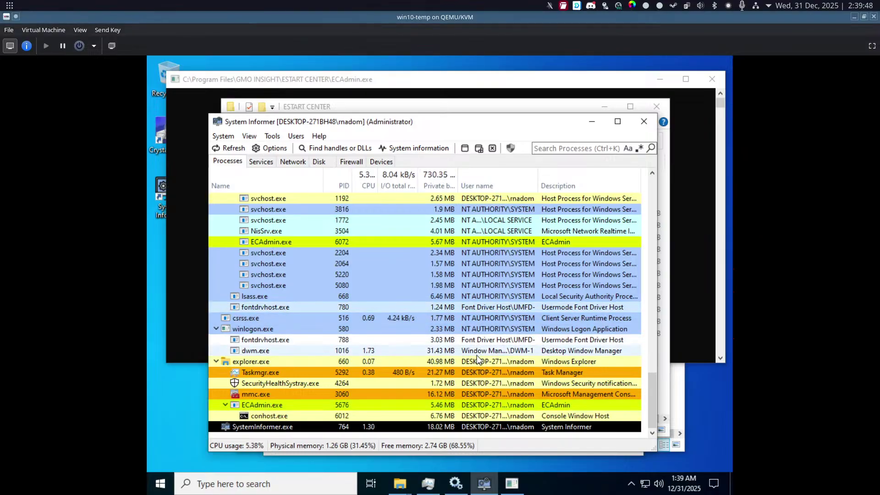
scroll(478, 355, "up", 12)
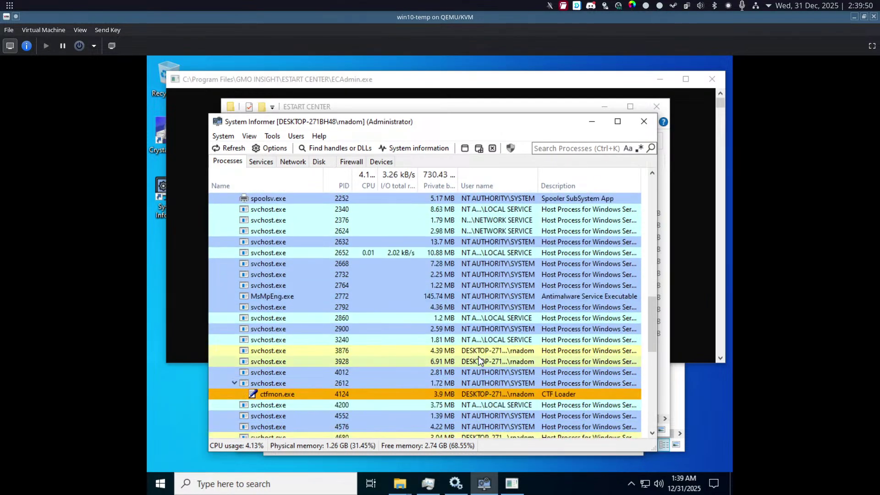
scroll(480, 355, "up", 10)
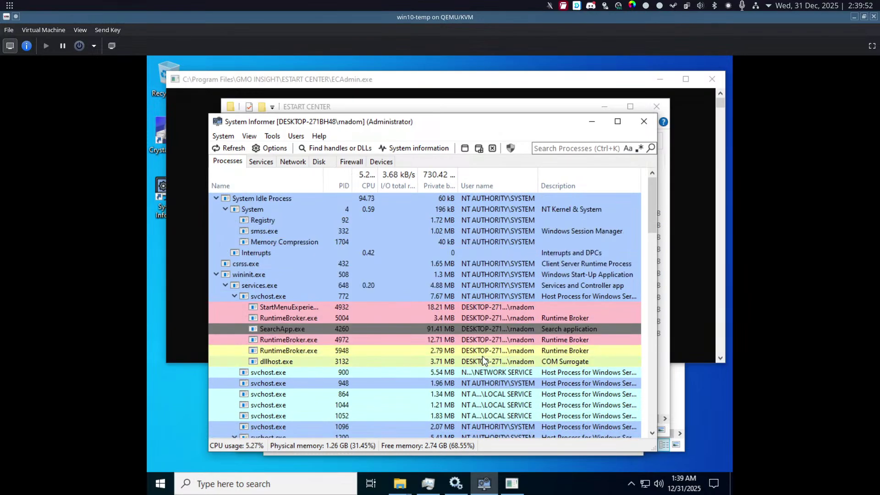
scroll(484, 358, "down", 20)
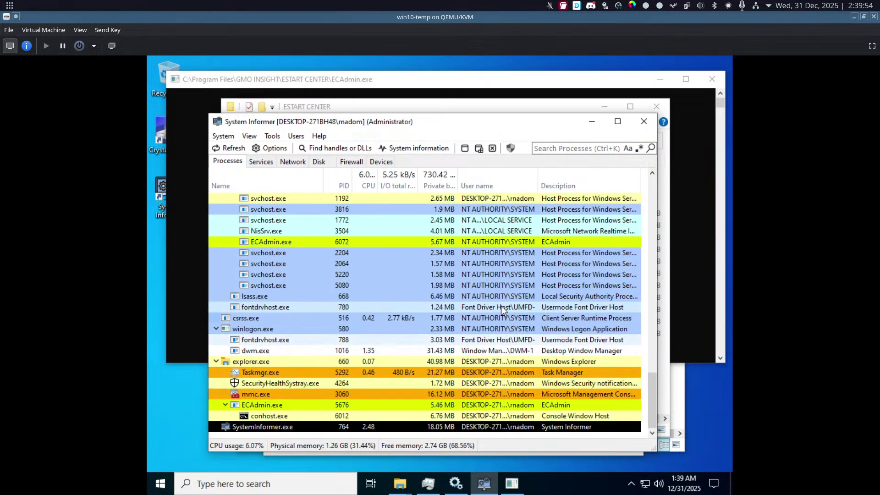
scroll(491, 311, "up", 1)
scroll(382, 280, "up", 3)
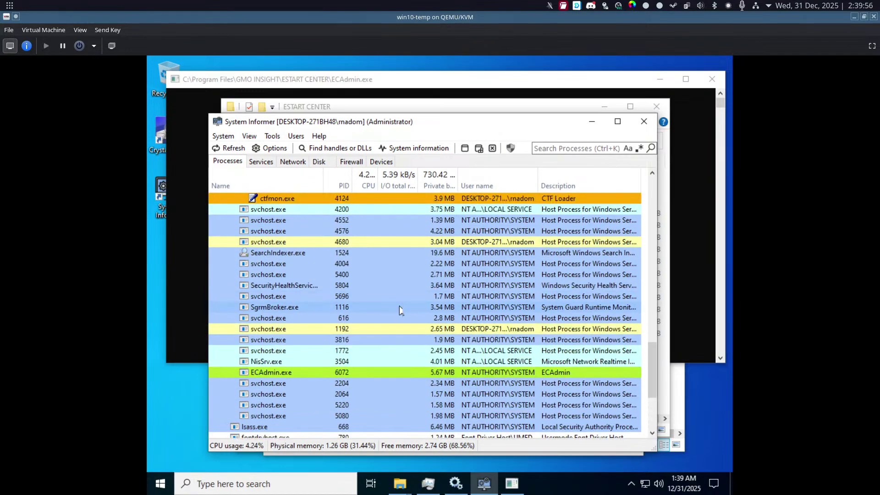
scroll(384, 329, "down", 2)
scroll(369, 397, "down", 2)
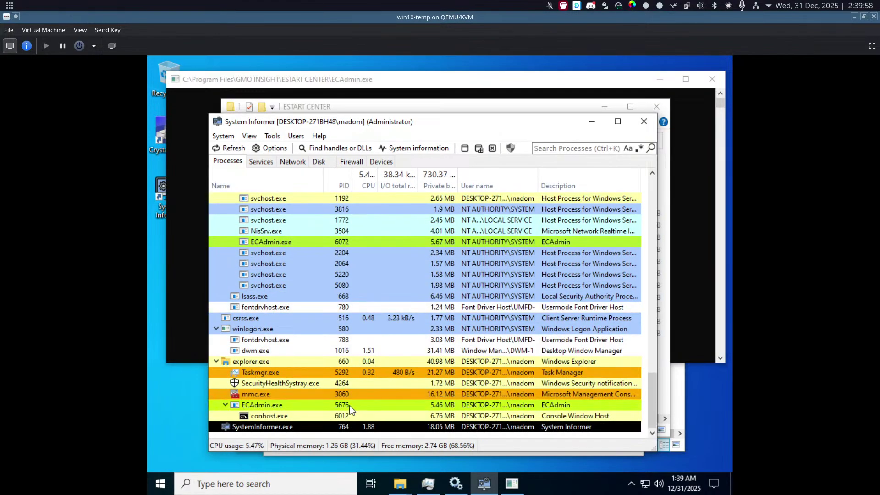
Try to send the ECAdmin.exe process under explorer.exe to virustotal.com for scanning.
right_click(346, 406)
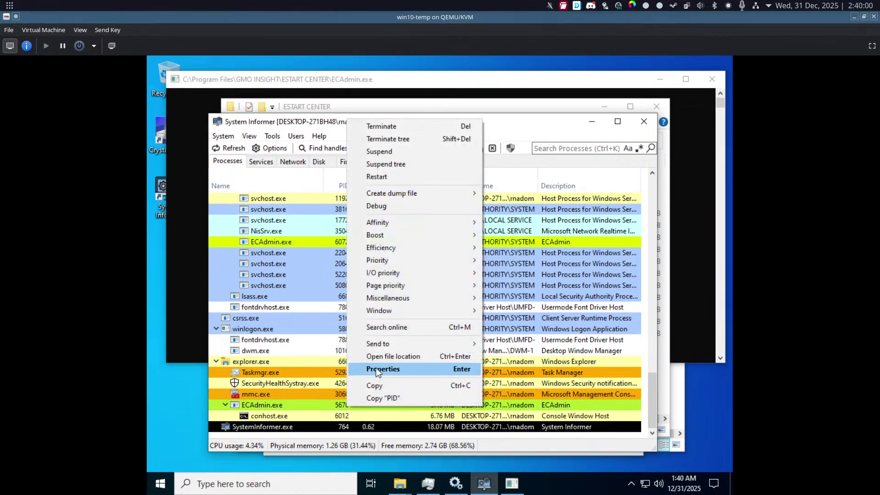
mouse_move(387, 348)
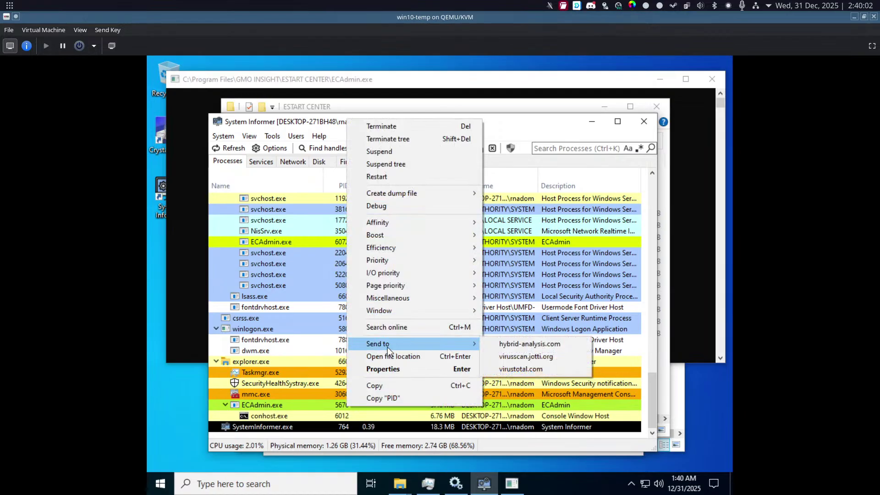
left_click(502, 367)
left_click(534, 321)
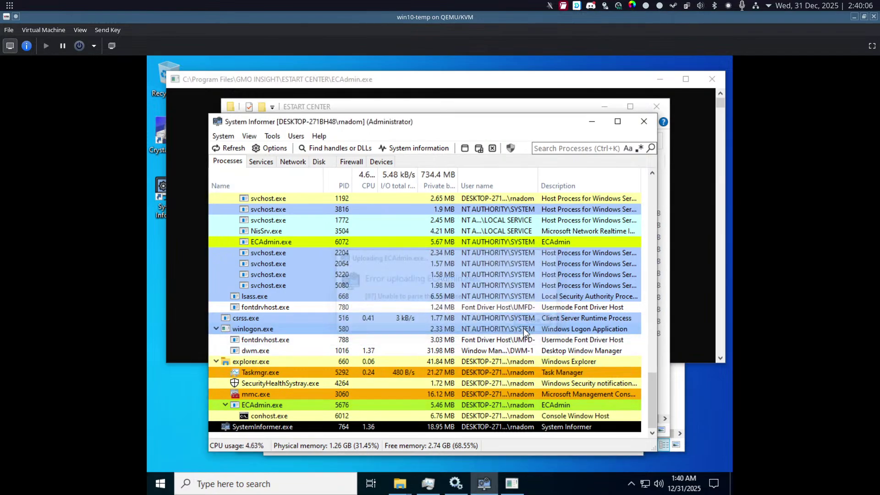
Bring up the E START App folder and the ESTART CENTER folder, and point out ECAdmin in the latter.
left_click(400, 483)
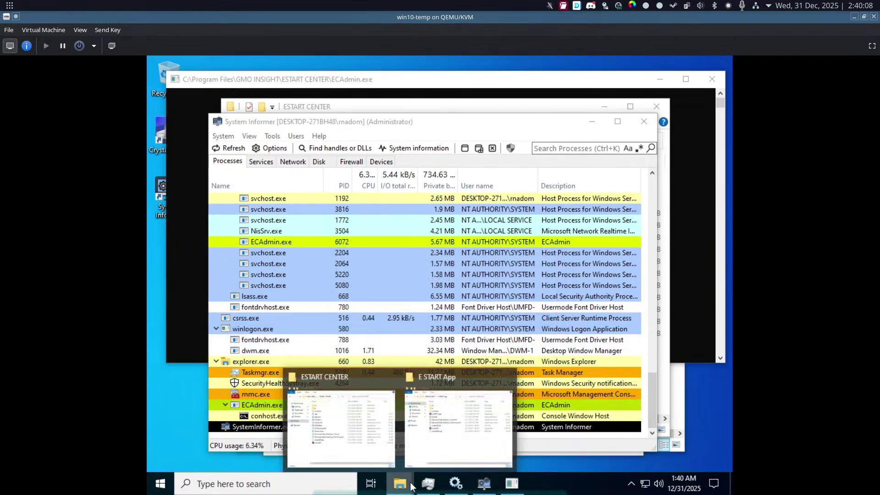
left_click(426, 413)
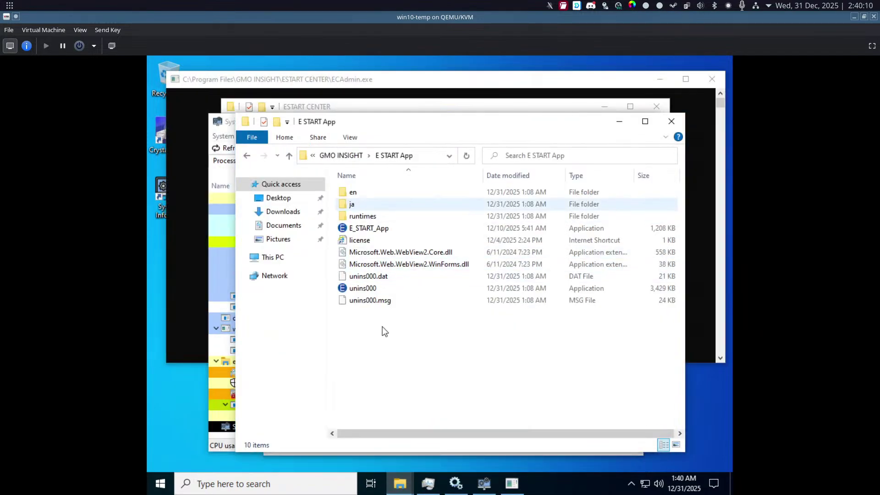
left_click(405, 489)
left_click(354, 450)
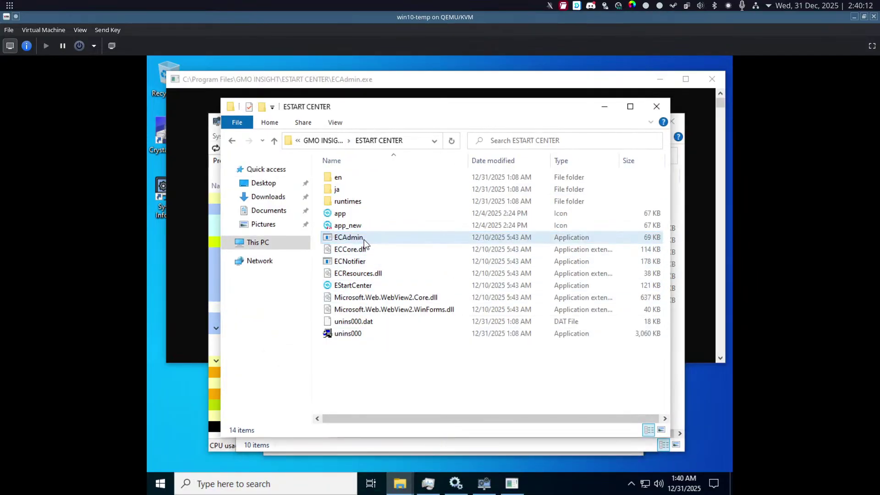
left_click(364, 240)
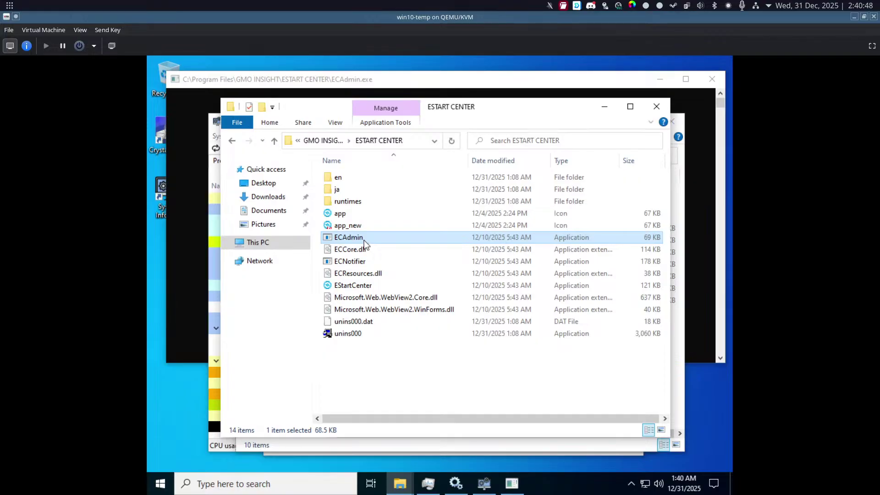
mouse_move(324, 490)
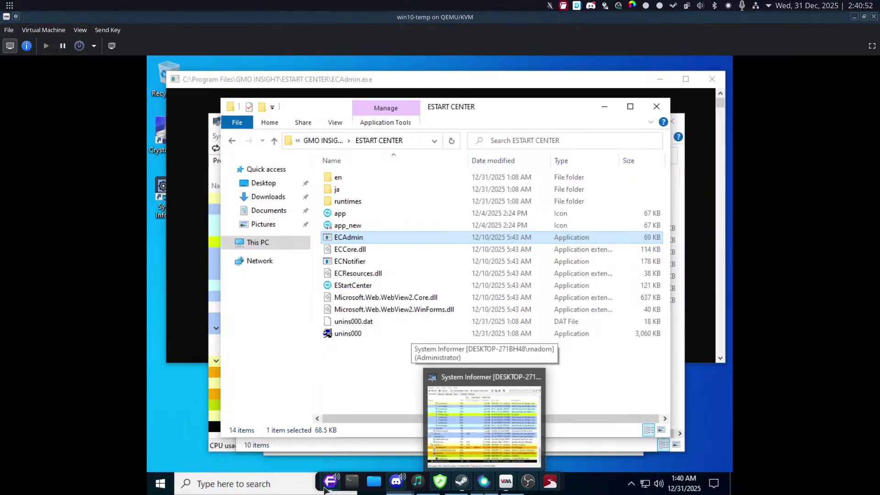
left_click(369, 381)
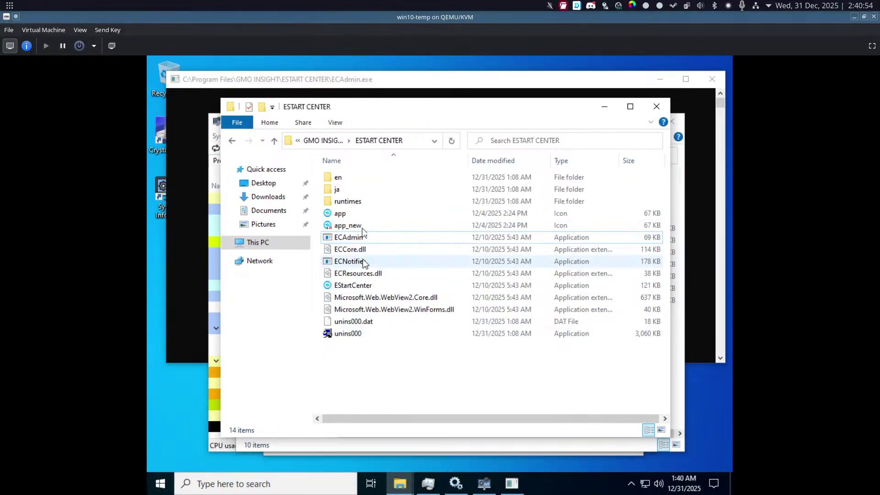
Inspect the contents of ESTART CENTER's en and runtimes\win-x64\native subfolders and return to the ESTART CENTER folder.
double_click(362, 180)
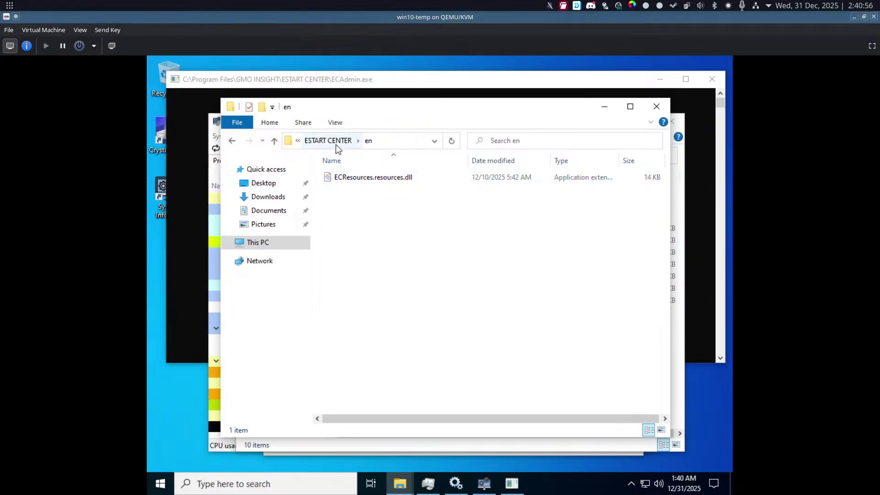
left_click(336, 145)
double_click(351, 203)
double_click(353, 188)
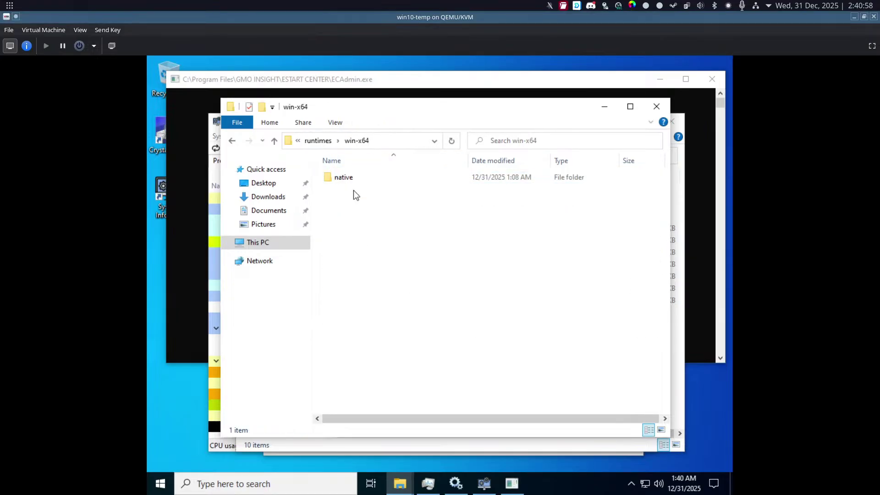
double_click(355, 180)
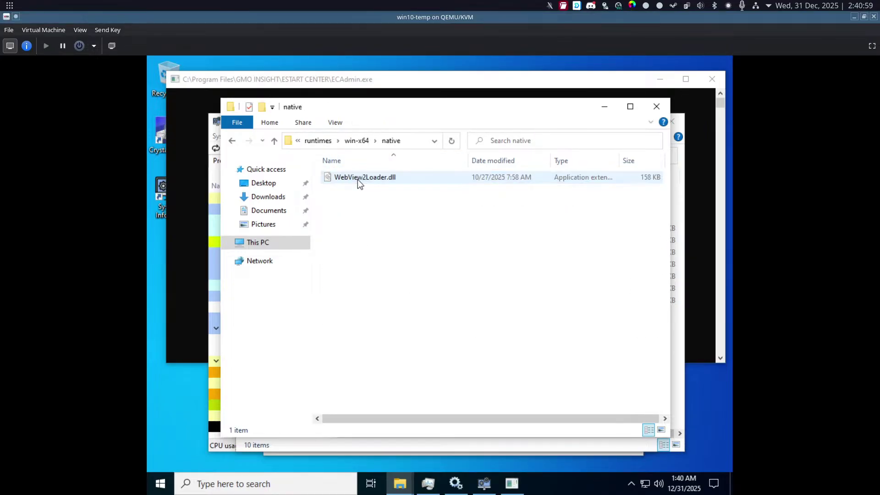
left_click(321, 145)
left_click(323, 146)
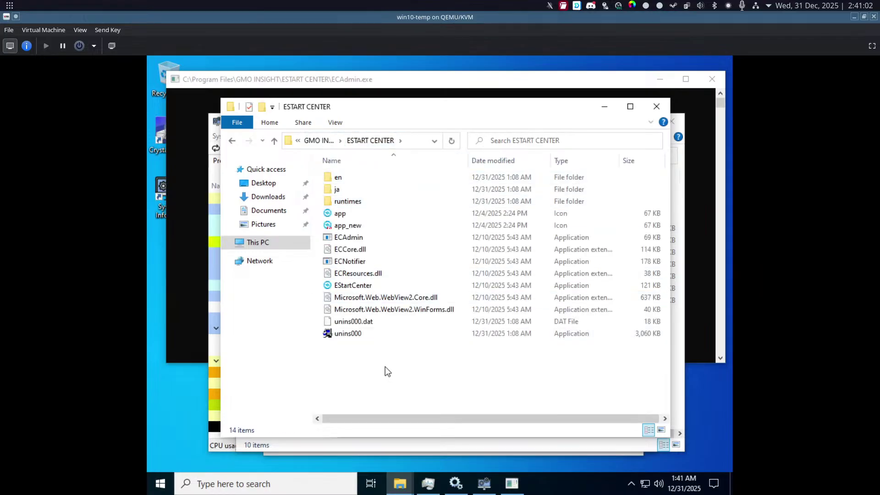
Place the E START App folder window beside the ESTART CENTER window and compare the files in both folders.
left_click(389, 267)
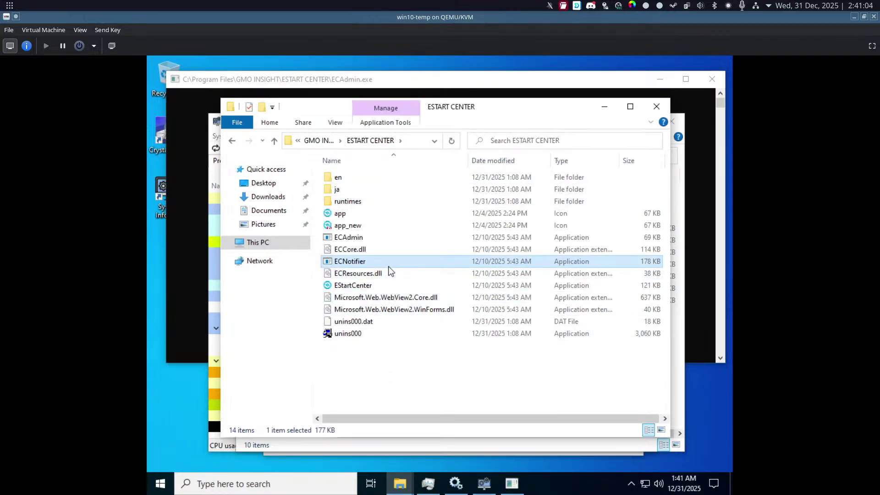
left_click(400, 481)
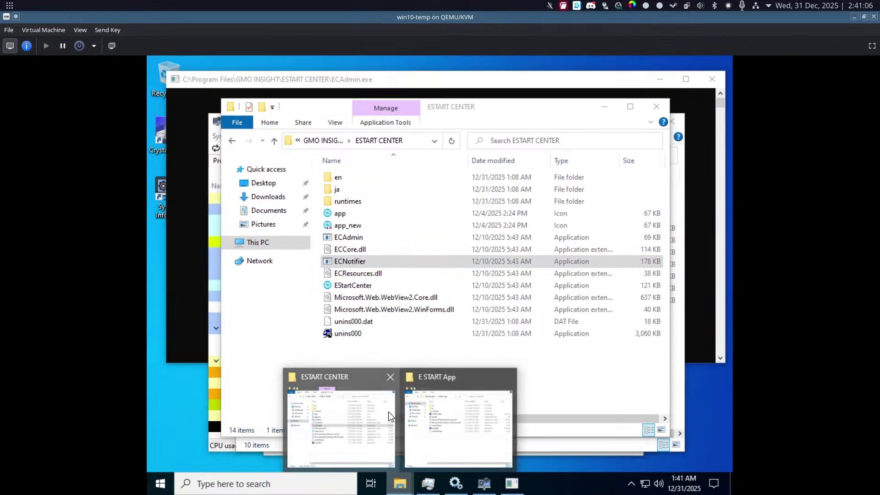
left_click(486, 413)
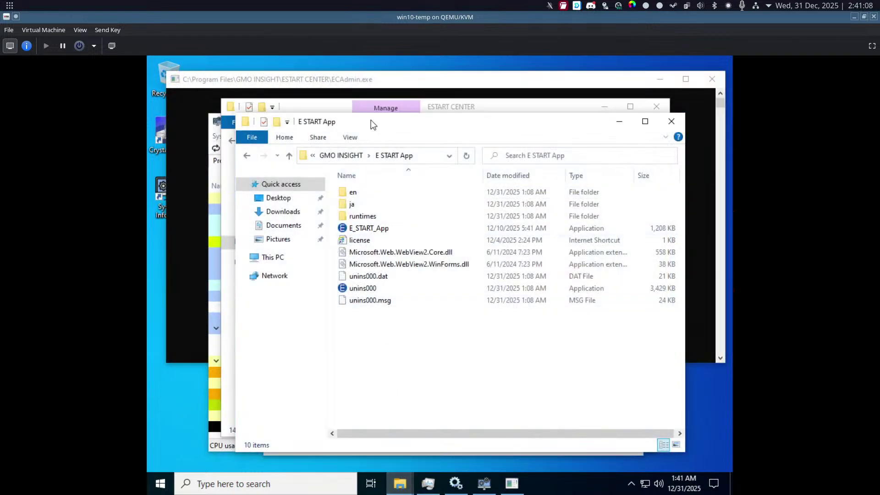
left_click_drag(374, 122, 530, 158)
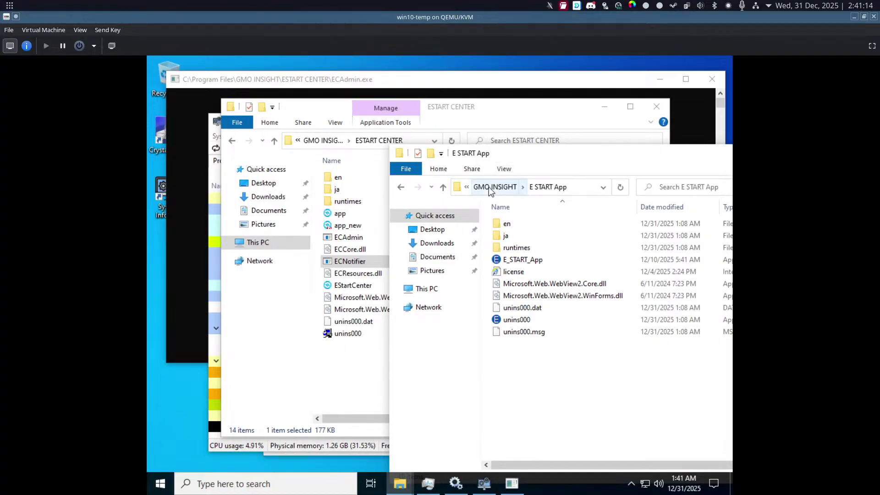
left_click_drag(536, 389, 515, 205)
left_click(570, 388)
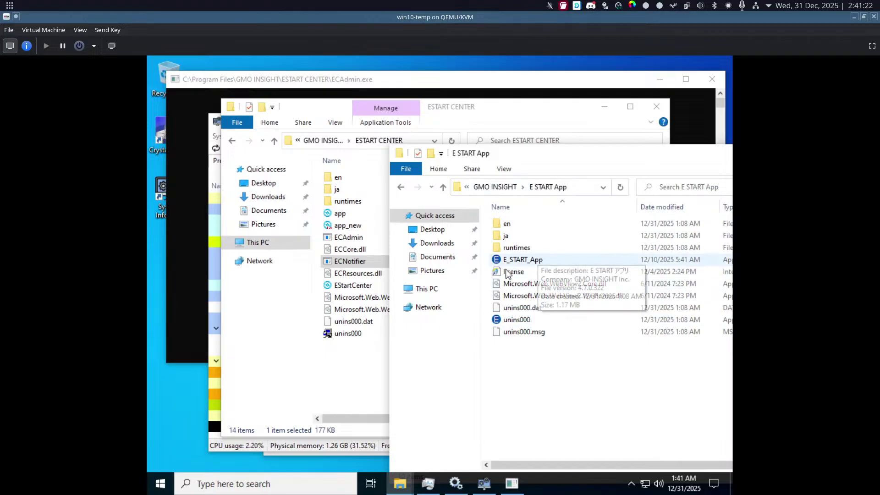
left_click(350, 380)
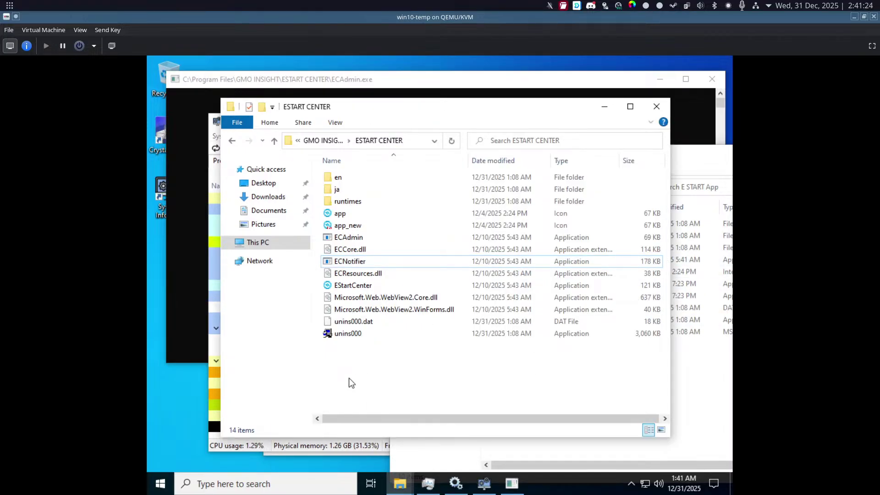
left_click(703, 380)
left_click(368, 368)
left_click(701, 389)
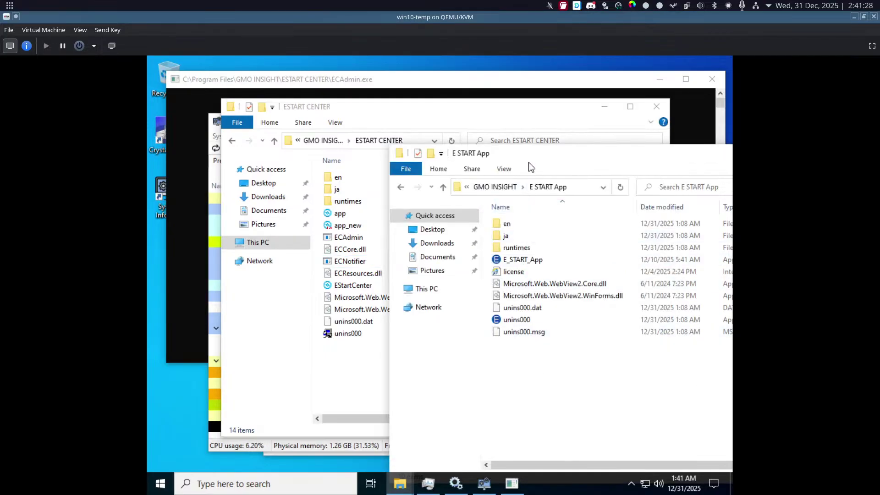
Arrange System Informer beside the E START App folder and check the running processes for E_START_App.
left_click_drag(529, 162, 461, 149)
left_click(485, 246)
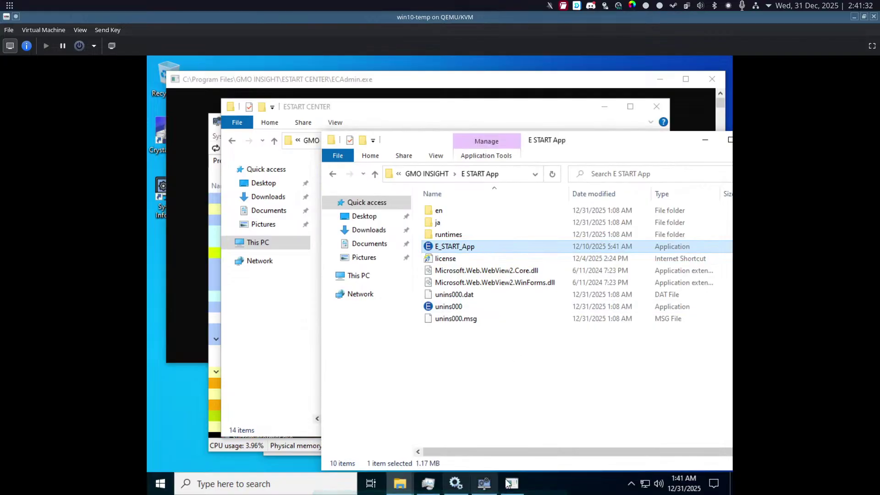
left_click(485, 483)
left_click_drag(378, 129, 305, 130)
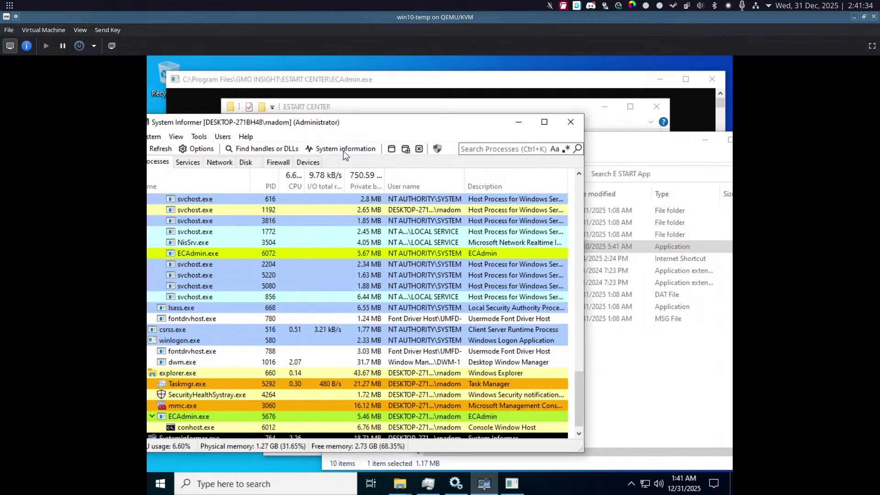
left_click(596, 247)
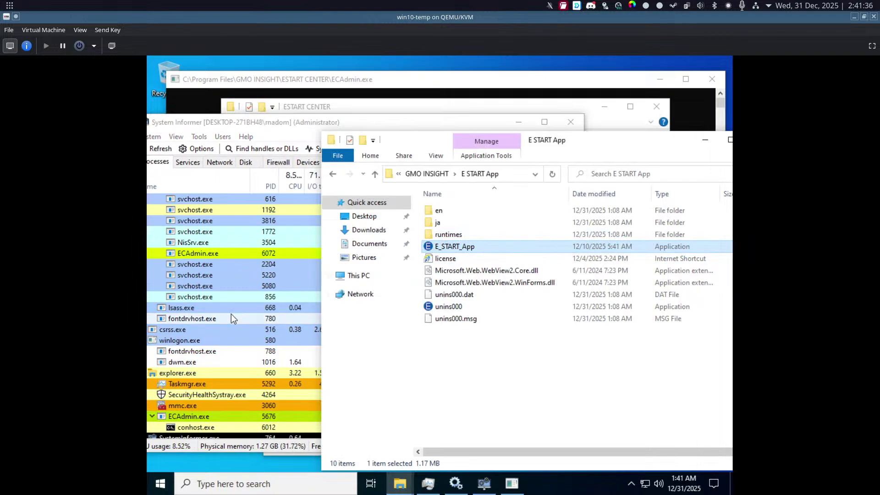
scroll(232, 339, "up", 10)
scroll(240, 376, "up", 10)
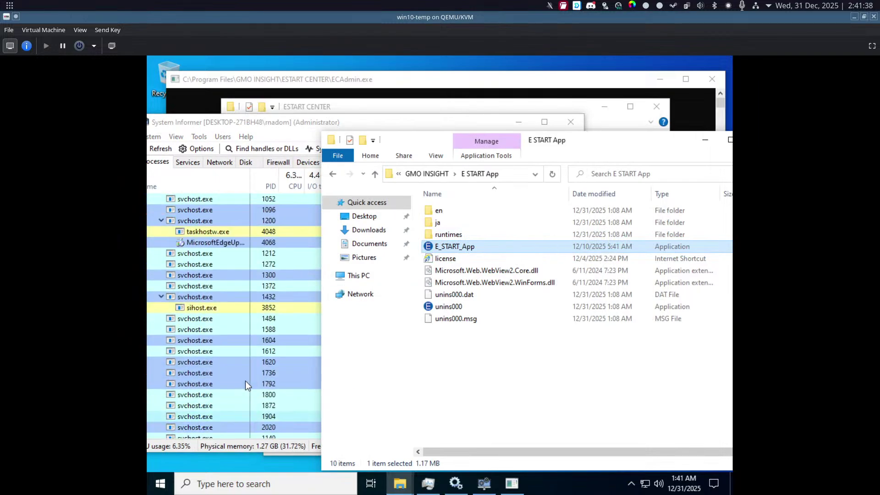
scroll(243, 391, "down", 15)
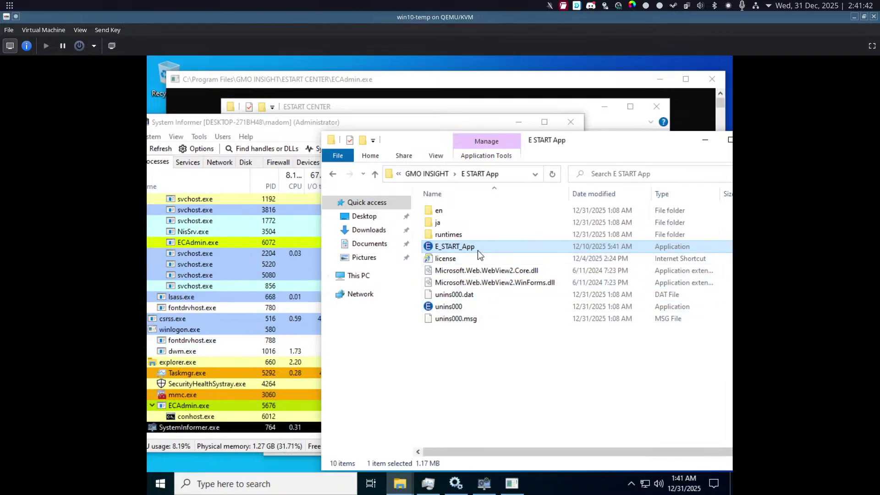
Inspect the contents of E START App's en and runtimes\win-x64\native subfolders and return to the E START App folder.
double_click(474, 211)
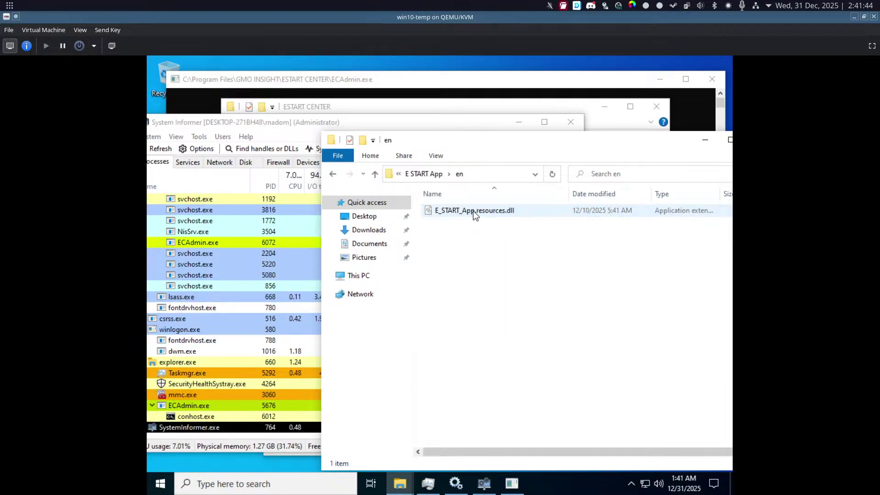
left_click(431, 173)
double_click(469, 234)
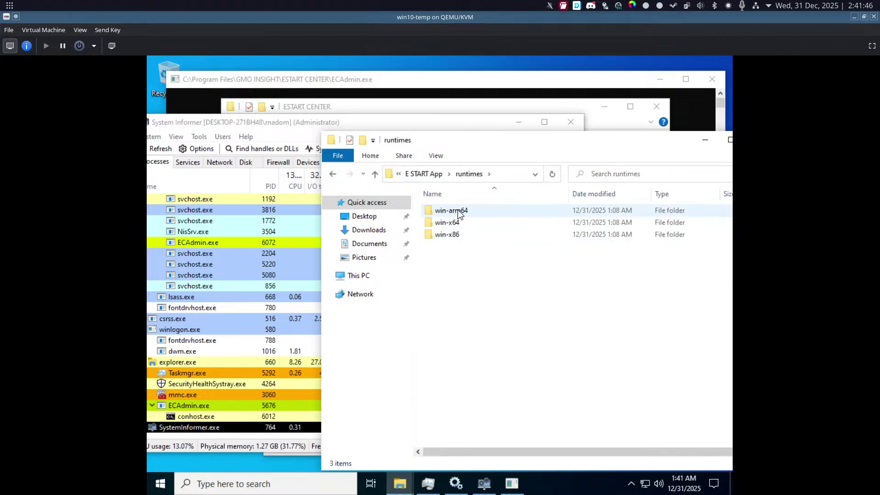
double_click(456, 222)
left_click(447, 211)
double_click(447, 211)
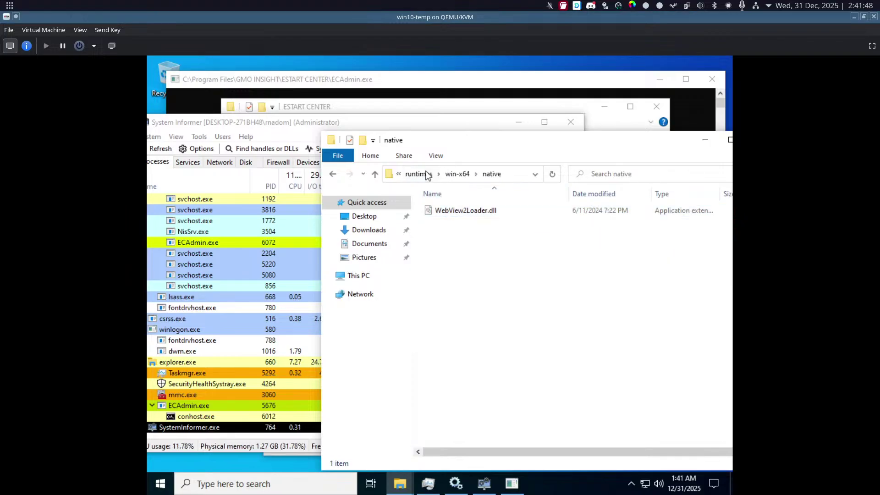
left_click(425, 173)
left_click(419, 173)
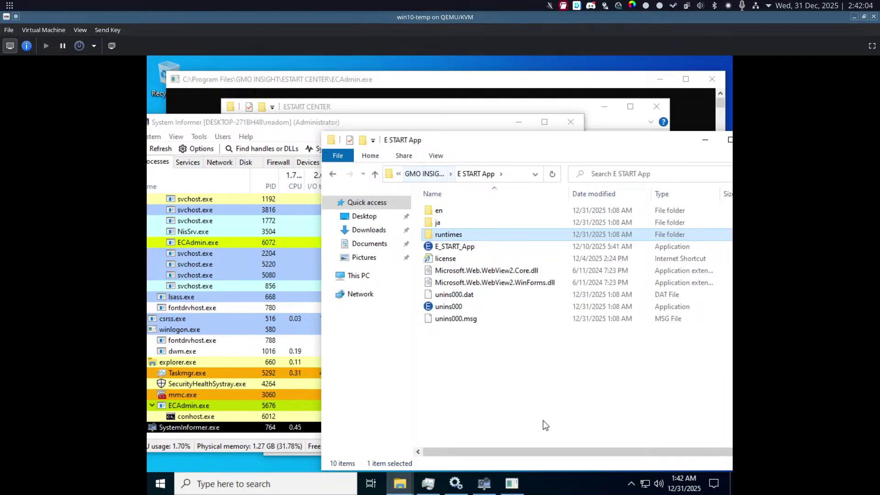
Run E_START_App as administrator and look through System Informer's process list for it.
left_click(632, 483)
left_click(507, 378)
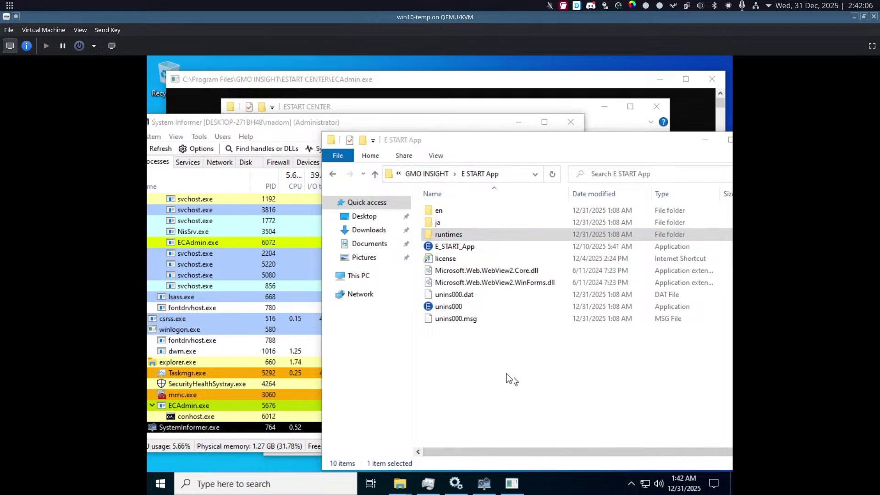
left_click(464, 251)
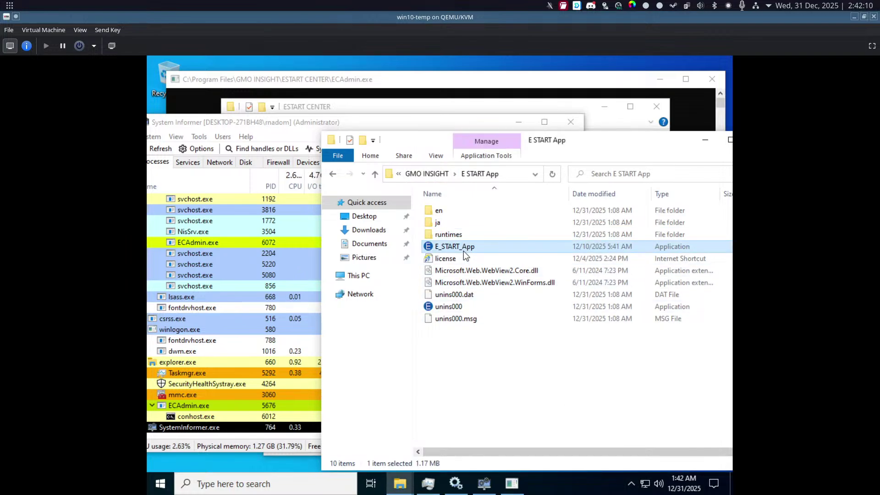
right_click(464, 251)
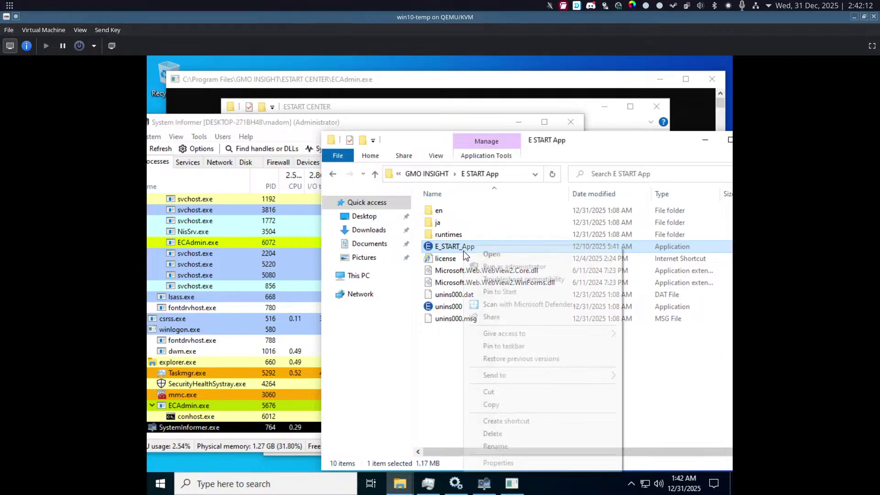
left_click(495, 267)
left_click(381, 347)
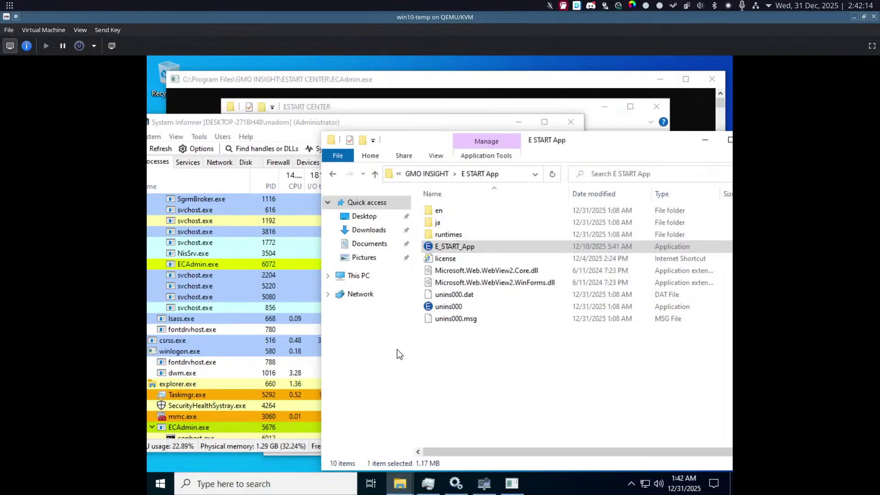
scroll(208, 419, "up", 10)
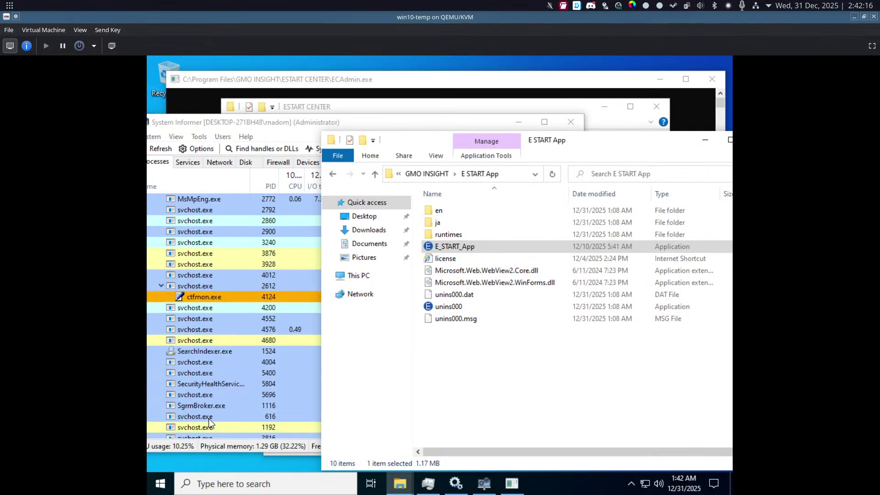
scroll(213, 403, "up", 3)
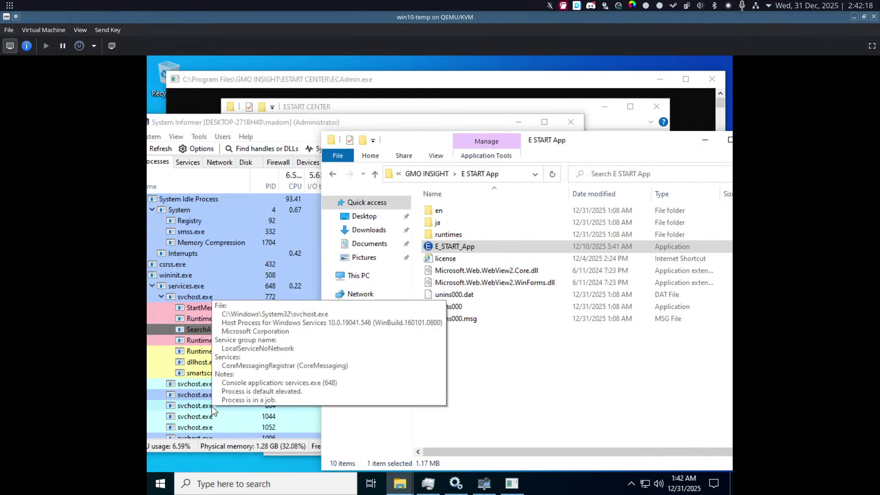
Open the license internet shortcut in the E START App folder, examine the estart_app_license.txt web page and close the browser.
scroll(212, 406, "down", 15)
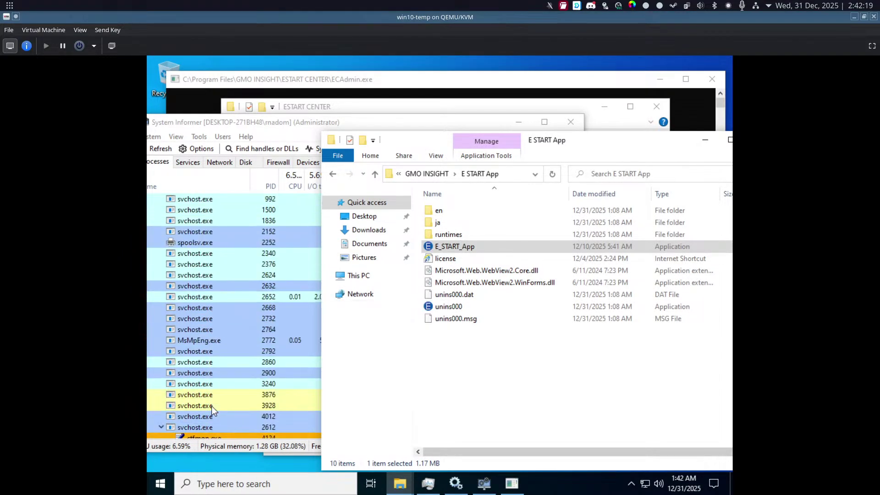
double_click(489, 258)
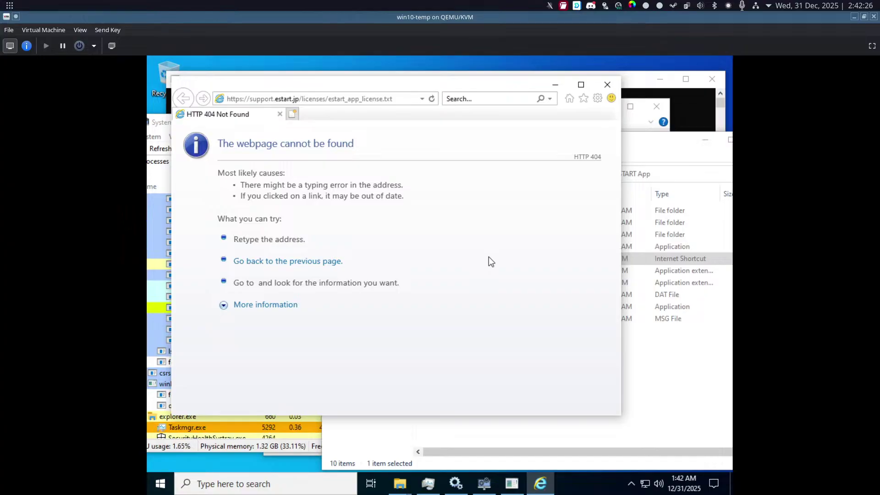
left_click(631, 363)
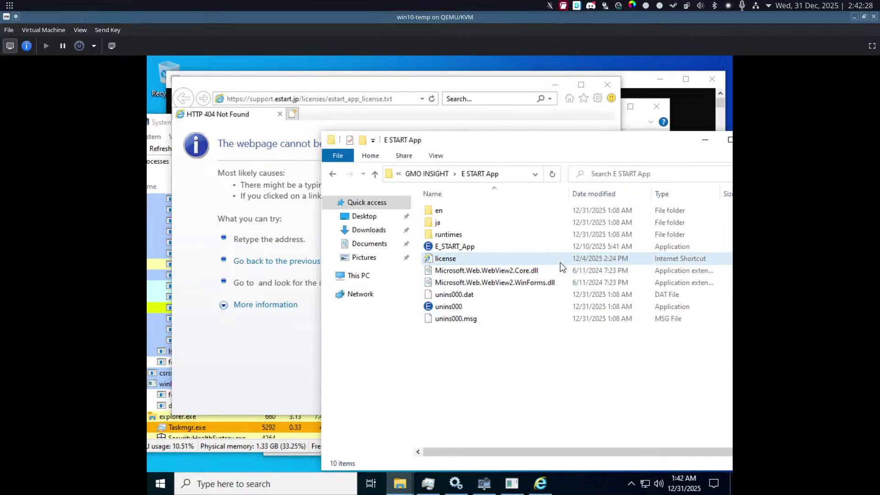
left_click(261, 379)
left_click_drag(610, 170, 578, 159)
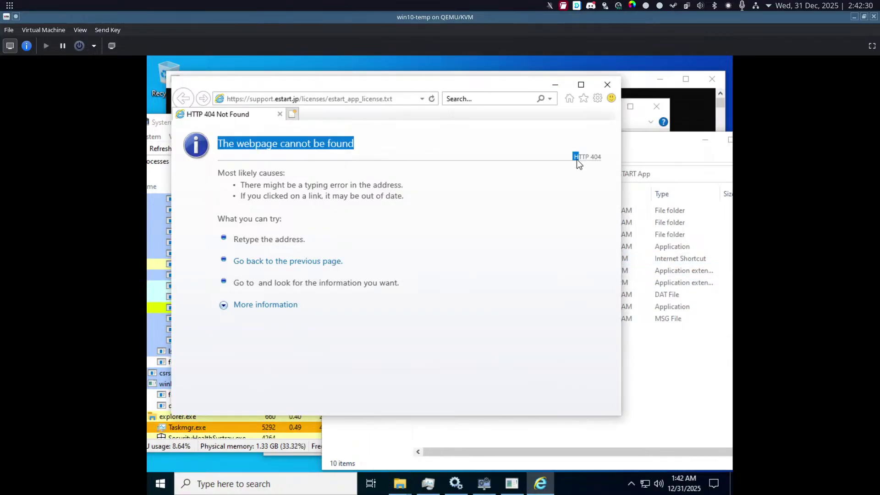
left_click(604, 159)
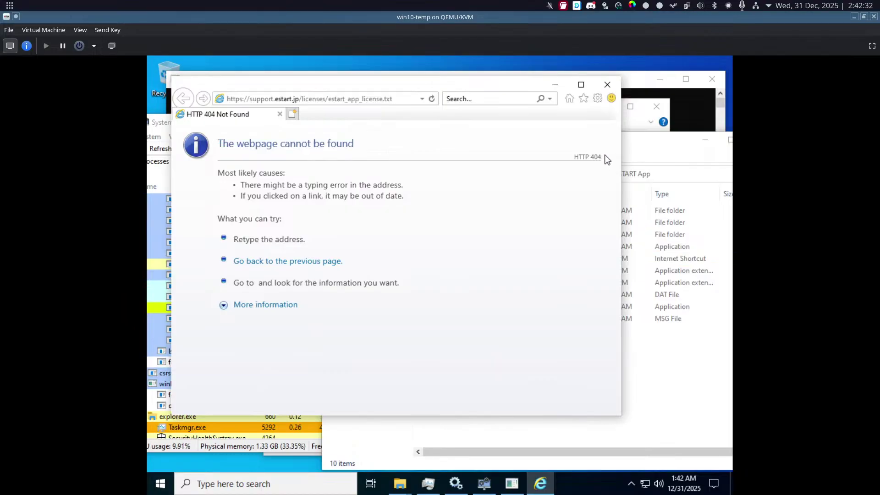
left_click(606, 85)
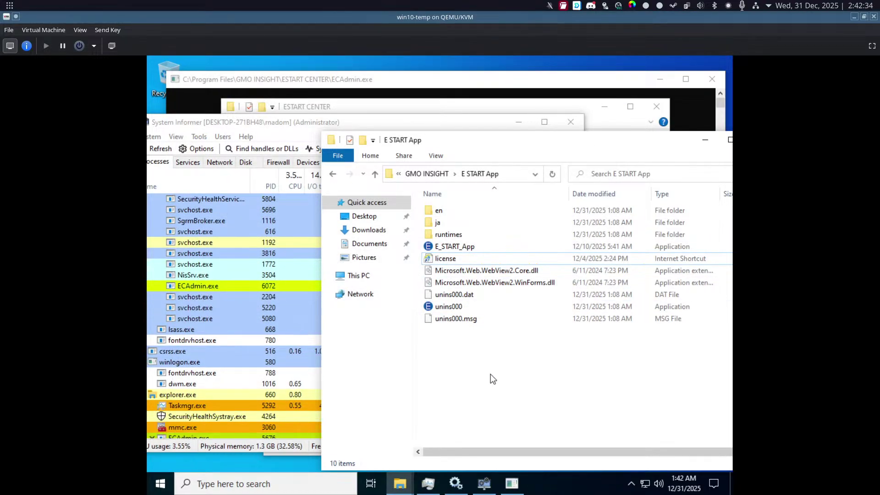
Reopen the license shortcut to recheck the page's HTTP status, and return to the E START App folder.
double_click(495, 261)
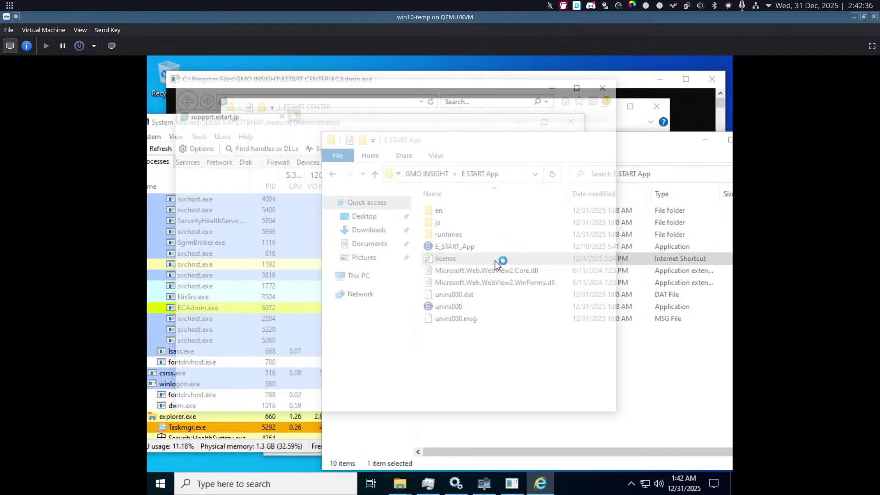
triple_click(590, 156)
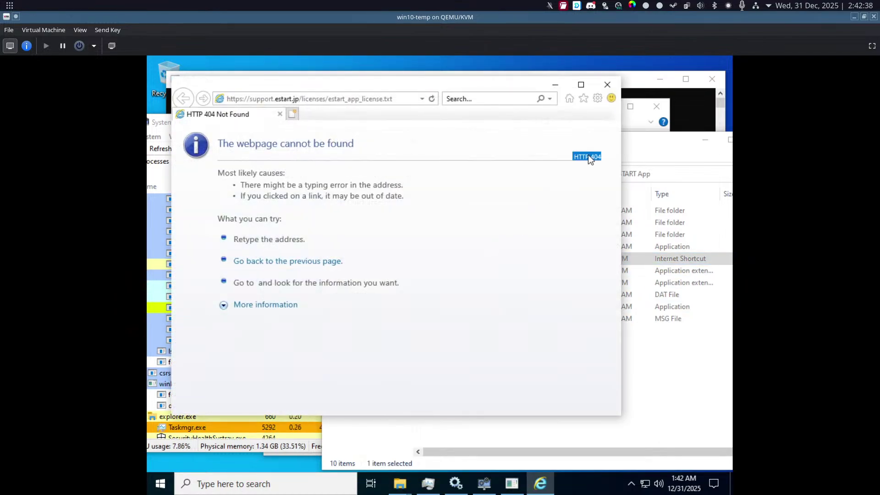
left_click(577, 220)
left_click(608, 85)
left_click(546, 380)
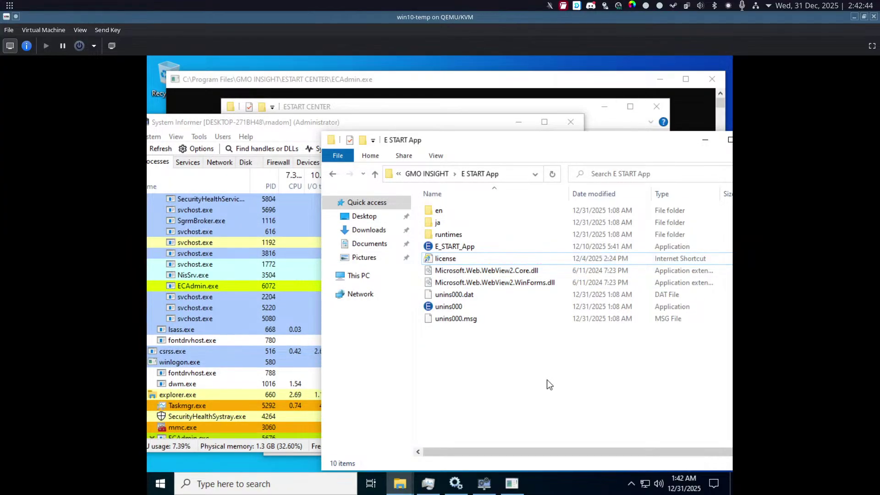
mouse_move(360, 493)
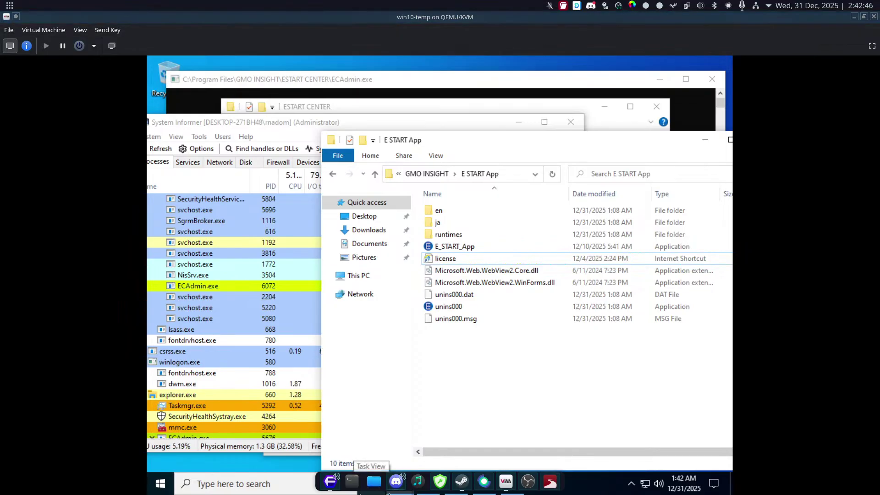